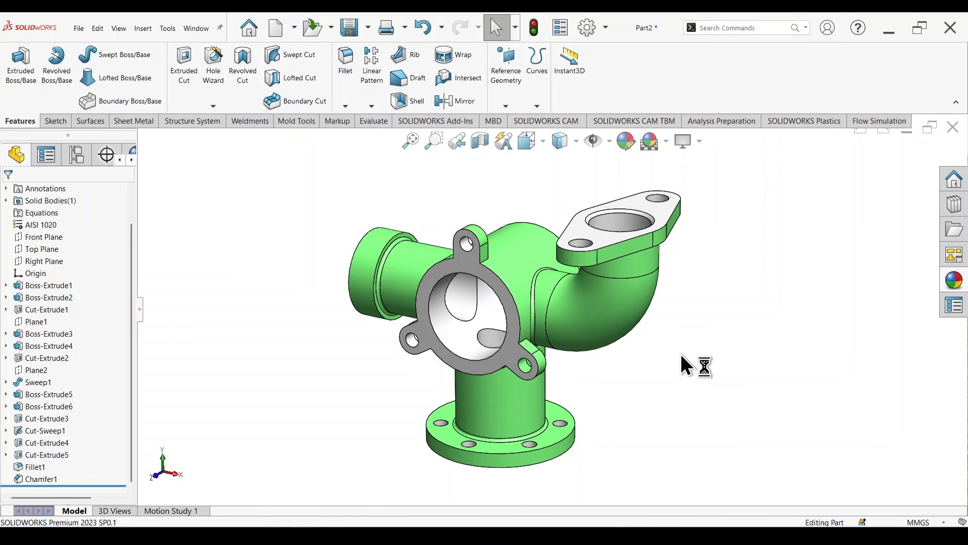
# Step: Inspect the finished manifold model, switch to the Part1.JPG drawing in Photos, and read its title block, notes and pictorial views
pyautogui.moveTo(737, 361); pyautogui.dragTo(745, 330, button='middle')
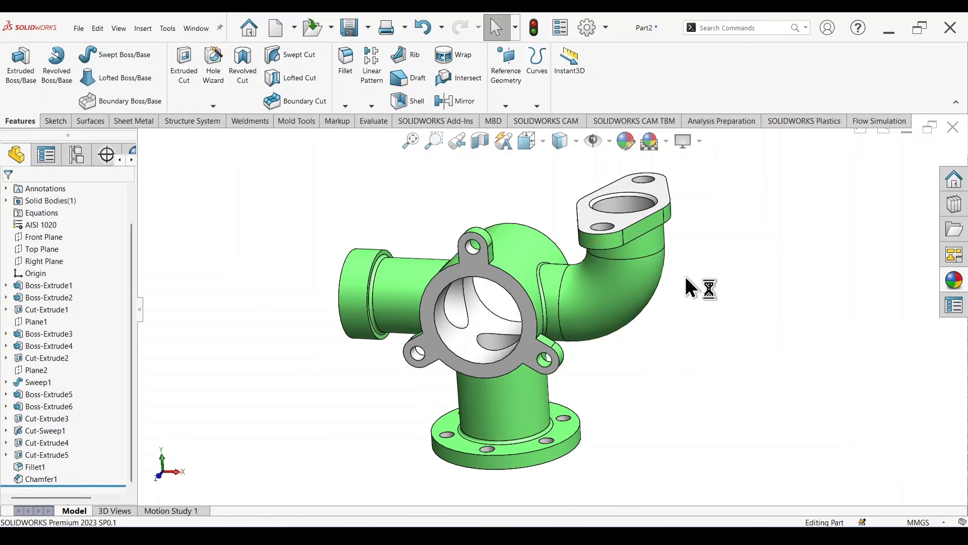
pyautogui.moveTo(687, 283)
pyautogui.mouseDown(button='middle')
pyautogui.moveTo(681, 393)
pyautogui.moveTo(670, 277)
pyautogui.mouseUp(button='middle')
pyautogui.hotkey('alt', 'Tab')
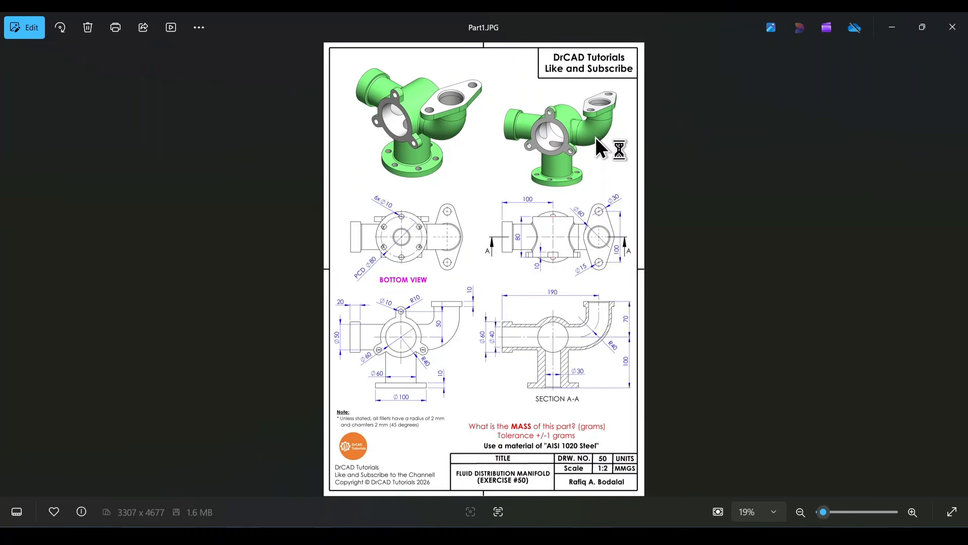
pyautogui.scroll(3, 634, 481)
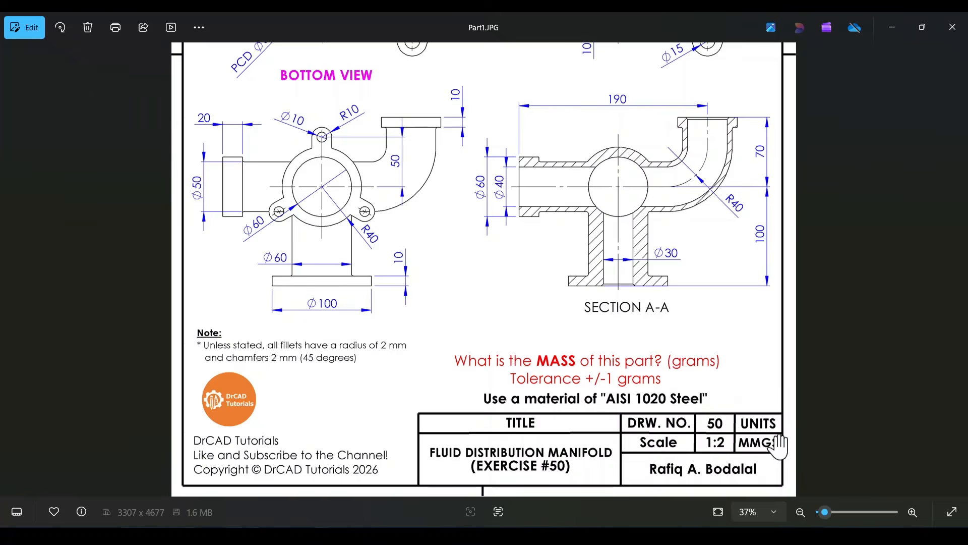
pyautogui.moveTo(648, 149); pyautogui.dragTo(651, 399)
pyautogui.moveTo(575, 221); pyautogui.dragTo(564, 395)
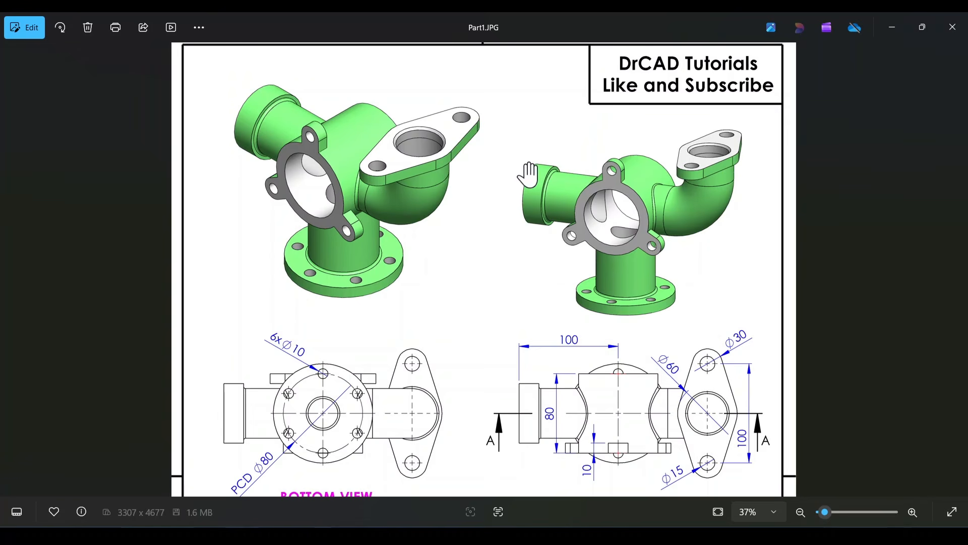
pyautogui.moveTo(510, 321); pyautogui.dragTo(508, 101)
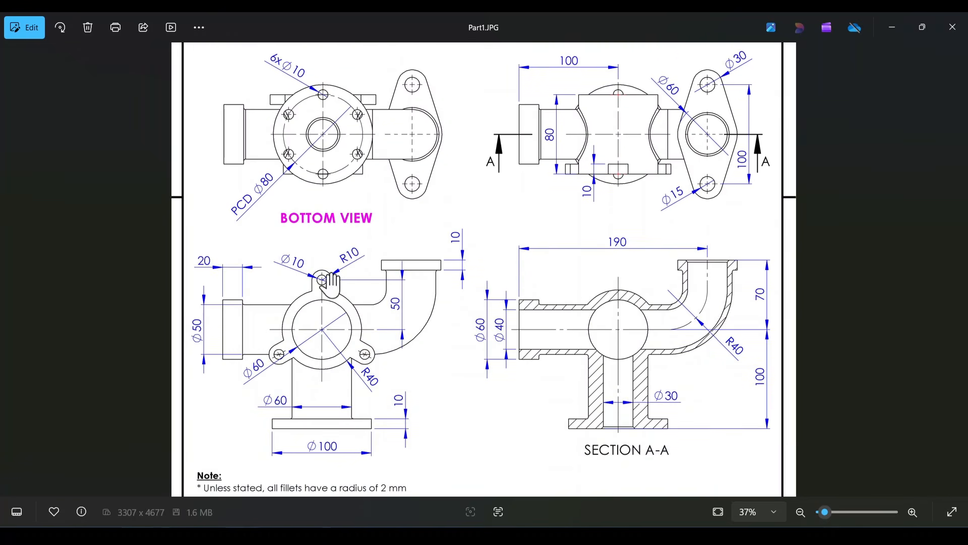
# Step: Examine the drawing's orthographic views and the bottom view's bolt-hole pattern on the round base flange
pyautogui.scroll(1, 366, 306)
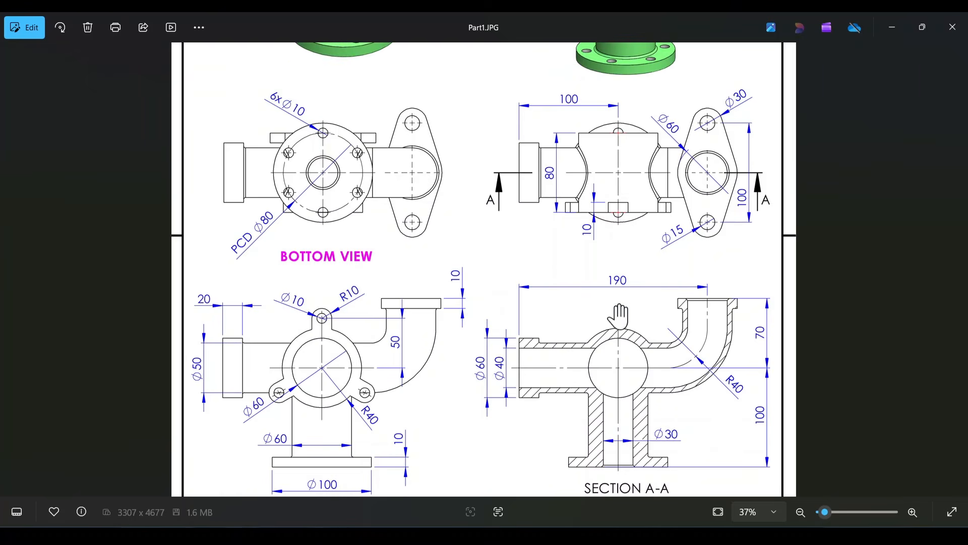
pyautogui.scroll(-1, 619, 303)
pyautogui.scroll(1, 620, 342)
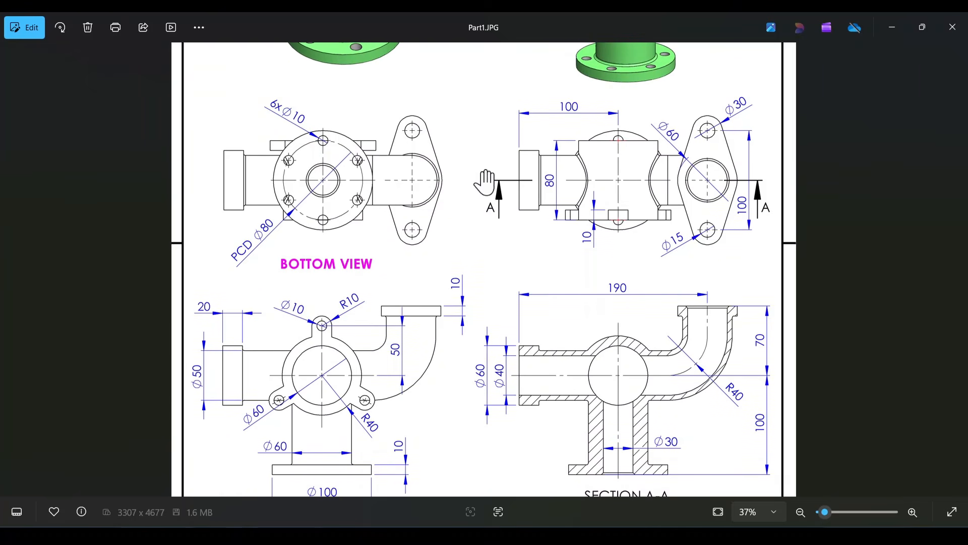
pyautogui.scroll(-2, 647, 373)
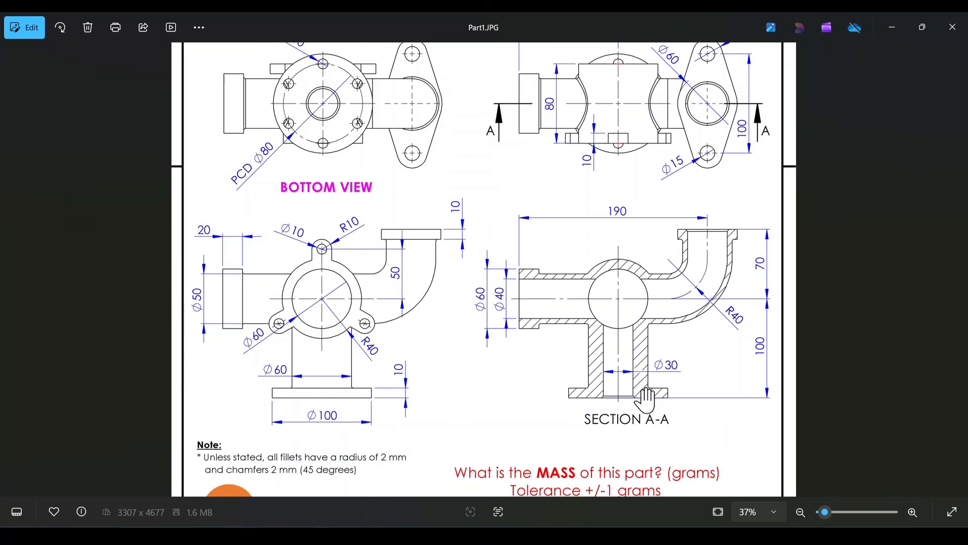
pyautogui.scroll(4, 573, 270)
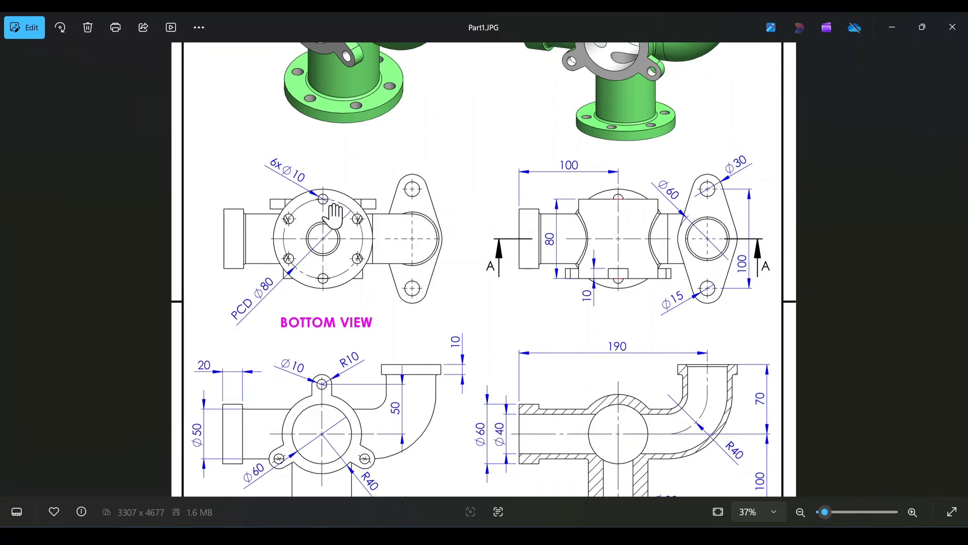
pyautogui.keyDown('ctrl'); pyautogui.scroll(4, 323, 202); pyautogui.keyUp('ctrl')
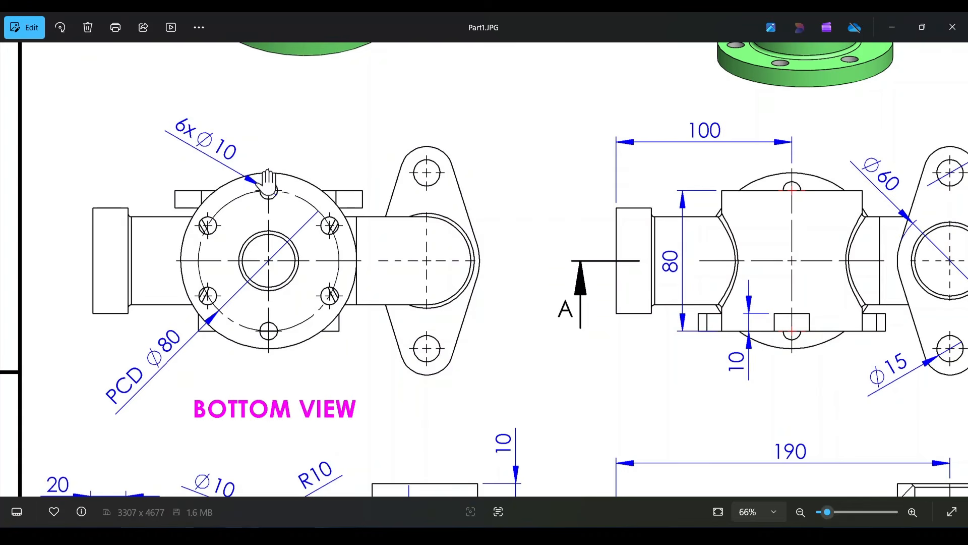
pyautogui.scroll(3, 302, 177)
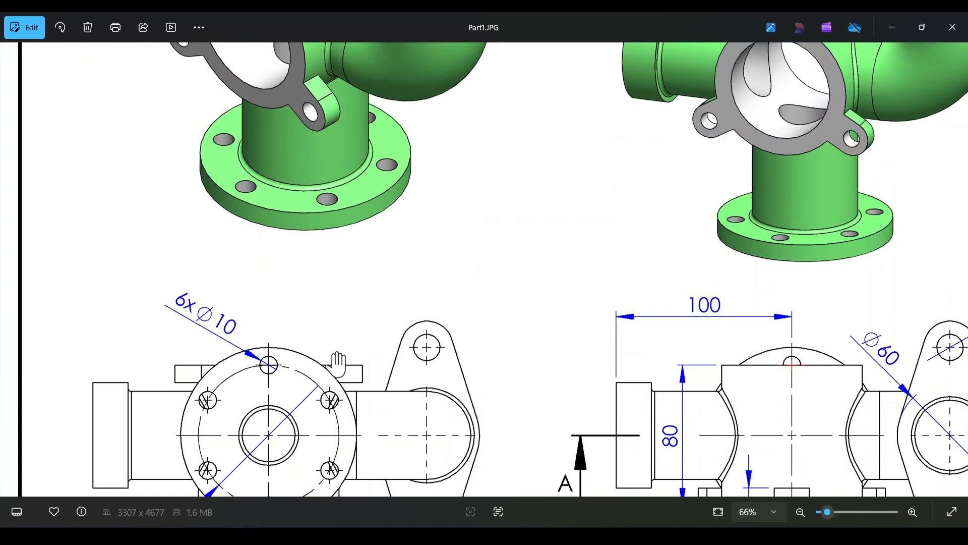
pyautogui.moveTo(338, 363); pyautogui.dragTo(344, 230)
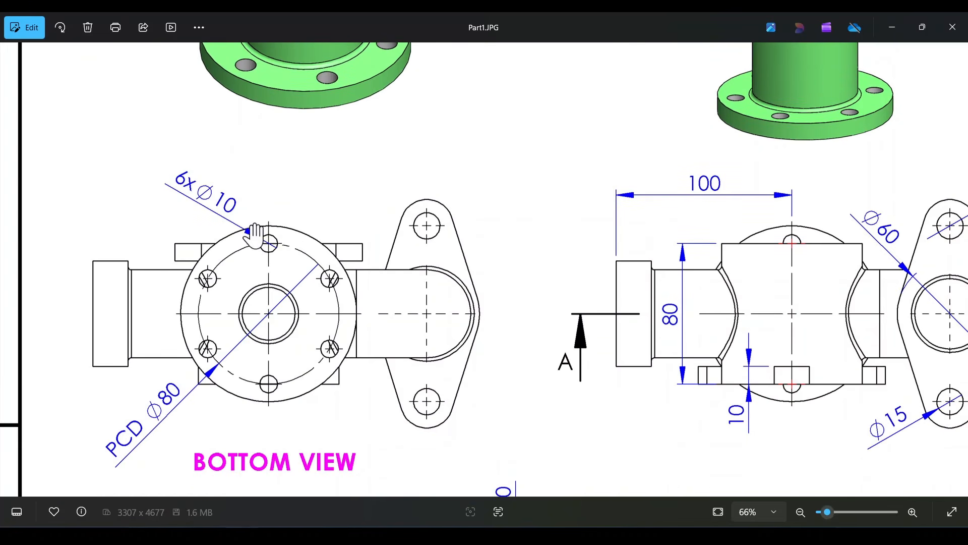
pyautogui.scroll(-1, 250, 370)
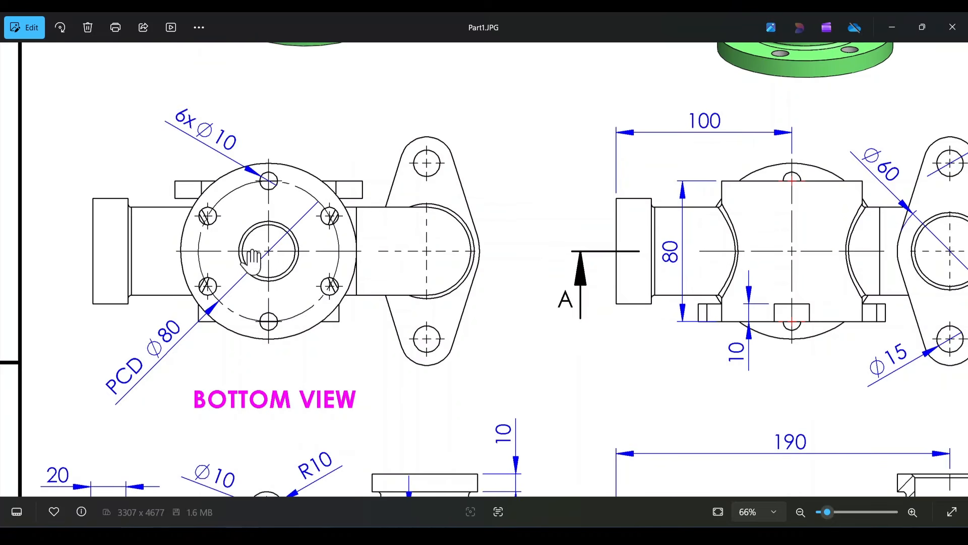
pyautogui.keyDown('ctrl'); pyautogui.scroll(-1, 251, 262); pyautogui.keyUp('ctrl')
pyautogui.scroll(2, 341, 313)
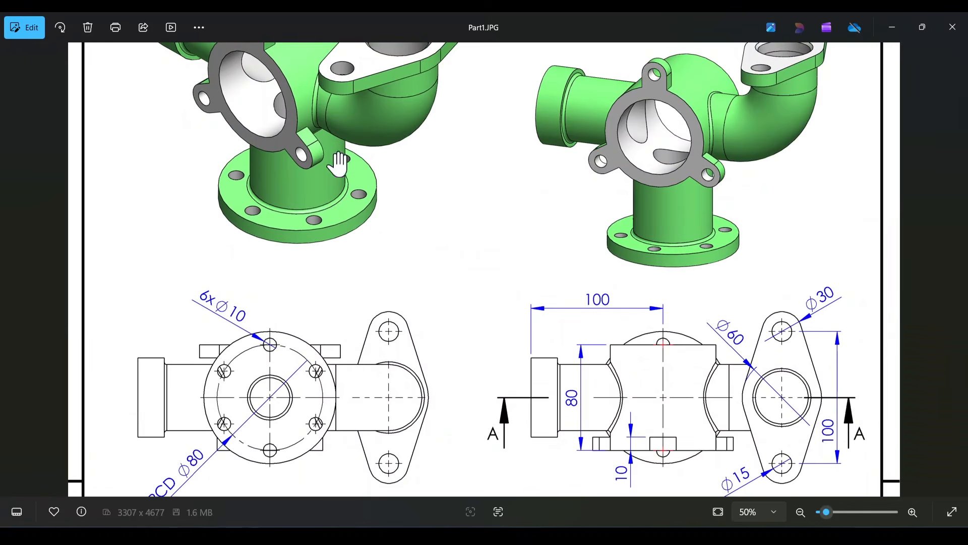
# Step: Study the two shaded pictorial views of the manifold to understand how its pipes, flanges and central body connect
pyautogui.scroll(3, 441, 287)
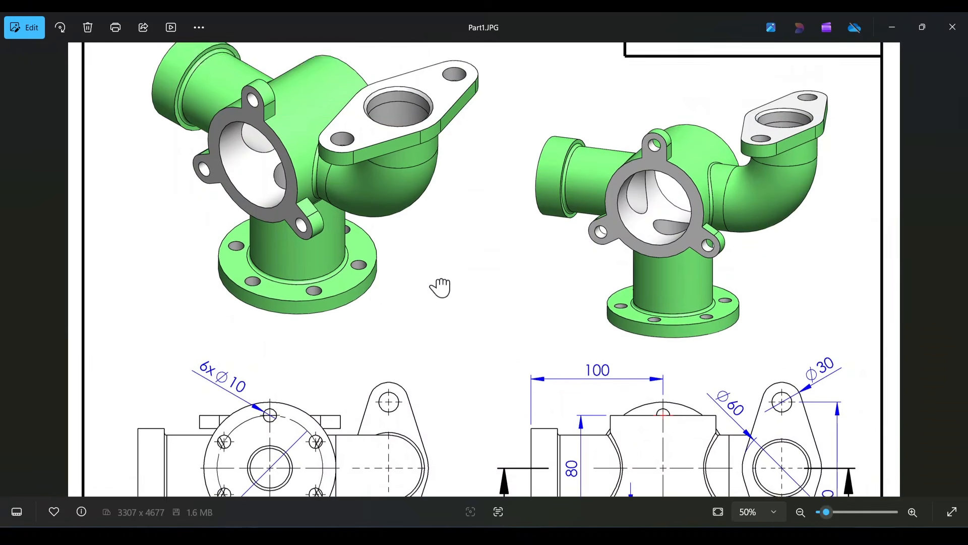
pyautogui.keyDown('ctrl'); pyautogui.scroll(-2, 438, 329); pyautogui.keyUp('ctrl')
pyautogui.scroll(-5, 484, 173)
pyautogui.scroll(5, 461, 396)
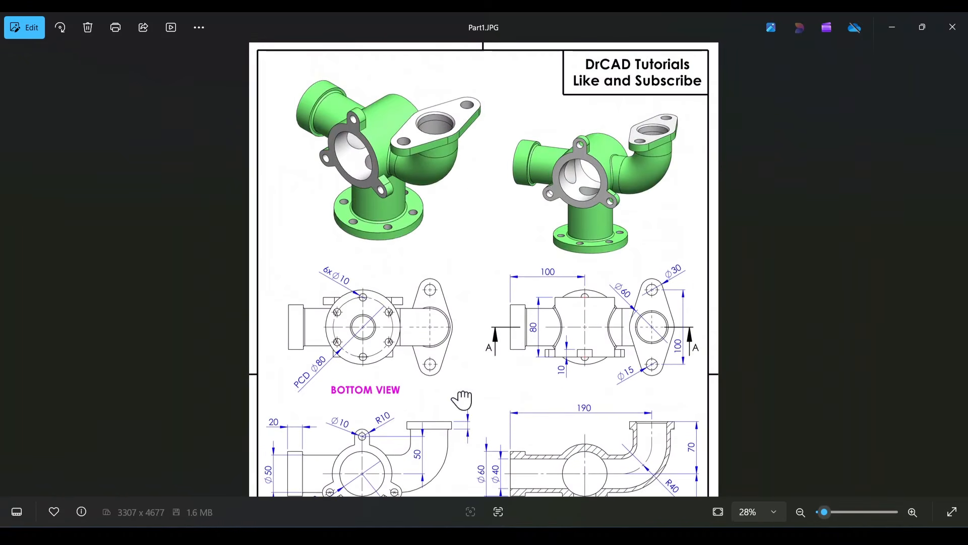
pyautogui.keyDown('ctrl'); pyautogui.scroll(2, 469, 181); pyautogui.keyUp('ctrl')
pyautogui.scroll(1, 472, 176)
pyautogui.moveTo(471, 178); pyautogui.dragTo(475, 262)
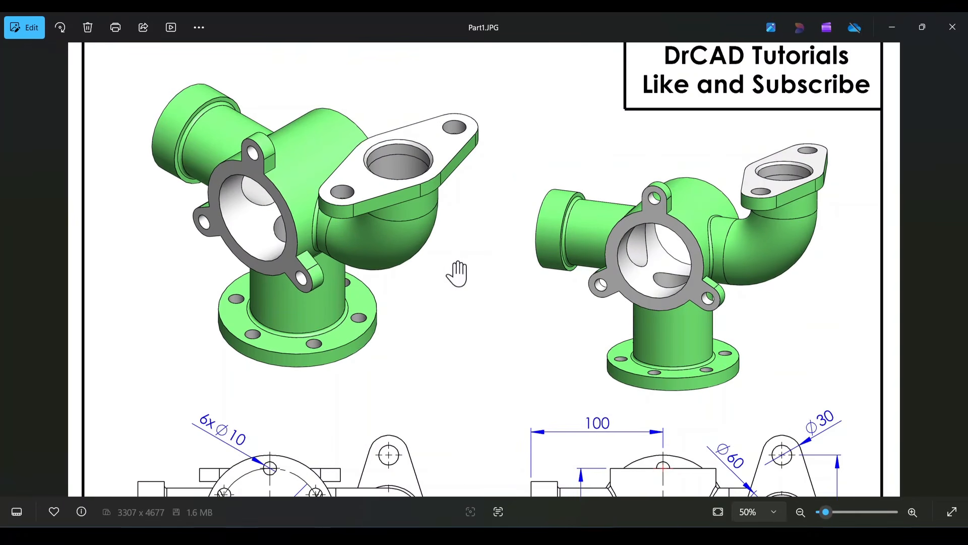
pyautogui.moveTo(463, 334); pyautogui.dragTo(462, 304)
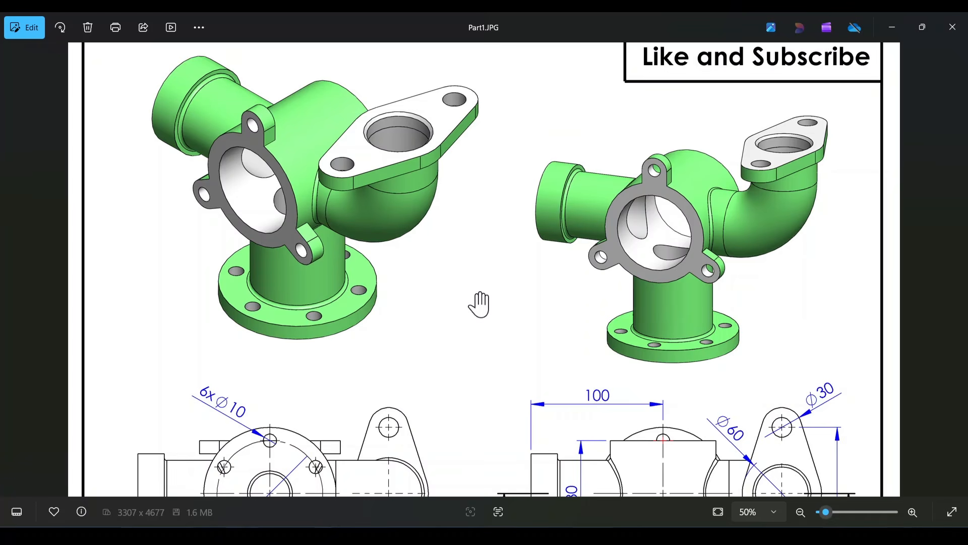
# Step: Examine the front view and Section A-A for the pipe, bore, bend and lug dimensions, comparing them with the pictorial views
pyautogui.moveTo(534, 348)
pyautogui.mouseDown()
pyautogui.moveTo(529, 229)
pyautogui.moveTo(544, 146)
pyautogui.mouseUp()
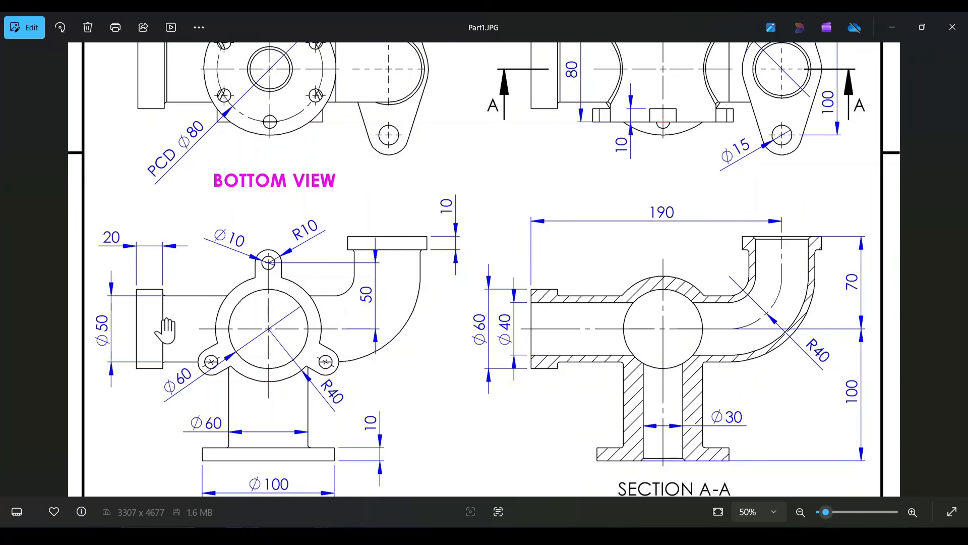
pyautogui.moveTo(616, 364); pyautogui.dragTo(634, 312)
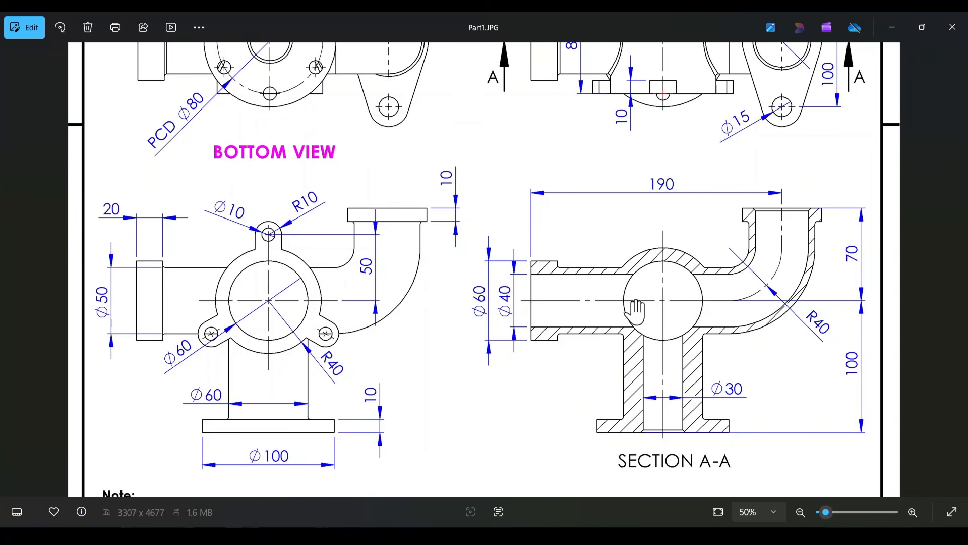
pyautogui.scroll(4, 633, 312)
pyautogui.moveTo(709, 346); pyautogui.dragTo(621, 317)
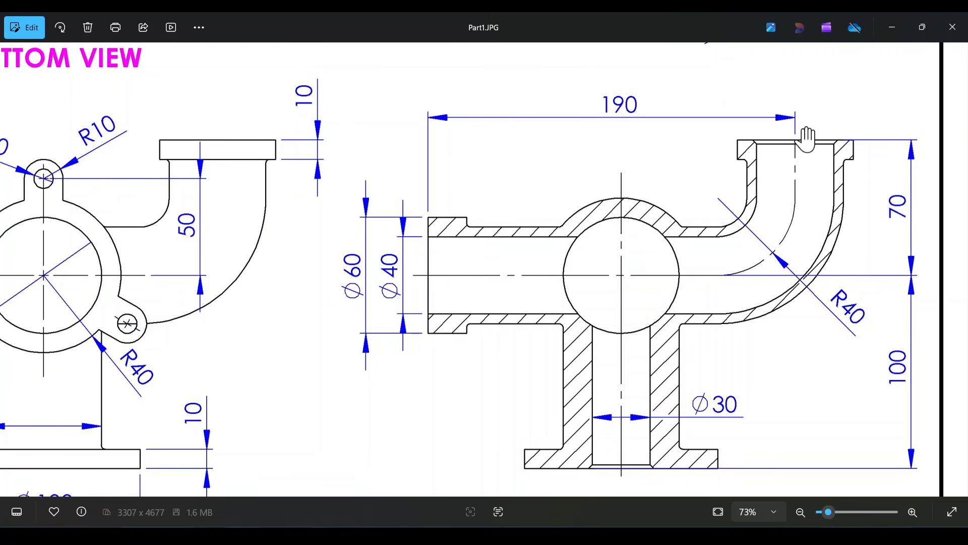
pyautogui.scroll(-3, 564, 237)
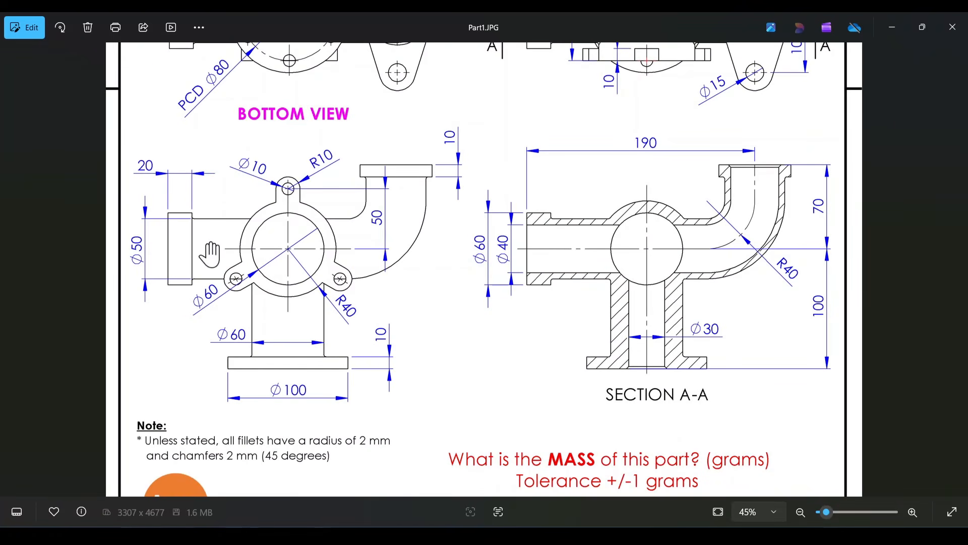
pyautogui.moveTo(403, 113); pyautogui.dragTo(393, 331)
pyautogui.scroll(3, 337, 135)
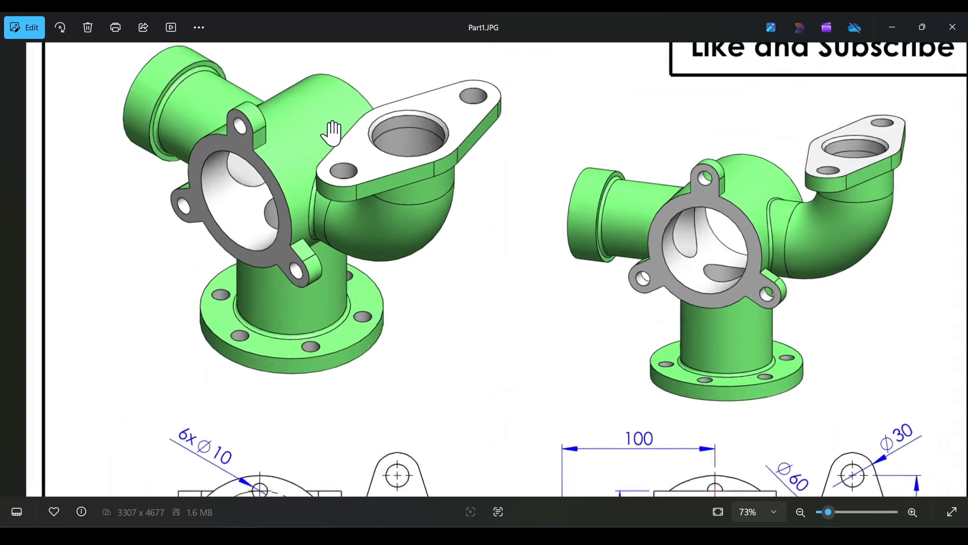
pyautogui.moveTo(309, 186); pyautogui.dragTo(323, 230)
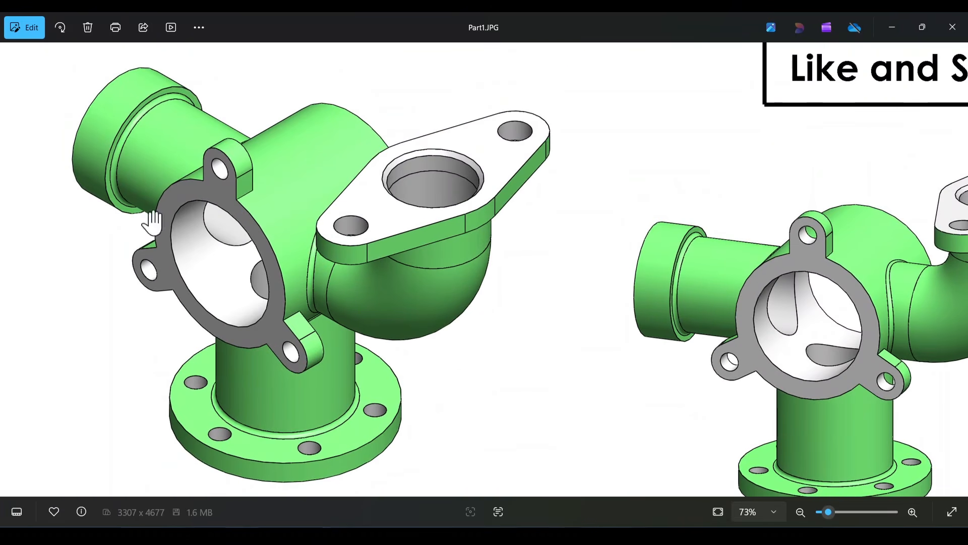
pyautogui.scroll(-5, 394, 353)
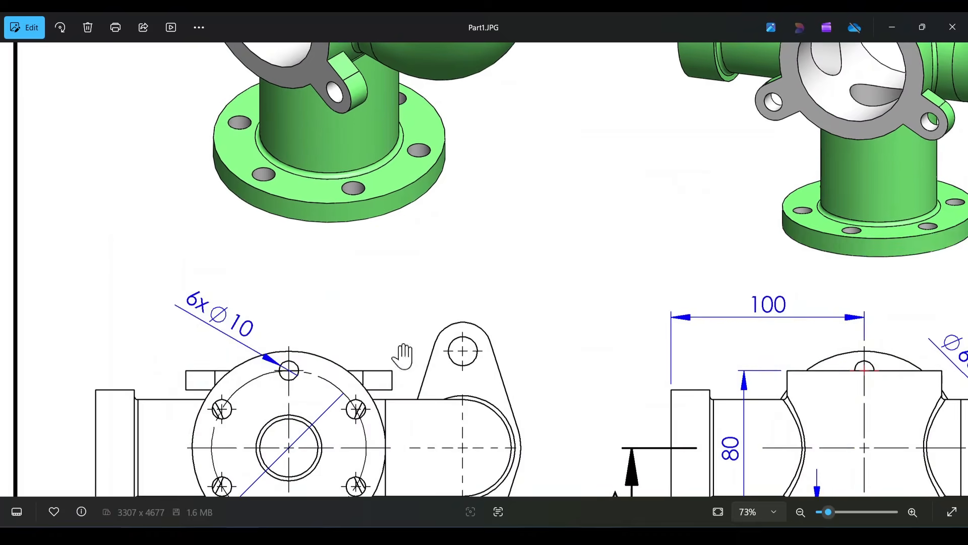
pyautogui.scroll(-3, 379, 368)
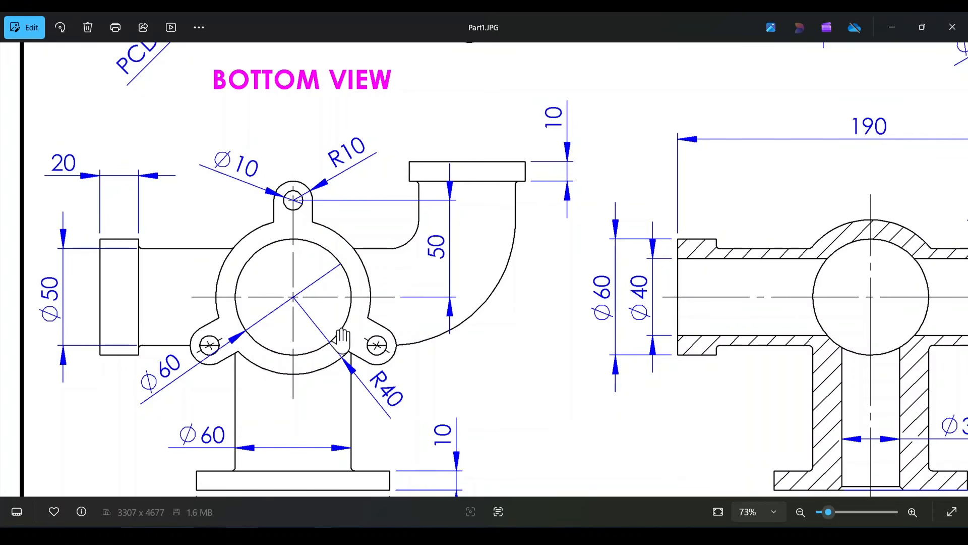
pyautogui.scroll(15, 428, 83)
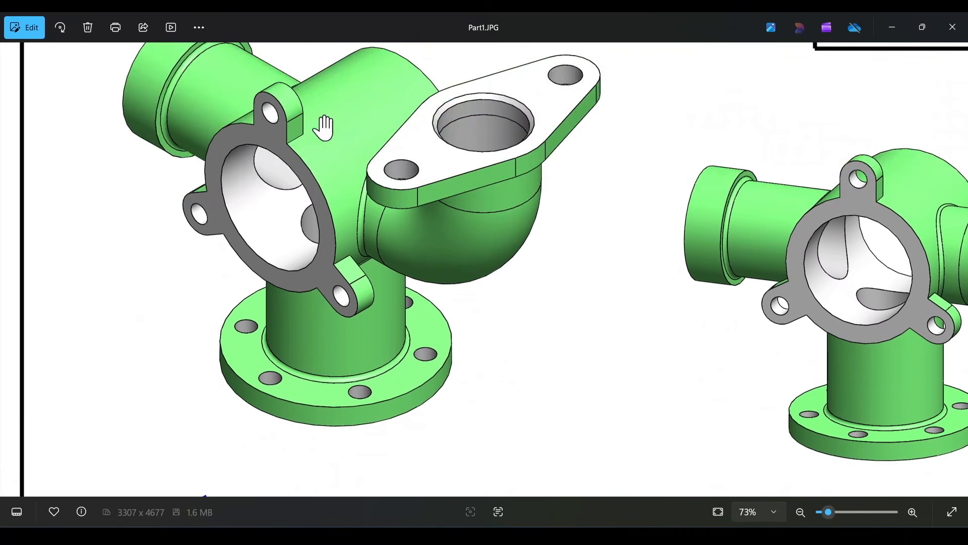
# Step: Examine the top view's dimensions for the central body and the two-hole flange at the elbow outlet
pyautogui.scroll(-3, 490, 174)
pyautogui.moveTo(574, 348); pyautogui.dragTo(567, 203)
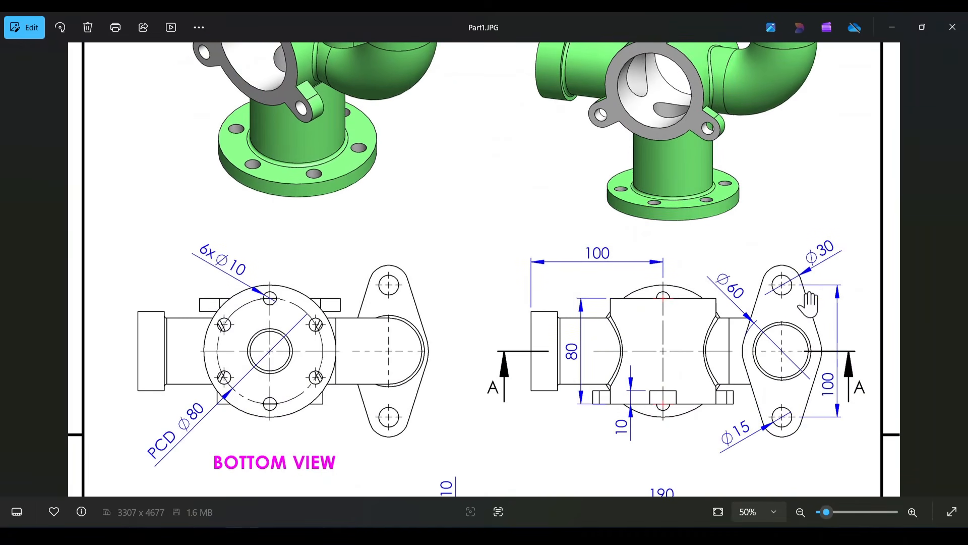
pyautogui.scroll(-1, 809, 289)
pyautogui.scroll(3, 777, 325)
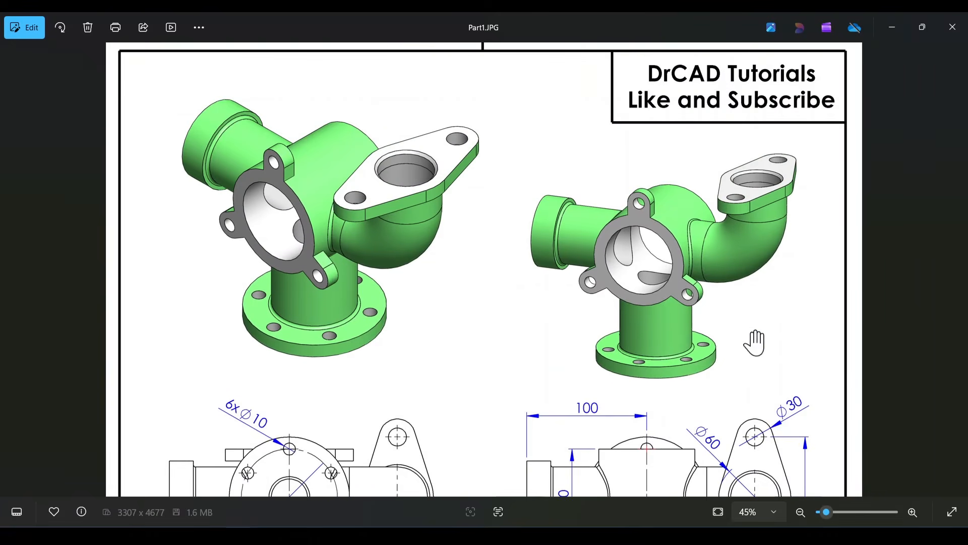
pyautogui.scroll(-3, 763, 303)
pyautogui.scroll(2, 764, 361)
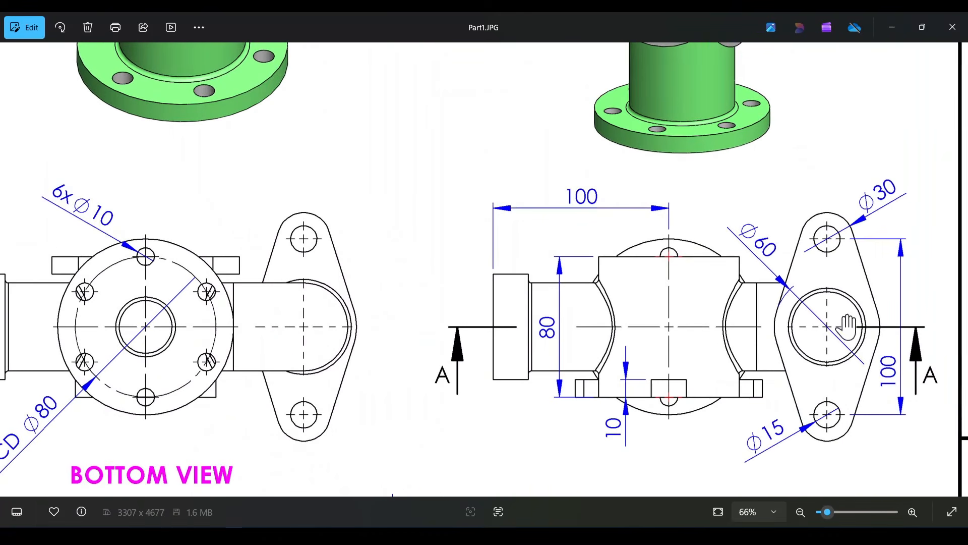
pyautogui.moveTo(780, 328); pyautogui.dragTo(775, 276)
pyautogui.scroll(-2, 804, 277)
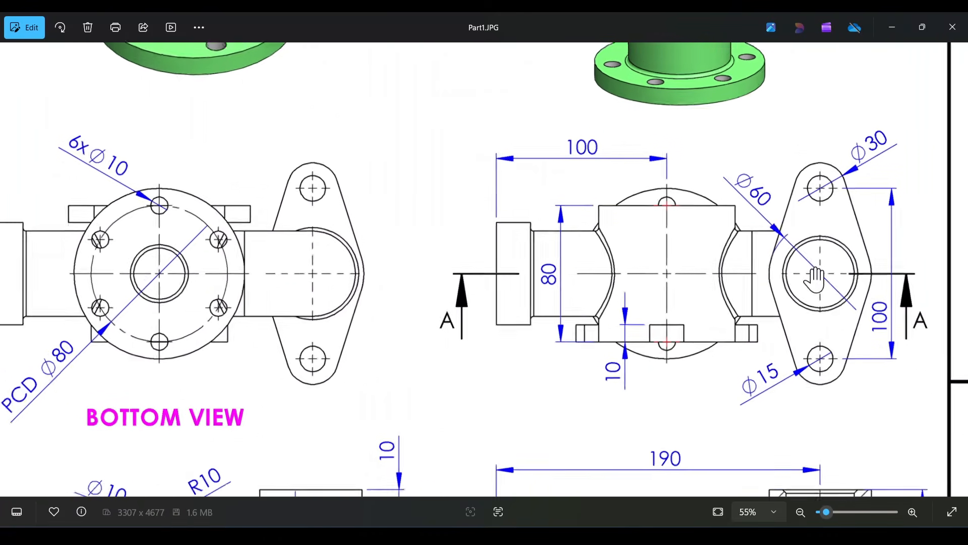
pyautogui.moveTo(672, 268); pyautogui.dragTo(673, 160)
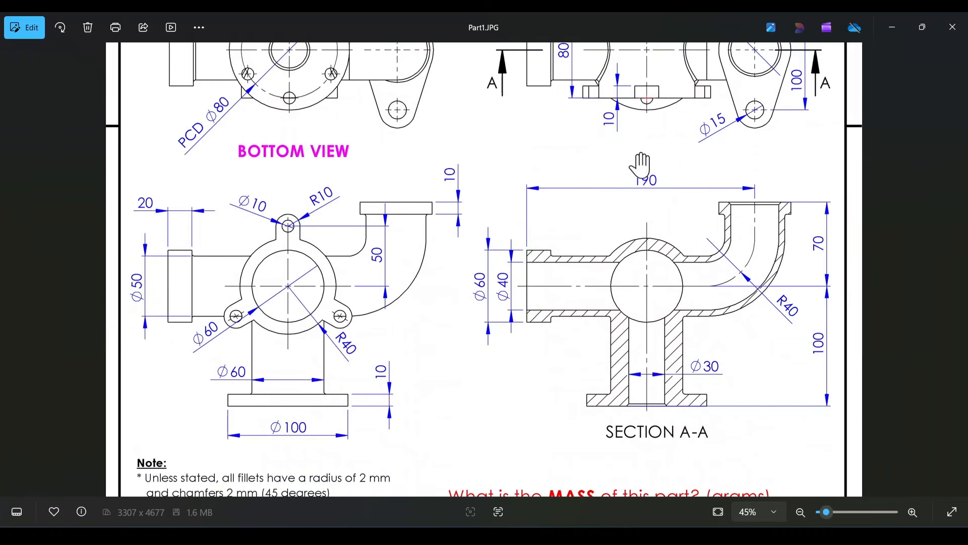
# Step: Compare the pictorial views with the dimensioned views once more, ending with the whole drawing sheet in view
pyautogui.scroll(3, 551, 362)
pyautogui.moveTo(527, 134); pyautogui.dragTo(515, 320)
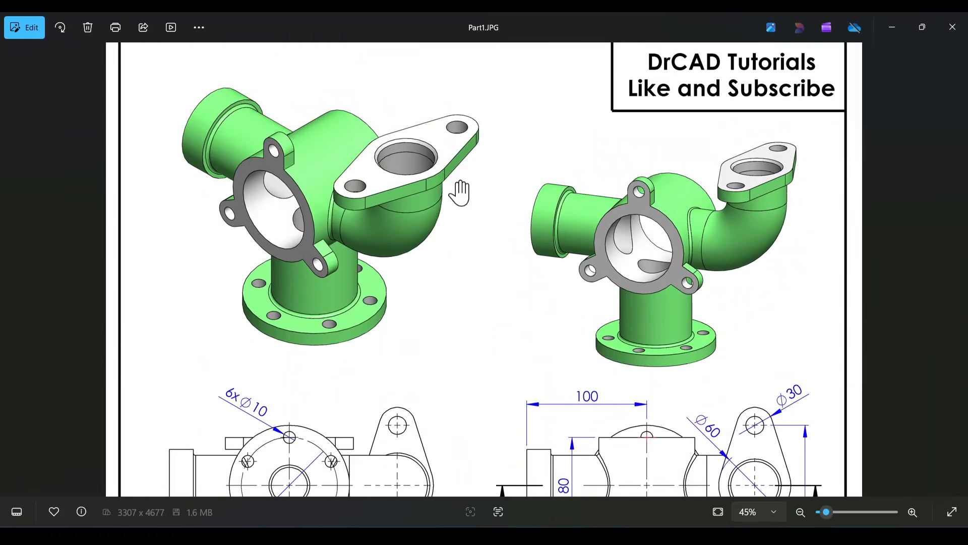
pyautogui.scroll(-2, 476, 233)
pyautogui.scroll(2, 481, 263)
pyautogui.moveTo(493, 198)
pyautogui.mouseDown()
pyautogui.moveTo(493, 341)
pyautogui.moveTo(492, 306)
pyautogui.mouseUp()
pyautogui.scroll(-1, 493, 309)
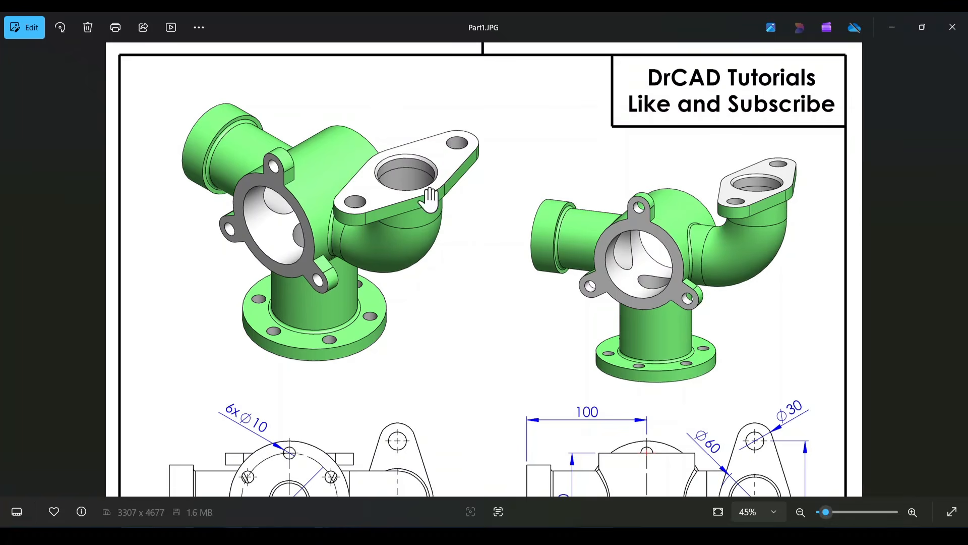
pyautogui.scroll(-5, 512, 227)
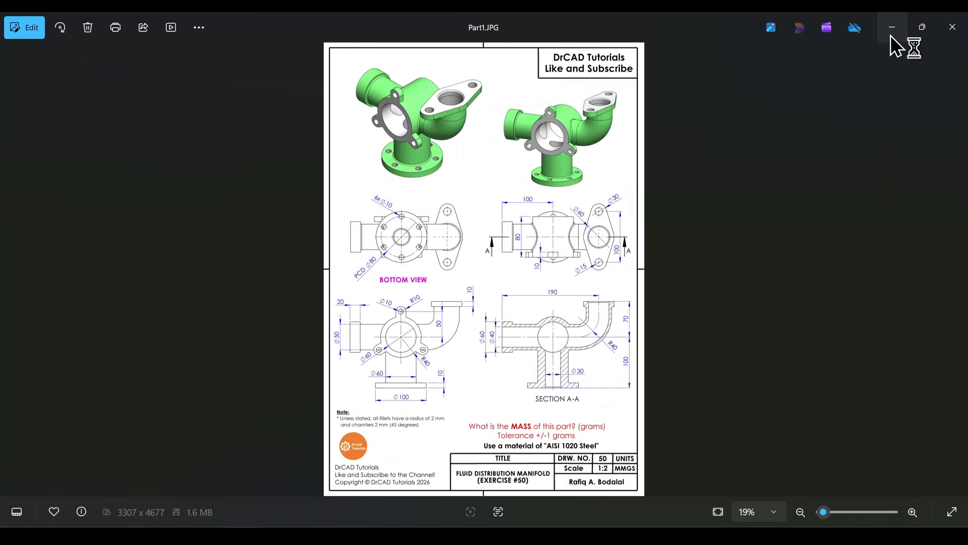
# Step: Switch from the drawing image to SOLIDWORKS and inspect the finished manifold model around its three-lug flange and elbow
pyautogui.click(892, 27)
pyautogui.moveTo(667, 379); pyautogui.dragTo(624, 365, button='middle')
pyautogui.scroll(-5, 549, 356)
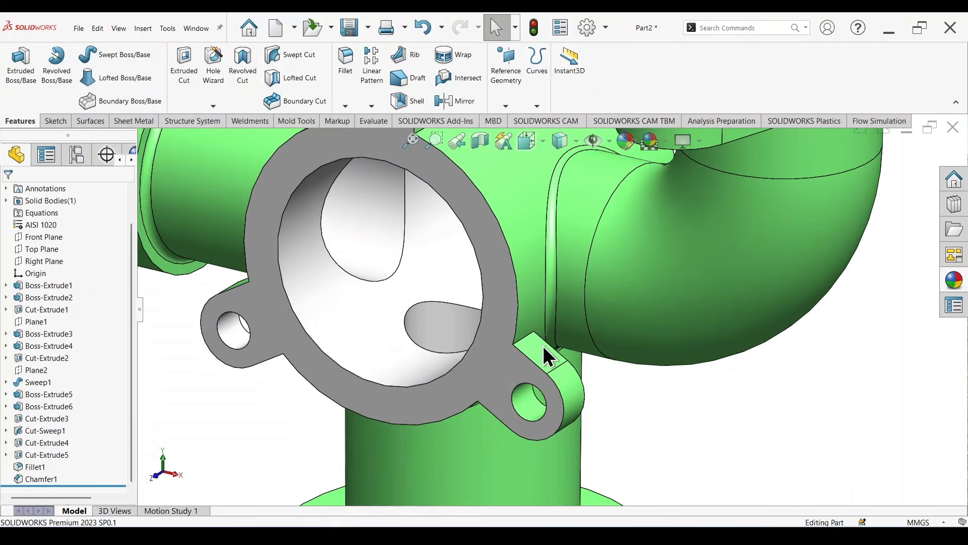
pyautogui.moveTo(460, 286); pyautogui.dragTo(621, 341, button='middle')
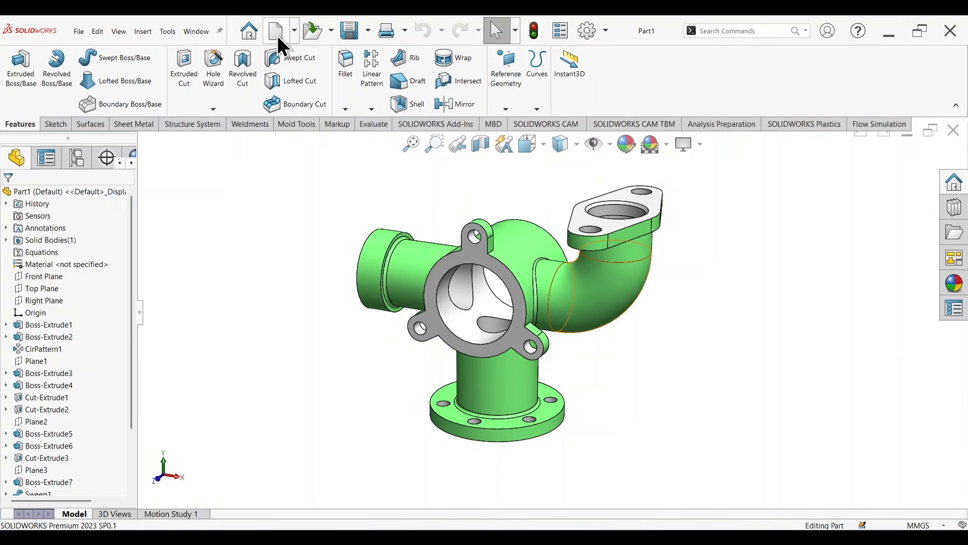
# Step: Create a new part and apply a plain white scene to its background
pyautogui.click(277, 33)
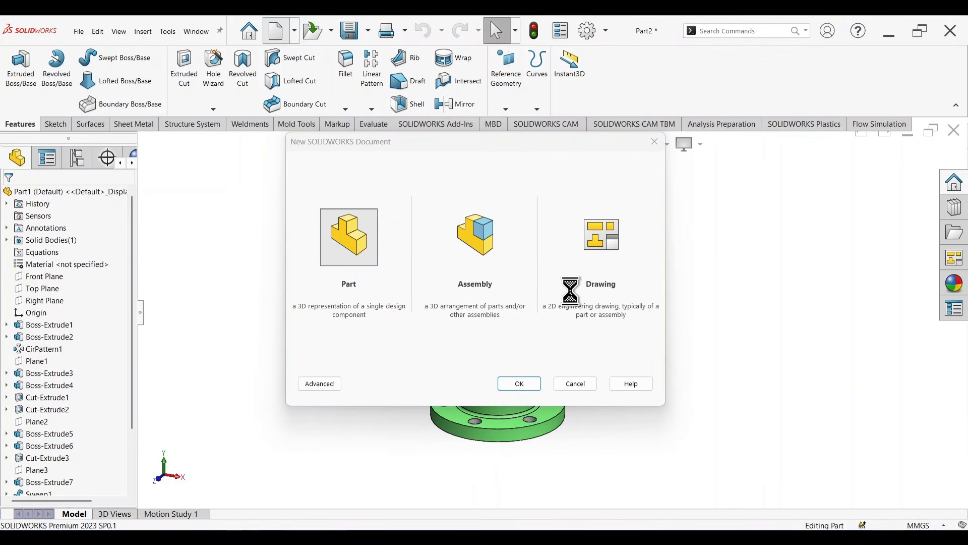
pyautogui.click(666, 146)
pyautogui.click(673, 176)
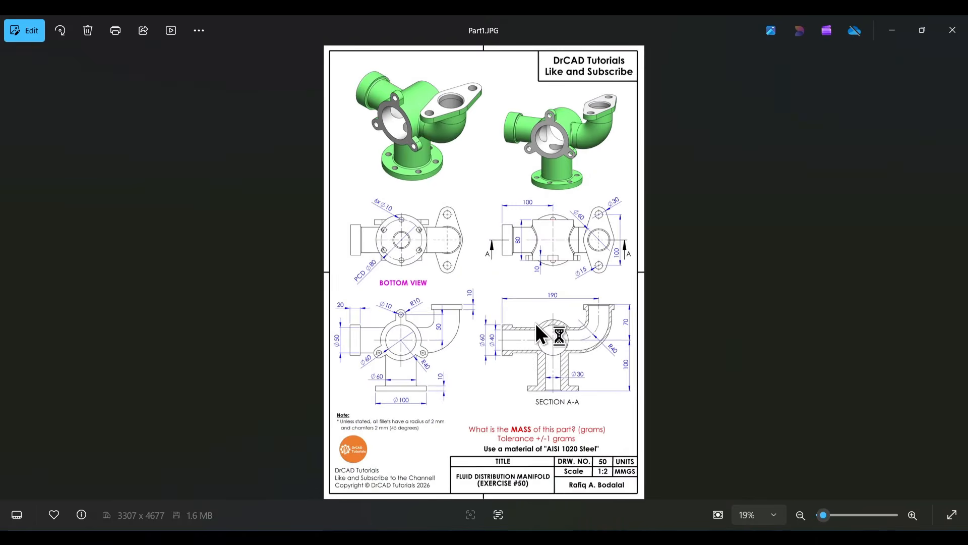
# Step: Place the manifold drawing image in the new part's graphics area as a reference, beside the space for modelling
pyautogui.click(892, 30)
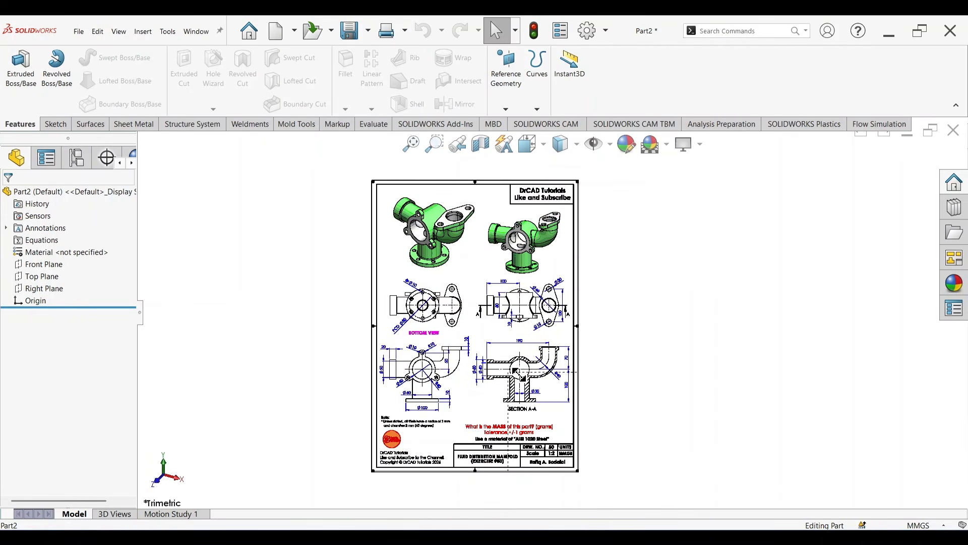
pyautogui.moveTo(519, 374); pyautogui.dragTo(519, 375)
pyautogui.moveTo(548, 430); pyautogui.dragTo(509, 328)
pyautogui.scroll(10, 499, 298)
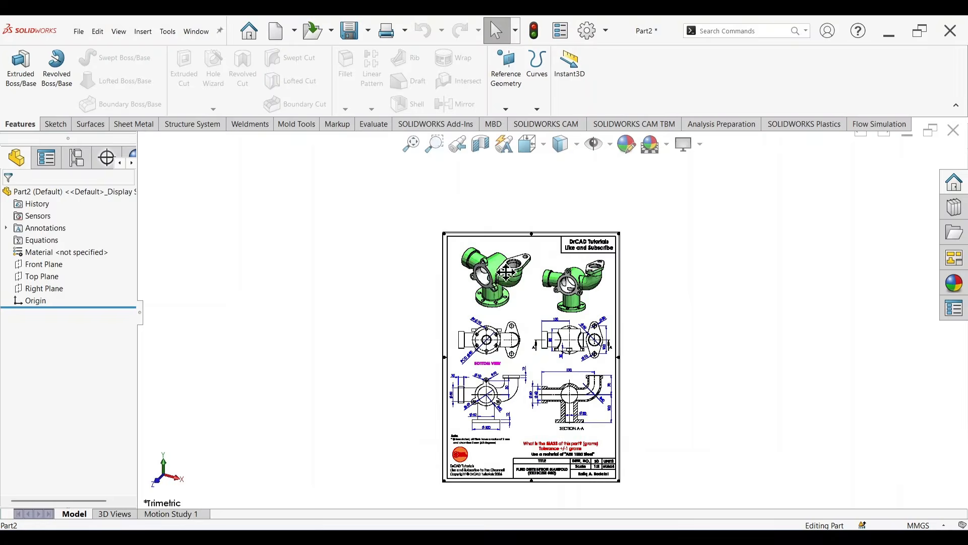
pyautogui.scroll(1, 506, 272)
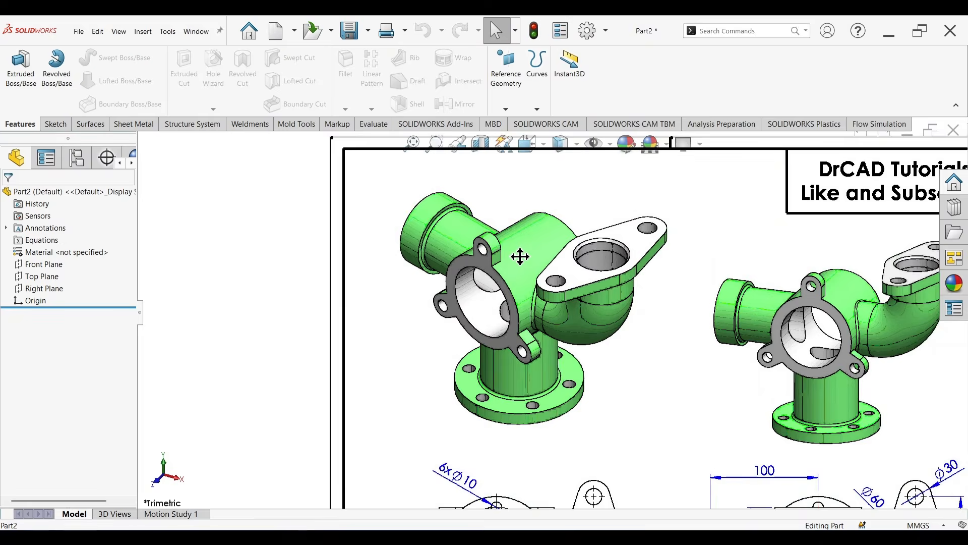
pyautogui.scroll(-2, 519, 255)
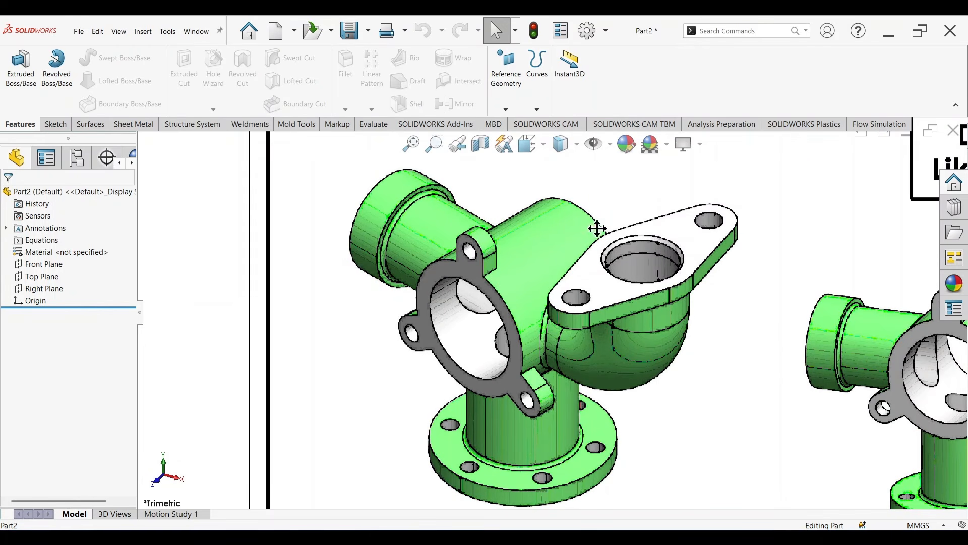
pyautogui.scroll(7, 648, 309)
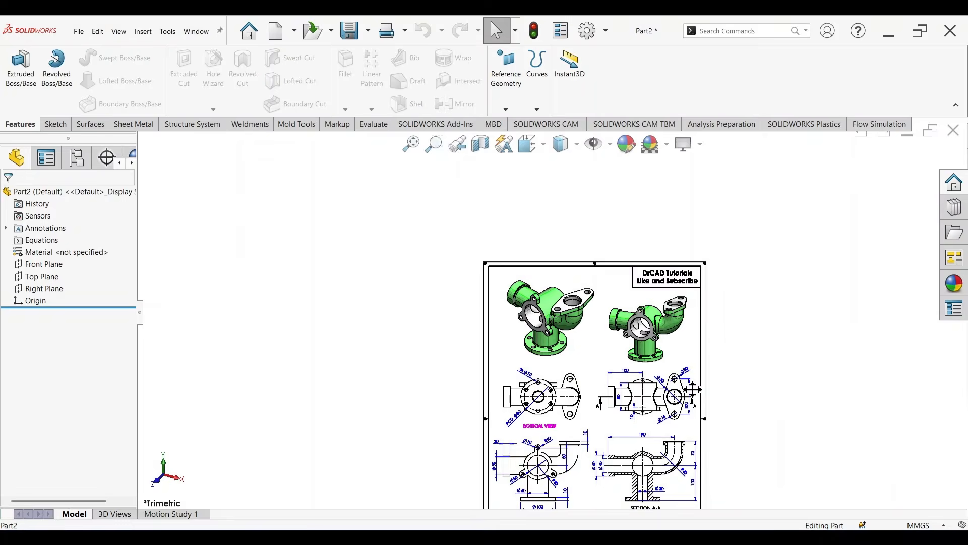
pyautogui.scroll(-2, 709, 403)
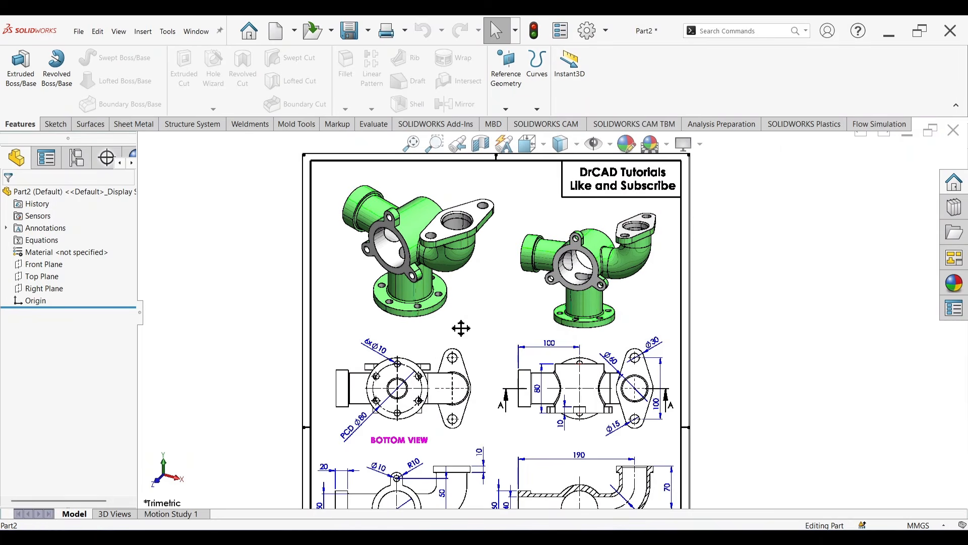
# Step: Sketch a circle of about 37 mm radius on the Front Plane, centred on the origin
pyautogui.click(50, 264)
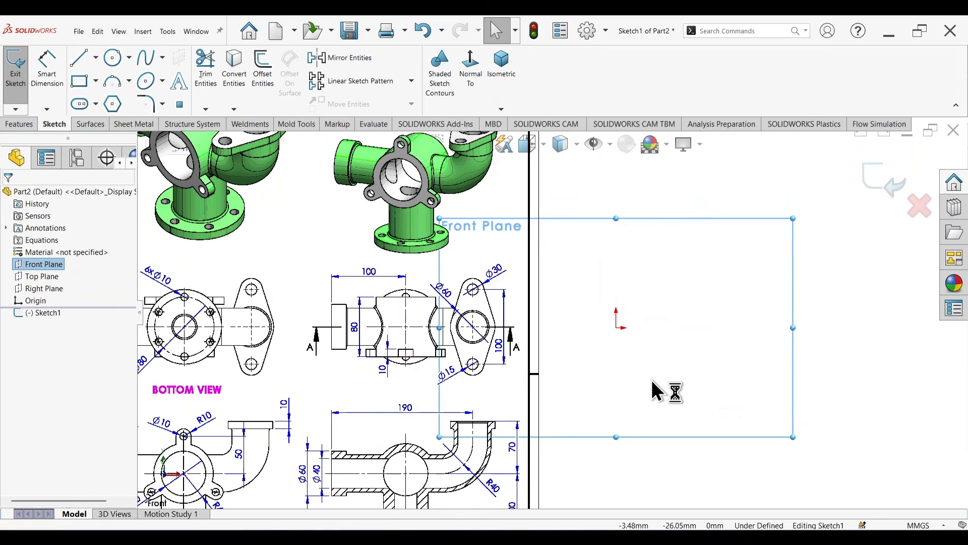
pyautogui.moveTo(653, 380); pyautogui.dragTo(676, 378, button='right')
pyautogui.click(616, 328)
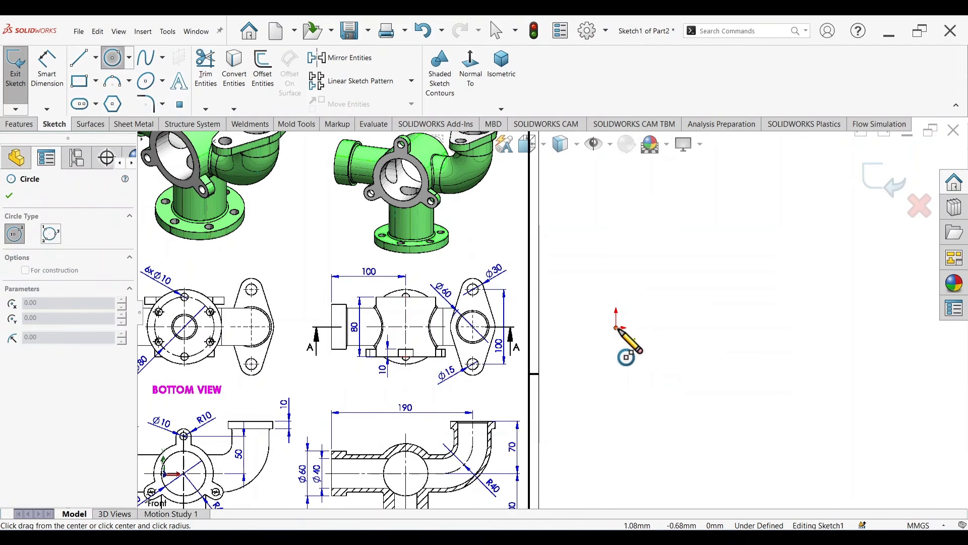
pyautogui.click(660, 387)
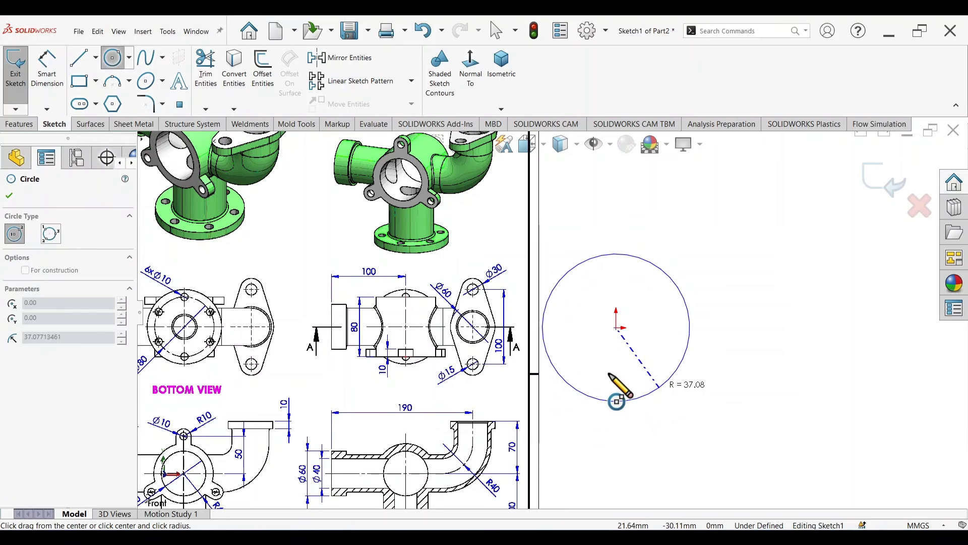
# Step: Check the body's R40 size in the drawing's front view and dimension the circle's diameter to 80 mm
pyautogui.press('f')
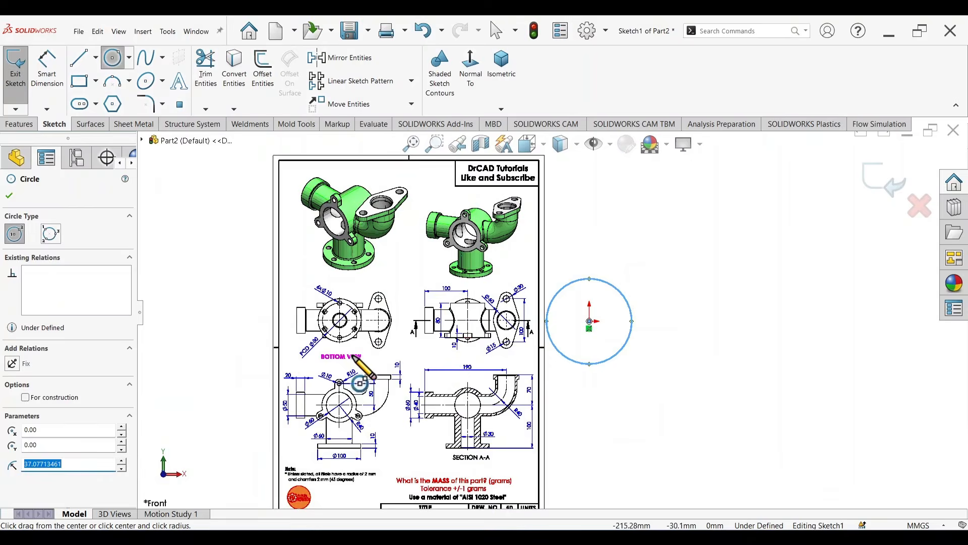
pyautogui.scroll(-5, 357, 368)
pyautogui.scroll(1, 402, 449)
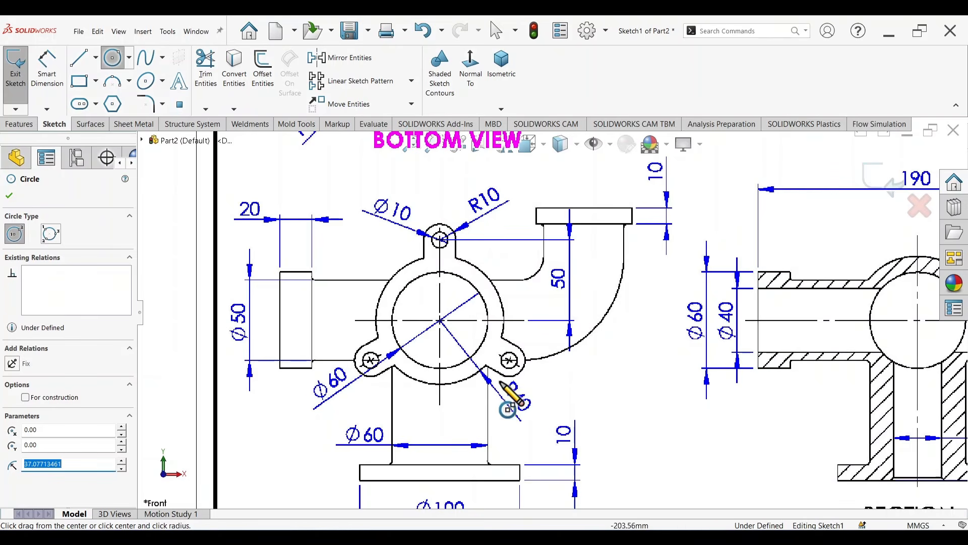
pyautogui.scroll(5, 517, 398)
pyautogui.scroll(-6, 719, 258)
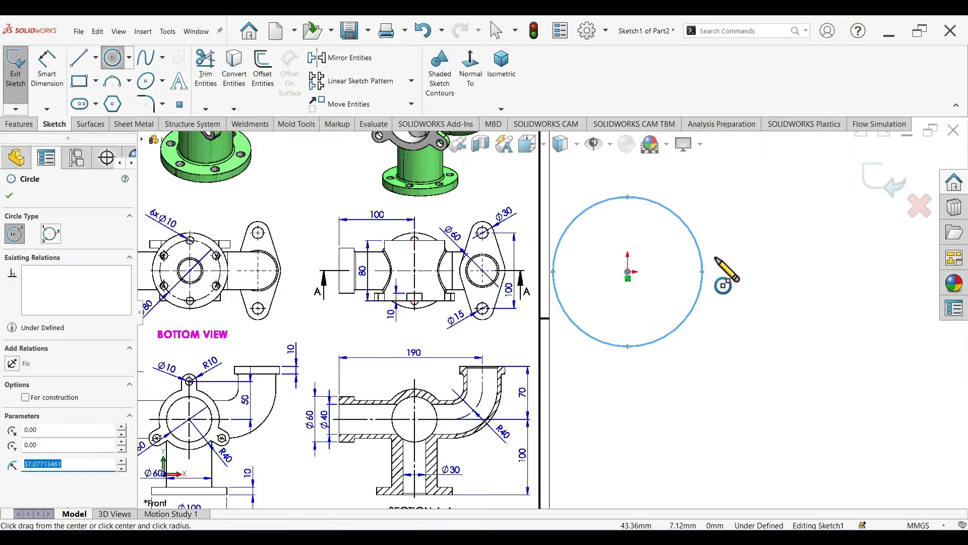
pyautogui.moveTo(749, 347); pyautogui.dragTo(751, 288, button='right')
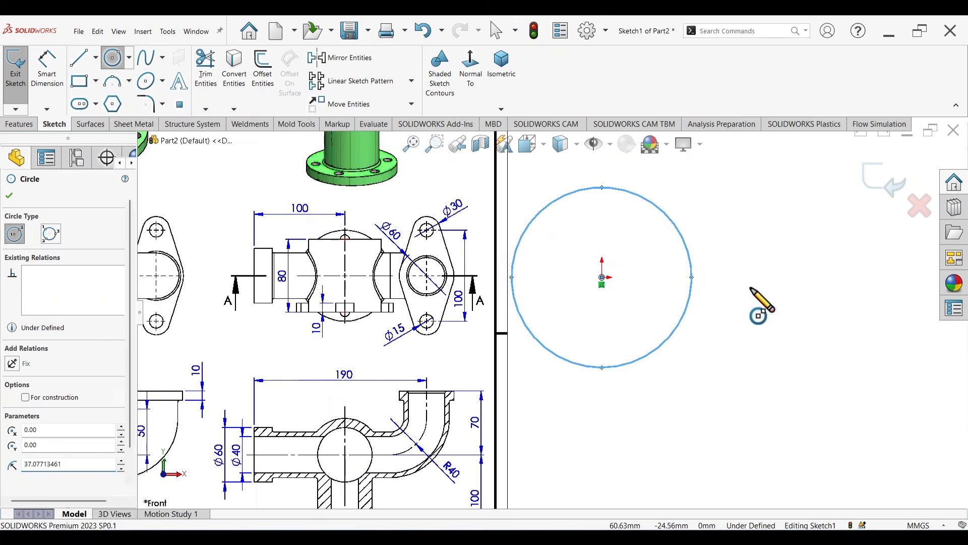
pyautogui.click(685, 246)
pyautogui.click(749, 266)
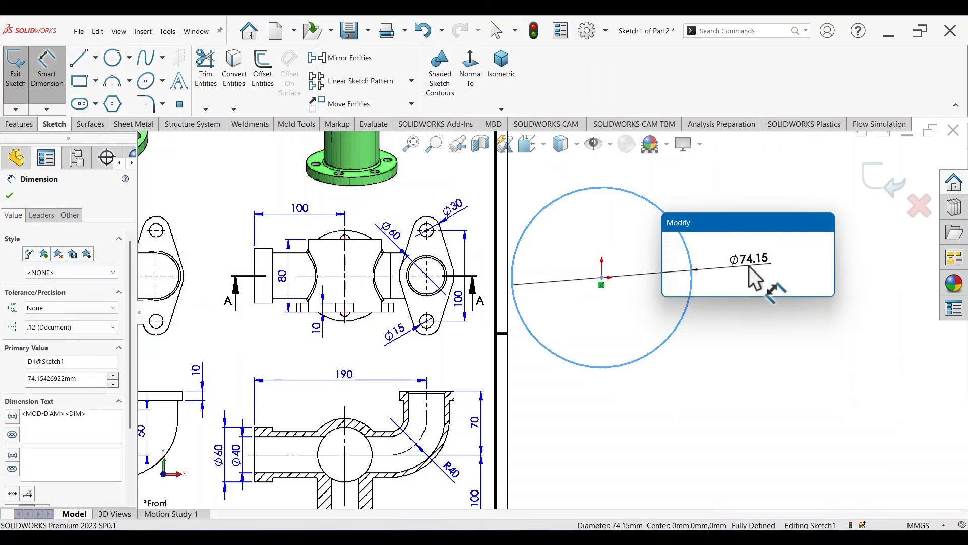
pyautogui.write('80')
pyautogui.press('Return')
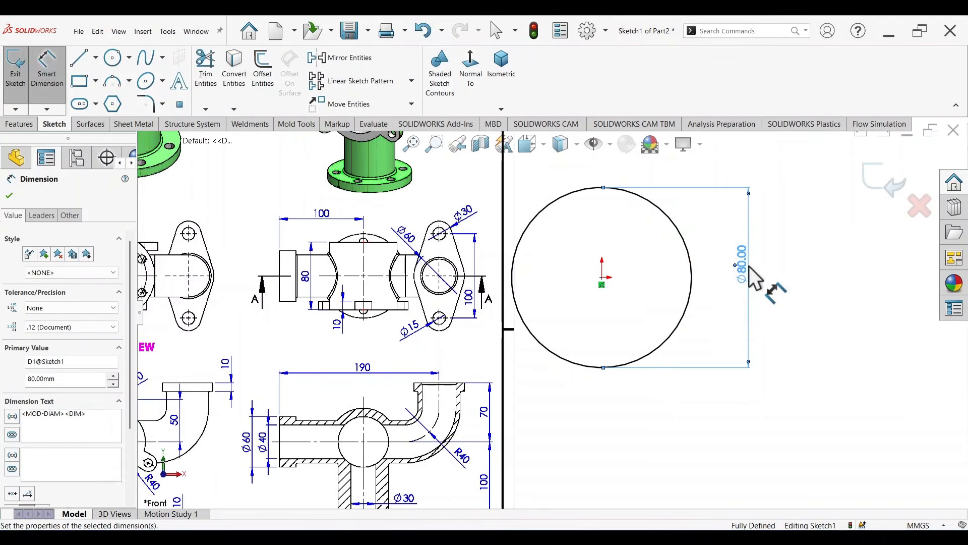
# Step: Extrude the circle 80 mm with the Mid Plane end condition to form the central body, following the top view's length
pyautogui.scroll(3, 696, 275)
pyautogui.scroll(-2, 656, 282)
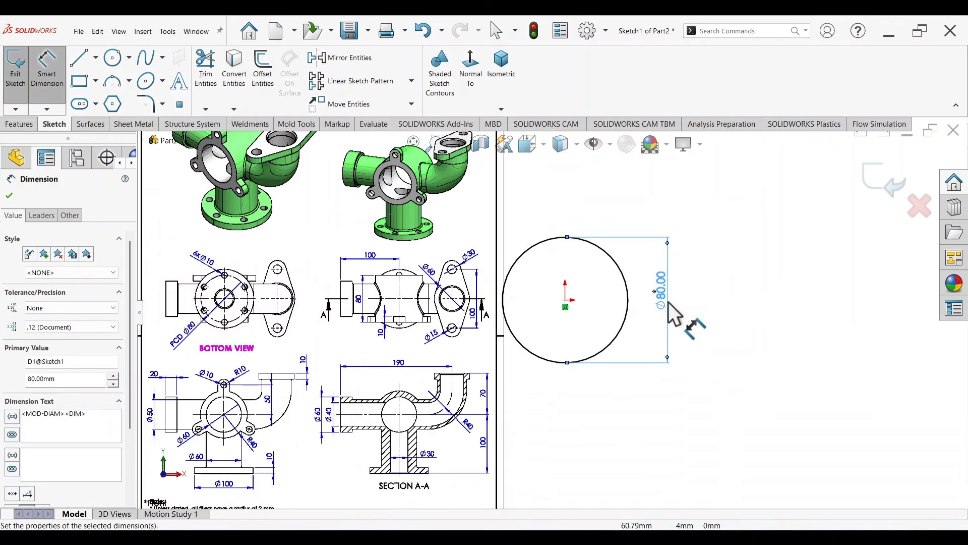
pyautogui.rightClick(733, 331)
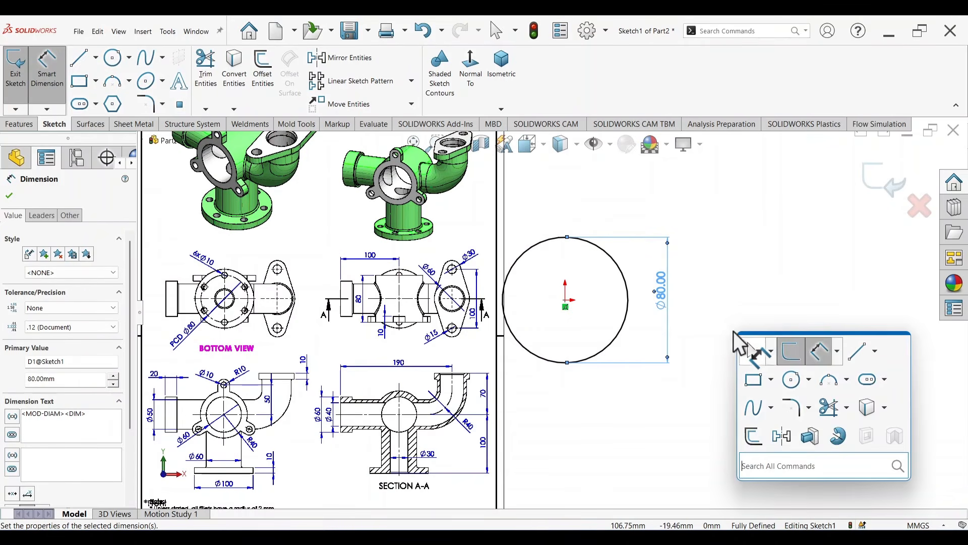
pyautogui.click(813, 437)
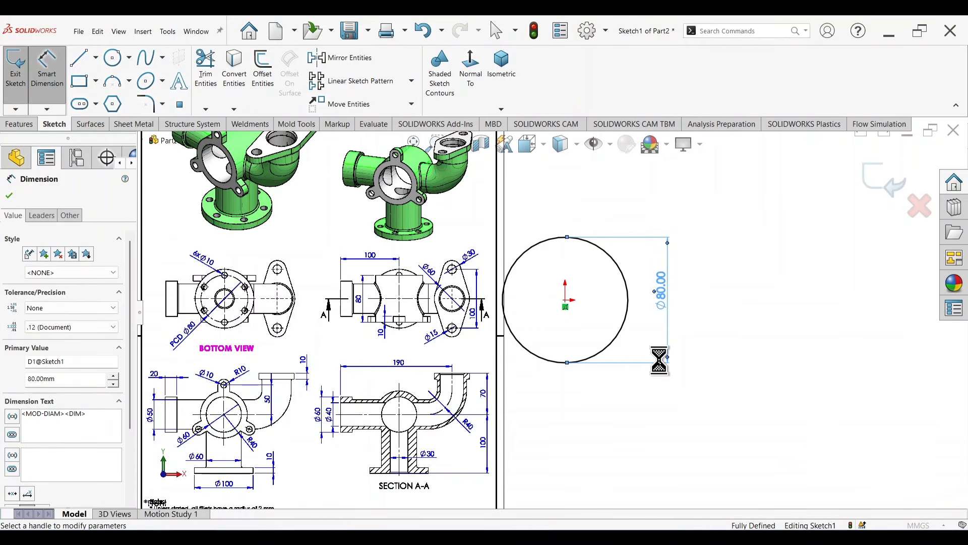
pyautogui.rightClick(707, 323)
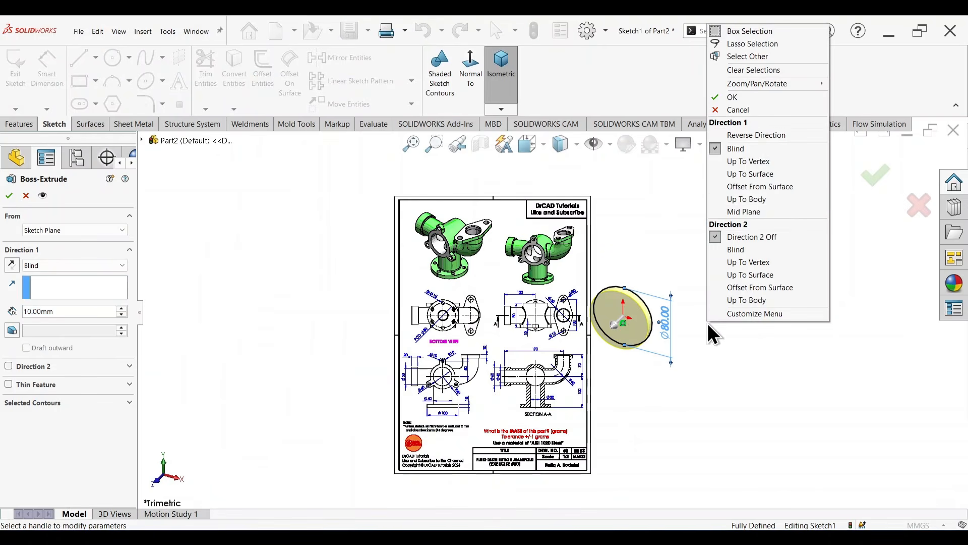
pyautogui.click(755, 209)
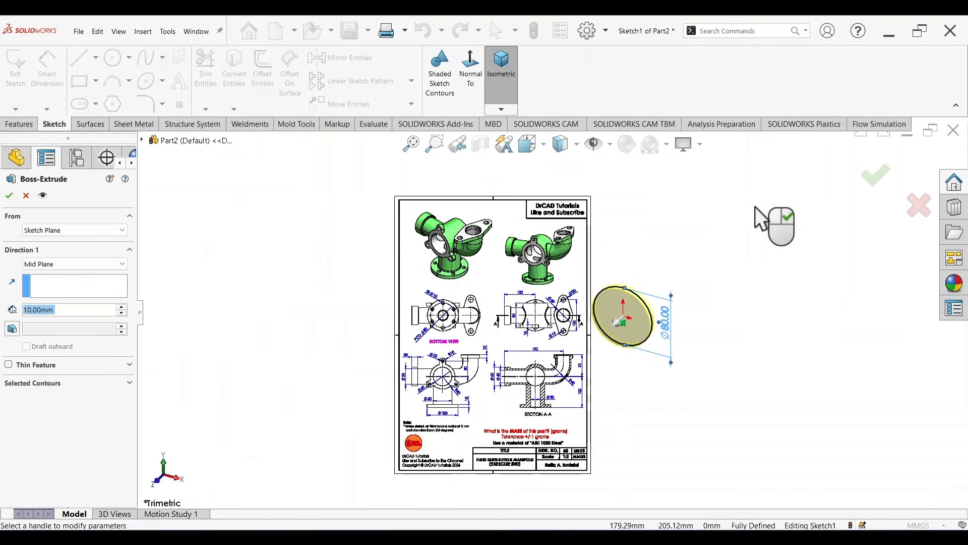
pyautogui.scroll(-3, 651, 331)
pyautogui.moveTo(705, 324)
pyautogui.mouseDown(button='middle')
pyautogui.moveTo(682, 270)
pyautogui.moveTo(709, 302)
pyautogui.moveTo(701, 310)
pyautogui.mouseUp(button='middle')
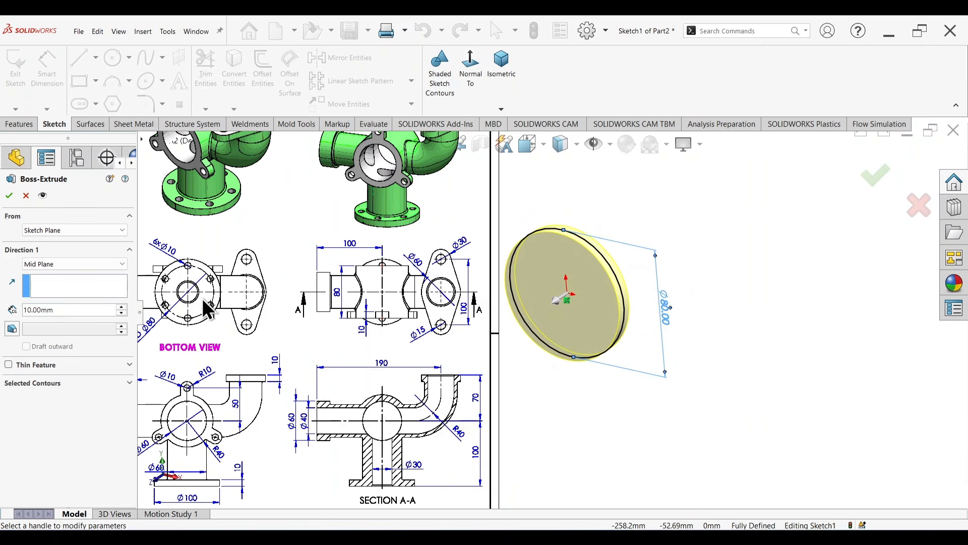
pyautogui.scroll(-4, 395, 290)
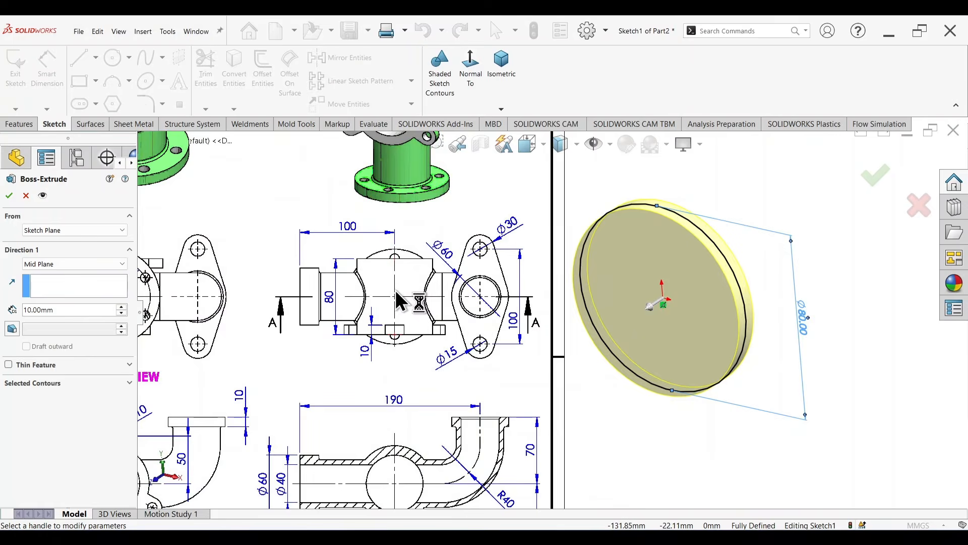
pyautogui.scroll(-2, 380, 286)
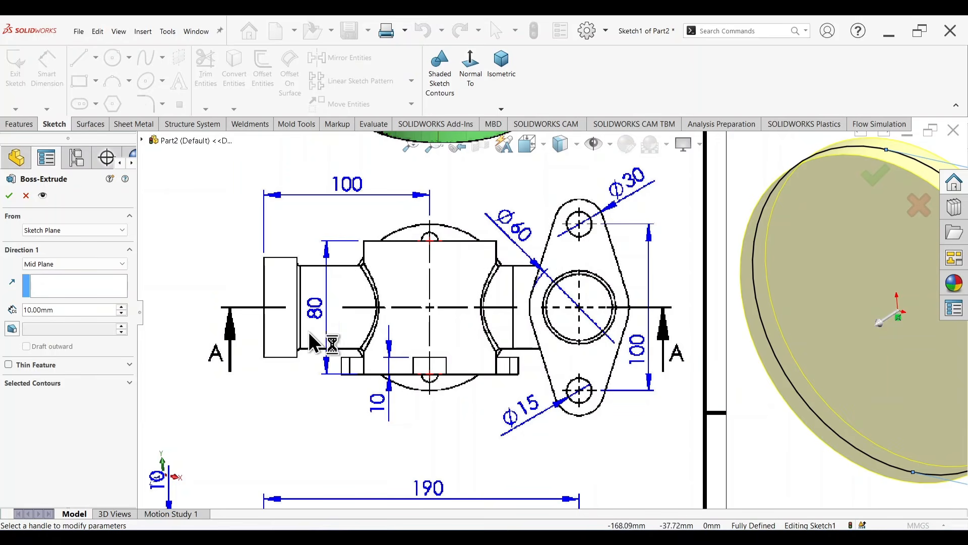
pyautogui.scroll(5, 596, 311)
pyautogui.scroll(-3, 660, 318)
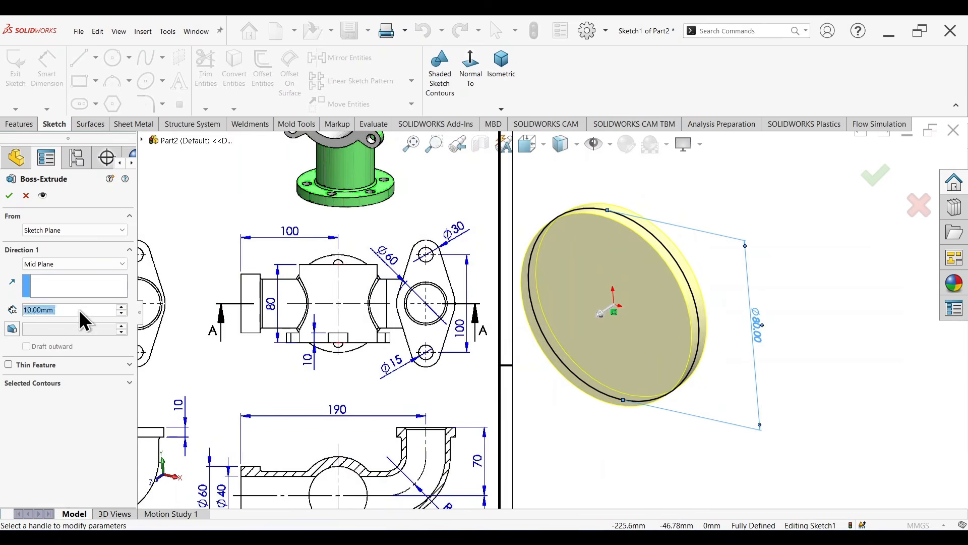
pyautogui.write('80')
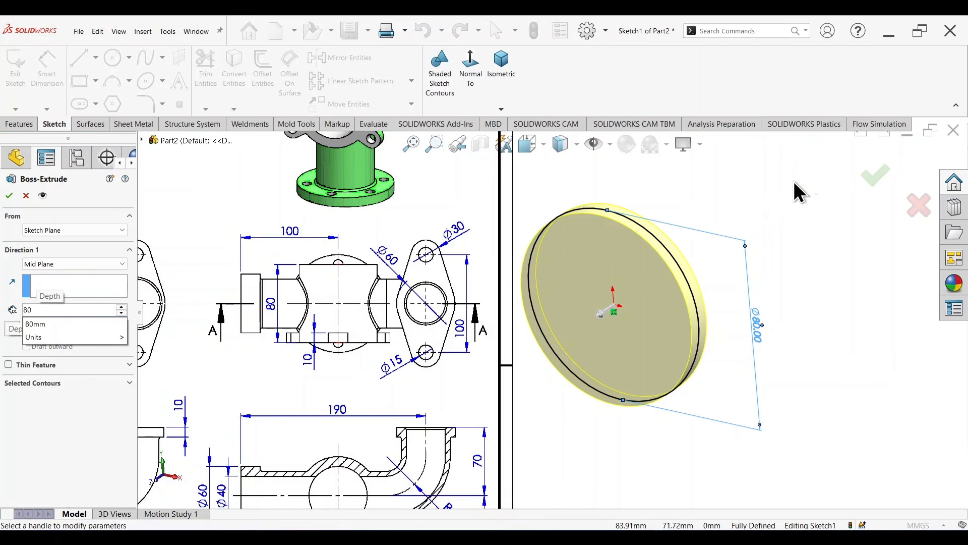
pyautogui.click(875, 176)
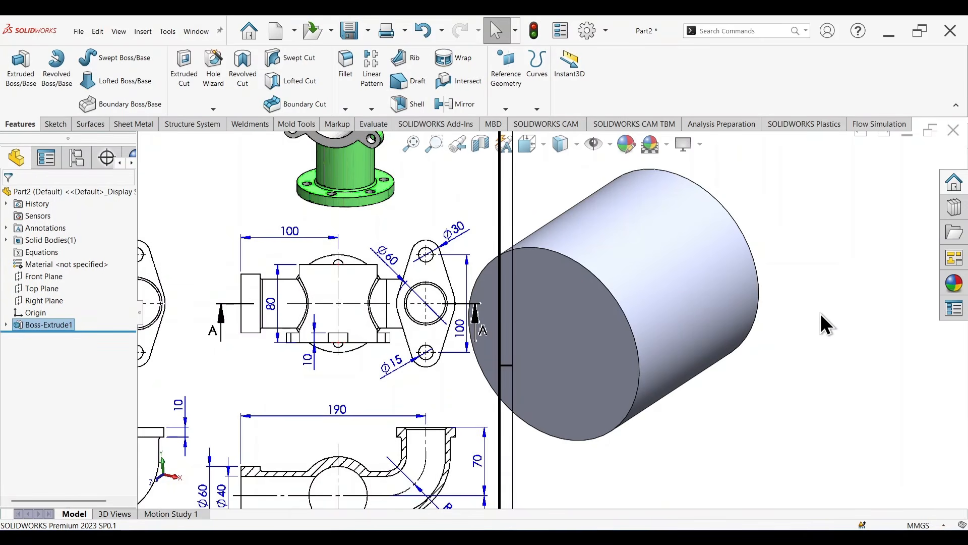
# Step: Examine the front view's lug dimensions and compare the three lugs with the shaded pictorial view
pyautogui.scroll(3, 806, 315)
pyautogui.moveTo(764, 323)
pyautogui.mouseDown(button='middle')
pyautogui.moveTo(724, 310)
pyautogui.moveTo(712, 294)
pyautogui.moveTo(737, 305)
pyautogui.mouseUp(button='middle')
pyautogui.scroll(-10, 323, 405)
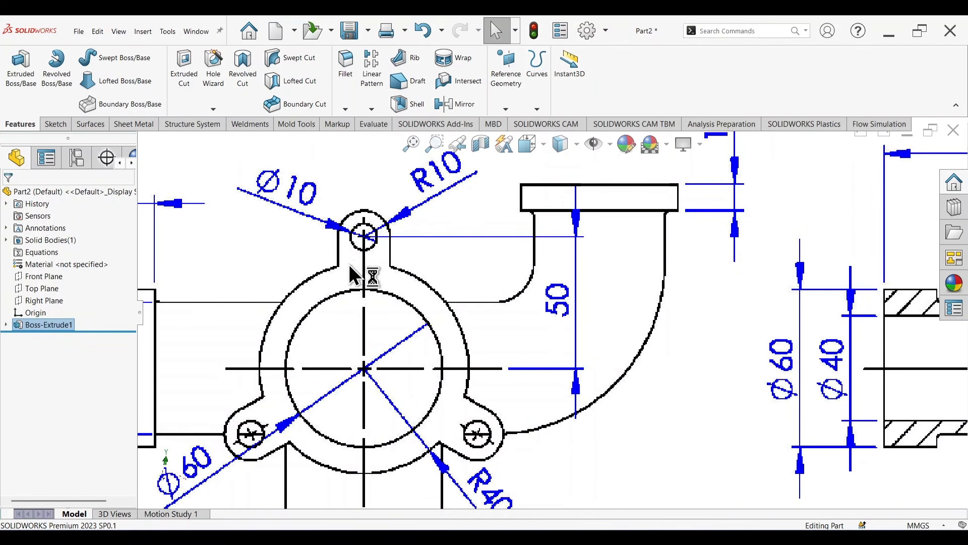
pyautogui.scroll(-3, 403, 264)
pyautogui.scroll(3, 390, 262)
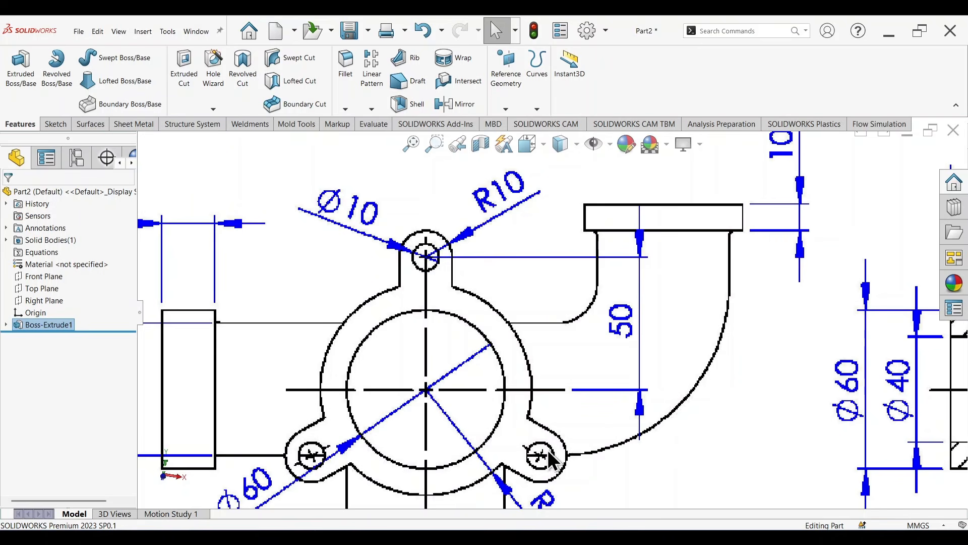
pyautogui.scroll(10, 524, 298)
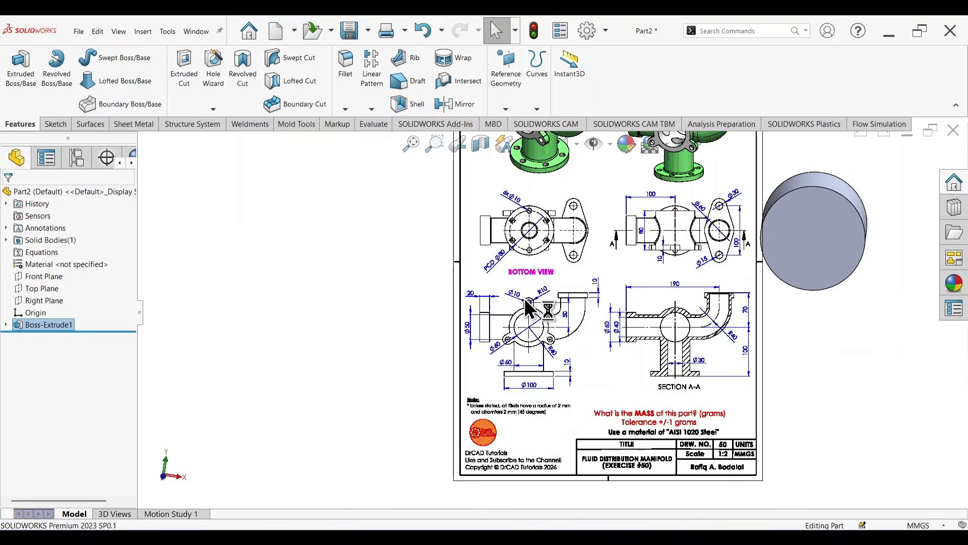
pyautogui.scroll(-6, 542, 182)
pyautogui.scroll(-4, 504, 222)
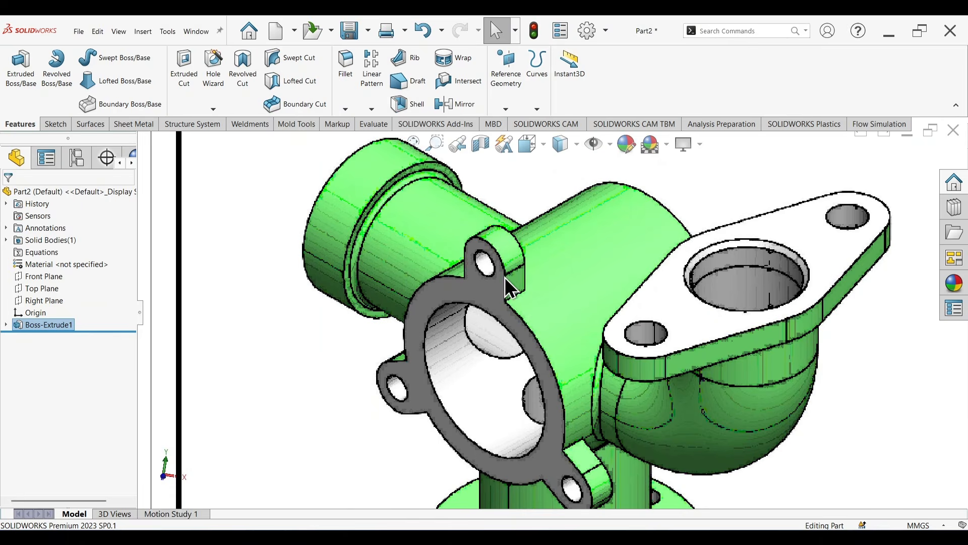
pyautogui.scroll(8, 513, 270)
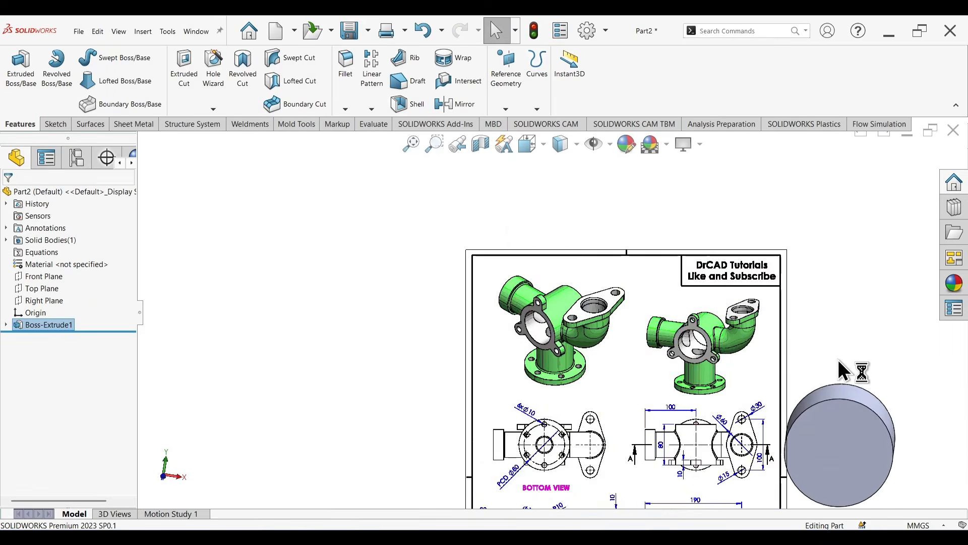
# Step: Sketch a circle of about 6.6 mm radius on the cylinder's front face, centred about 54 mm above the origin
pyautogui.scroll(-4, 777, 419)
pyautogui.click(761, 395)
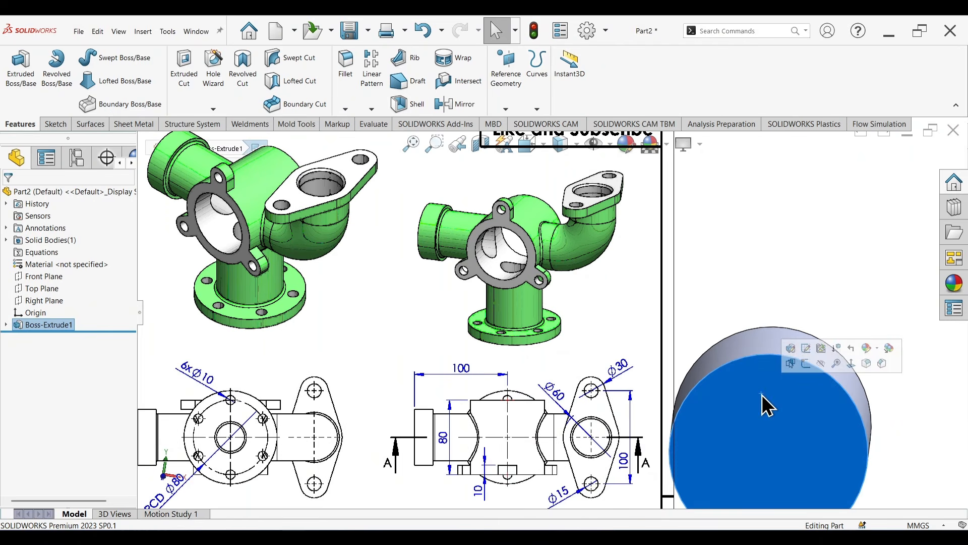
pyautogui.click(803, 361)
pyautogui.moveTo(702, 334); pyautogui.dragTo(756, 341, button='right')
pyautogui.scroll(-3, 675, 265)
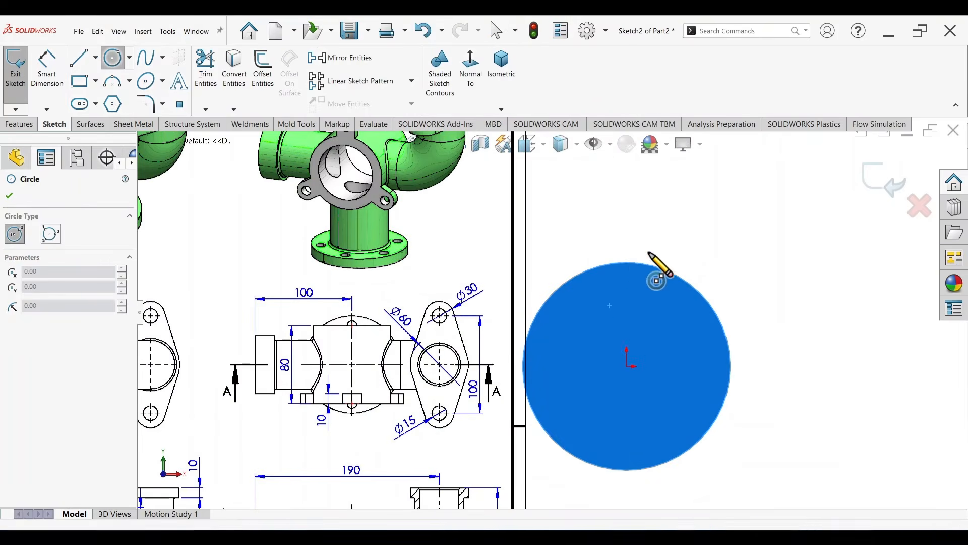
pyautogui.click(625, 227)
pyautogui.click(641, 234)
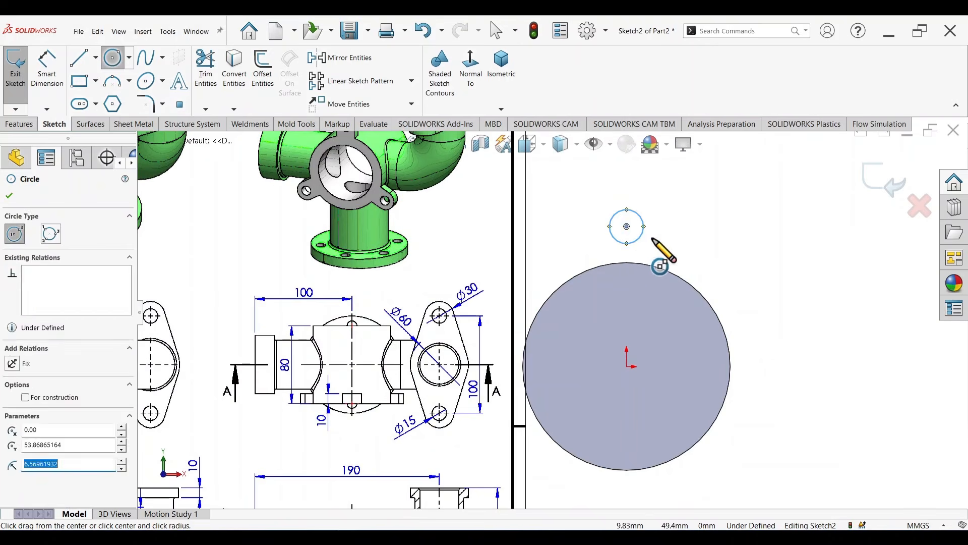
pyautogui.press('Escape')
# Step: Add a vertical relation between the small circle's centre and the origin
pyautogui.click(626, 226)
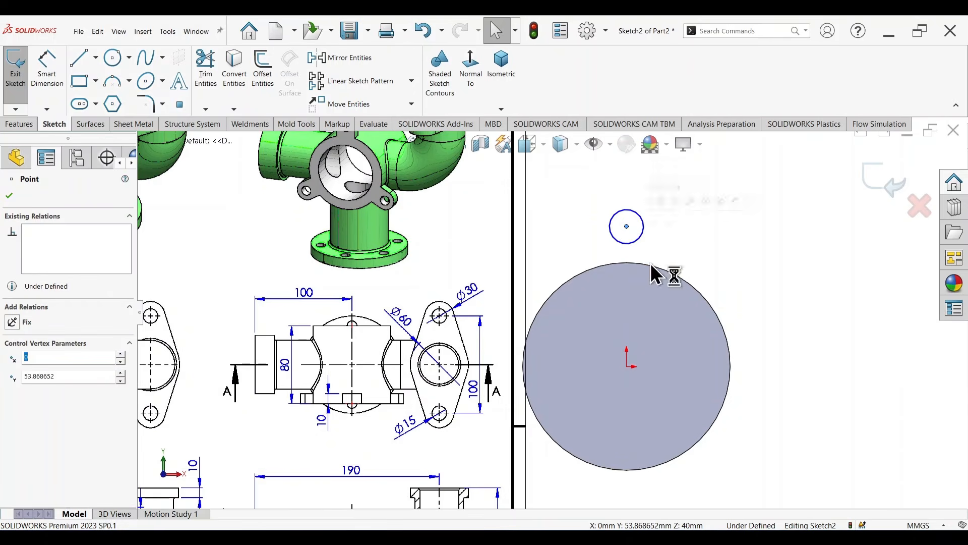
pyautogui.keyDown('ctrl'); pyautogui.click(627, 366); pyautogui.keyUp('ctrl')
pyautogui.press('v')
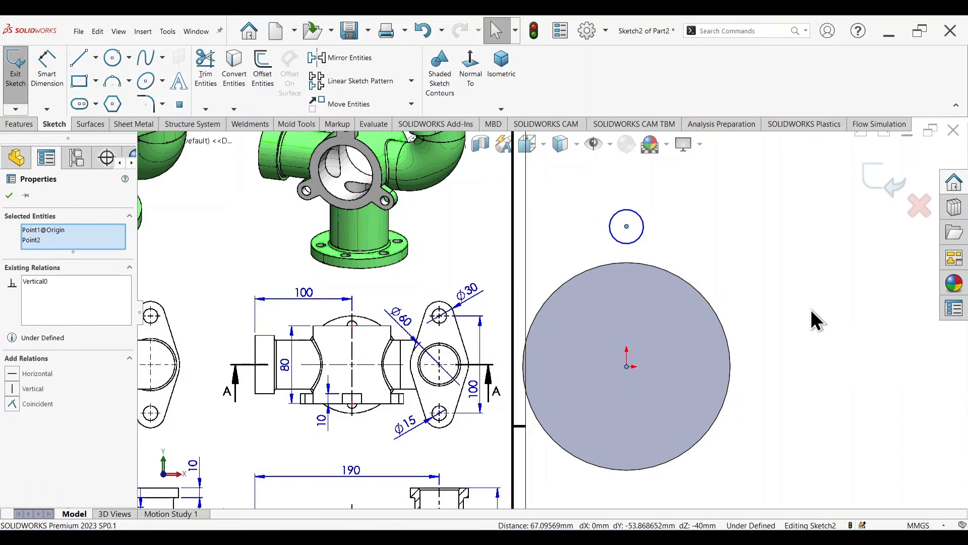
# Step: Check the lug's R10 size in the drawing's front view and dimension the small circle's diameter to 20 mm
pyautogui.moveTo(800, 379); pyautogui.dragTo(796, 326, button='right')
pyautogui.scroll(3, 643, 283)
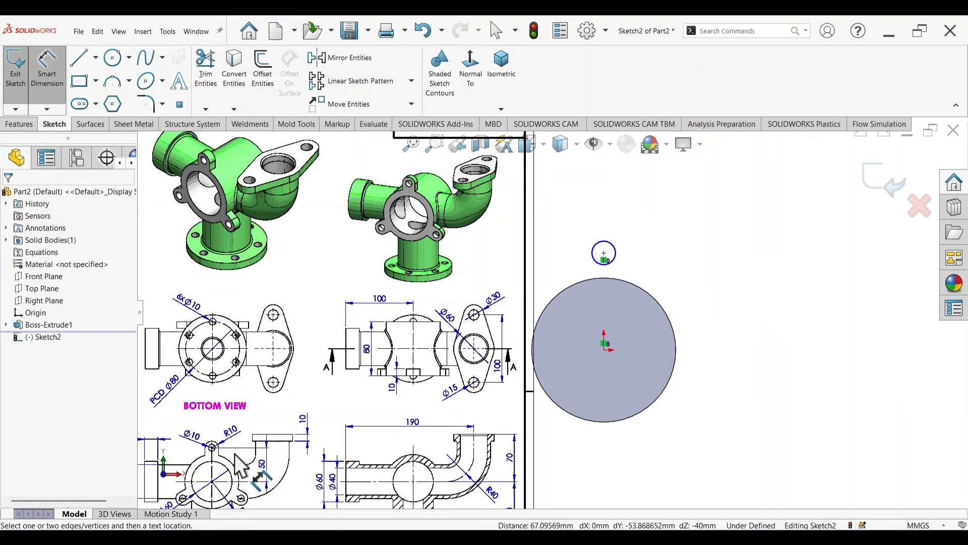
pyautogui.scroll(-5, 234, 453)
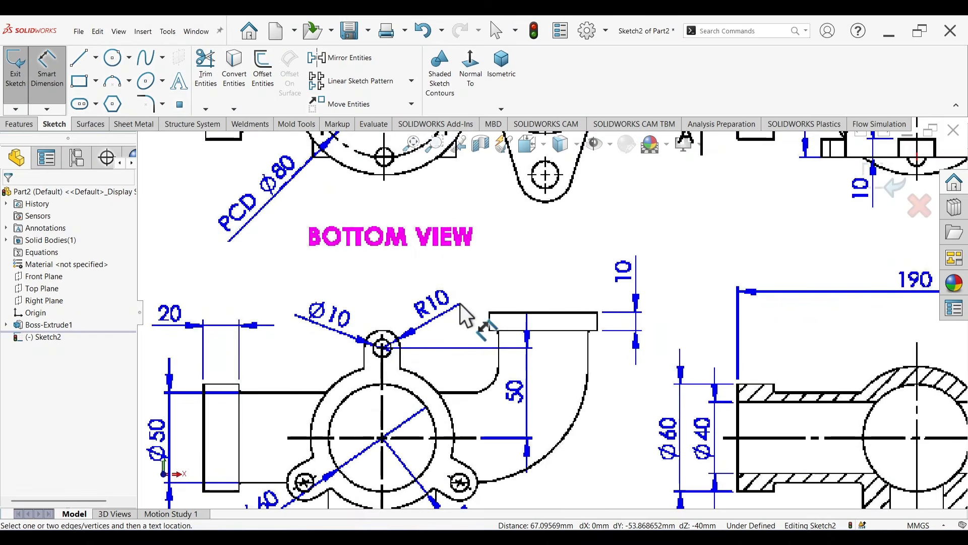
pyautogui.press('f')
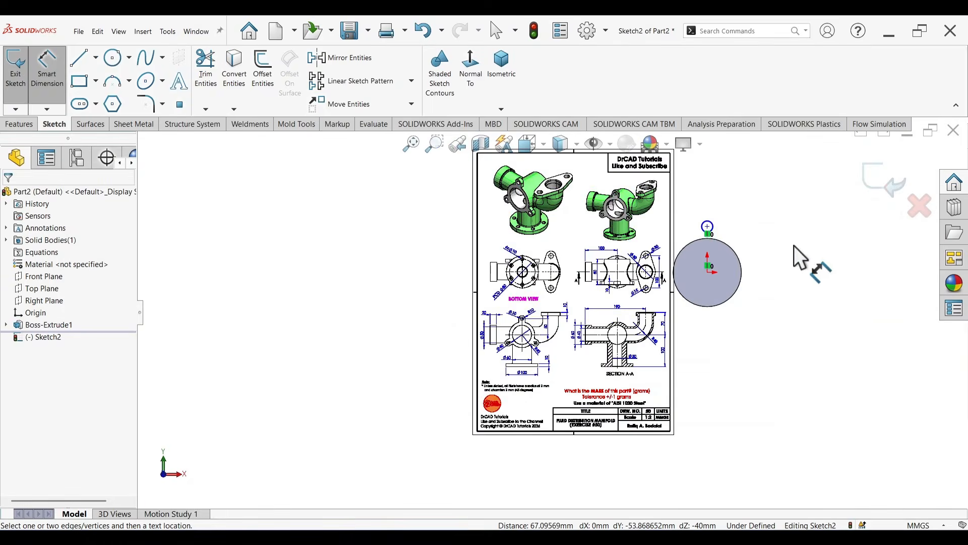
pyautogui.scroll(-8, 685, 241)
pyautogui.click(548, 258)
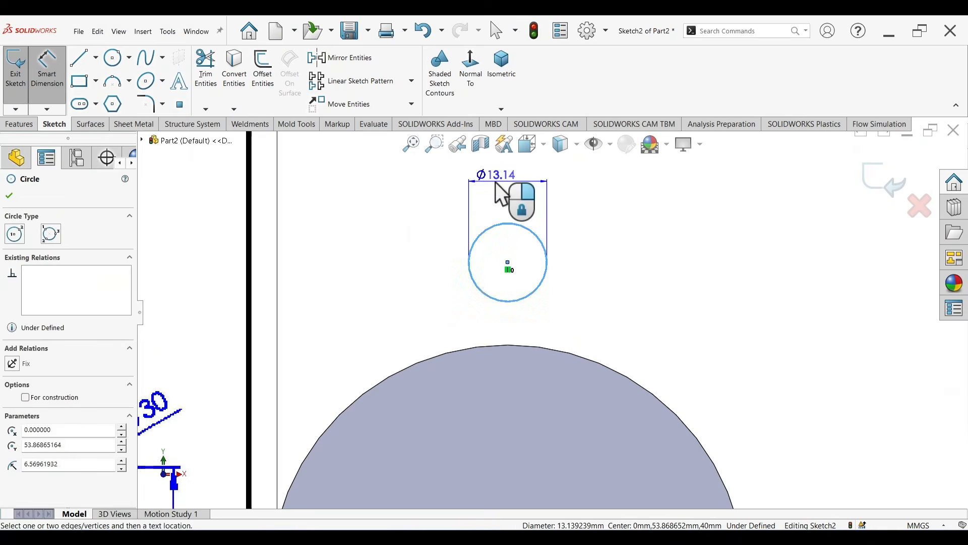
pyautogui.click(500, 181)
pyautogui.write('20')
pyautogui.press('Return')
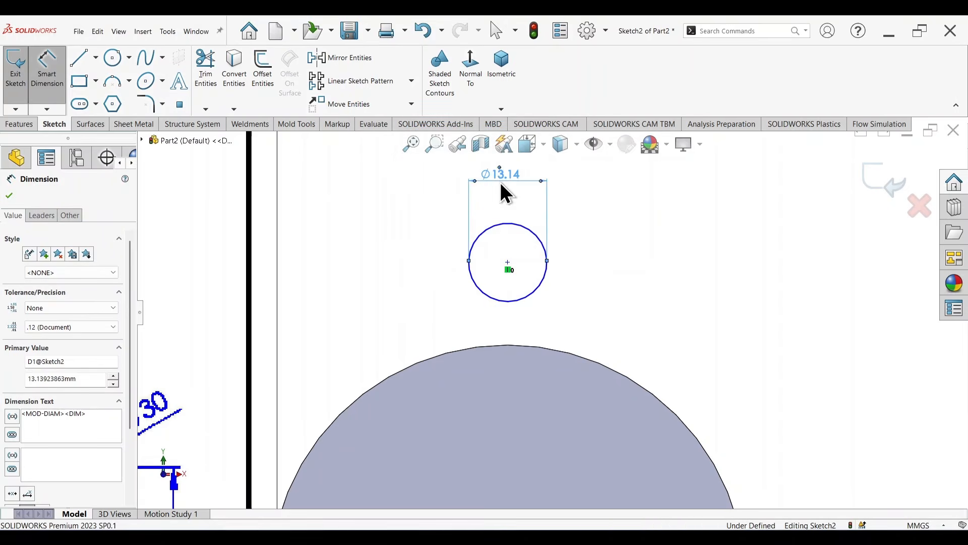
# Step: Dimension the small circle's centre 50 mm above the origin and check that distance in the drawing's front view
pyautogui.scroll(4, 560, 323)
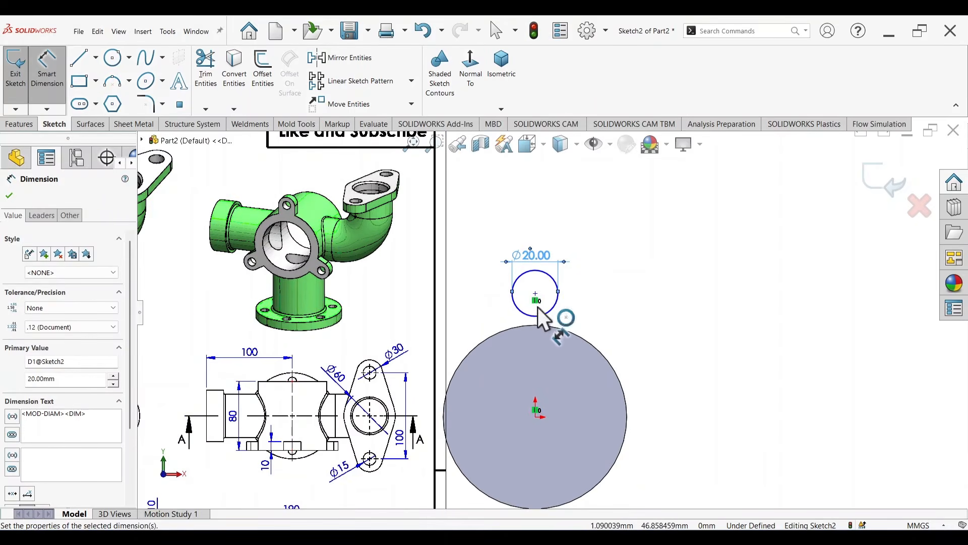
pyautogui.click(535, 294)
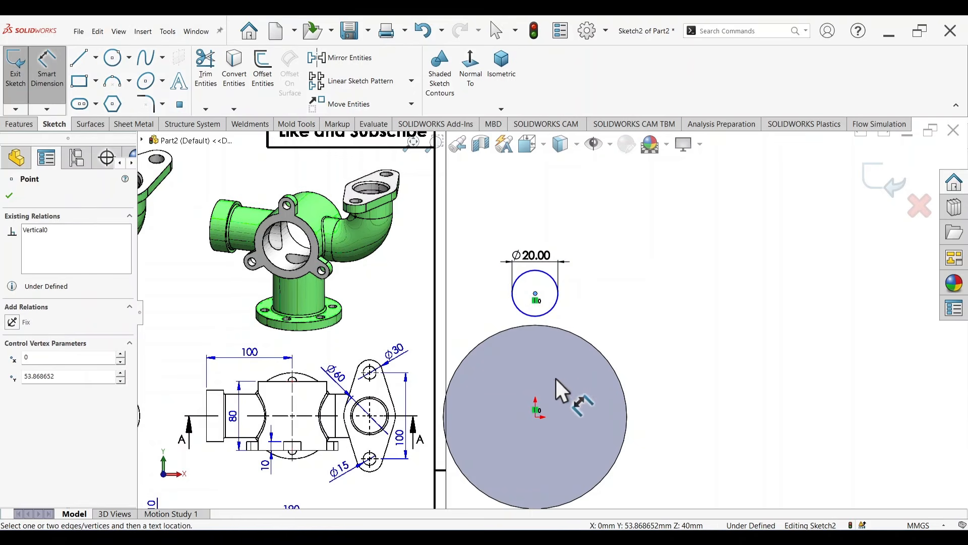
pyautogui.click(536, 418)
pyautogui.click(678, 373)
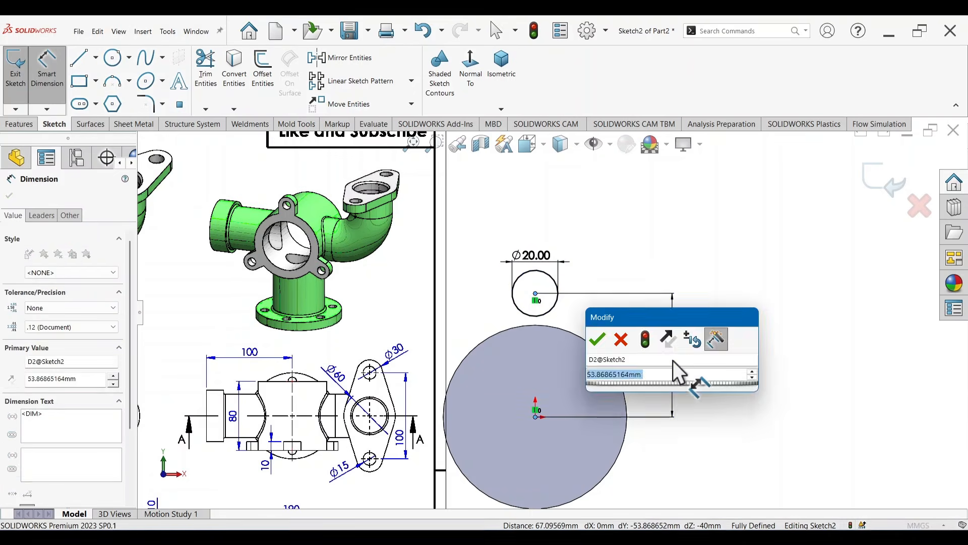
pyautogui.write('50')
pyautogui.press('Return')
pyautogui.scroll(3, 415, 435)
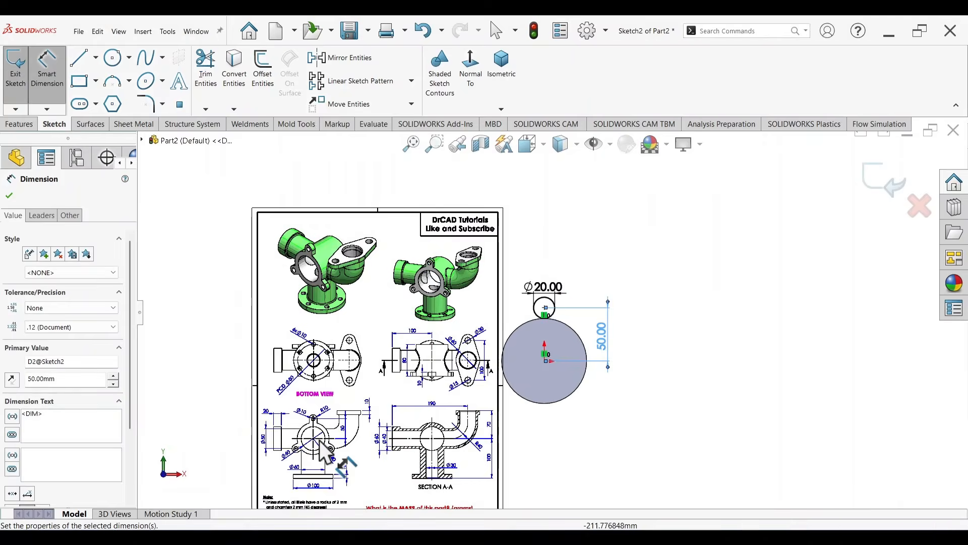
pyautogui.scroll(-10, 493, 323)
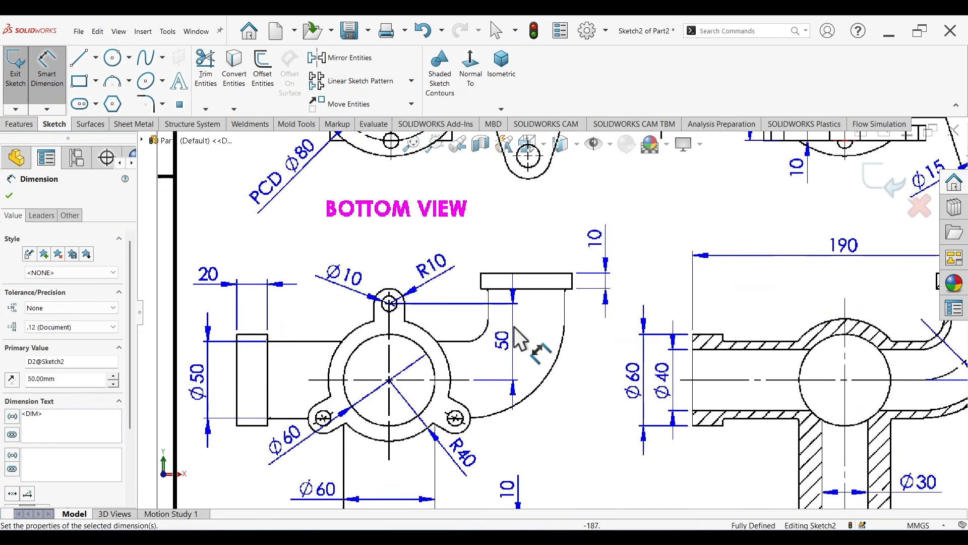
pyautogui.scroll(5, 520, 339)
pyautogui.scroll(-4, 767, 231)
pyautogui.scroll(1, 726, 220)
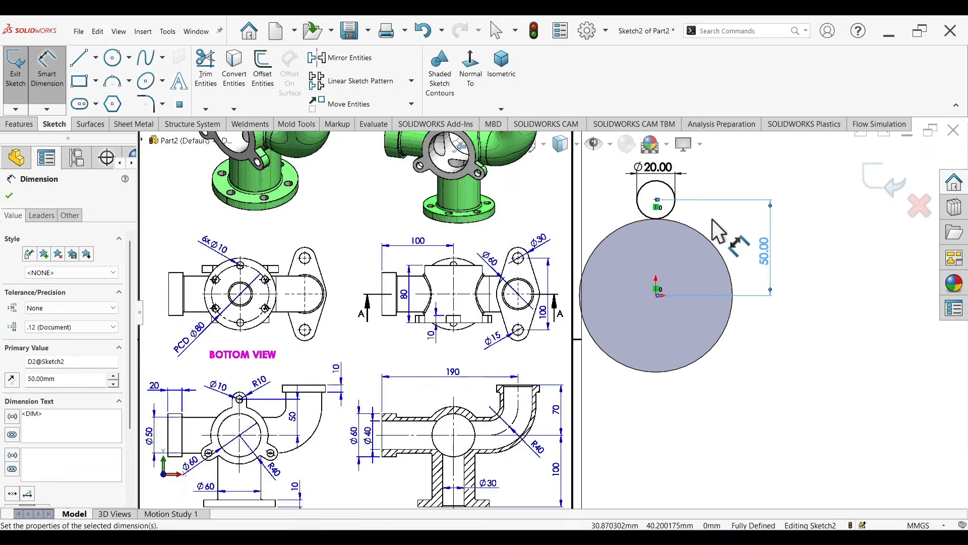
pyautogui.scroll(-1, 711, 222)
pyautogui.press('Escape')
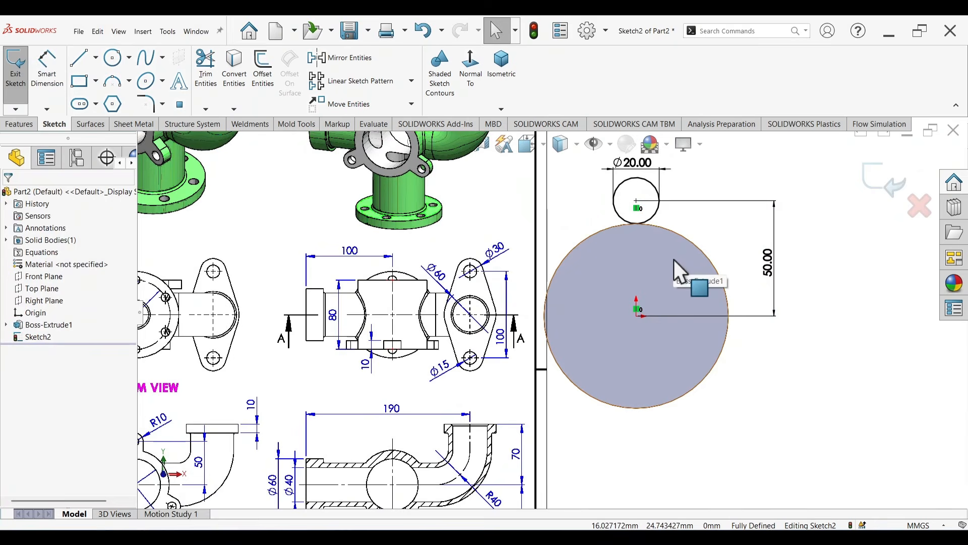
# Step: Convert the cylinder face's edge into the sketch and draw vertical lines about 16.6 mm long down from both sides of the small circle
pyautogui.click(648, 258)
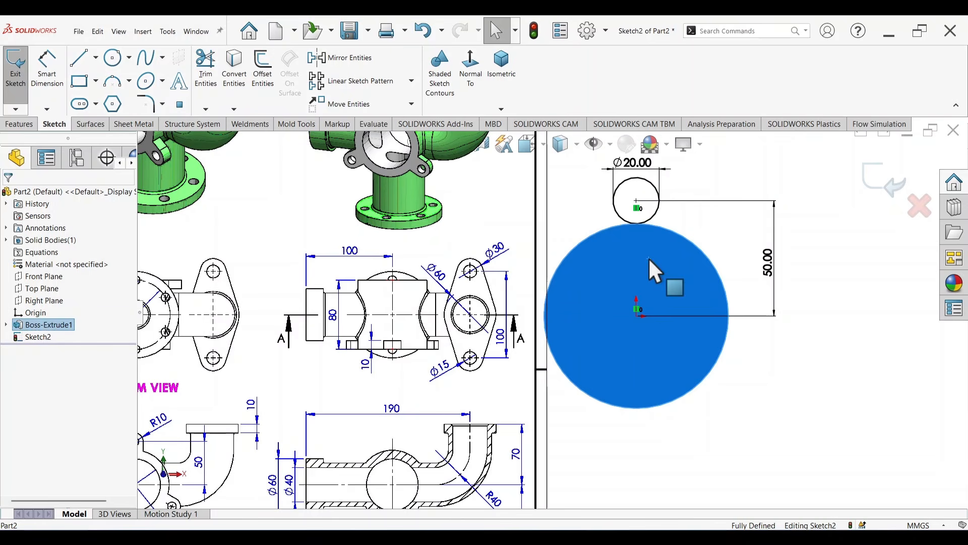
pyautogui.click(233, 81)
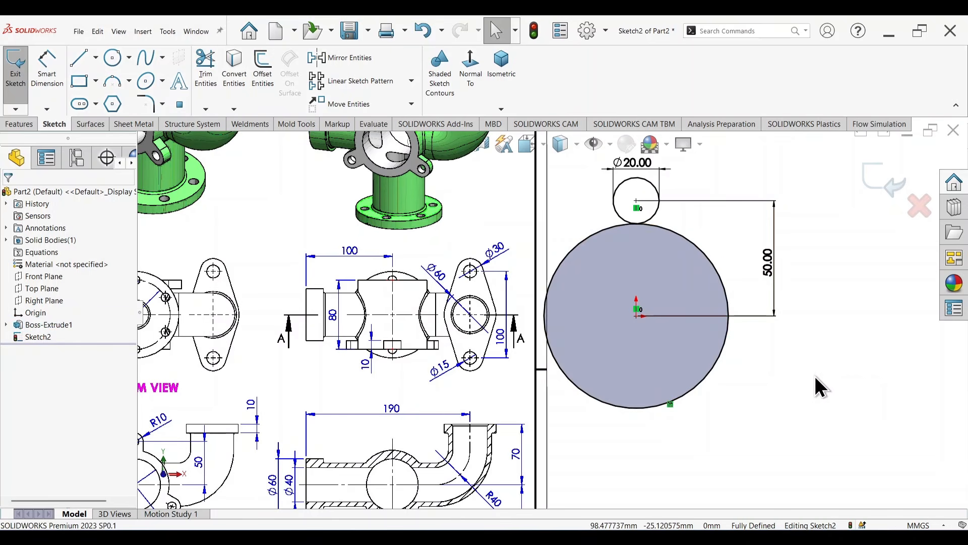
pyautogui.press('l')
pyautogui.scroll(-2, 661, 164)
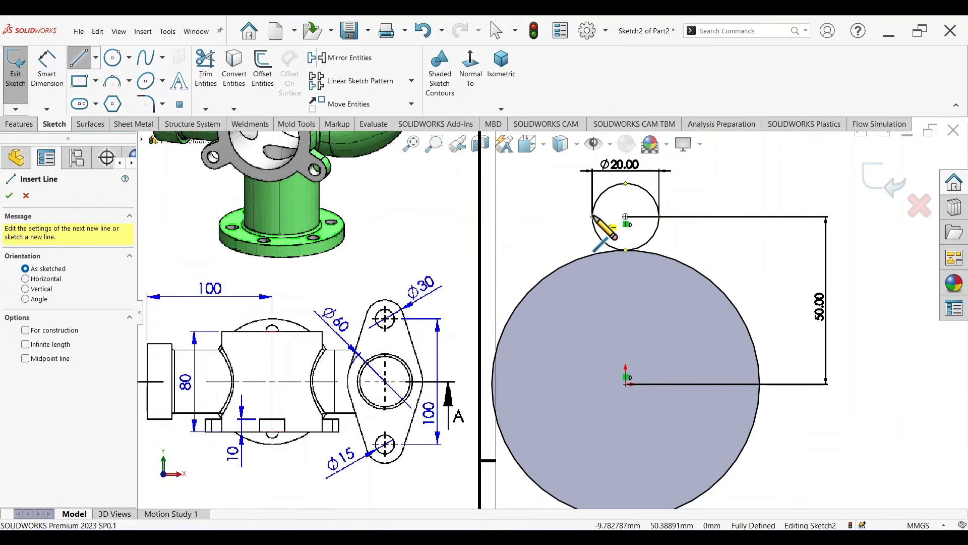
pyautogui.click(593, 217)
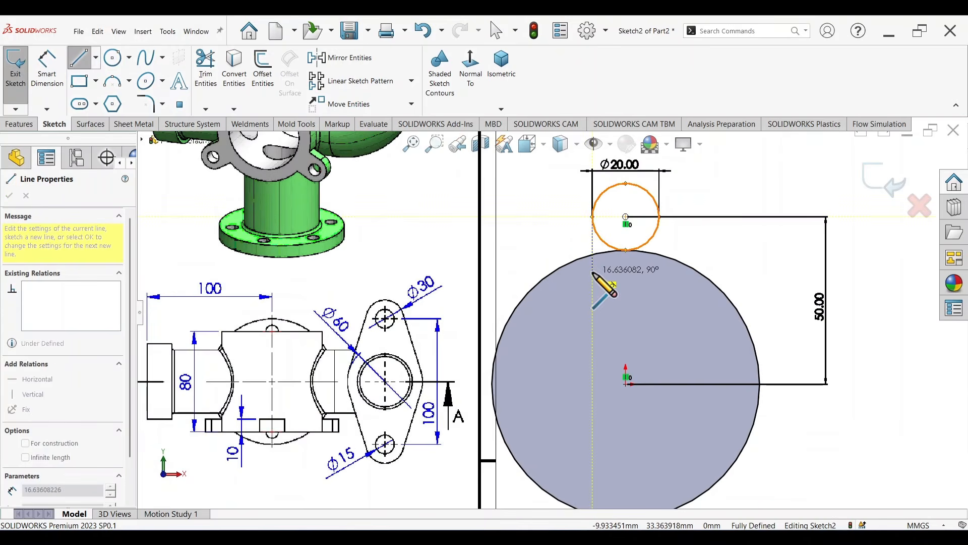
pyautogui.doubleClick(592, 272)
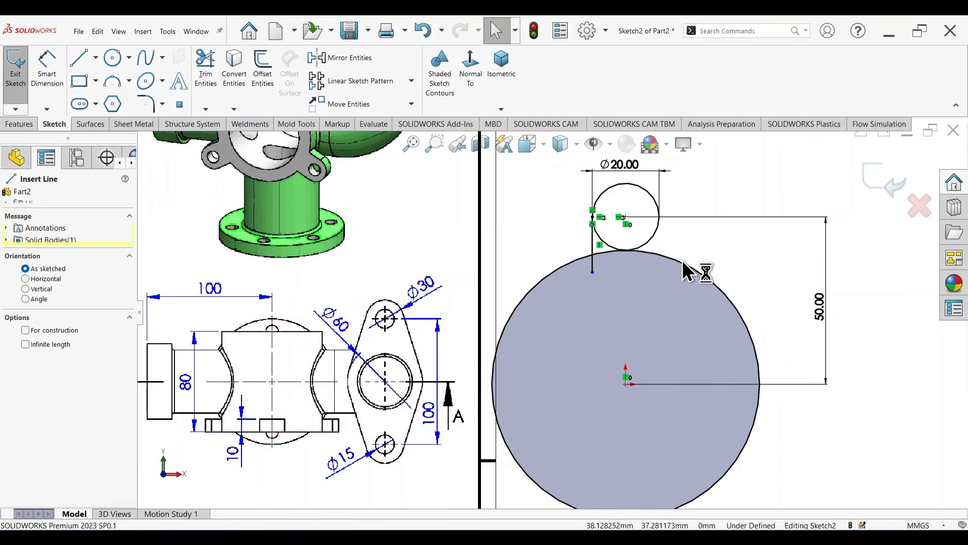
pyautogui.click(659, 217)
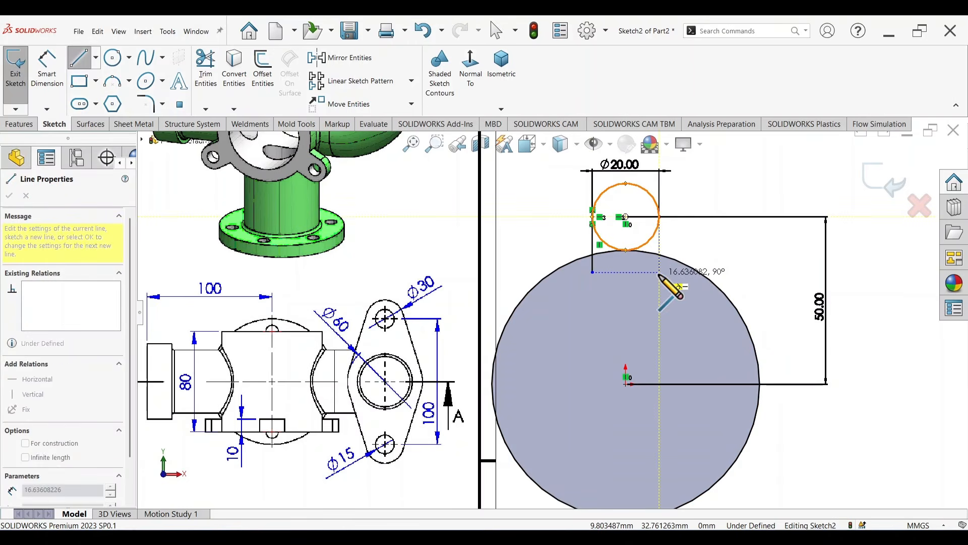
pyautogui.doubleClick(659, 272)
pyautogui.press('Escape')
# Step: Trim the line ends inside the cylinder, the small circle's lower half and the converted edge outside the lug to leave one closed lug profile
pyautogui.moveTo(778, 247); pyautogui.dragTo(730, 287, button='right')
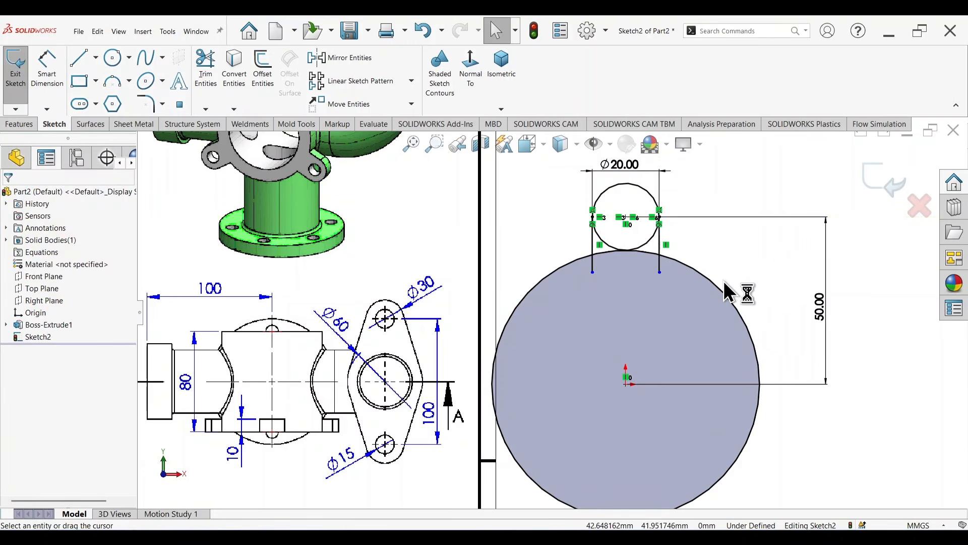
pyautogui.scroll(-5, 669, 260)
pyautogui.moveTo(623, 301)
pyautogui.mouseDown()
pyautogui.moveTo(511, 286)
pyautogui.moveTo(377, 300)
pyautogui.mouseUp()
pyautogui.scroll(-3, 453, 229)
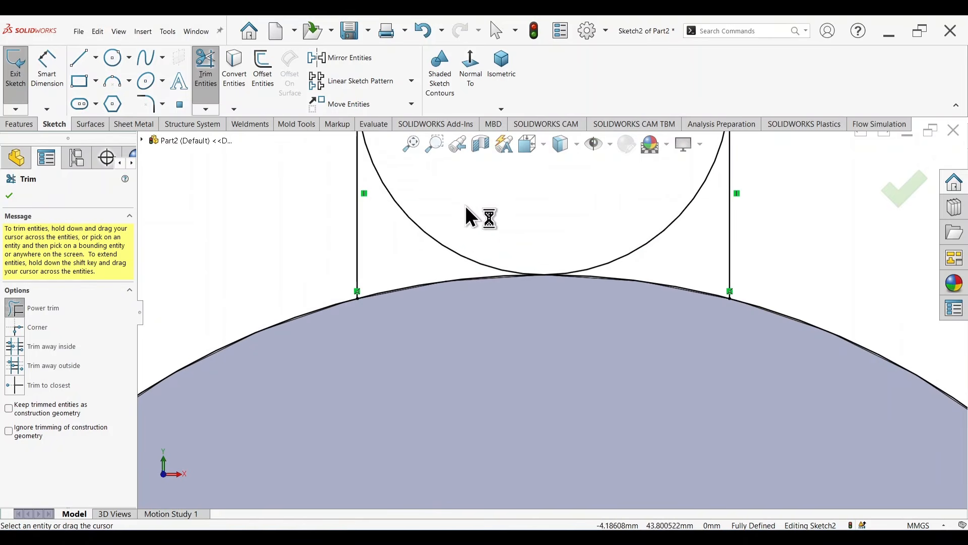
pyautogui.moveTo(465, 207); pyautogui.dragTo(446, 241)
pyautogui.scroll(5, 640, 257)
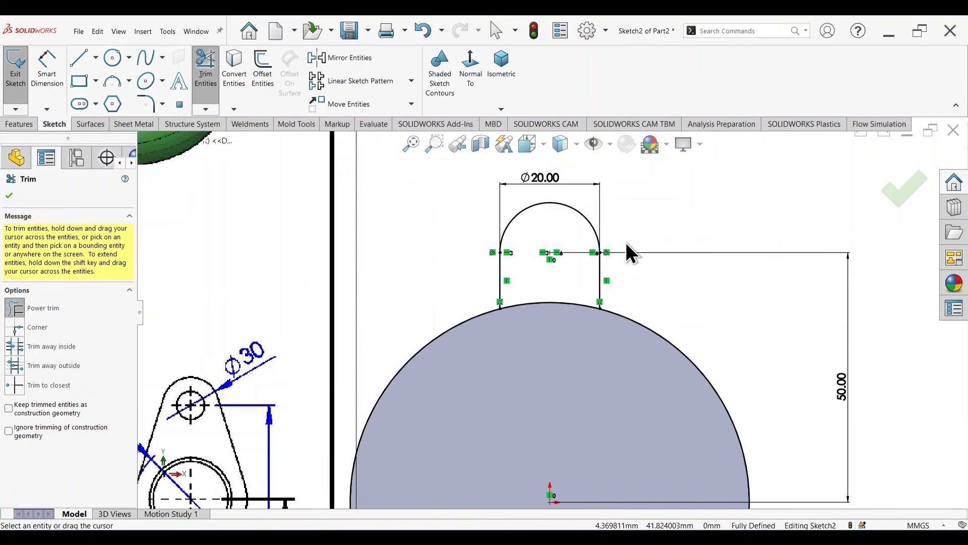
pyautogui.moveTo(658, 298); pyautogui.dragTo(516, 356)
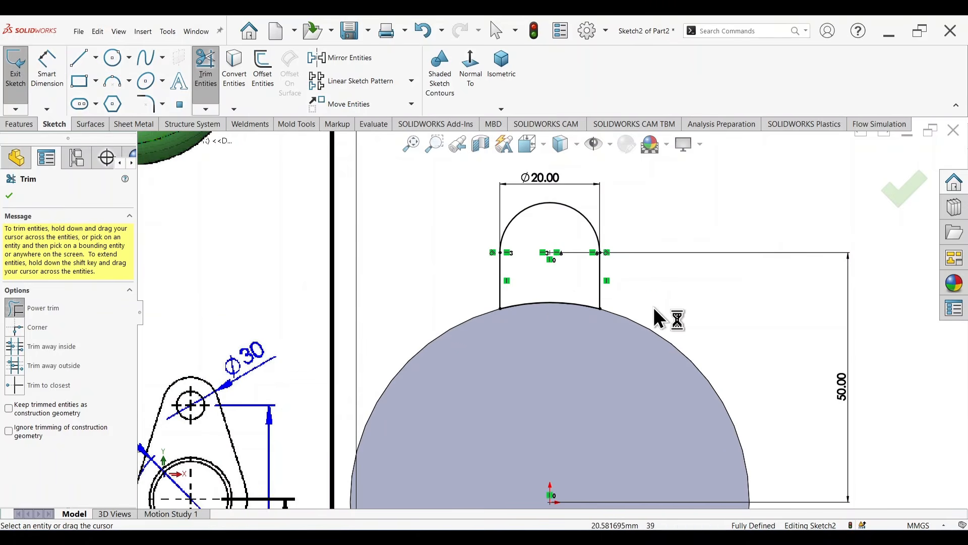
pyautogui.scroll(5, 648, 315)
pyautogui.scroll(-2, 602, 343)
pyautogui.press('Escape')
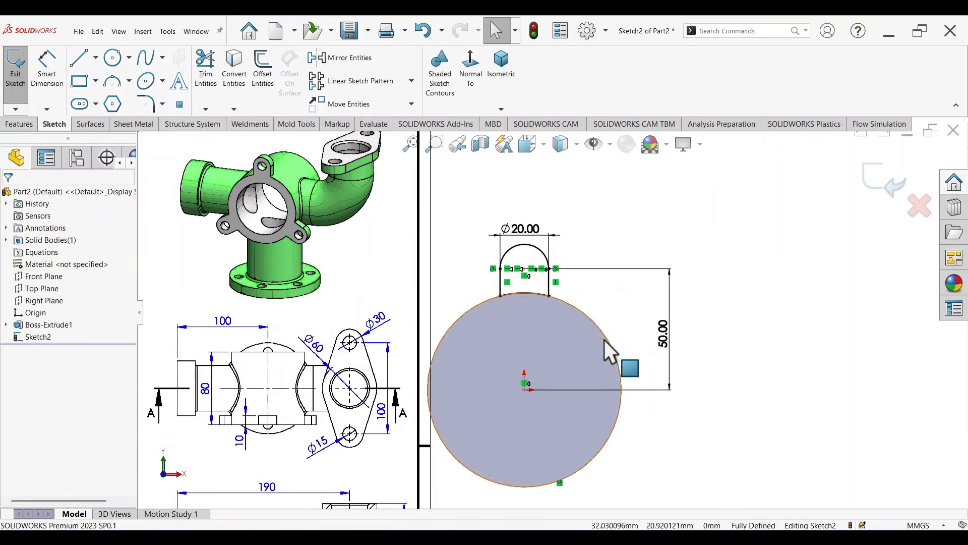
# Step: Circular-pattern the lug's arc and both vertical lines around the origin with 3 equally spaced instances over 360 degrees
pyautogui.click(411, 84)
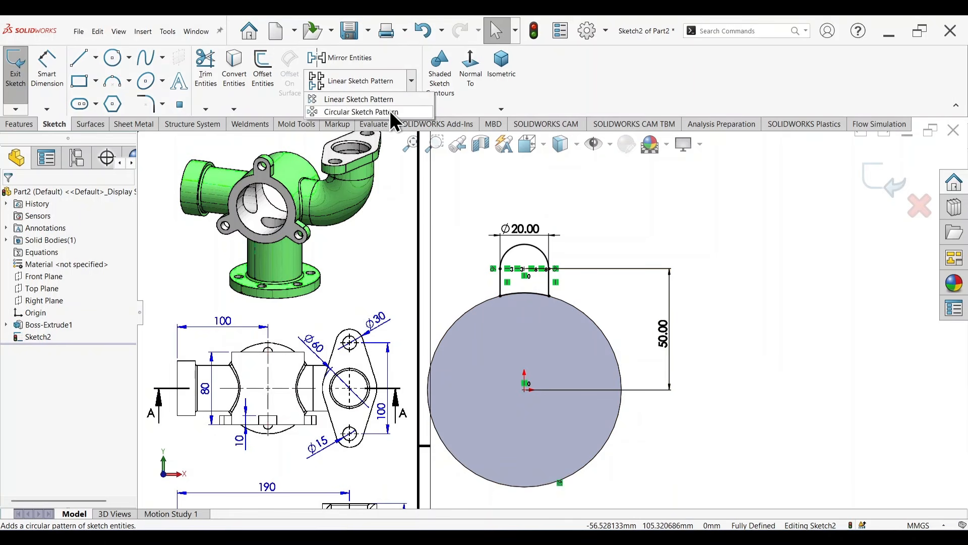
pyautogui.click(385, 111)
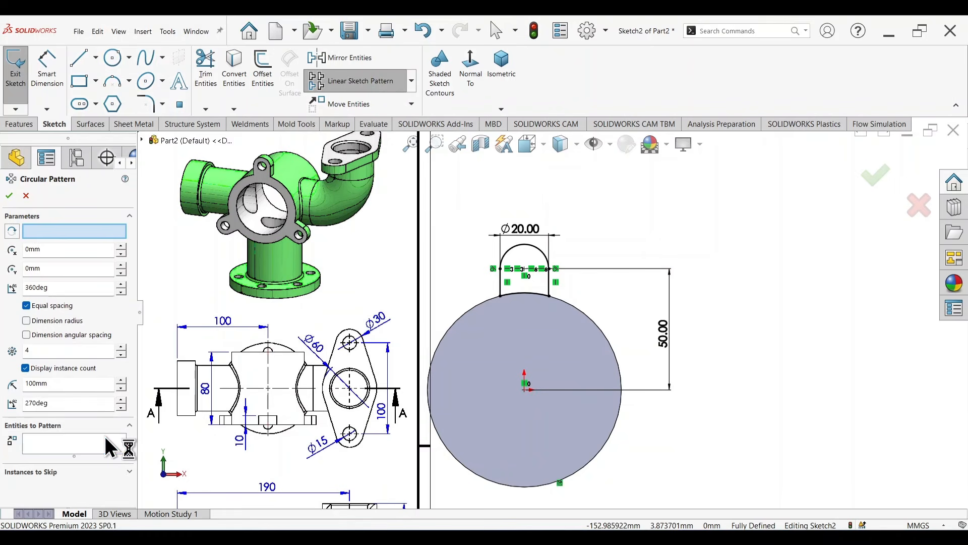
pyautogui.click(542, 251)
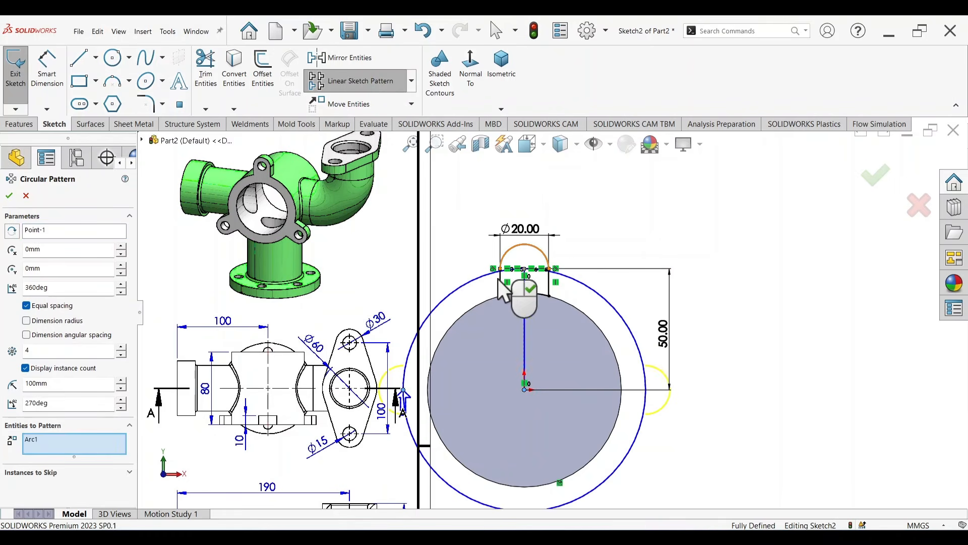
pyautogui.click(501, 286)
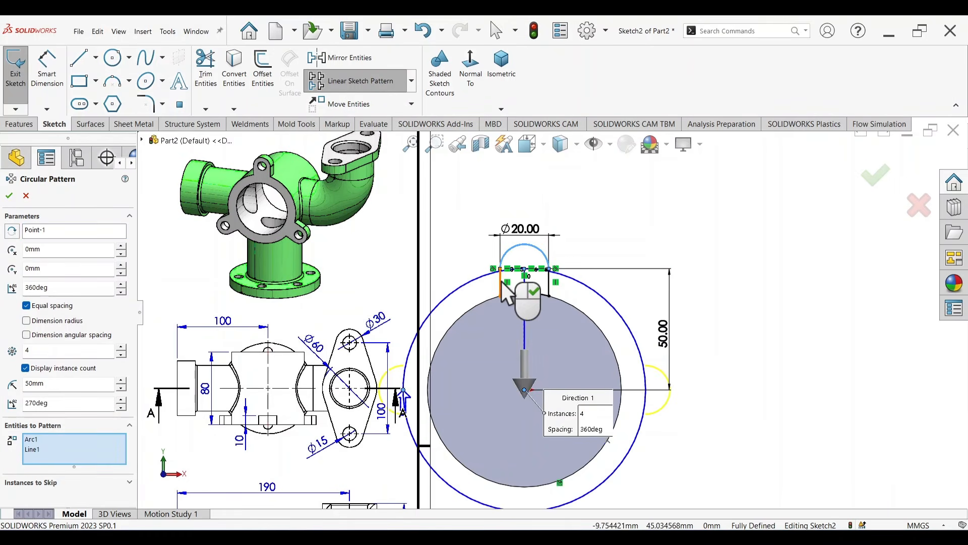
pyautogui.click(549, 285)
pyautogui.click(559, 313)
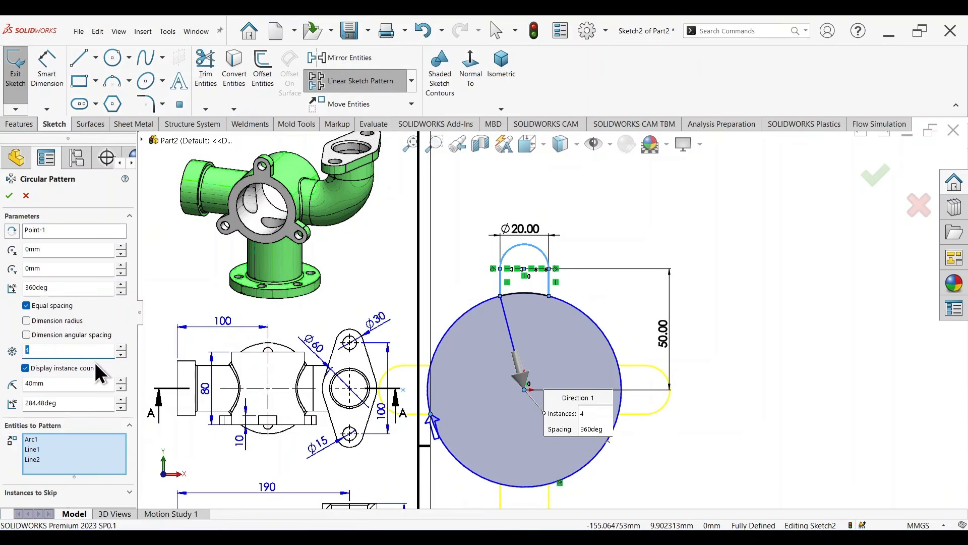
pyautogui.click(737, 291)
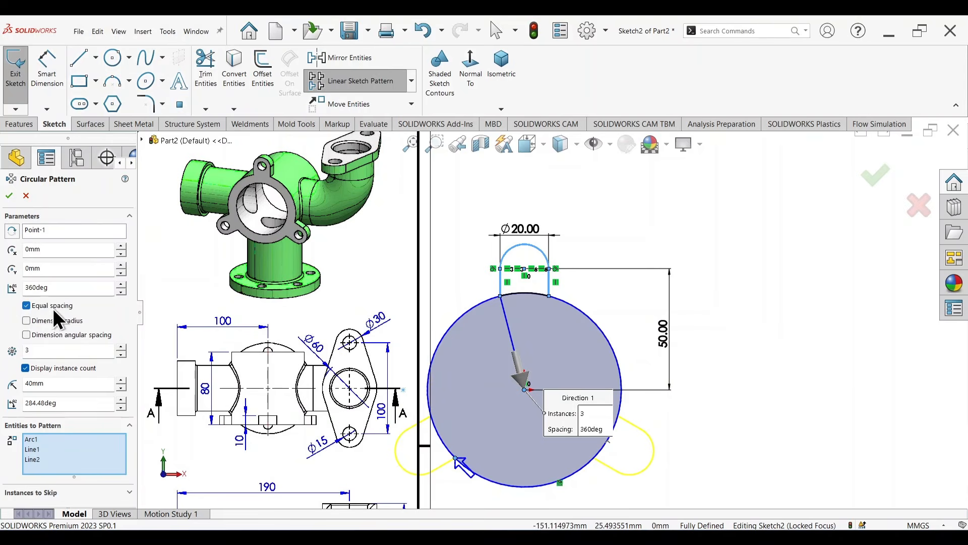
pyautogui.scroll(2, 684, 315)
pyautogui.scroll(-1, 666, 315)
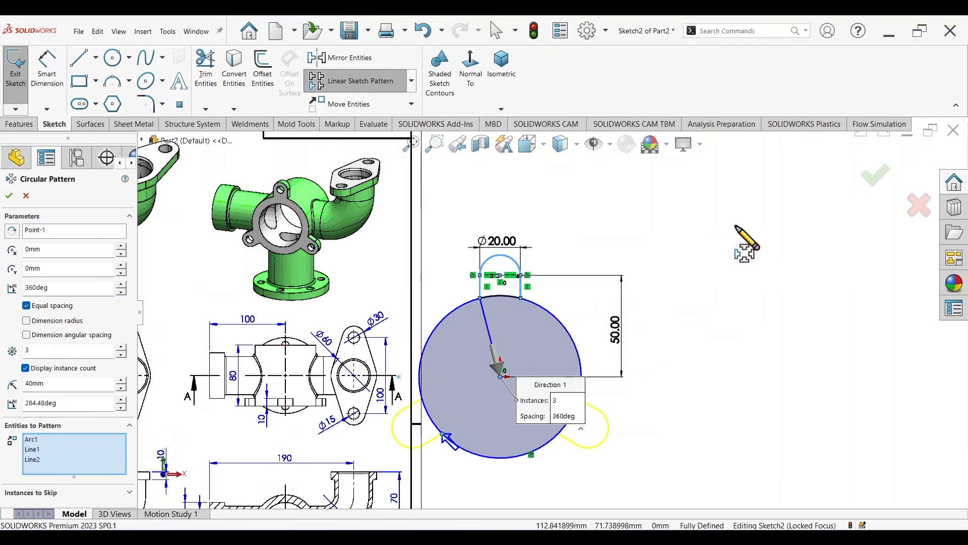
pyautogui.click(876, 175)
# Step: Start a boss extrude from the lug sketch and set its end condition to Blind
pyautogui.moveTo(726, 333)
pyautogui.mouseDown(button='middle')
pyautogui.moveTo(741, 320)
pyautogui.moveTo(682, 371)
pyautogui.mouseUp(button='middle')
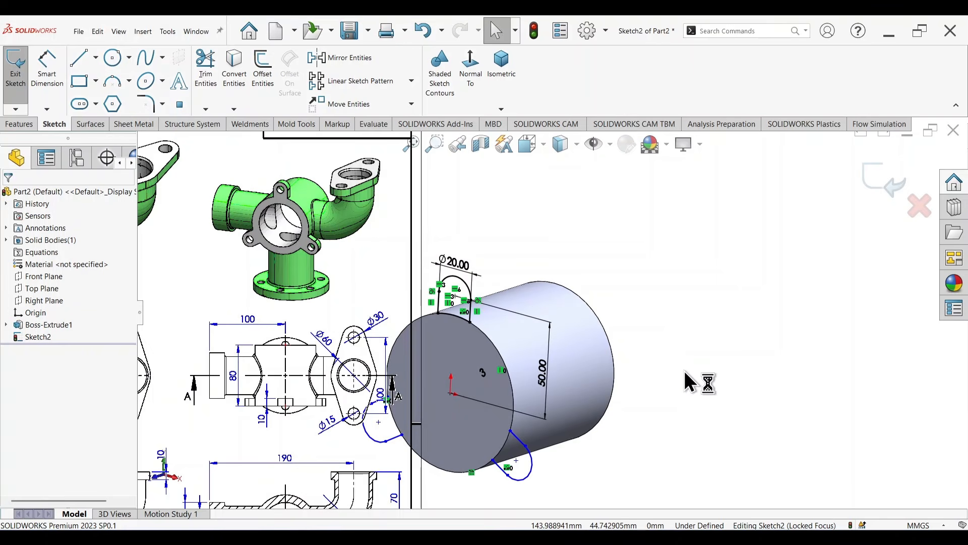
pyautogui.press('s')
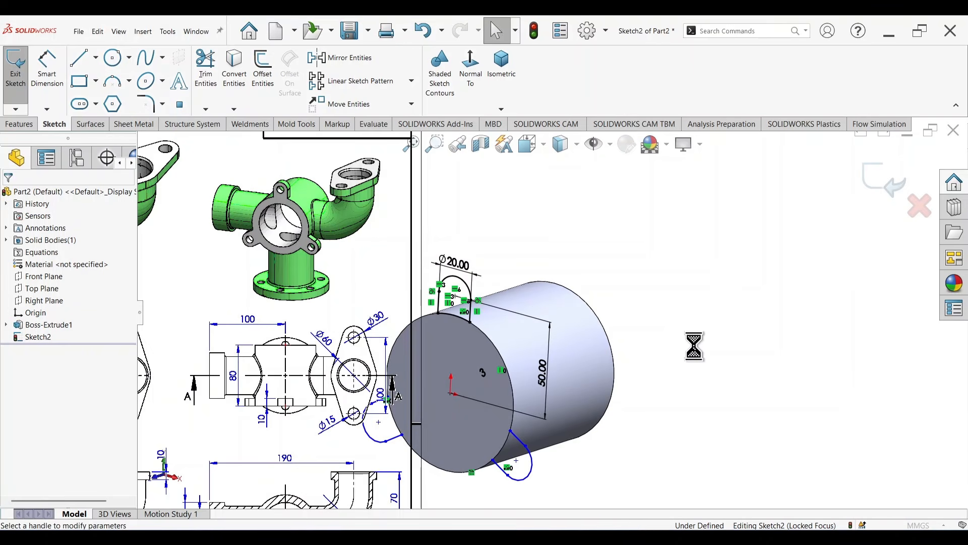
pyautogui.scroll(4, 798, 368)
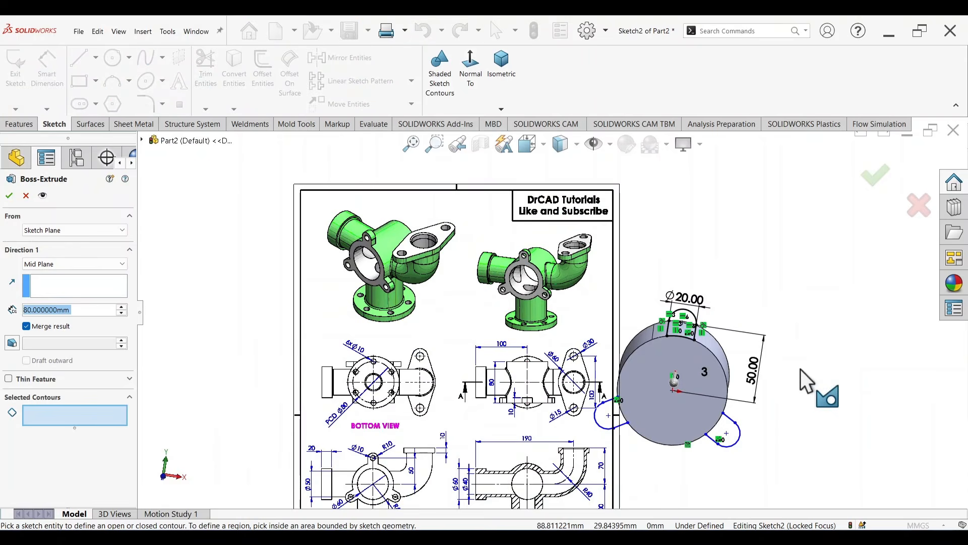
pyautogui.scroll(2, 762, 354)
pyautogui.moveTo(761, 354)
pyautogui.mouseDown(button='middle')
pyautogui.moveTo(749, 359)
pyautogui.moveTo(757, 362)
pyautogui.mouseUp(button='middle')
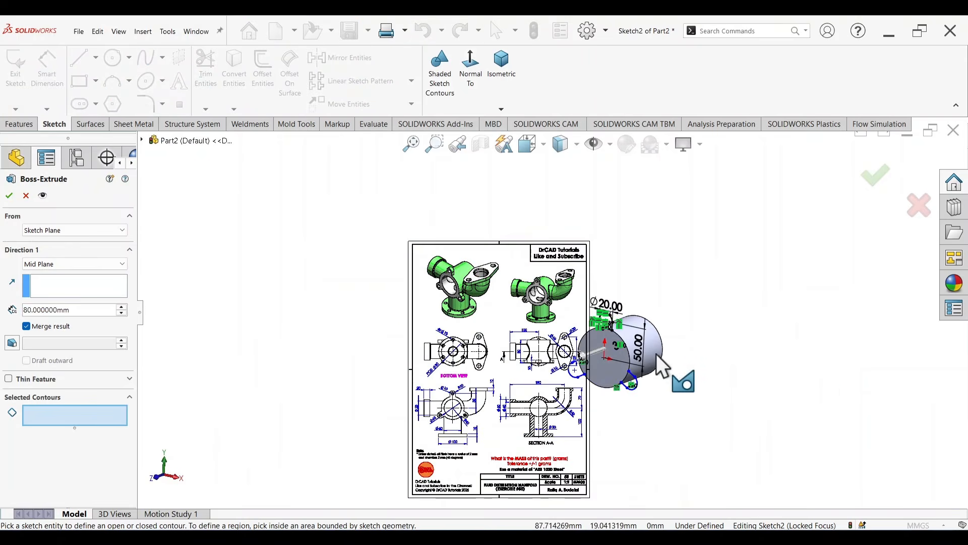
pyautogui.scroll(-5, 683, 380)
pyautogui.rightClick(727, 272)
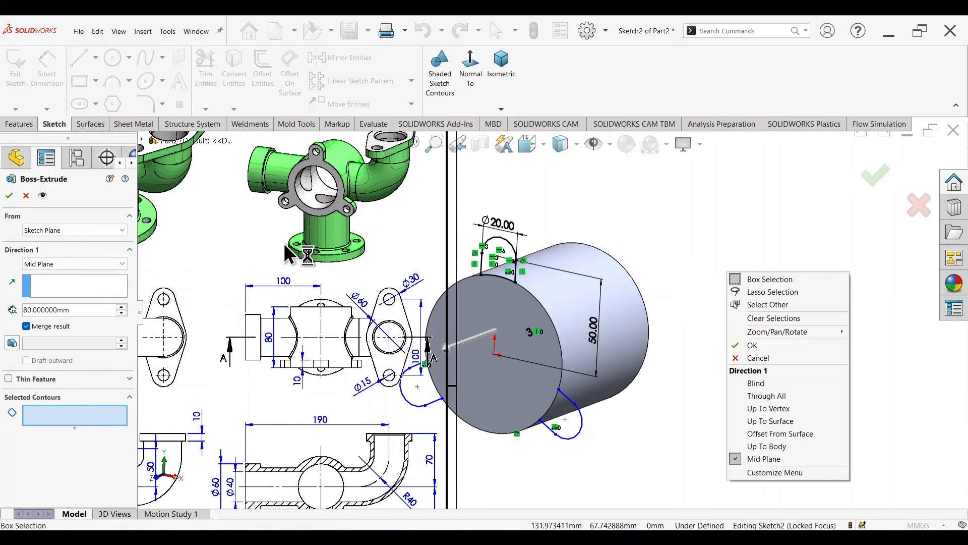
pyautogui.click(74, 262)
pyautogui.click(74, 262)
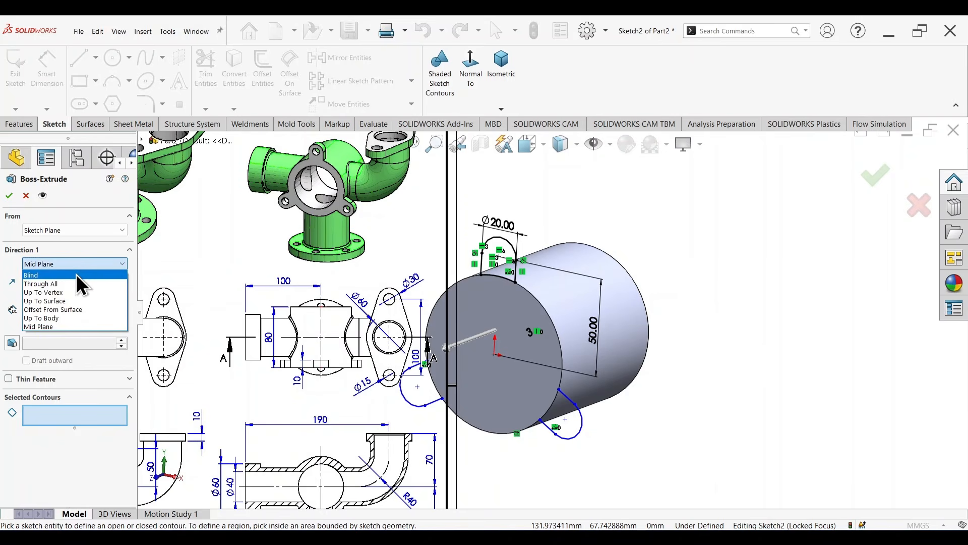
pyautogui.click(44, 276)
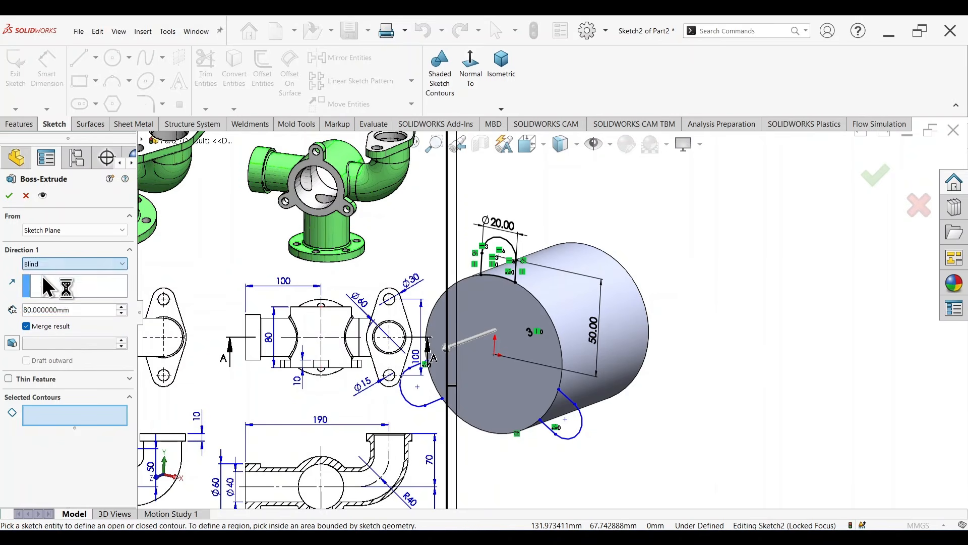
# Step: Select the three lug regions as the extrude contours and reverse the direction so they run along the cylinder body
pyautogui.click(496, 254)
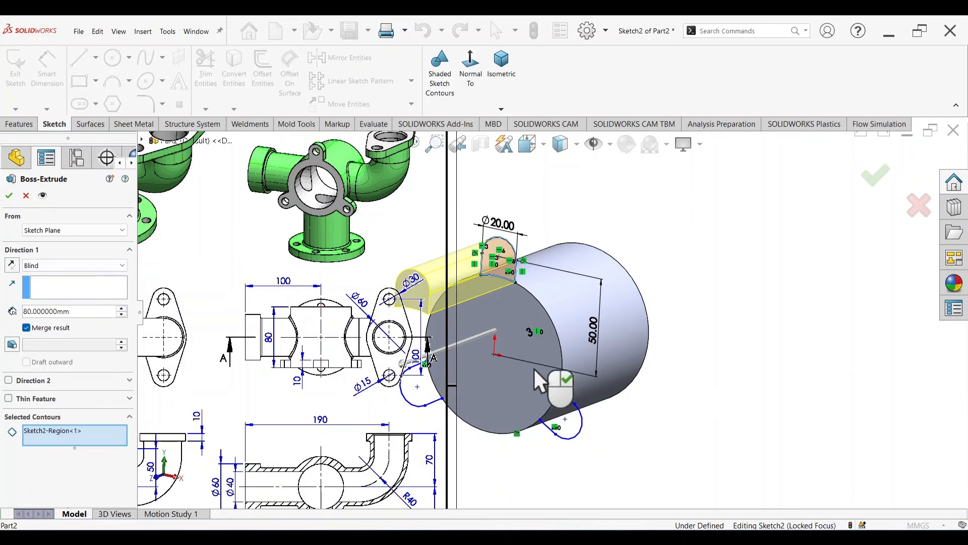
pyautogui.click(561, 427)
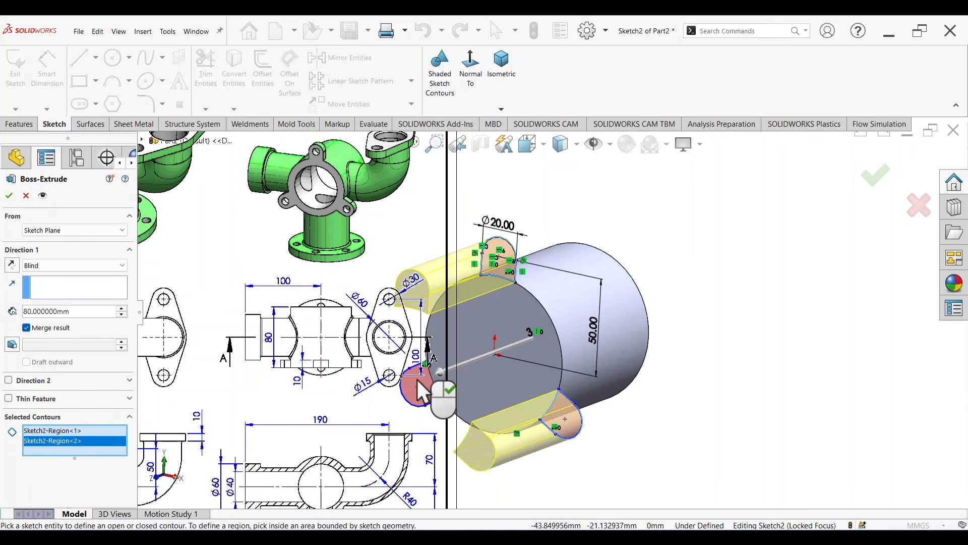
pyautogui.click(421, 389)
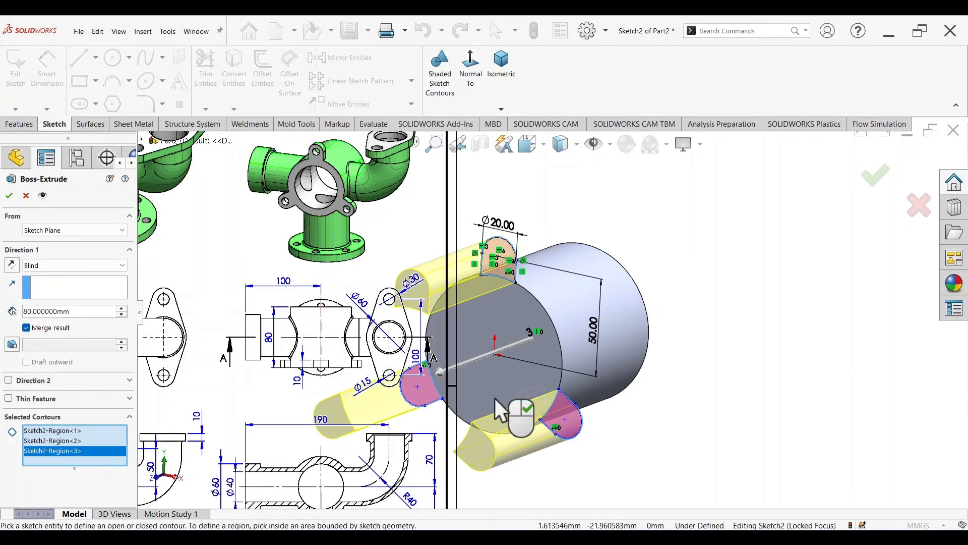
pyautogui.click(11, 265)
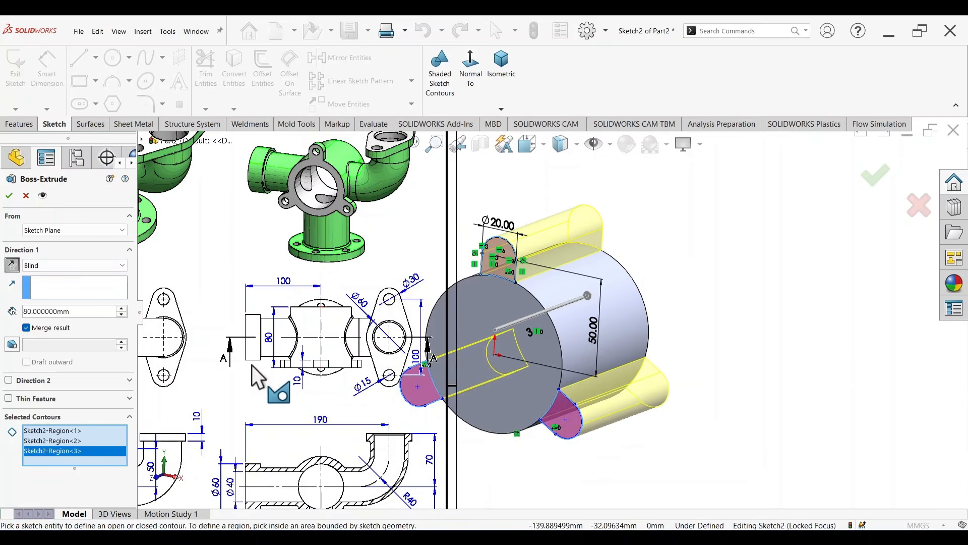
# Step: Check the lug thickness in the drawing's top view and extrude the three lugs 10 mm
pyautogui.scroll(-6, 379, 369)
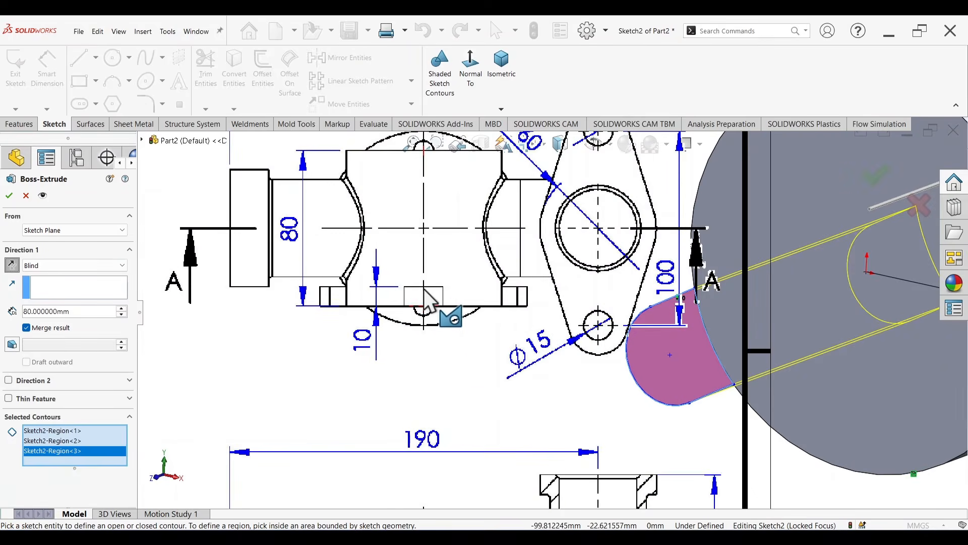
pyautogui.scroll(-2, 413, 289)
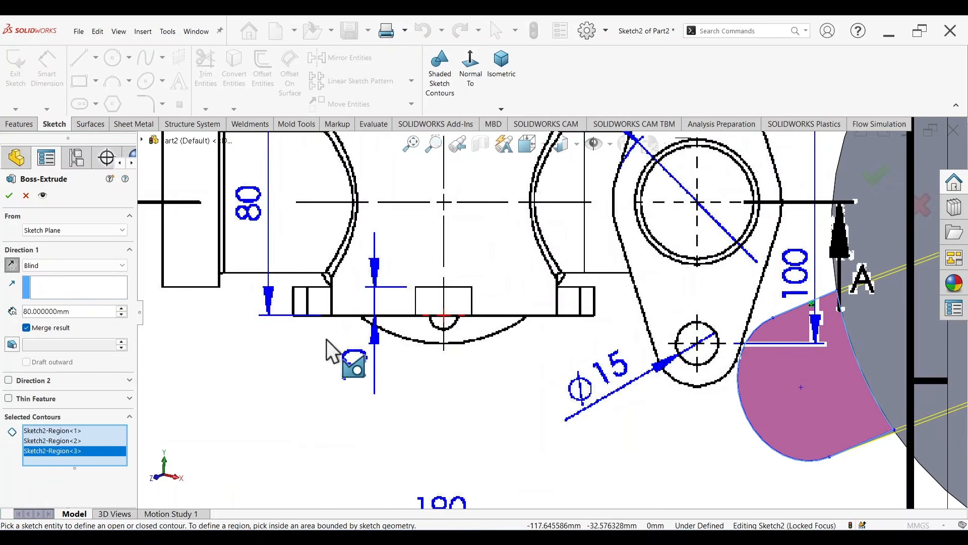
pyautogui.scroll(10, 669, 310)
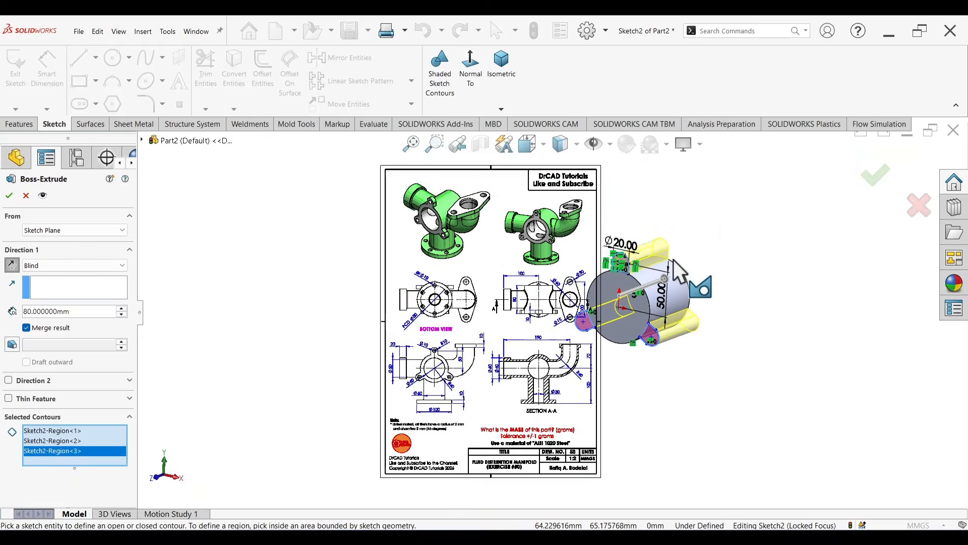
pyautogui.scroll(-3, 673, 259)
pyautogui.moveTo(90, 312); pyautogui.dragTo(2, 319)
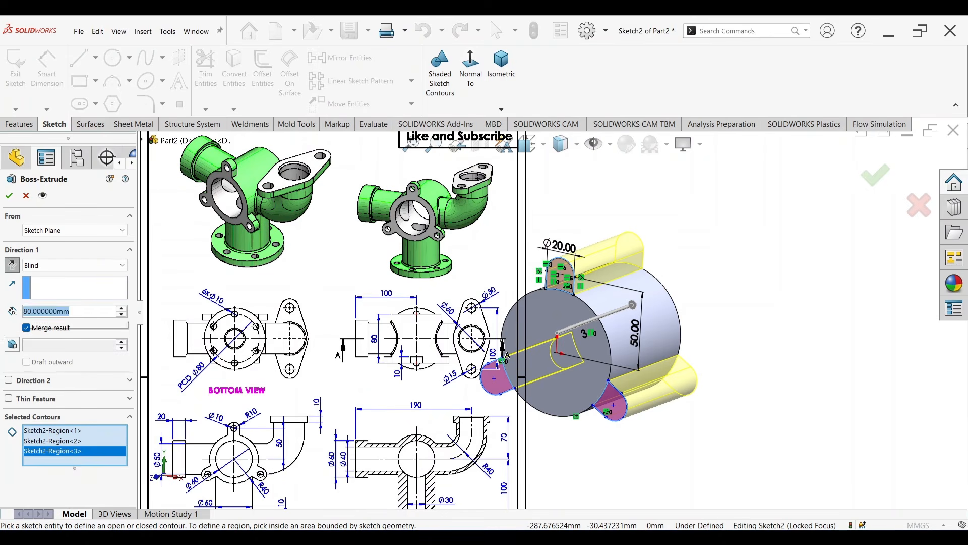
pyautogui.write('10')
pyautogui.press('Return')
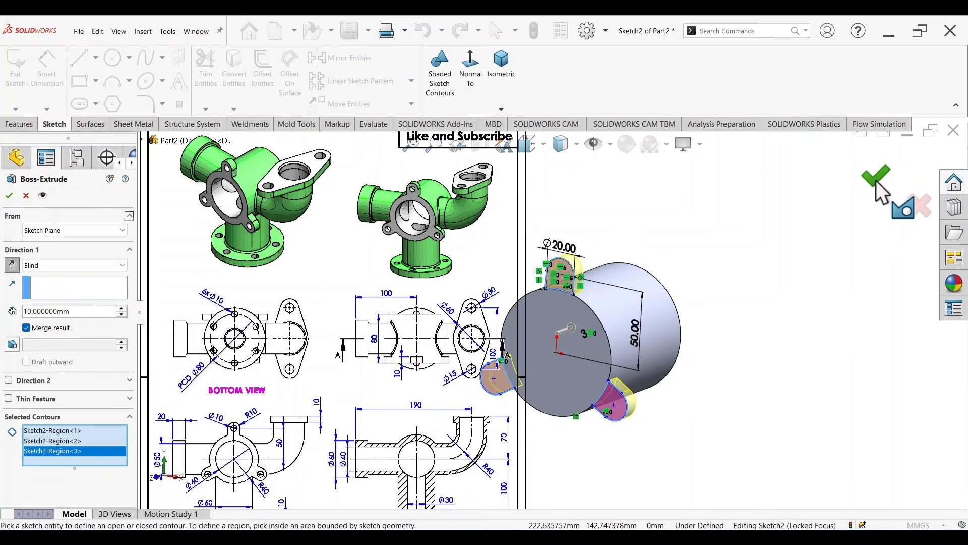
pyautogui.click(878, 179)
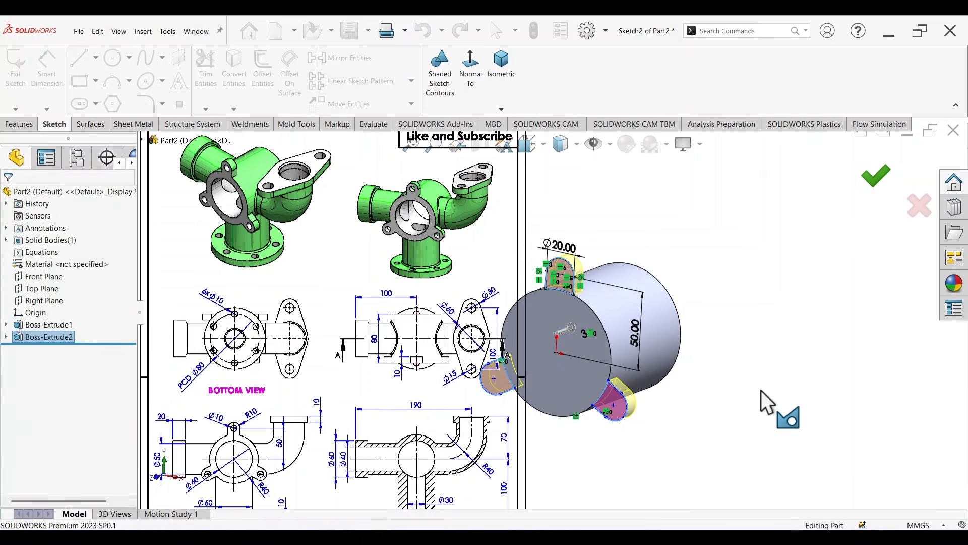
# Step: Sketch a circle about 9 mm in diameter on the lugged front face, centred on the upper lug's rounded end
pyautogui.moveTo(760, 391); pyautogui.dragTo(764, 419, button='middle')
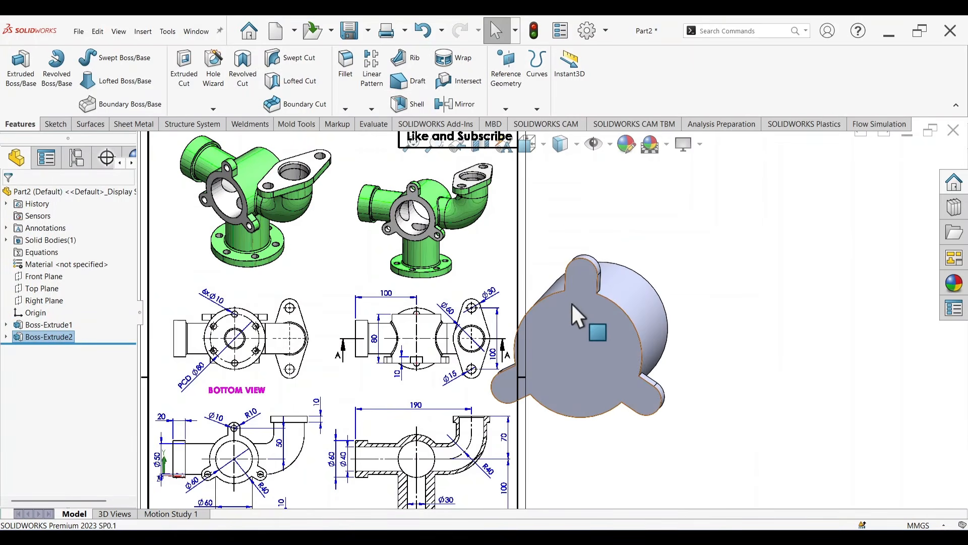
pyautogui.scroll(2, 288, 443)
pyautogui.scroll(-6, 369, 402)
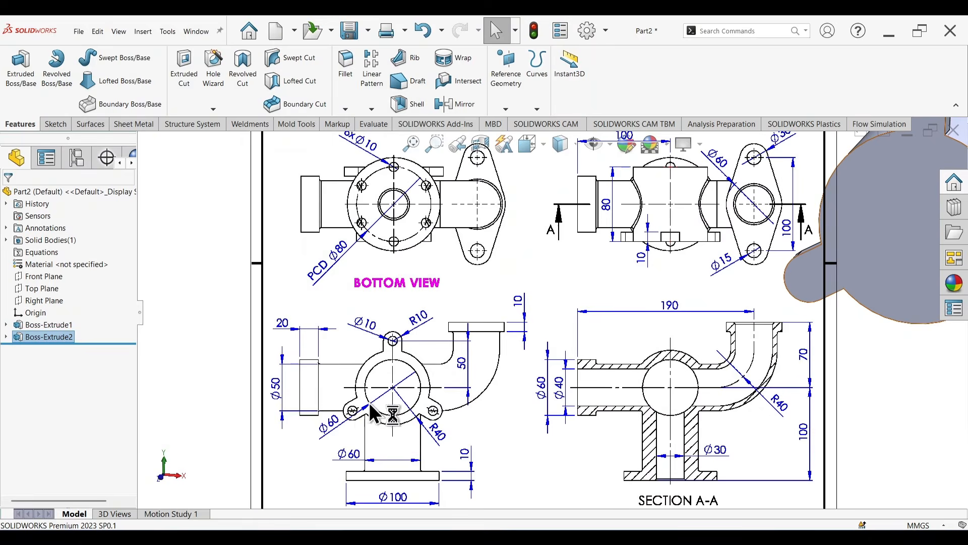
pyautogui.scroll(5, 630, 292)
pyautogui.scroll(-4, 694, 267)
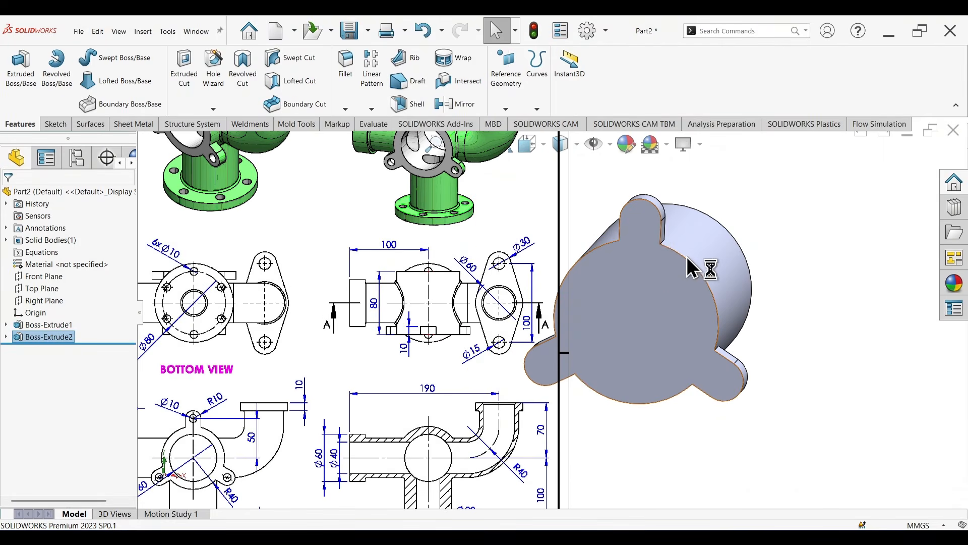
pyautogui.click(641, 227)
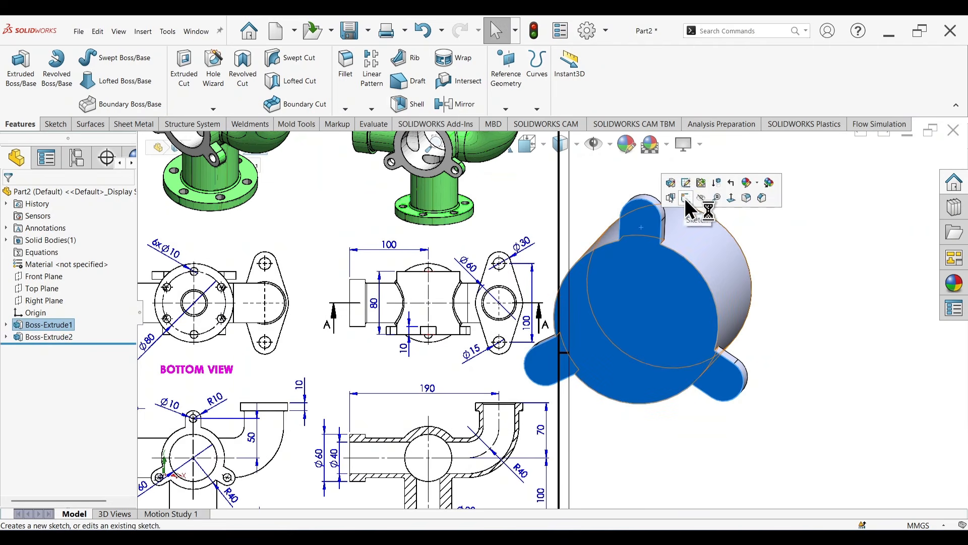
pyautogui.click(684, 198)
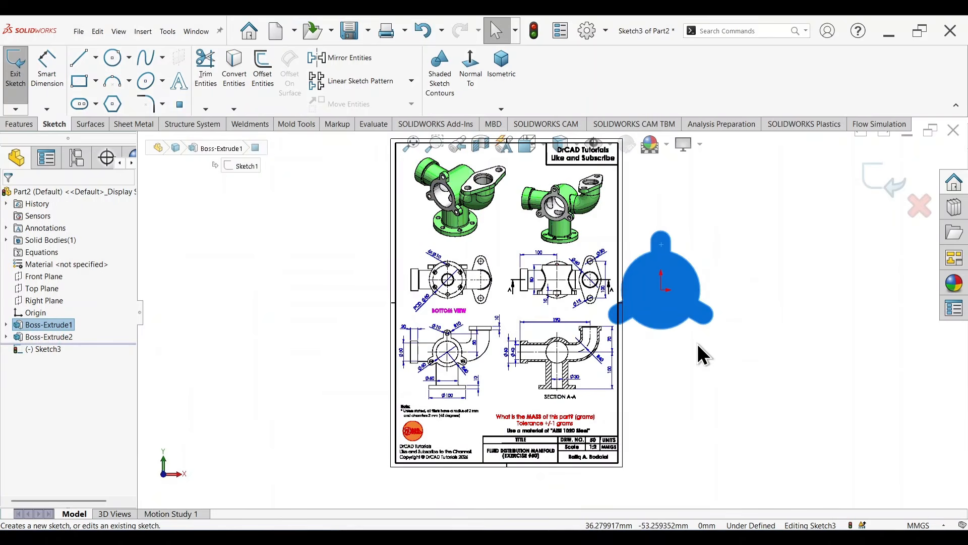
pyautogui.moveTo(697, 344); pyautogui.dragTo(721, 319, button='right')
pyautogui.scroll(-7, 687, 240)
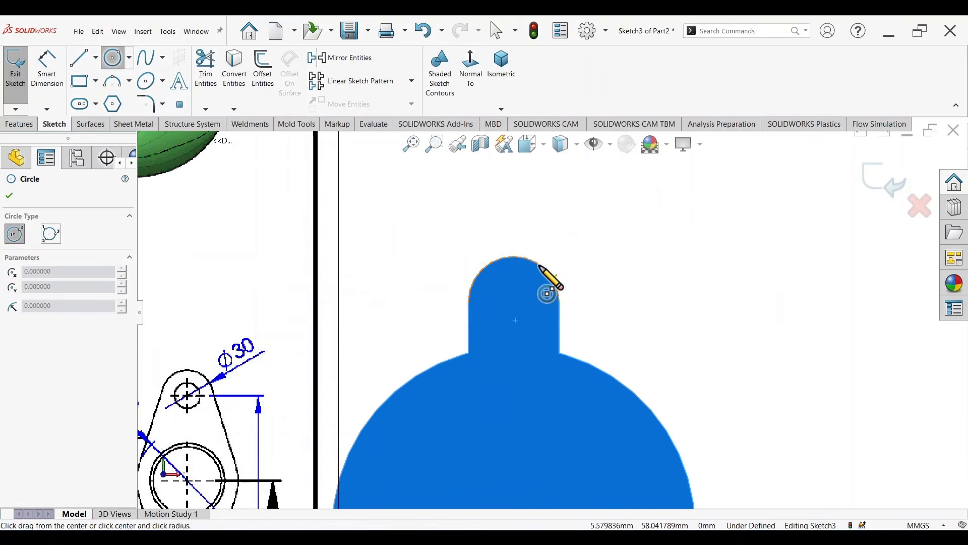
pyautogui.click(513, 302)
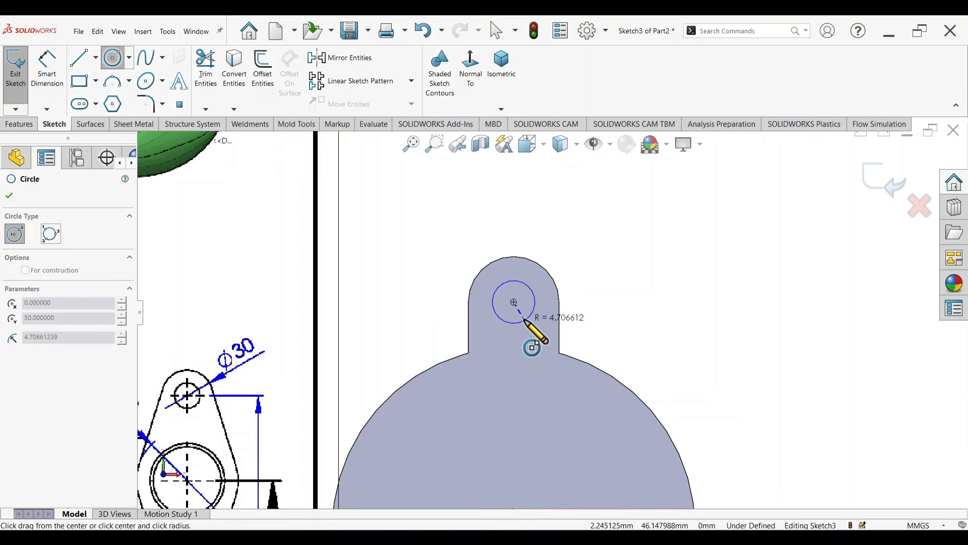
pyautogui.click(525, 319)
pyautogui.press('Escape')
# Step: Dimension the lug hole circle's diameter to 10 mm
pyautogui.moveTo(626, 337); pyautogui.dragTo(578, 244, button='right')
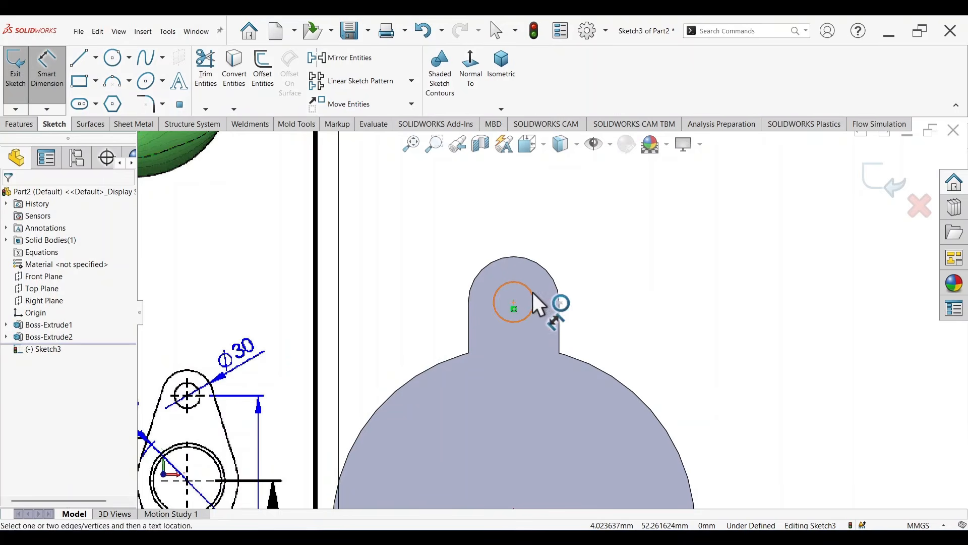
pyautogui.click(532, 292)
pyautogui.click(596, 238)
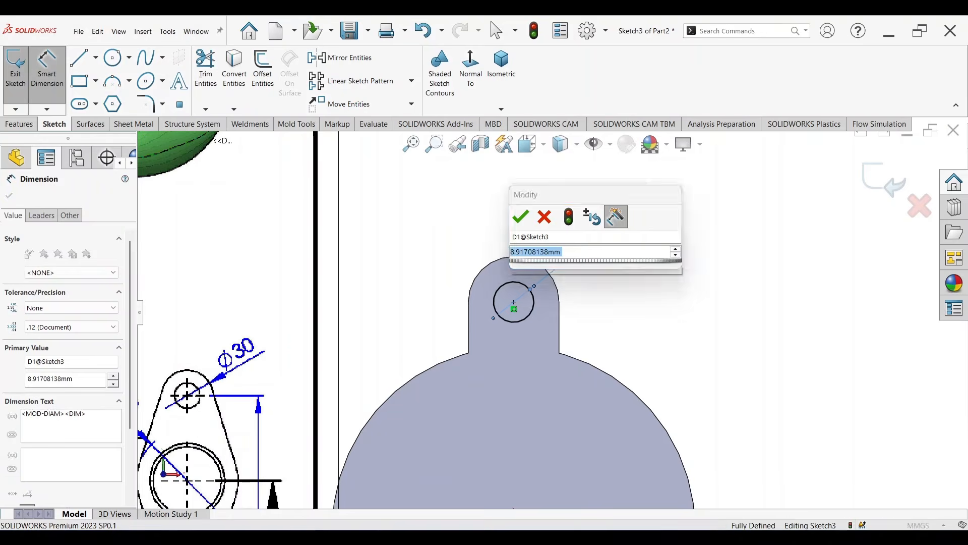
pyautogui.write('10')
pyautogui.press('Return')
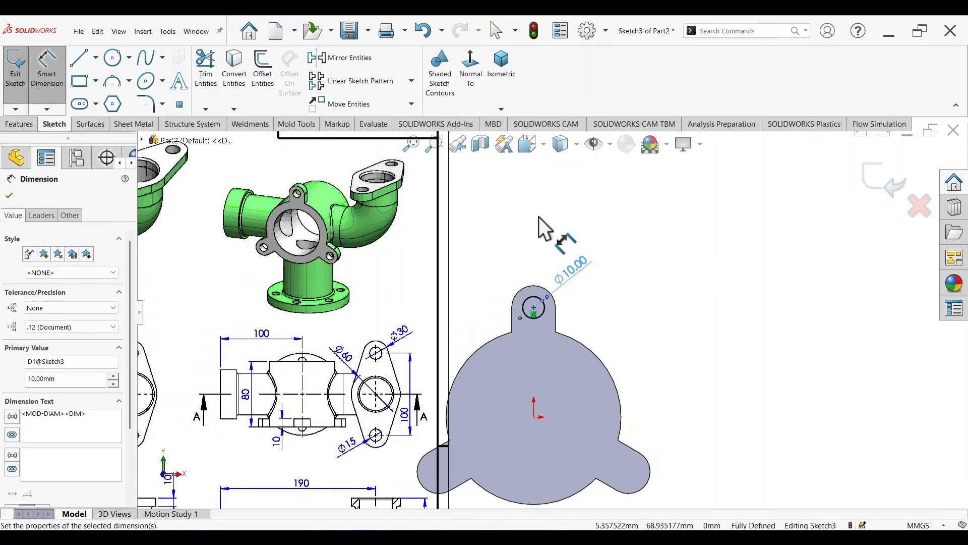
# Step: Circular-pattern the 10 mm lug hole circle about the origin with 3 equally spaced instances over 360 degrees
pyautogui.click(409, 84)
pyautogui.click(401, 113)
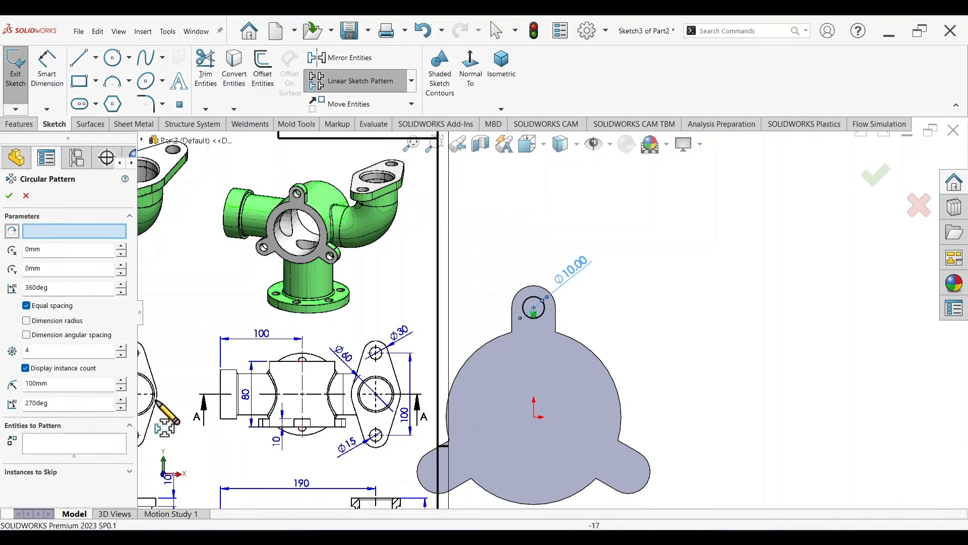
pyautogui.click(539, 319)
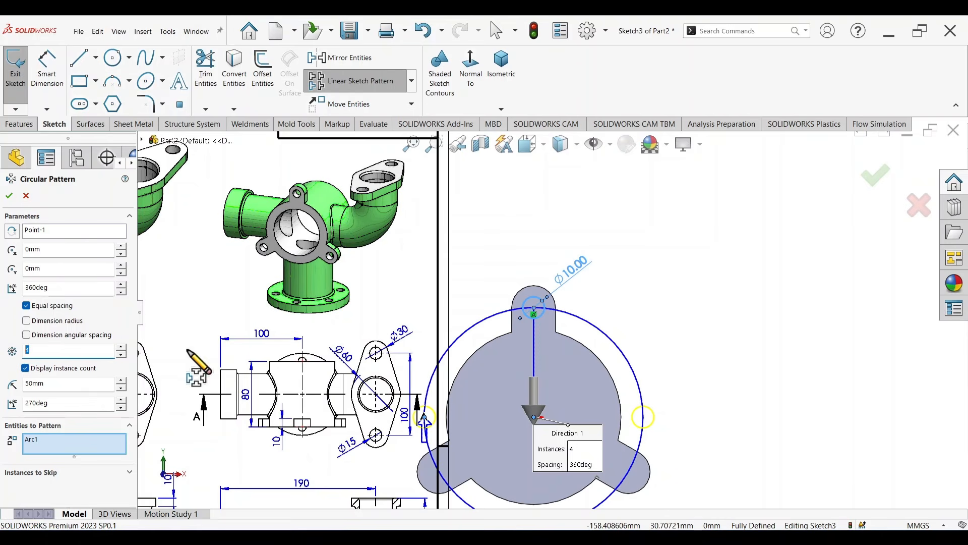
pyautogui.click(876, 176)
# Step: Cut-extrude the three lug hole circles through the lugs with the Up To Next end condition
pyautogui.press('s')
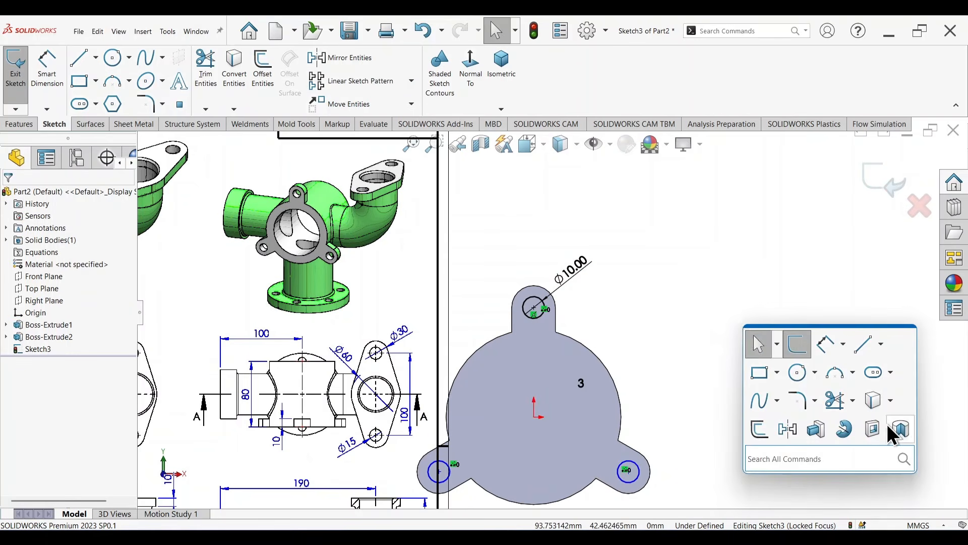
pyautogui.click(871, 428)
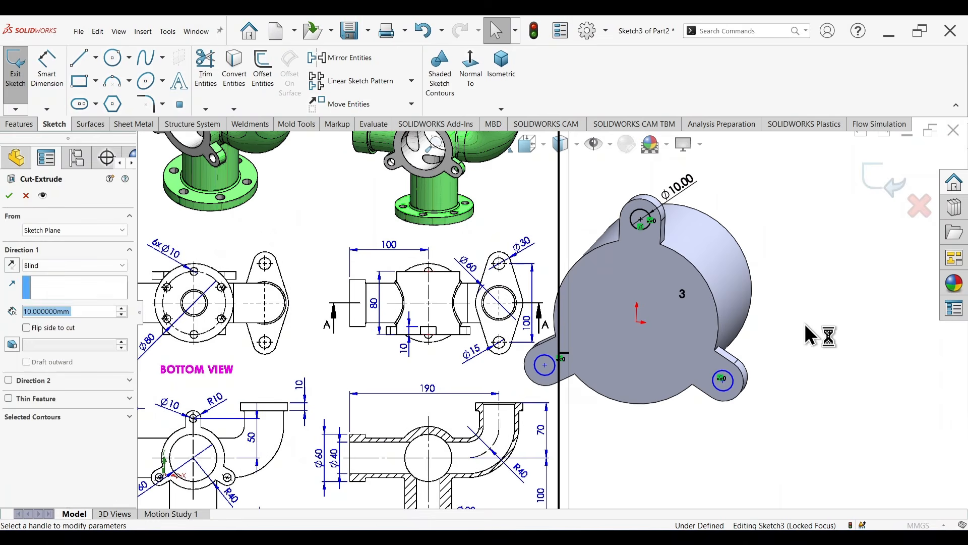
pyautogui.rightClick(806, 332)
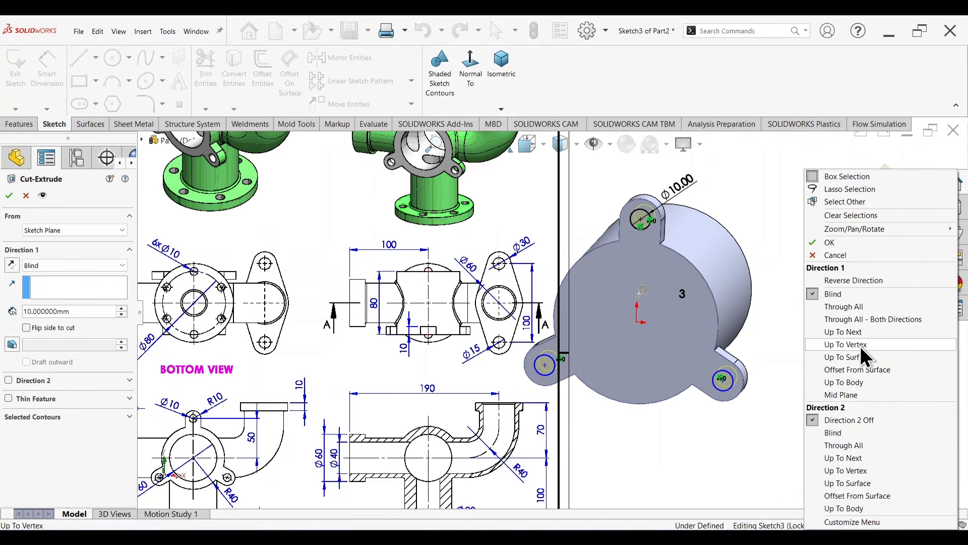
pyautogui.click(853, 332)
pyautogui.moveTo(823, 320); pyautogui.dragTo(761, 335, button='middle')
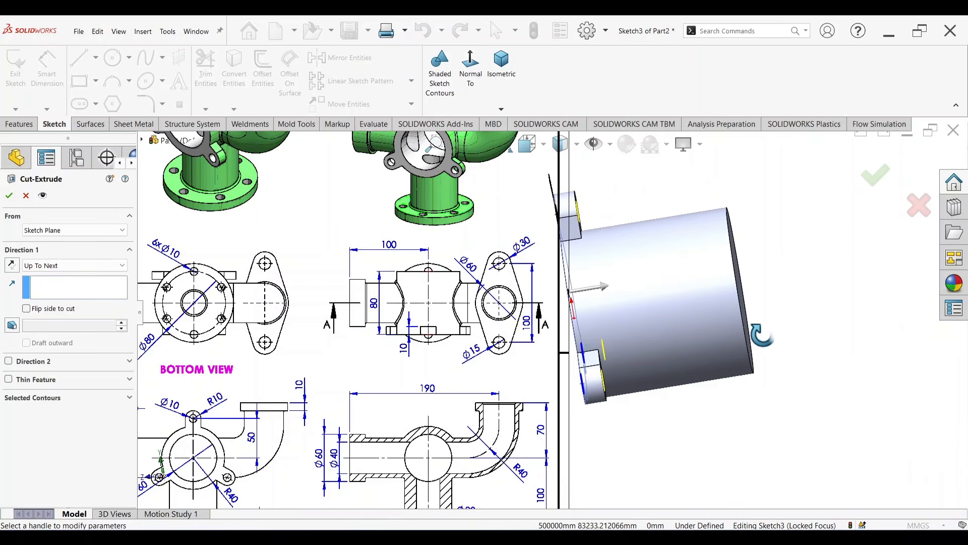
pyautogui.press('Return')
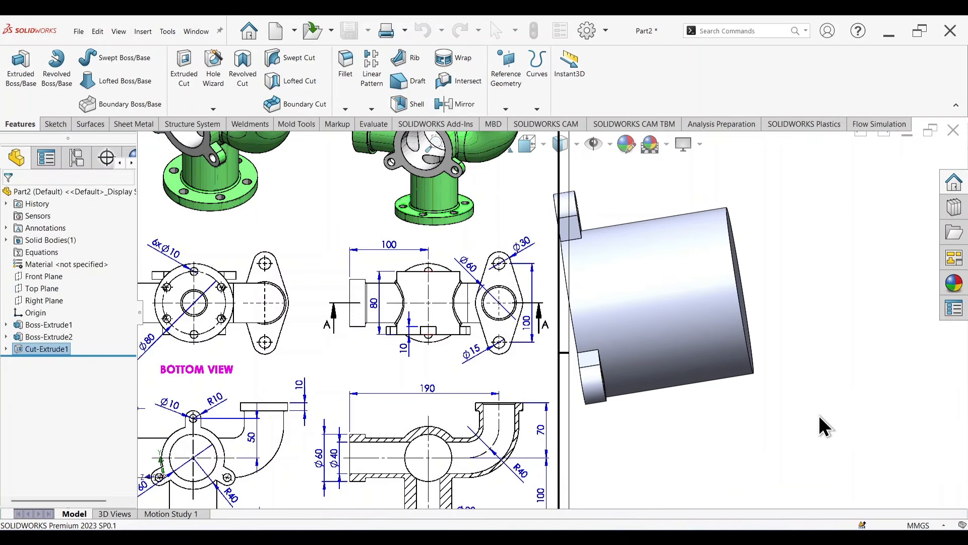
# Step: Examine the reference drawing's isometric views to see how the lugged body connects to the lower pipe and base flange
pyautogui.moveTo(860, 373)
pyautogui.mouseDown(button='middle')
pyautogui.moveTo(825, 397)
pyautogui.moveTo(883, 364)
pyautogui.moveTo(913, 391)
pyautogui.moveTo(857, 399)
pyautogui.mouseUp(button='middle')
pyautogui.scroll(2, 598, 349)
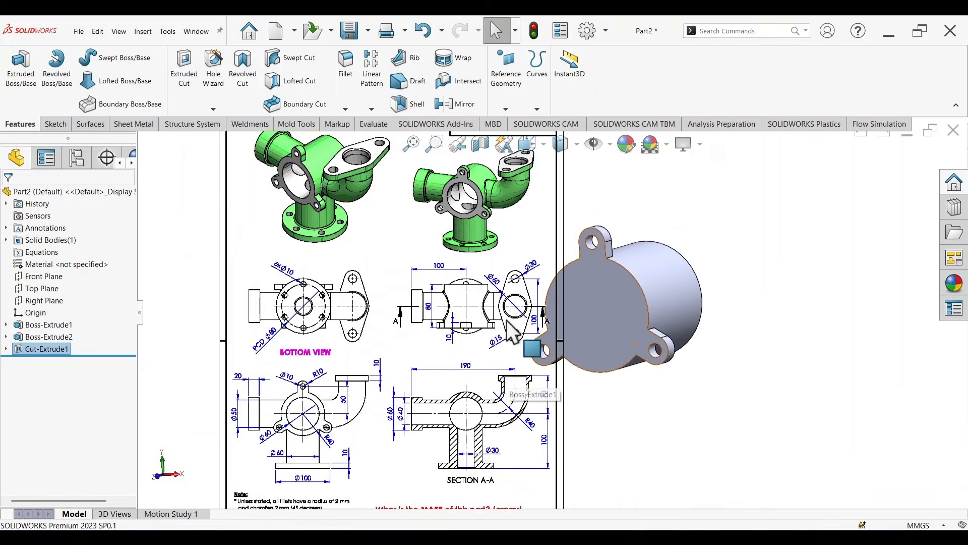
pyautogui.scroll(-3, 453, 183)
pyautogui.scroll(3, 453, 183)
pyautogui.scroll(-4, 485, 195)
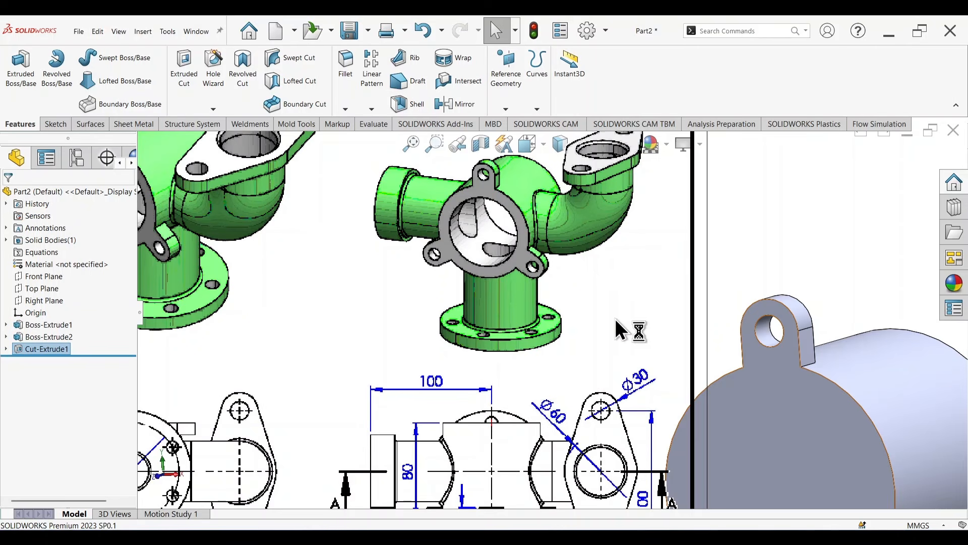
pyautogui.scroll(3, 615, 319)
pyautogui.scroll(-5, 553, 262)
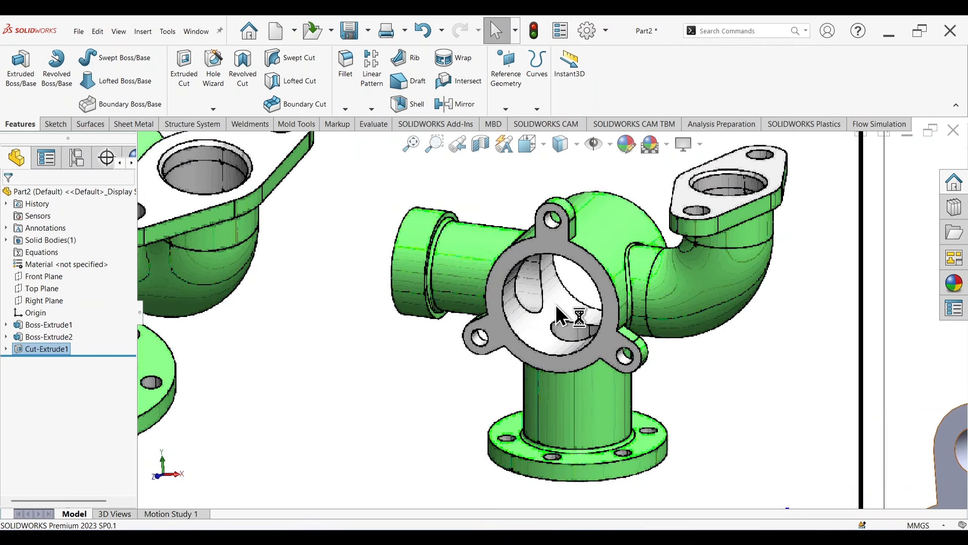
pyautogui.scroll(4, 579, 330)
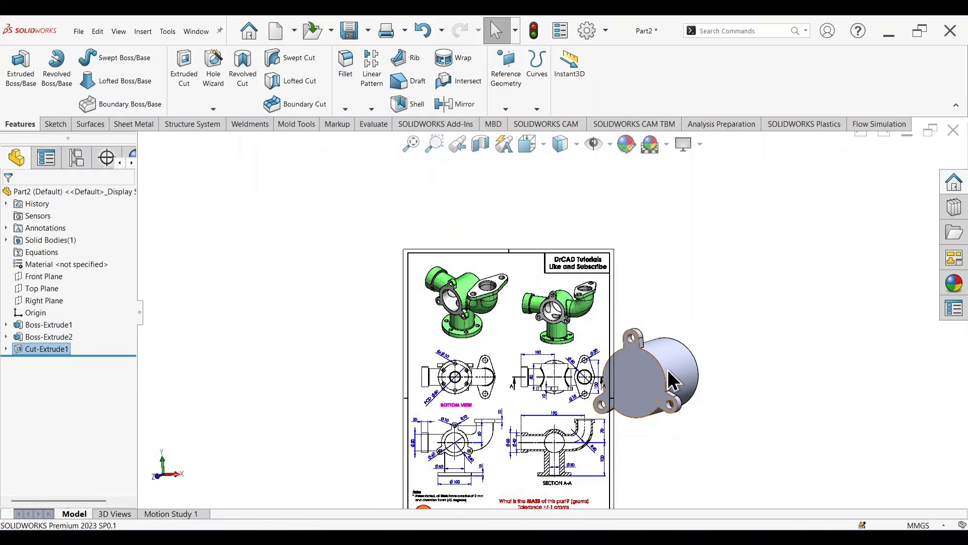
pyautogui.scroll(-2, 669, 383)
pyautogui.scroll(-5, 284, 295)
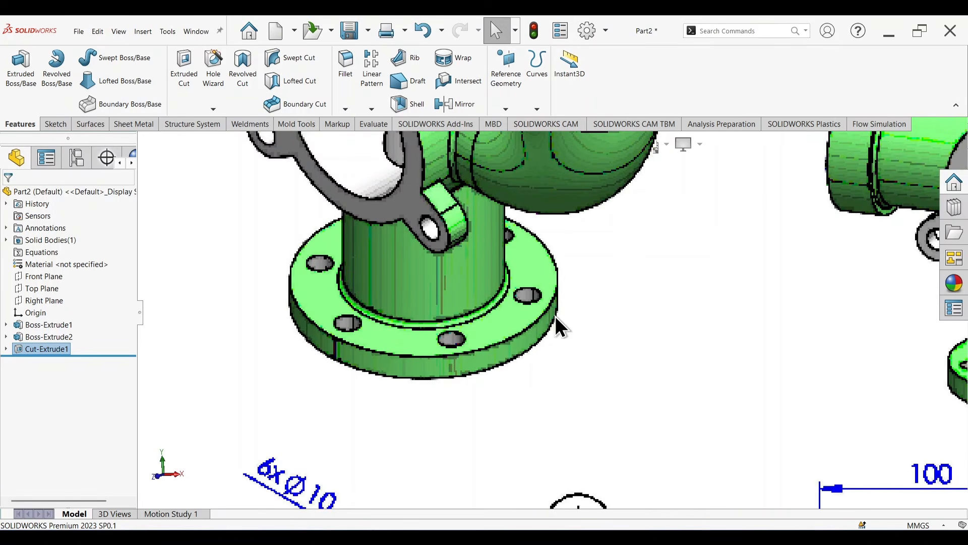
pyautogui.scroll(4, 585, 307)
pyautogui.scroll(-3, 580, 309)
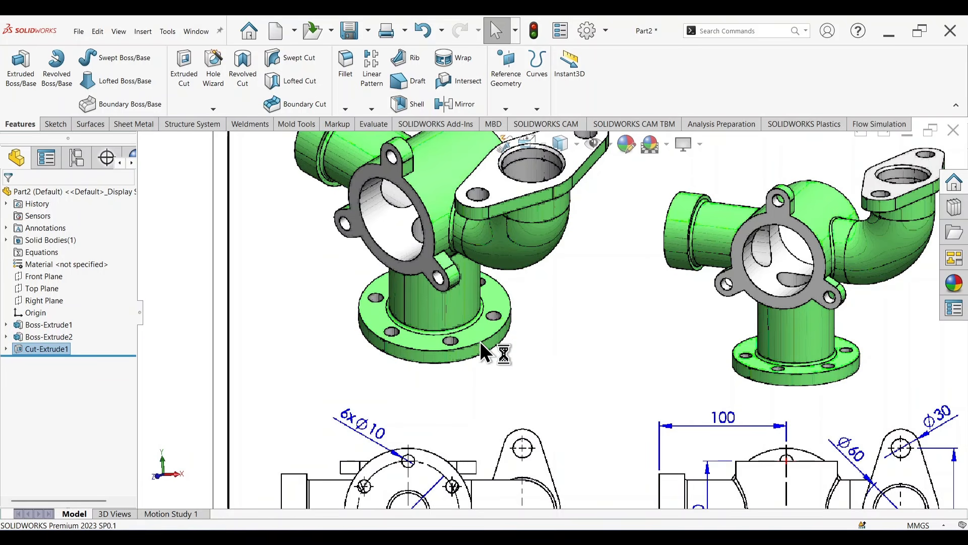
pyautogui.scroll(4, 705, 376)
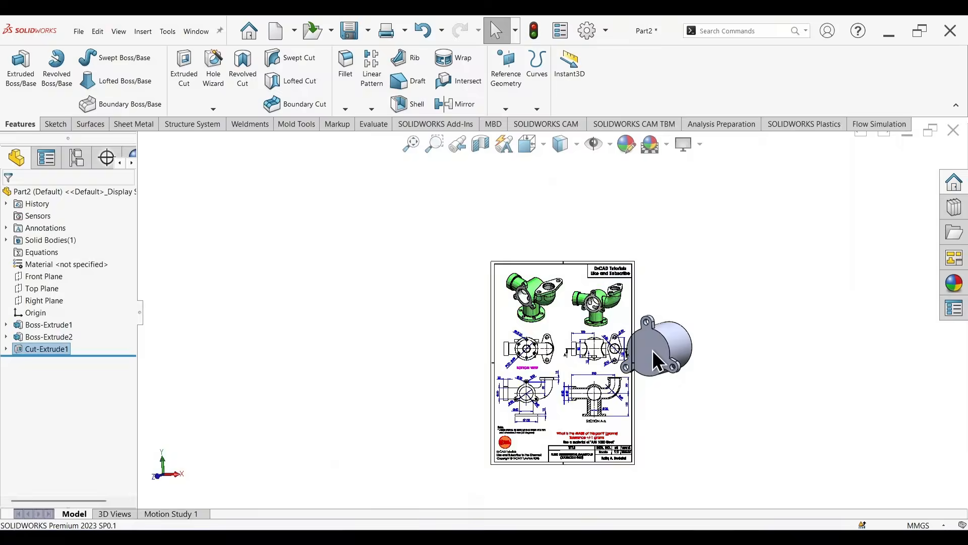
pyautogui.scroll(-3, 636, 346)
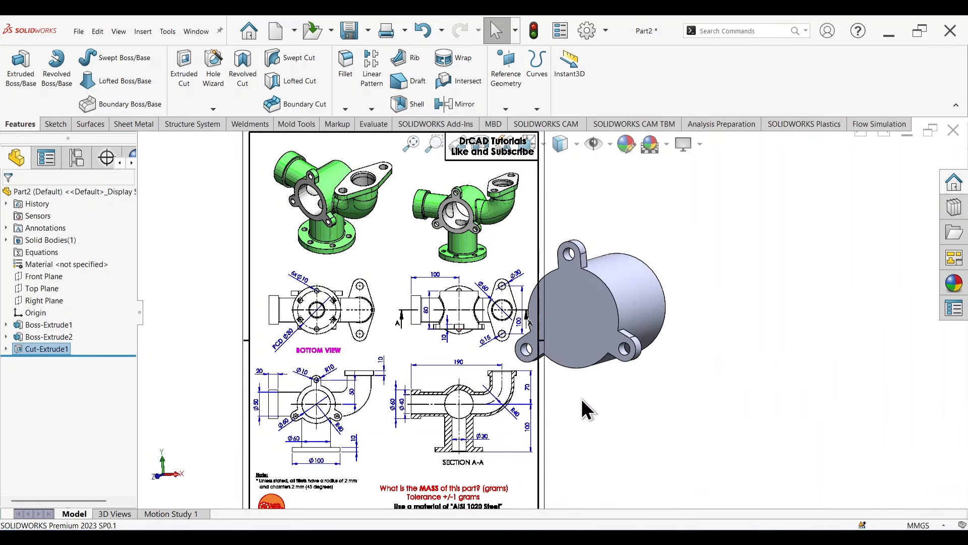
pyautogui.moveTo(456, 368); pyautogui.dragTo(408, 356)
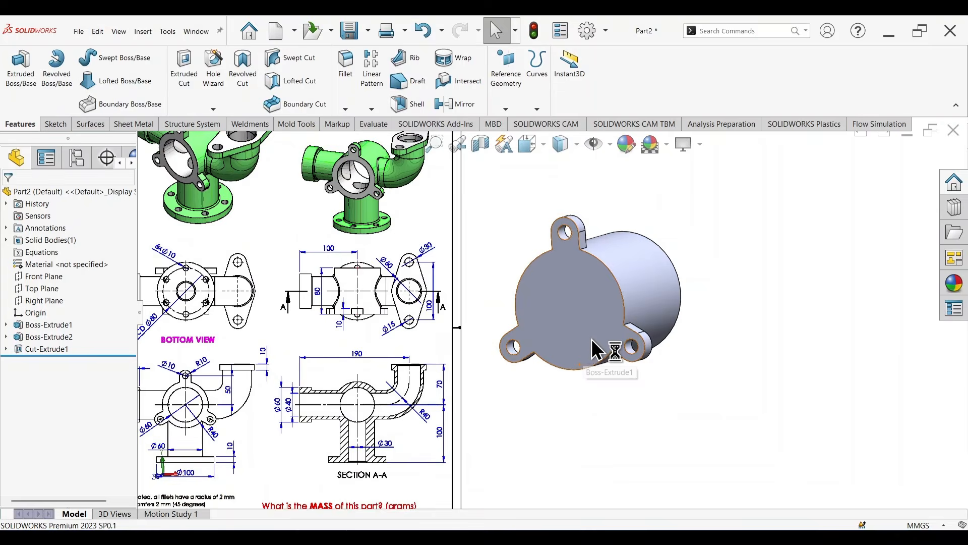
pyautogui.scroll(-3, 596, 334)
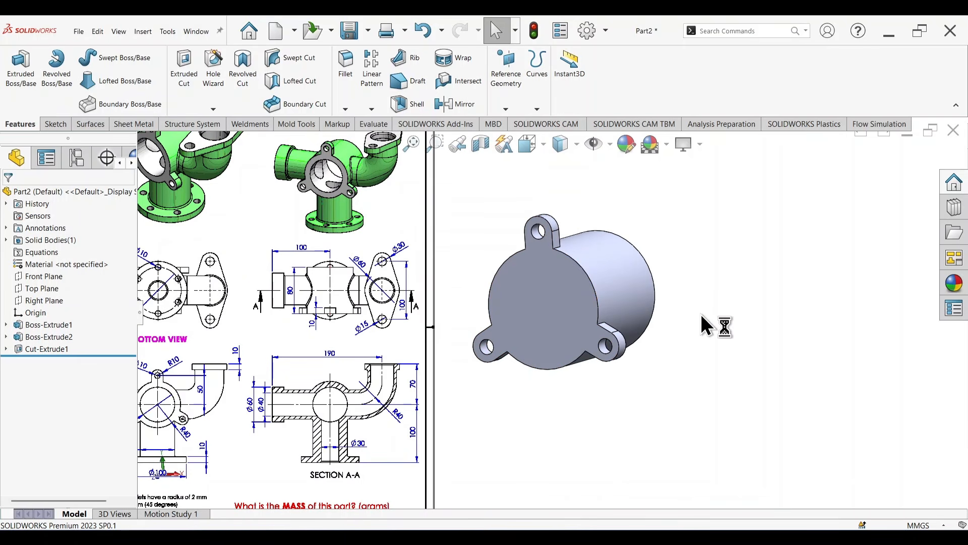
# Step: Start a new reference plane with the Top Plane as its first reference
pyautogui.click(506, 108)
pyautogui.click(517, 122)
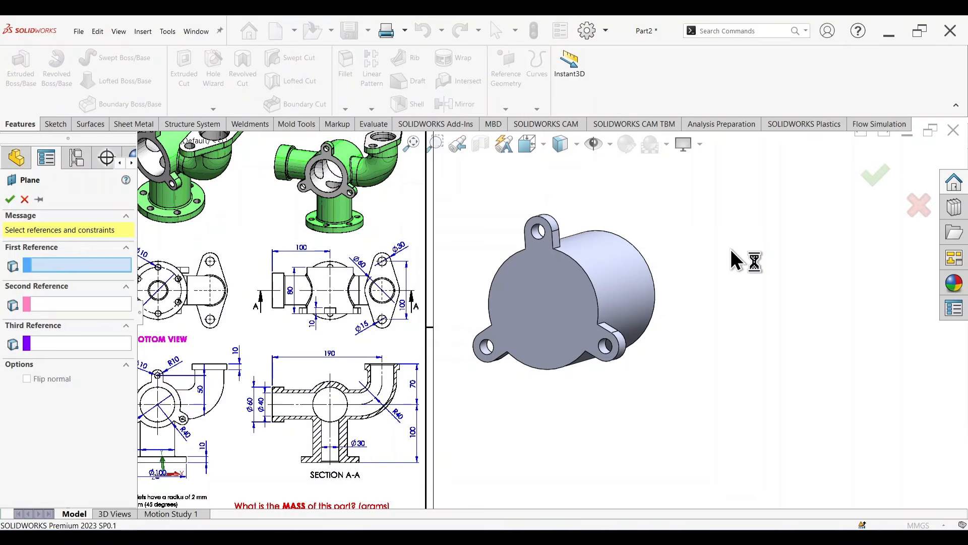
pyautogui.scroll(2, 706, 255)
pyautogui.scroll(-2, 622, 318)
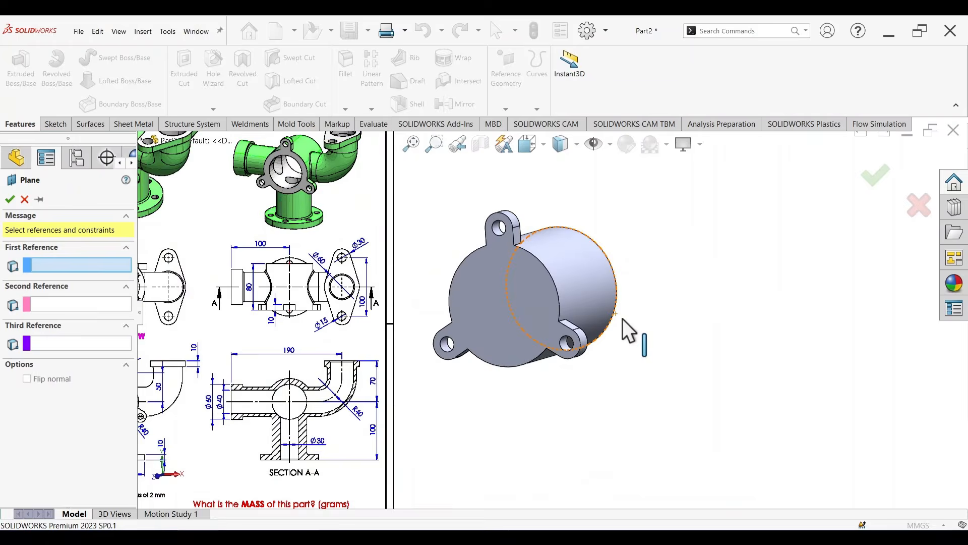
pyautogui.scroll(2, 622, 318)
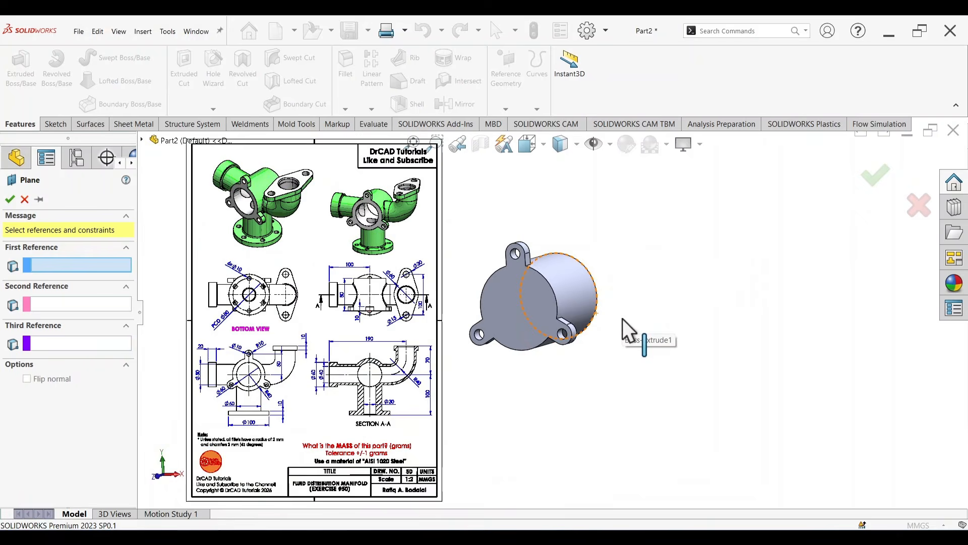
pyautogui.click(142, 140)
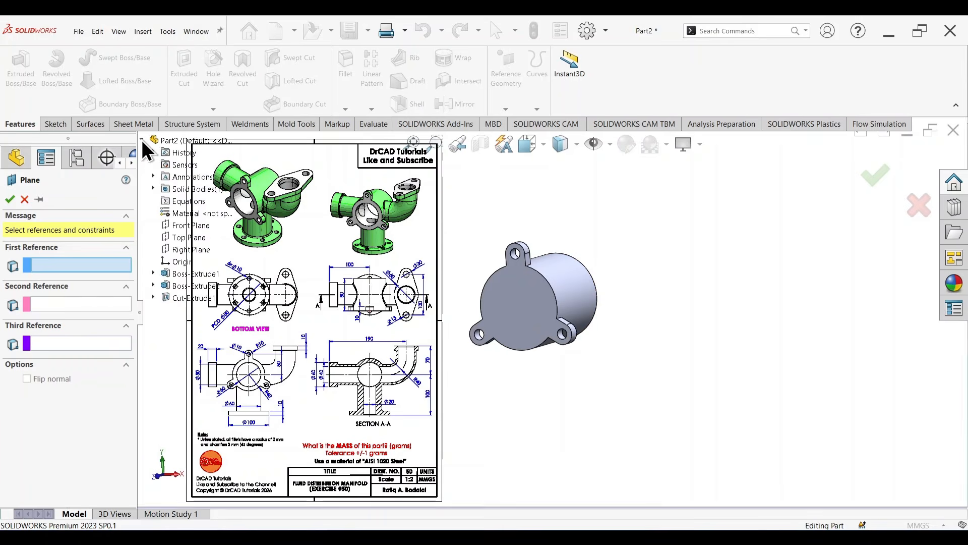
pyautogui.click(183, 233)
pyautogui.moveTo(692, 385); pyautogui.dragTo(685, 405, button='middle')
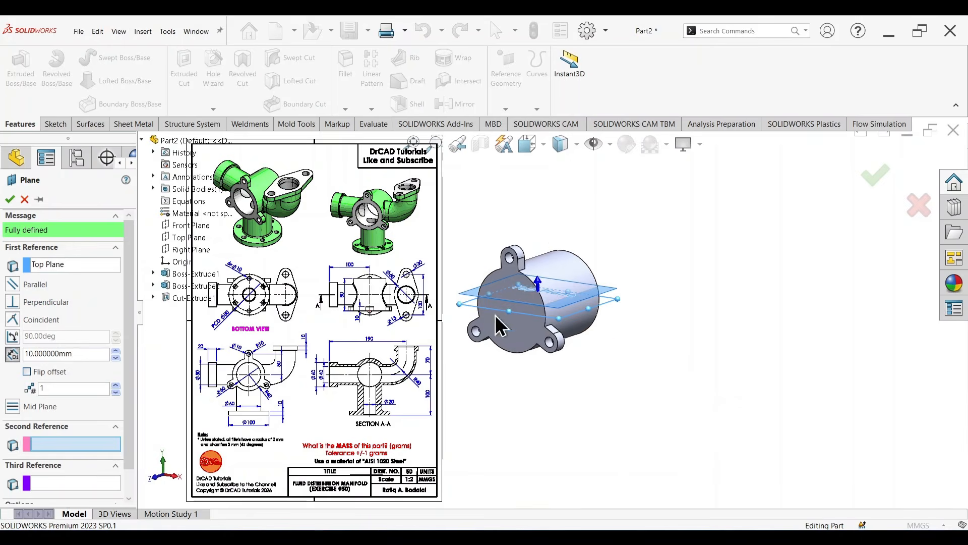
# Step: Check the base flange distance in the drawing's section view and create the plane 100 mm below the Top Plane with flipped offset
pyautogui.scroll(1, 404, 378)
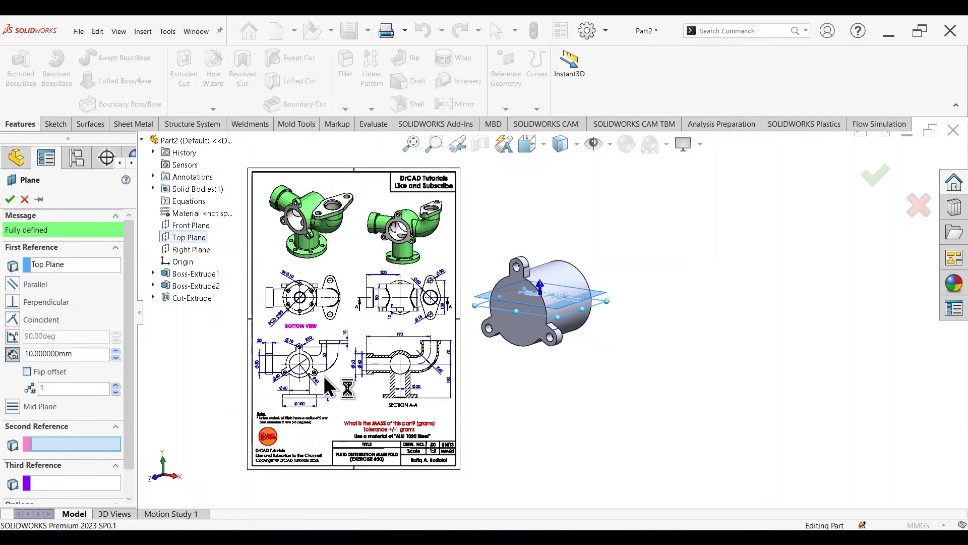
pyautogui.scroll(-4, 315, 386)
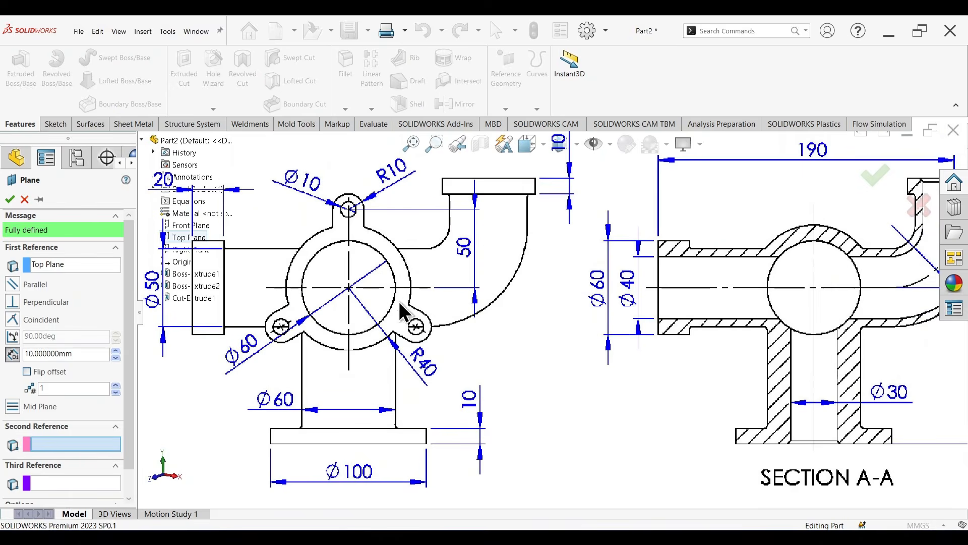
pyautogui.scroll(1, 400, 303)
pyautogui.scroll(1, 493, 314)
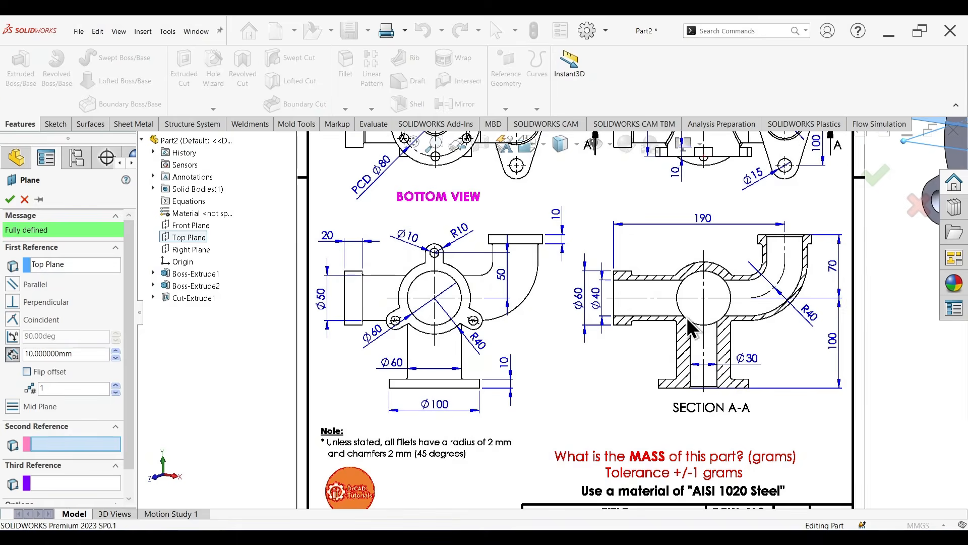
pyautogui.scroll(-2, 781, 311)
pyautogui.scroll(-1, 826, 312)
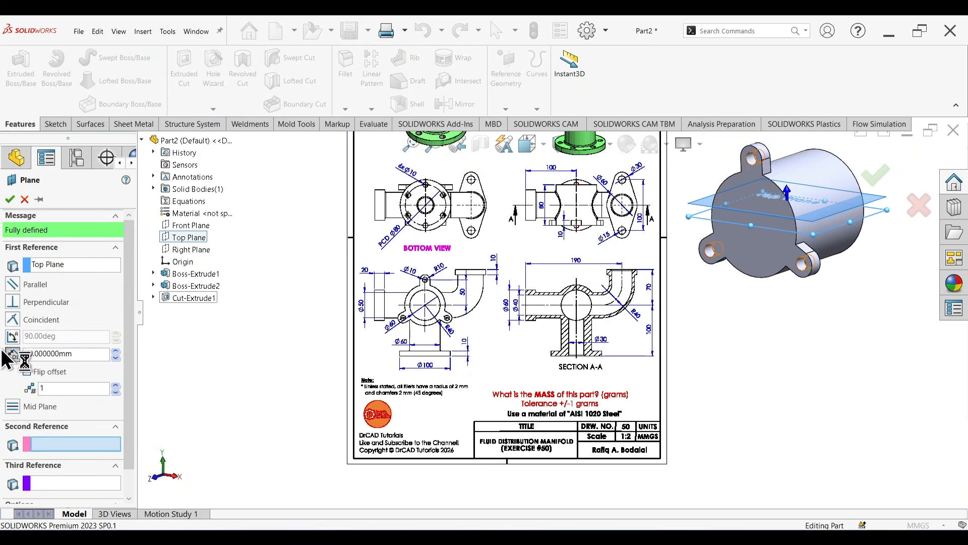
pyautogui.click(26, 371)
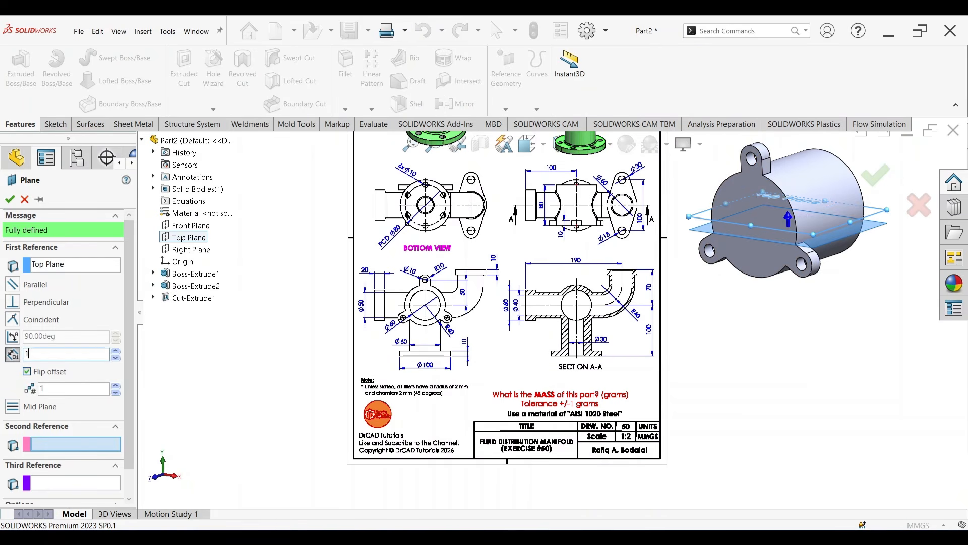
pyautogui.write('100')
pyautogui.press('Return')
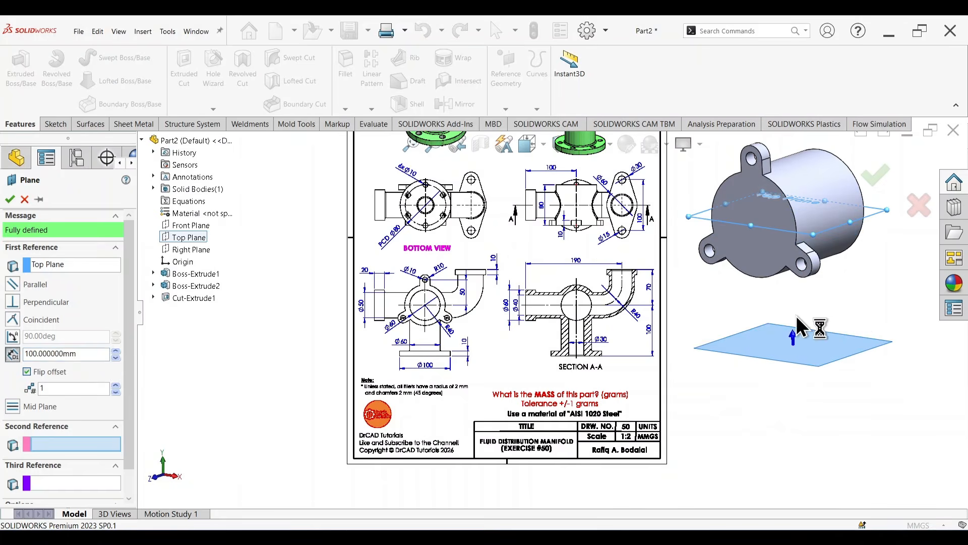
pyautogui.click(876, 179)
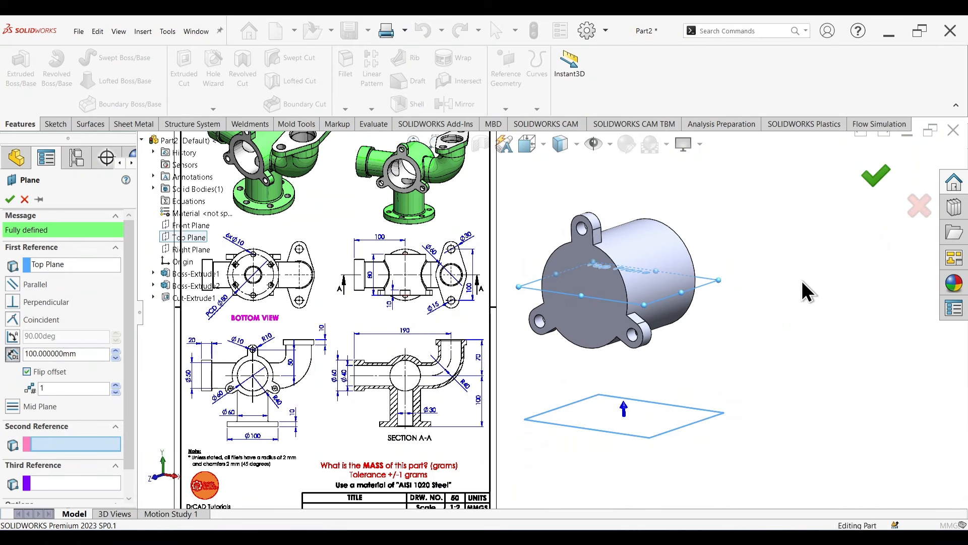
# Step: Start a sketch on the new offset plane and draw a circle about 140 mm in diameter centred on the origin
pyautogui.moveTo(806, 347); pyautogui.dragTo(751, 395, button='middle')
pyautogui.rightClick(676, 410)
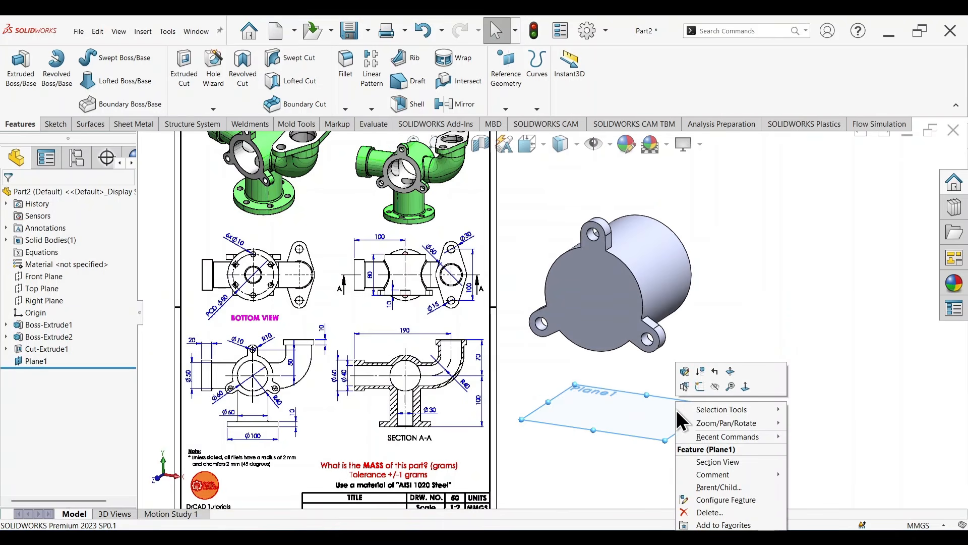
pyautogui.click(699, 387)
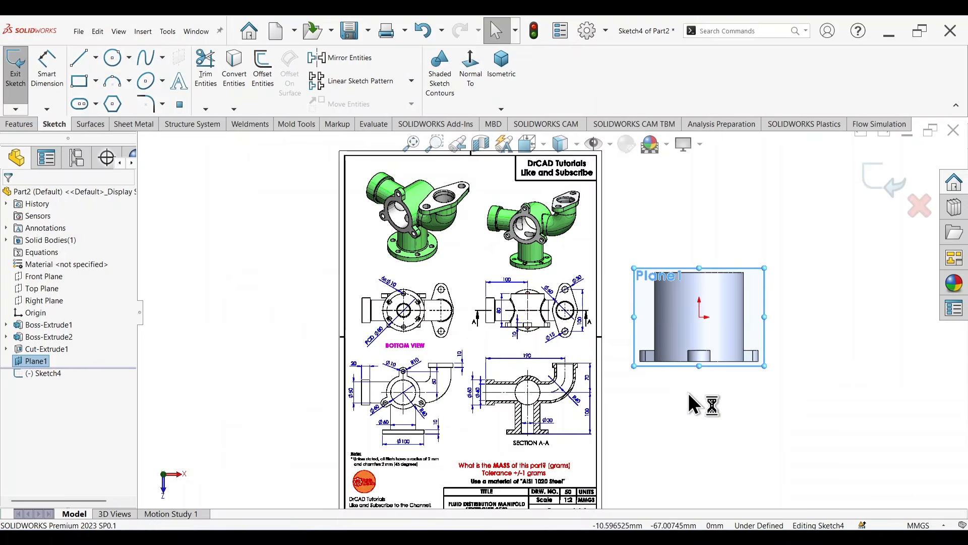
pyautogui.scroll(-4, 728, 320)
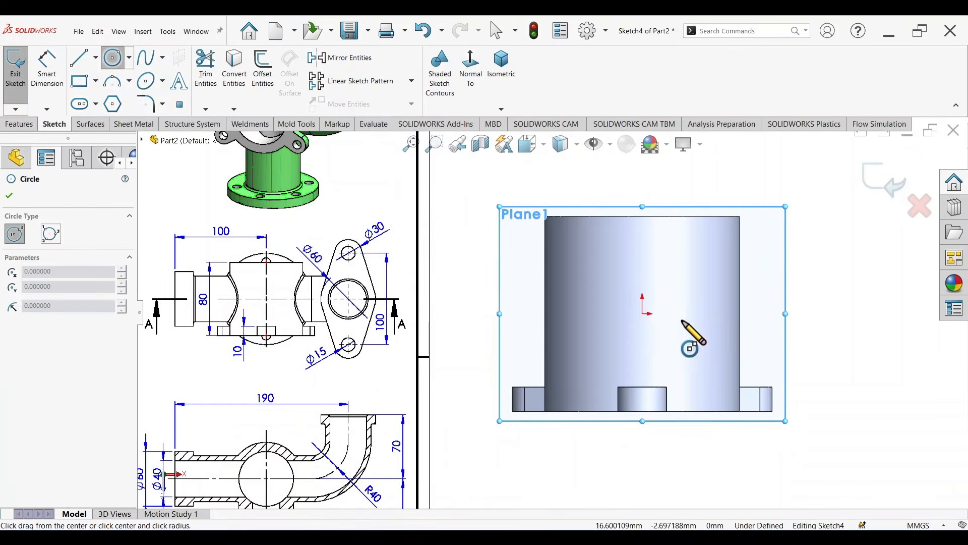
pyautogui.click(642, 313)
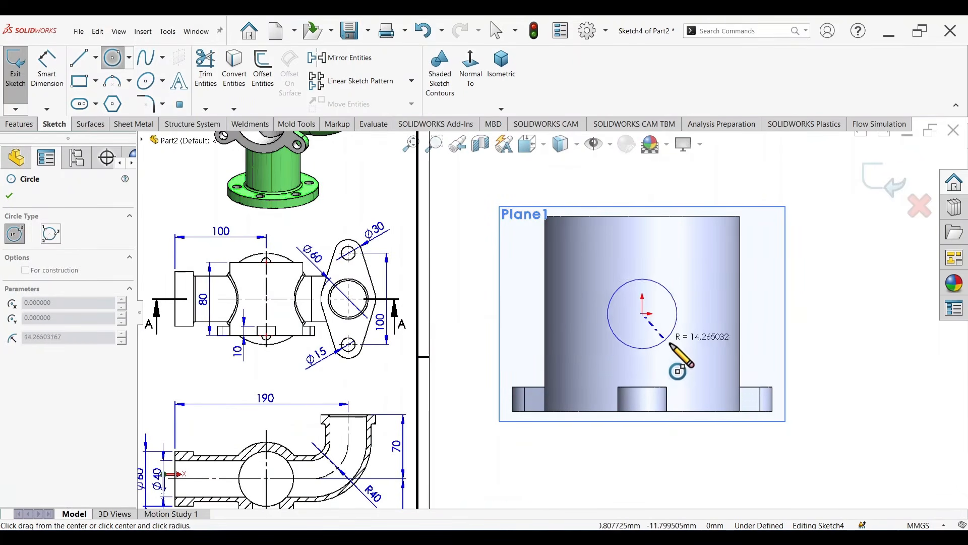
pyautogui.click(739, 454)
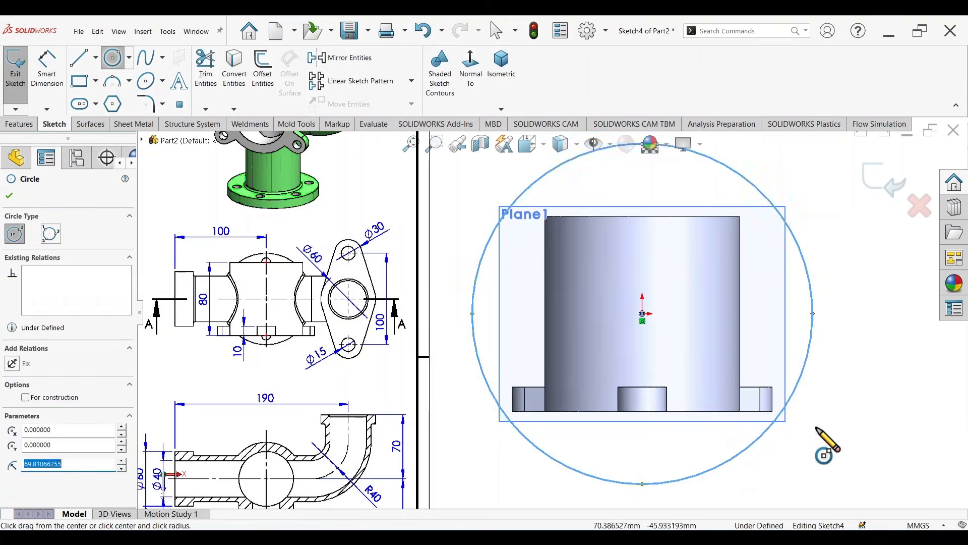
# Step: Check the base flange size in the reference drawing and dimension the circle's diameter to 100 mm
pyautogui.moveTo(840, 463); pyautogui.dragTo(841, 351, button='right')
pyautogui.scroll(4, 348, 436)
pyautogui.scroll(-4, 333, 433)
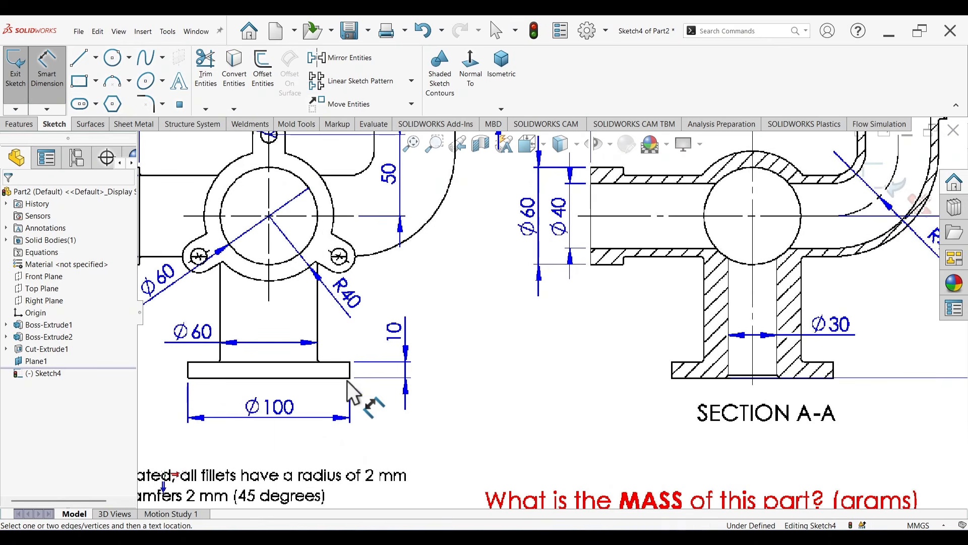
pyautogui.scroll(2, 575, 359)
pyautogui.scroll(3, 757, 290)
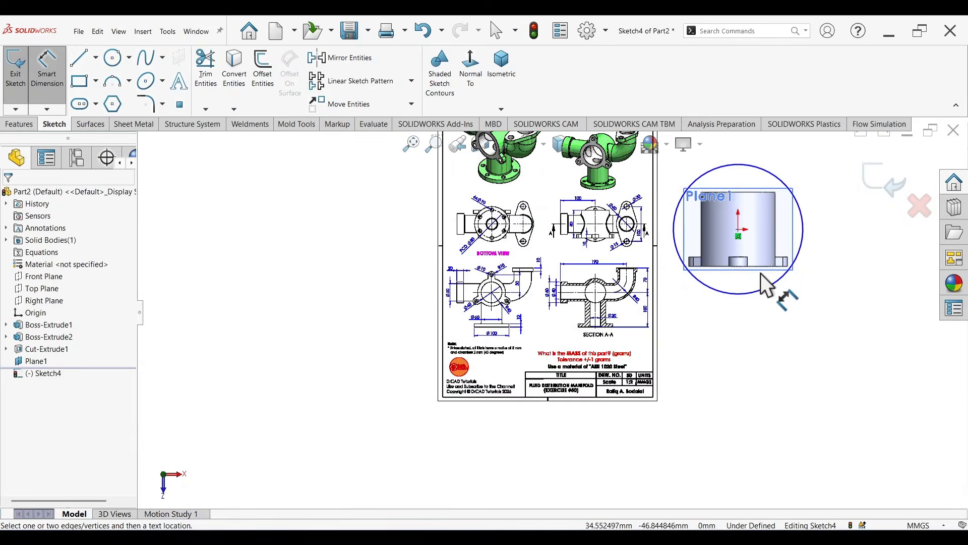
pyautogui.click(755, 293)
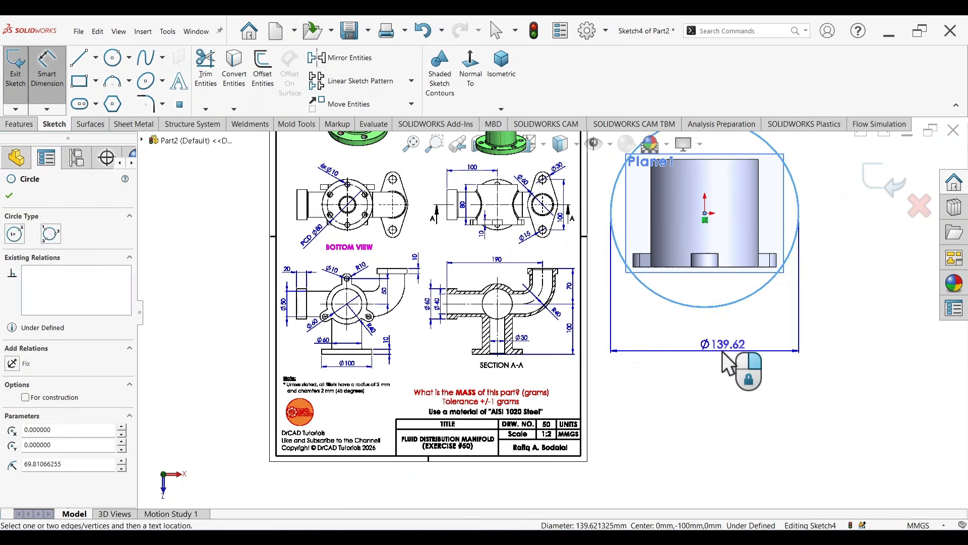
pyautogui.click(721, 355)
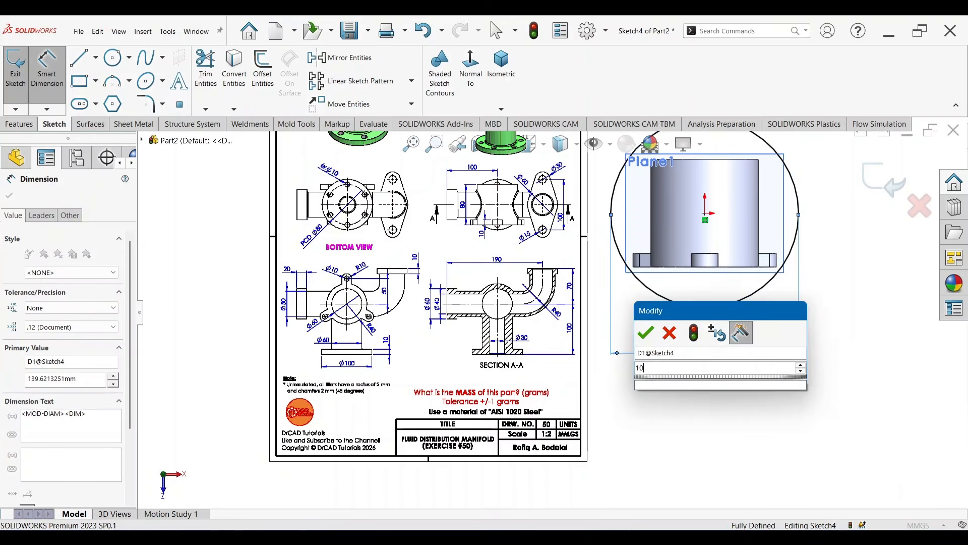
pyautogui.press('Return')
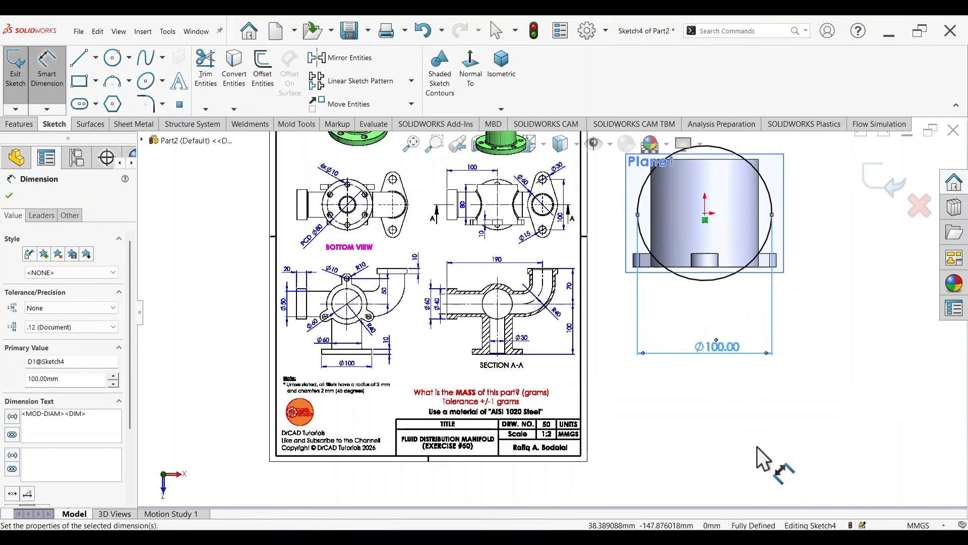
# Step: Extrude the 100 mm circle upward 10 mm as the base flange, checking the thickness in the drawing's front view
pyautogui.moveTo(756, 457); pyautogui.dragTo(764, 291, button='middle')
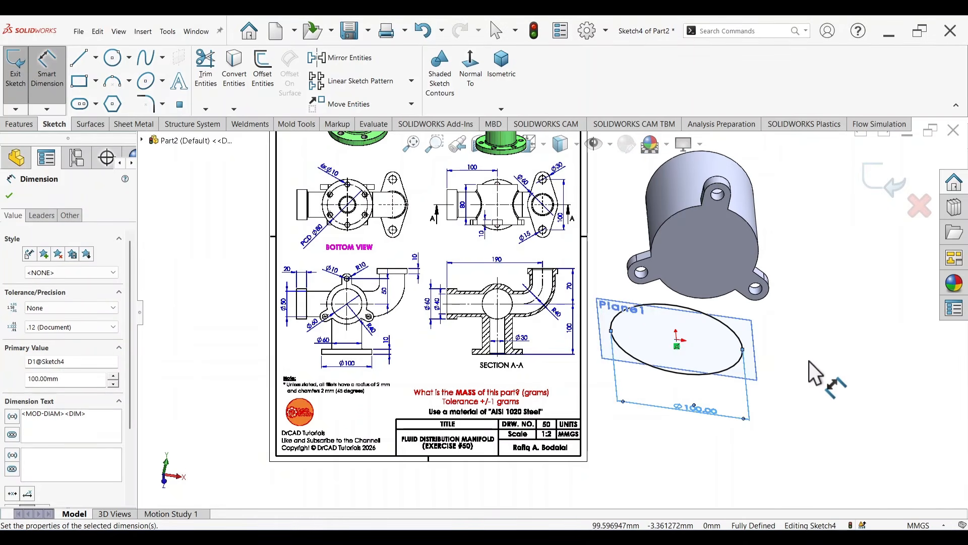
pyautogui.press('s')
pyautogui.click(863, 465)
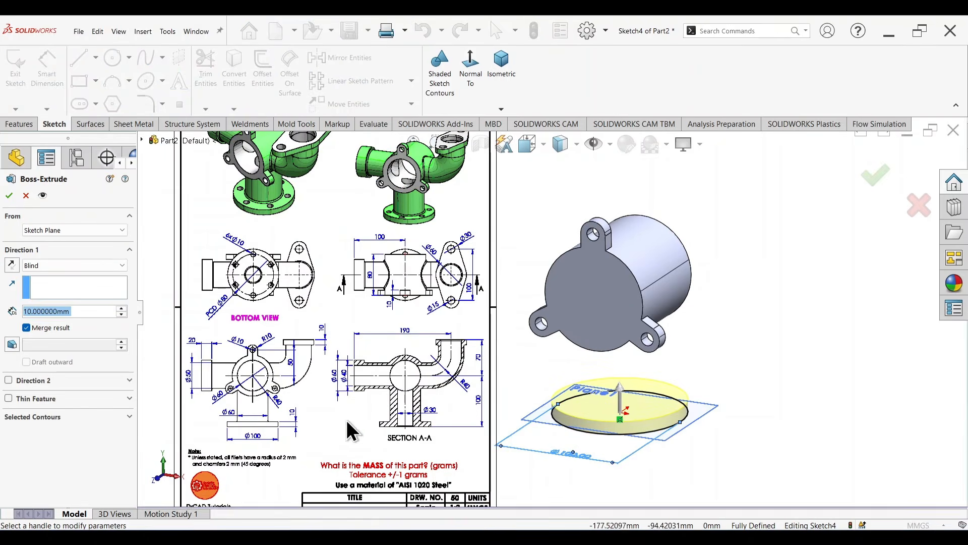
pyautogui.scroll(3, 264, 428)
pyautogui.scroll(-1, 276, 425)
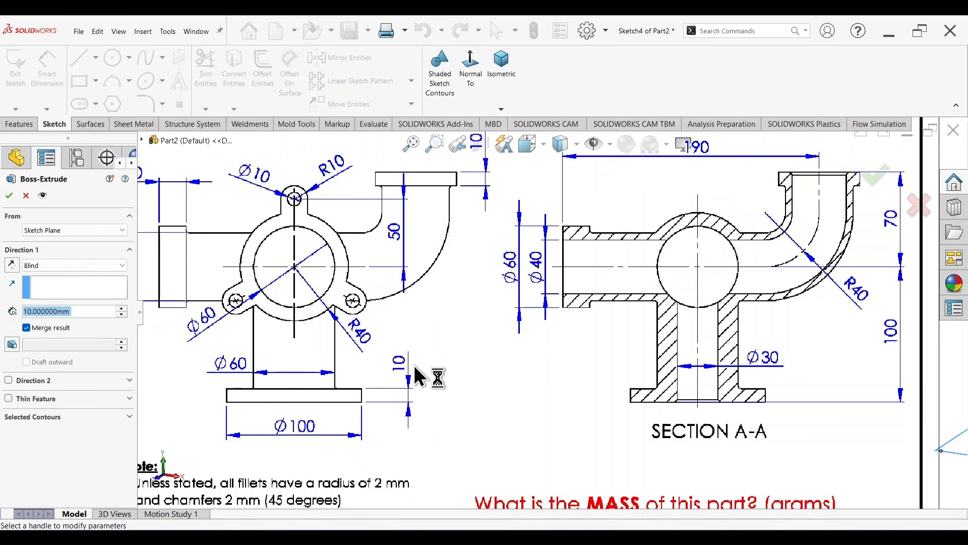
pyautogui.press('f')
pyautogui.press('Return')
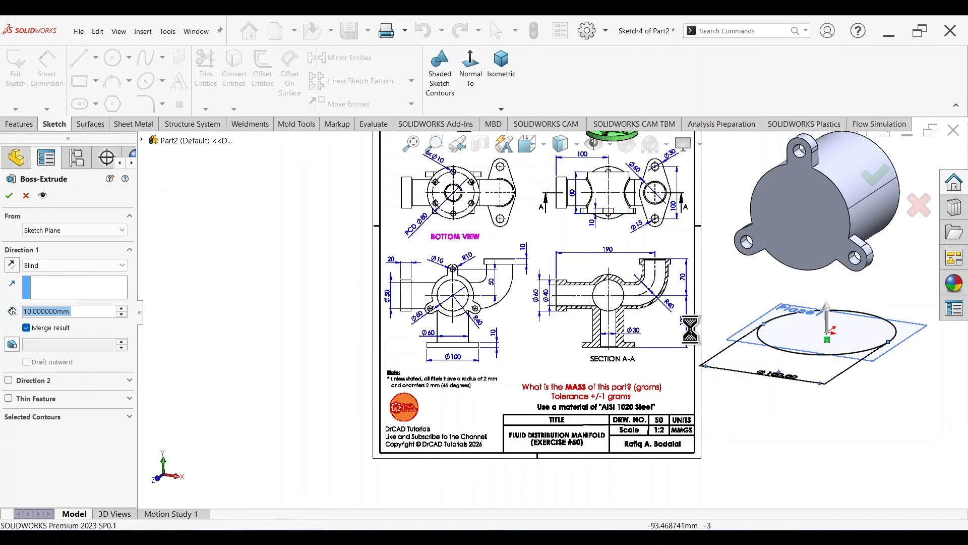
# Step: Hide the offset reference plane beneath the base flange
pyautogui.scroll(3, 808, 316)
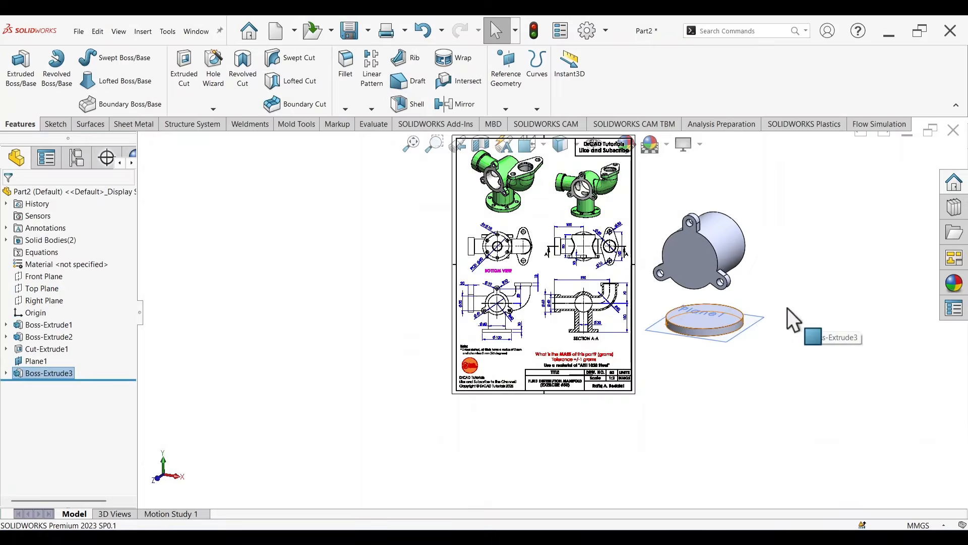
pyautogui.scroll(-3, 787, 308)
pyautogui.rightClick(685, 328)
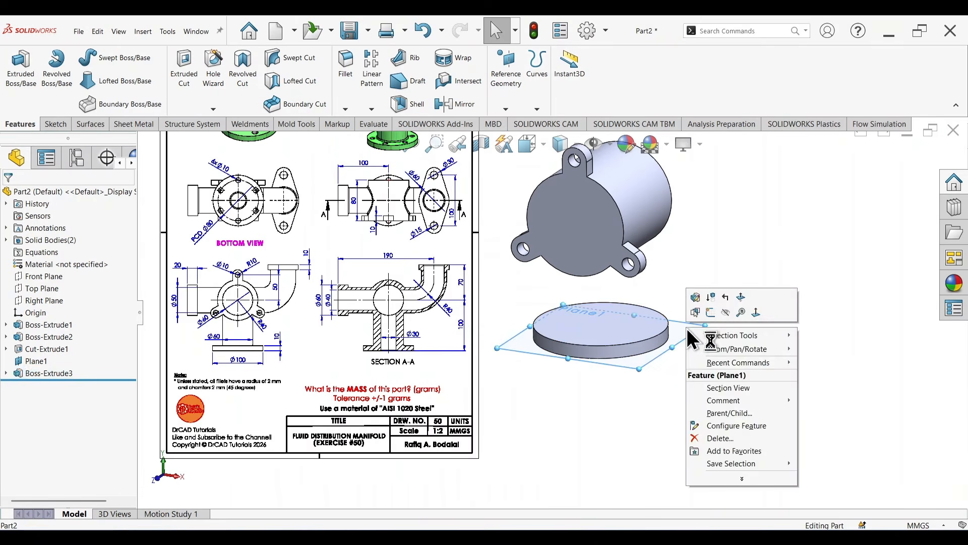
pyautogui.click(721, 313)
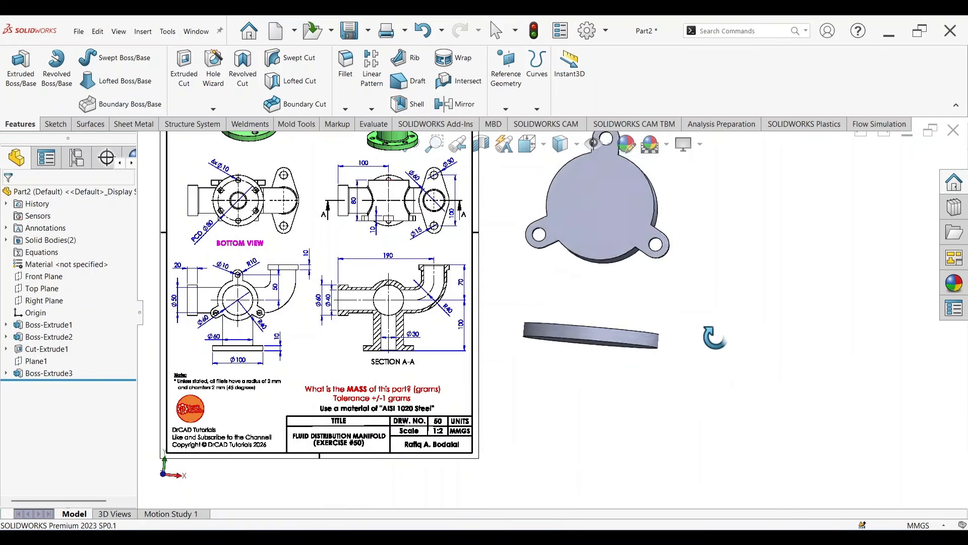
# Step: Start a sketch on the base flange's upper face and draw a circle about 51 mm in diameter centred on the origin
pyautogui.click(604, 321)
pyautogui.click(647, 290)
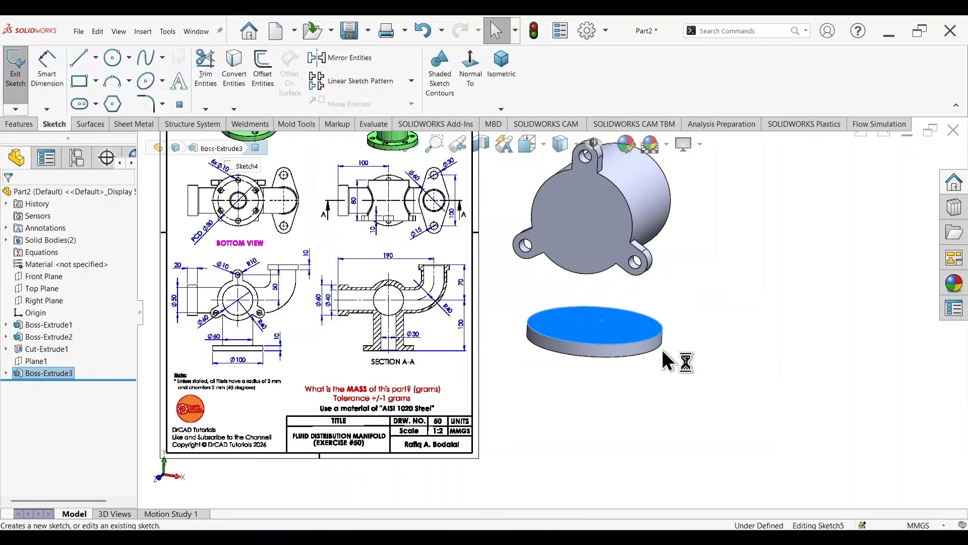
pyautogui.moveTo(654, 428); pyautogui.dragTo(778, 430, button='right')
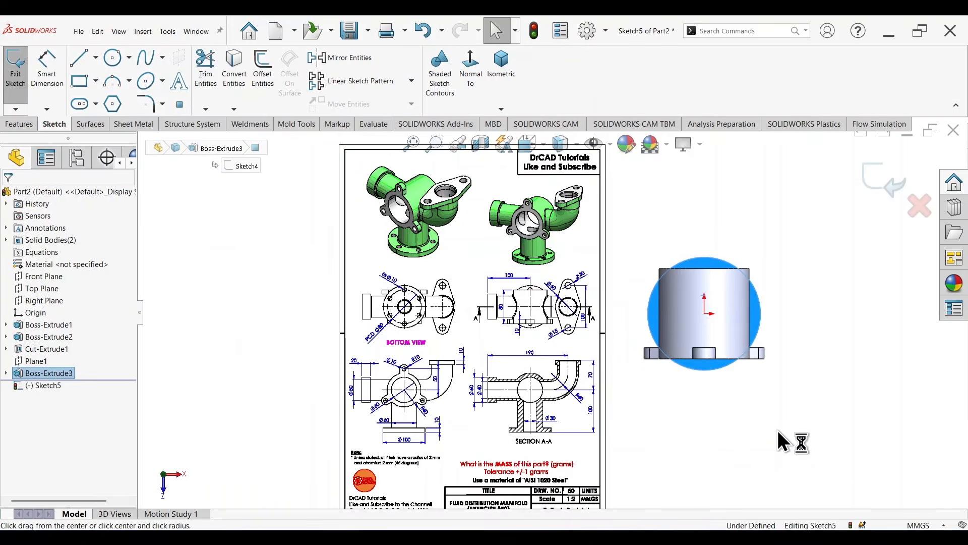
pyautogui.click(704, 314)
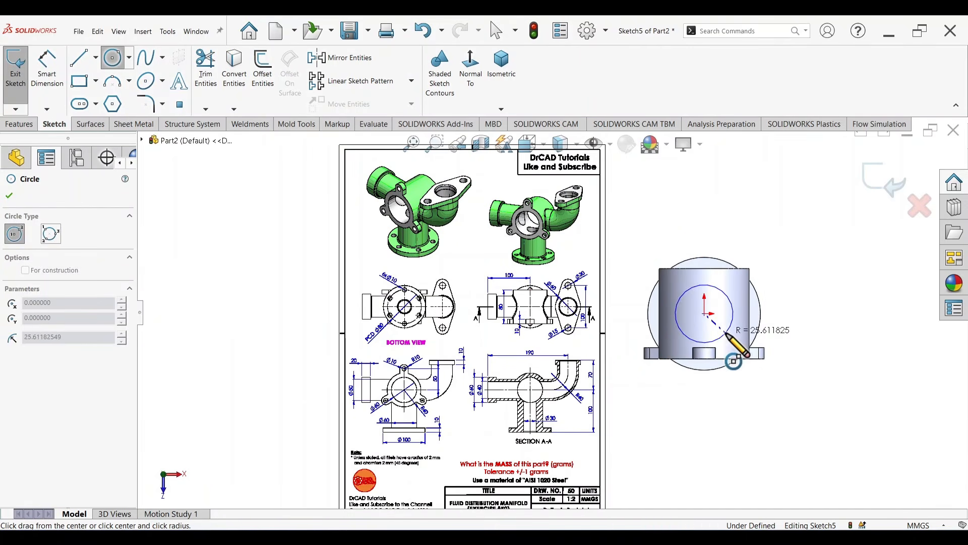
pyautogui.click(721, 337)
# Step: Check the lower pipe's size in the drawing's front view and dimension the new circle's diameter to 60 mm
pyautogui.moveTo(815, 470); pyautogui.dragTo(801, 311, button='right')
pyautogui.scroll(-6, 434, 419)
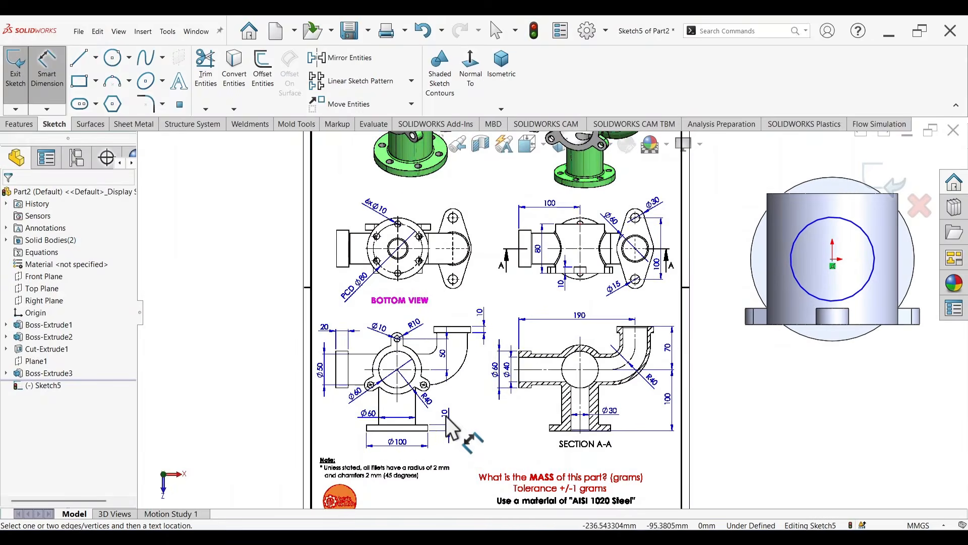
pyautogui.scroll(-1, 425, 421)
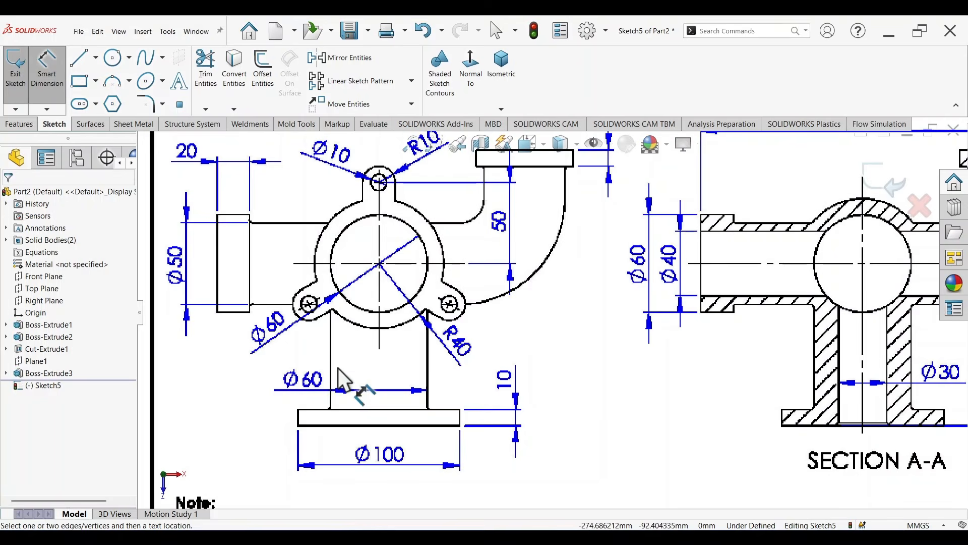
pyautogui.scroll(5, 589, 356)
pyautogui.scroll(-2, 739, 260)
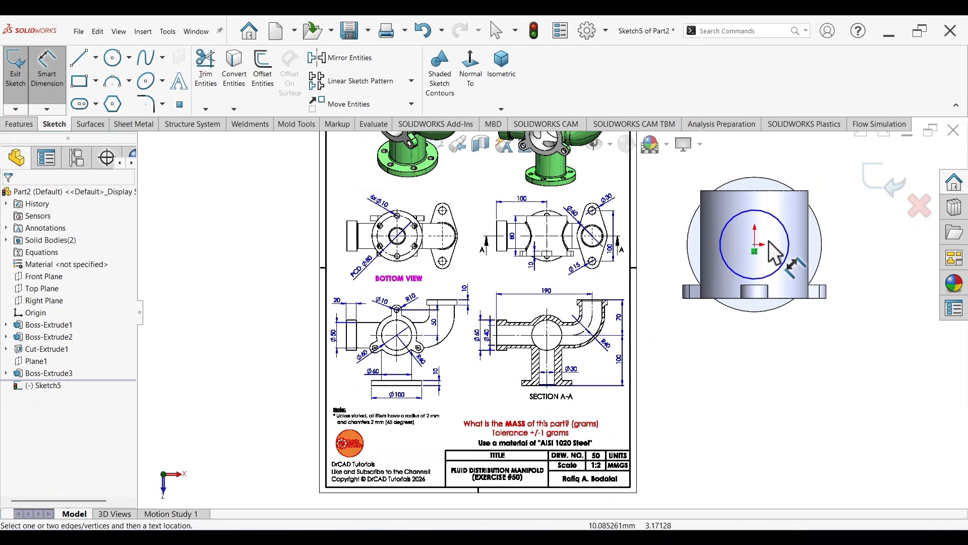
pyautogui.click(789, 237)
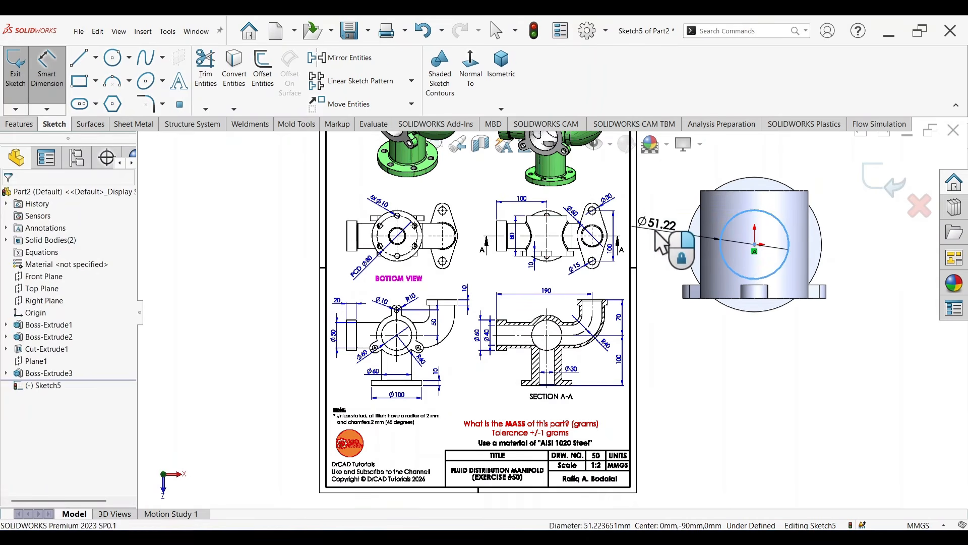
pyautogui.click(655, 235)
pyautogui.write('60')
pyautogui.press('Return')
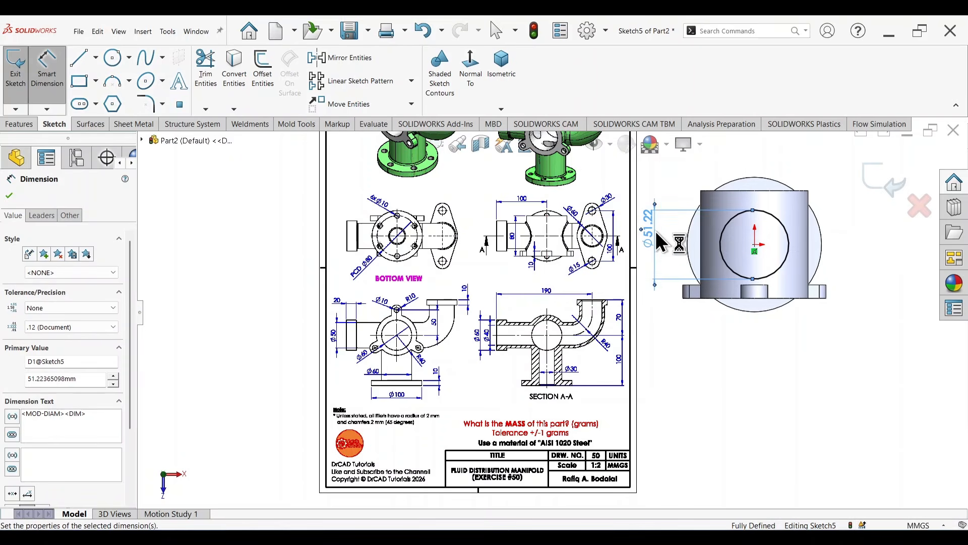
# Step: Extrude the 60 mm circle from the flange to the cylindrical body with the Up To Next end condition, merging the result
pyautogui.press('s')
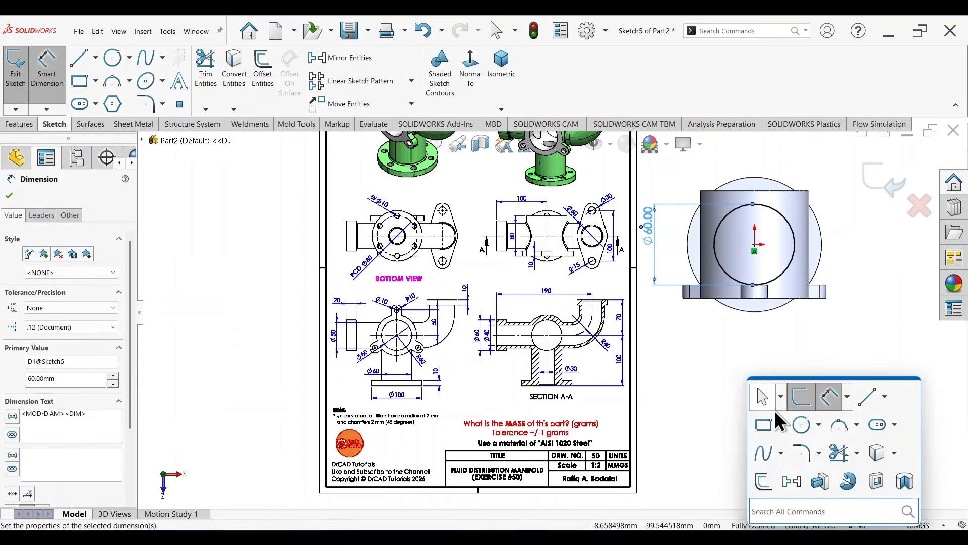
pyautogui.click(819, 483)
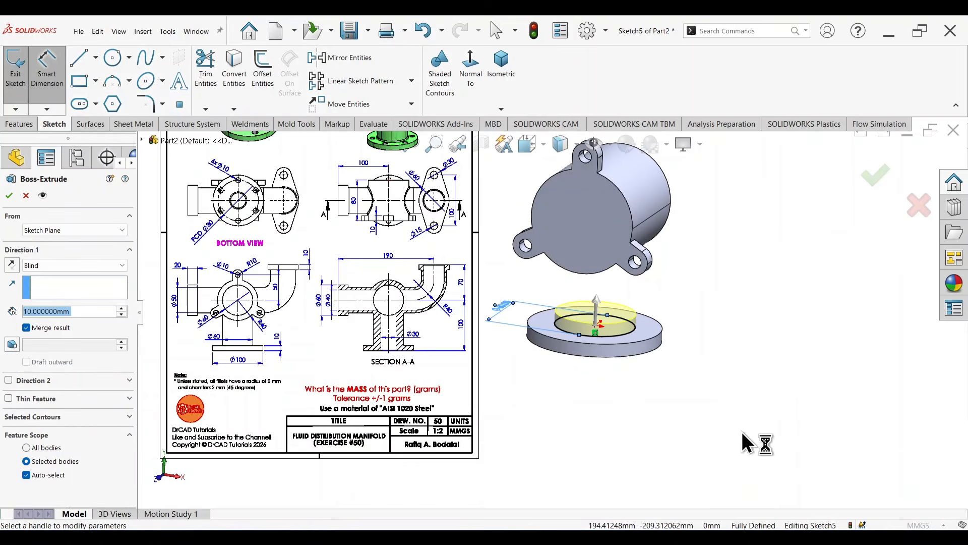
pyautogui.moveTo(741, 389); pyautogui.dragTo(726, 395, button='middle')
pyautogui.rightClick(739, 280)
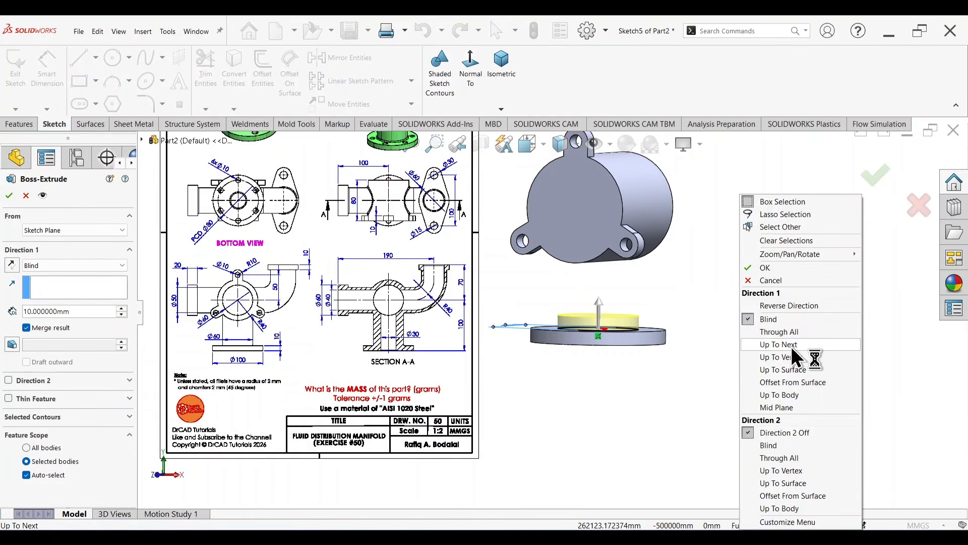
pyautogui.click(787, 345)
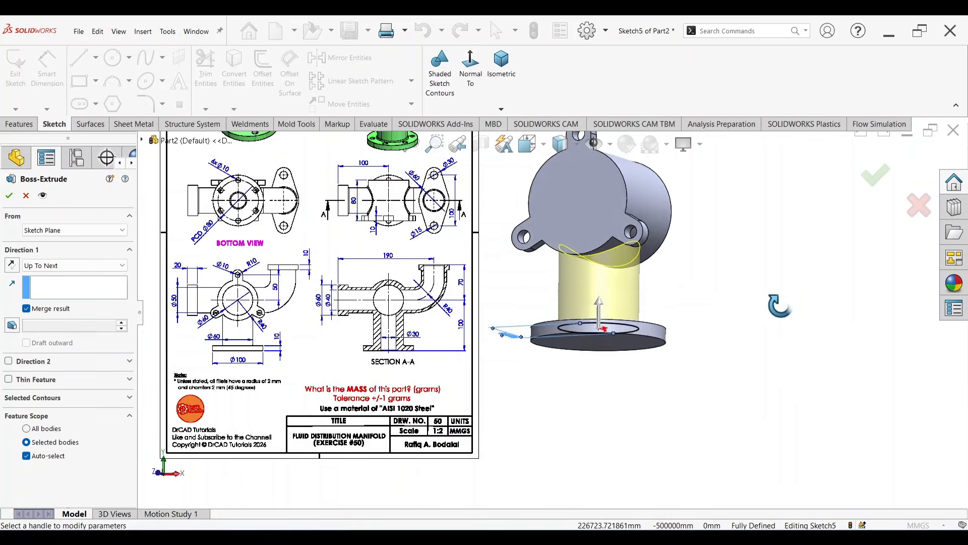
pyautogui.moveTo(770, 348); pyautogui.dragTo(702, 270, button='middle')
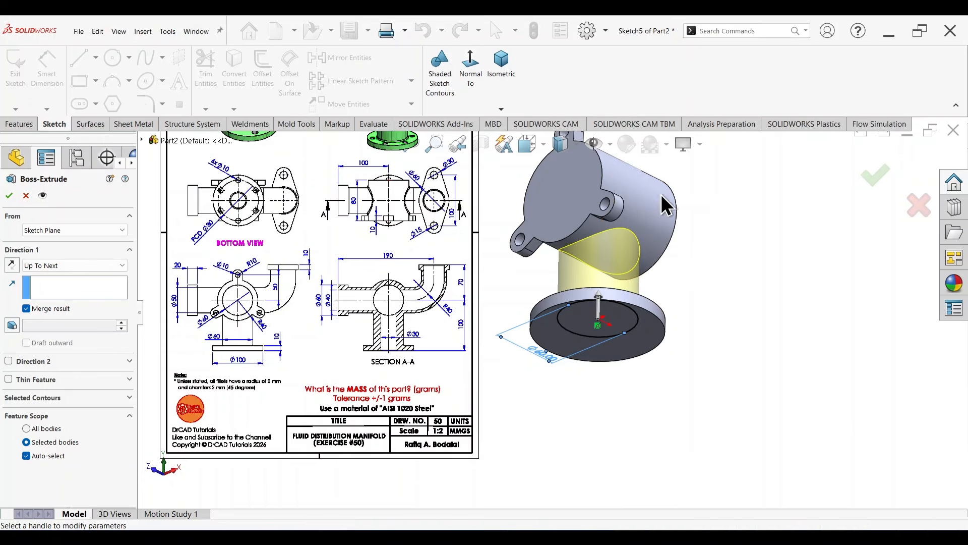
pyautogui.click(875, 174)
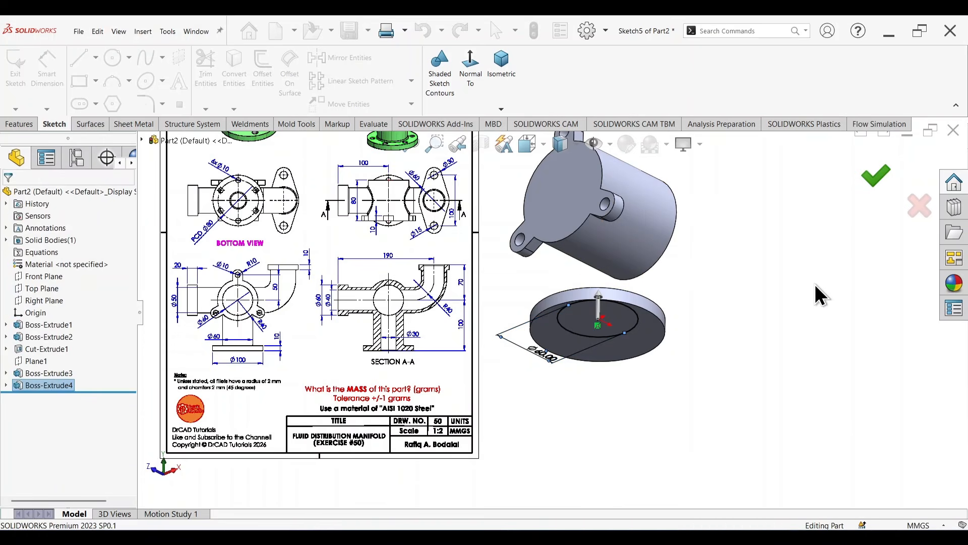
# Step: Inspect the joined lower pipe and examine the base flange's hole pattern in the reference drawing
pyautogui.moveTo(816, 292)
pyautogui.mouseDown(button='middle')
pyautogui.moveTo(795, 277)
pyautogui.moveTo(791, 396)
pyautogui.moveTo(747, 348)
pyautogui.mouseUp(button='middle')
pyautogui.scroll(3, 587, 220)
pyautogui.scroll(-3, 590, 220)
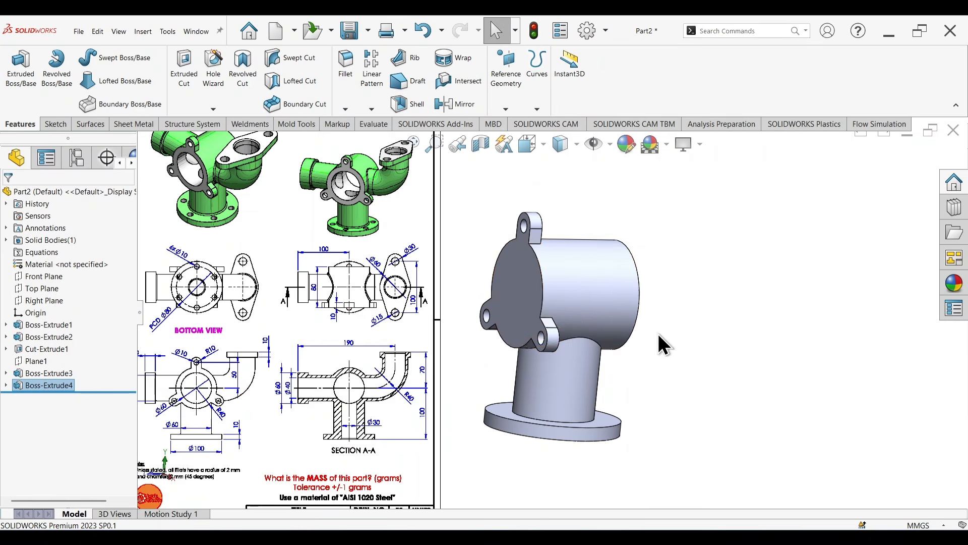
pyautogui.moveTo(658, 335)
pyautogui.mouseDown(button='middle')
pyautogui.moveTo(703, 339)
pyautogui.moveTo(662, 372)
pyautogui.mouseUp(button='middle')
pyautogui.scroll(-3, 228, 217)
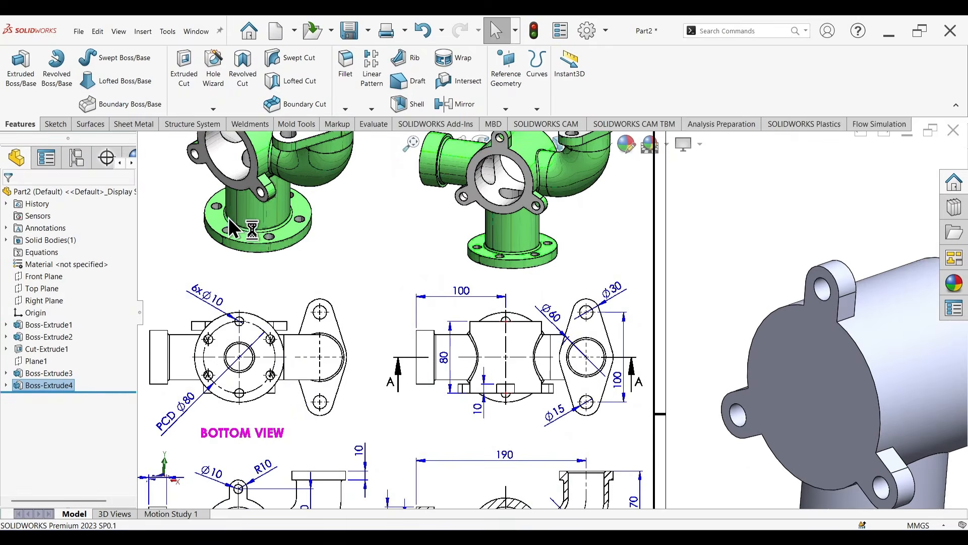
pyautogui.scroll(-3, 228, 217)
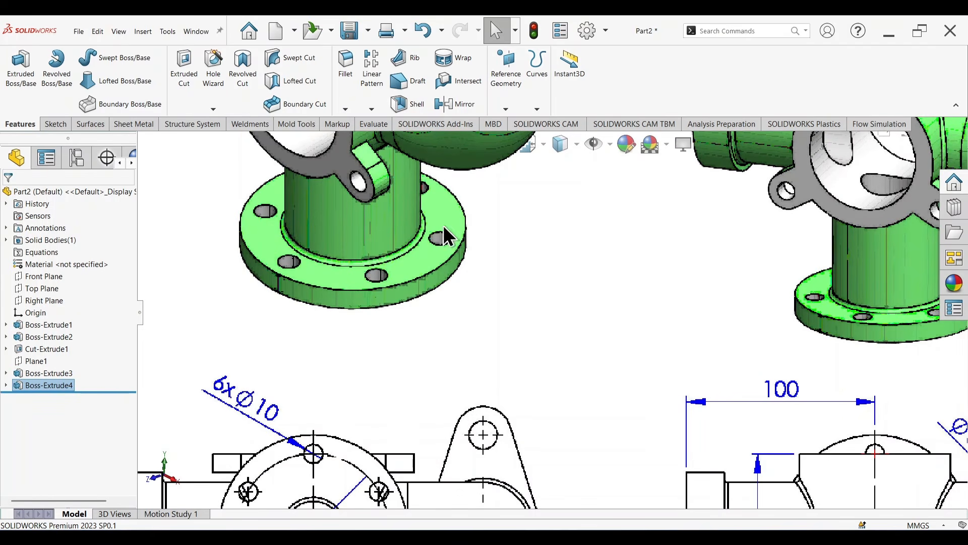
pyautogui.scroll(8, 552, 258)
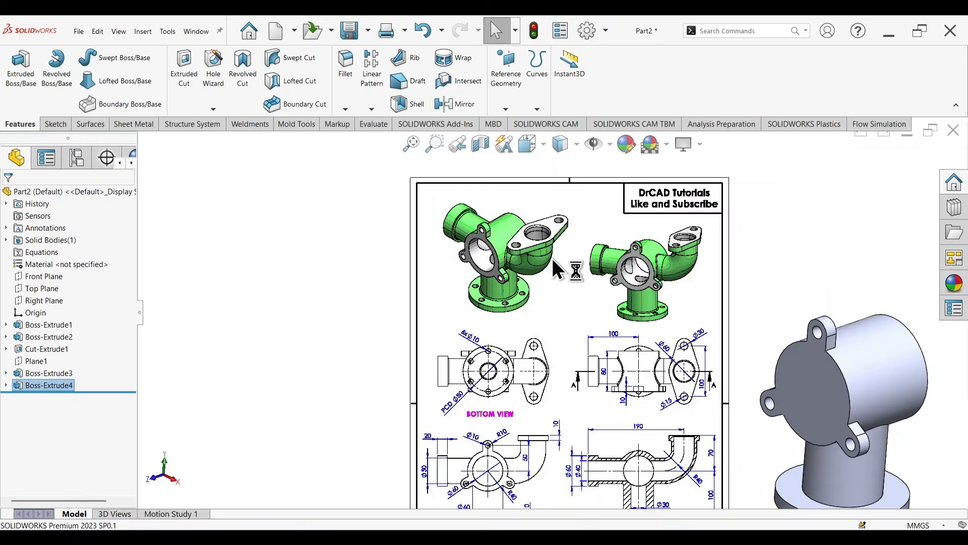
pyautogui.scroll(-2, 721, 416)
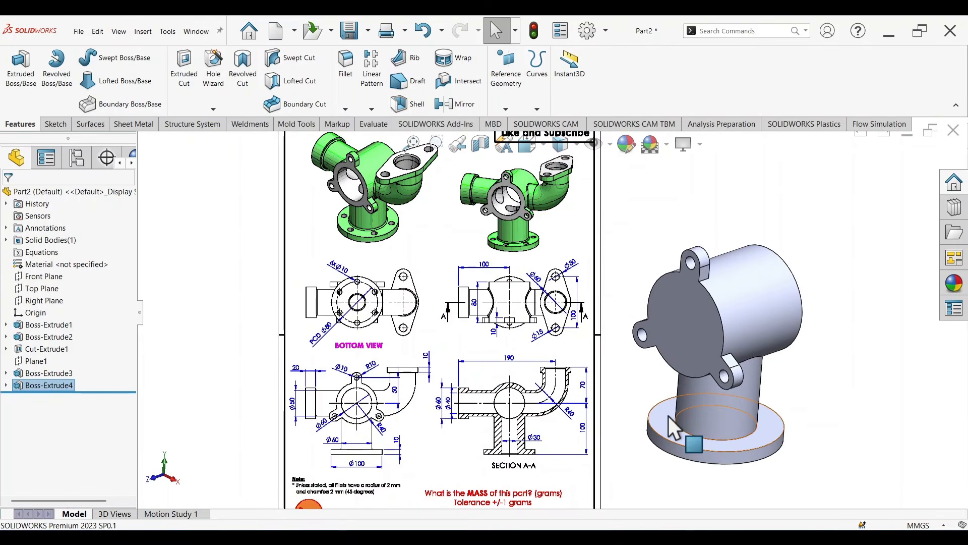
# Step: Start a sketch on the base flange's upper face and draw a circle about 88 mm in diameter centred on the origin
pyautogui.click(668, 419)
pyautogui.click(712, 370)
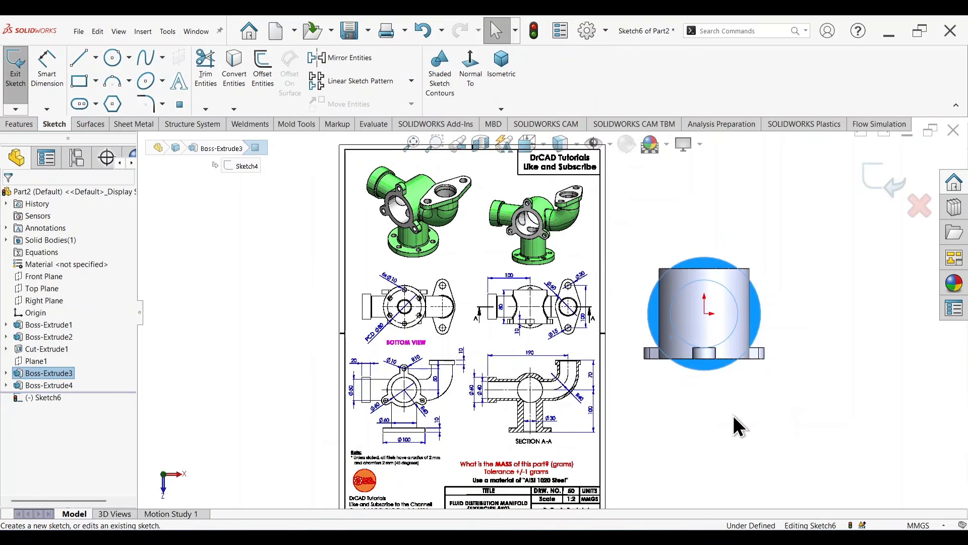
pyautogui.press('c')
pyautogui.click(705, 312)
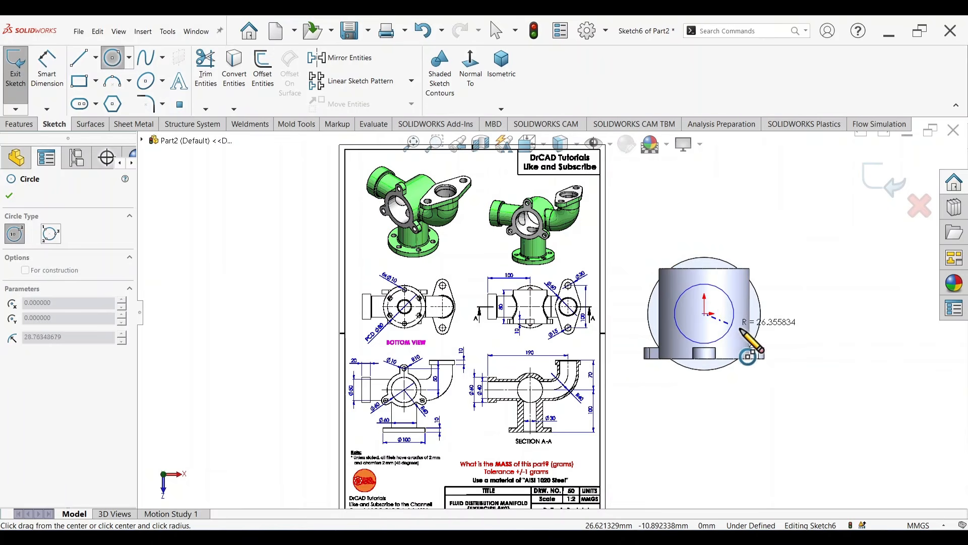
pyautogui.scroll(-5, 759, 335)
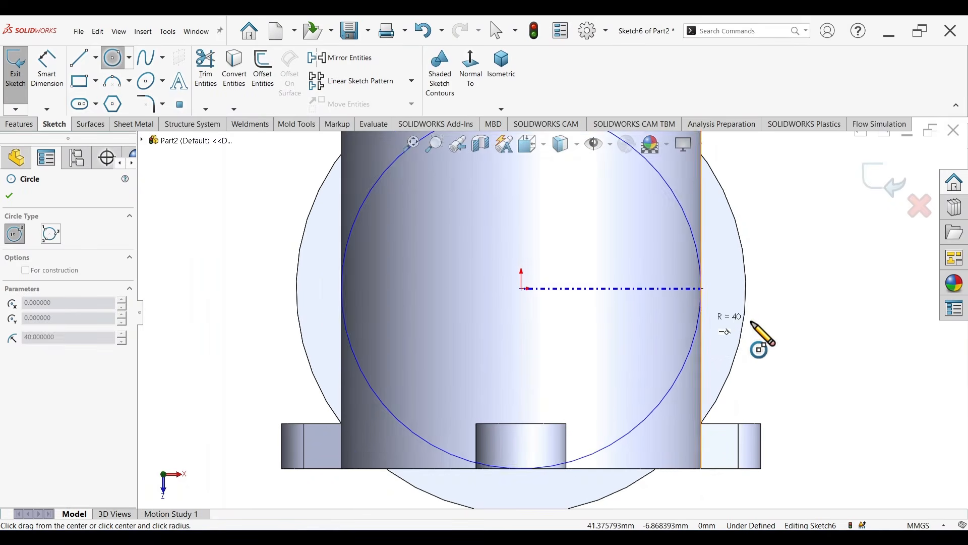
pyautogui.click(717, 319)
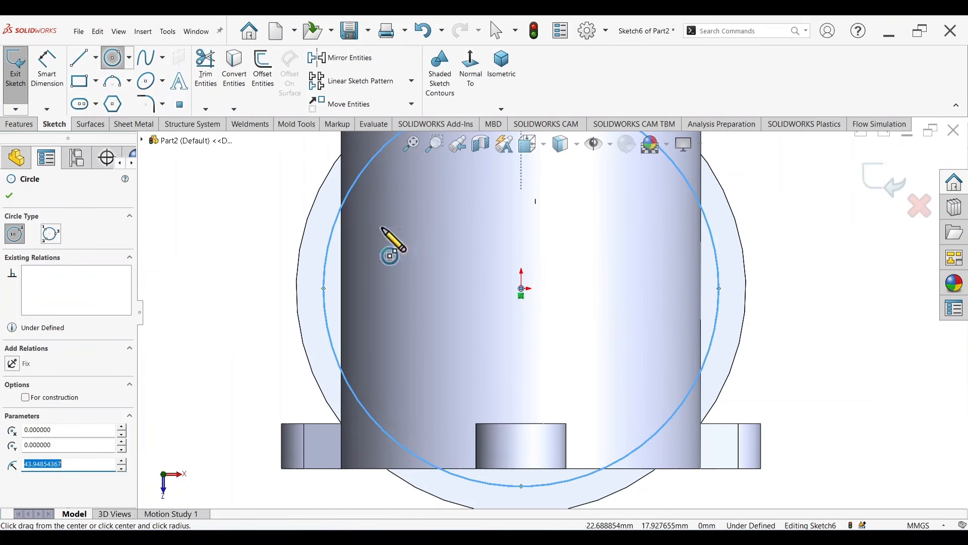
# Step: Convert the large circle centred on the origin to construction geometry
pyautogui.press('Escape')
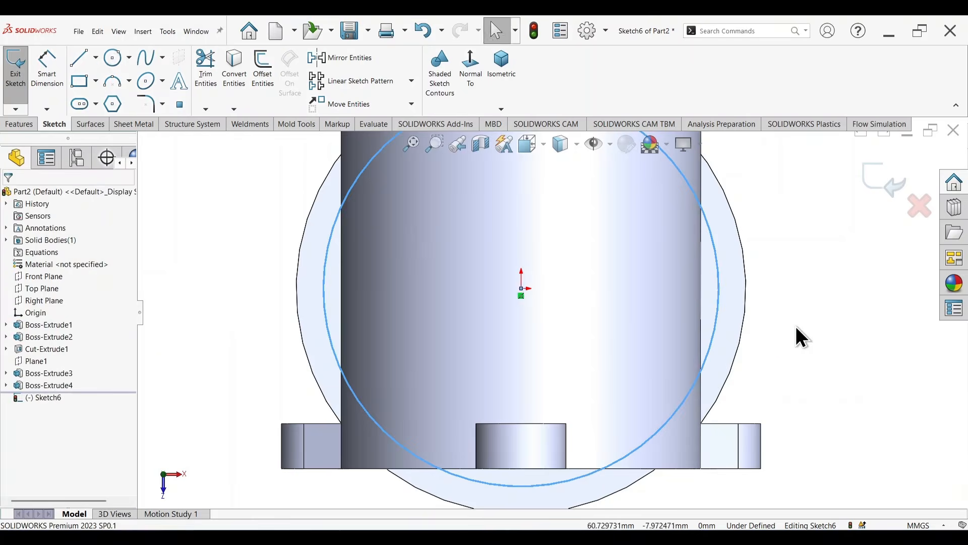
pyautogui.press('f')
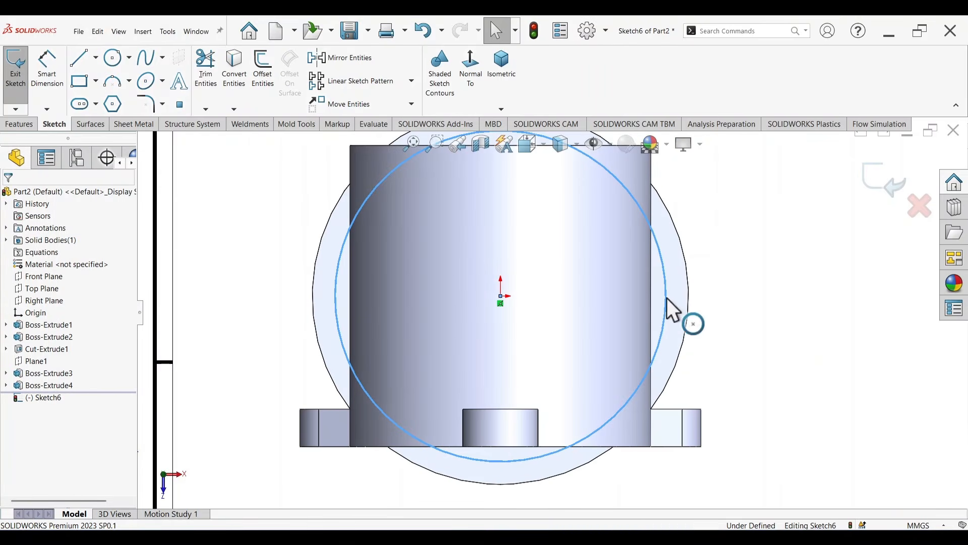
pyautogui.click(667, 298)
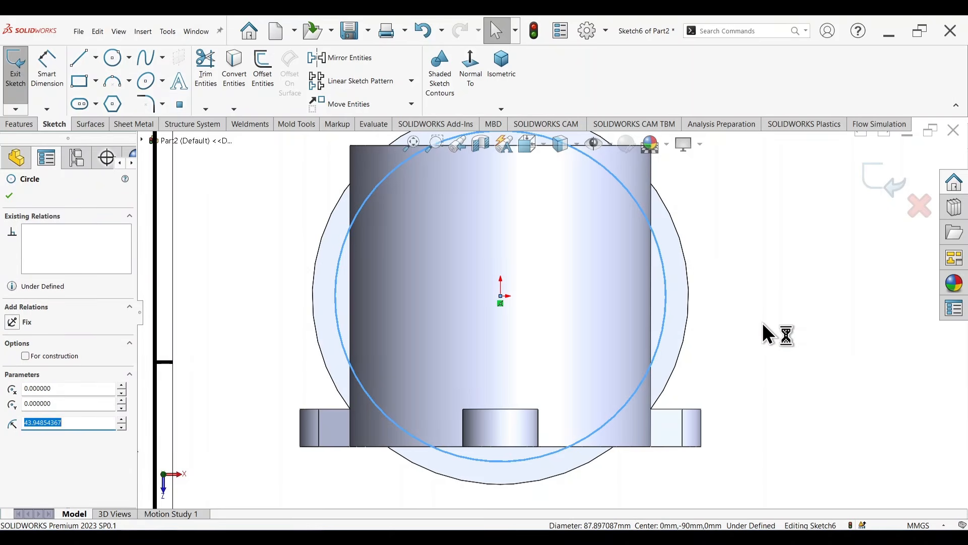
pyautogui.press('Escape')
pyautogui.scroll(3, 709, 304)
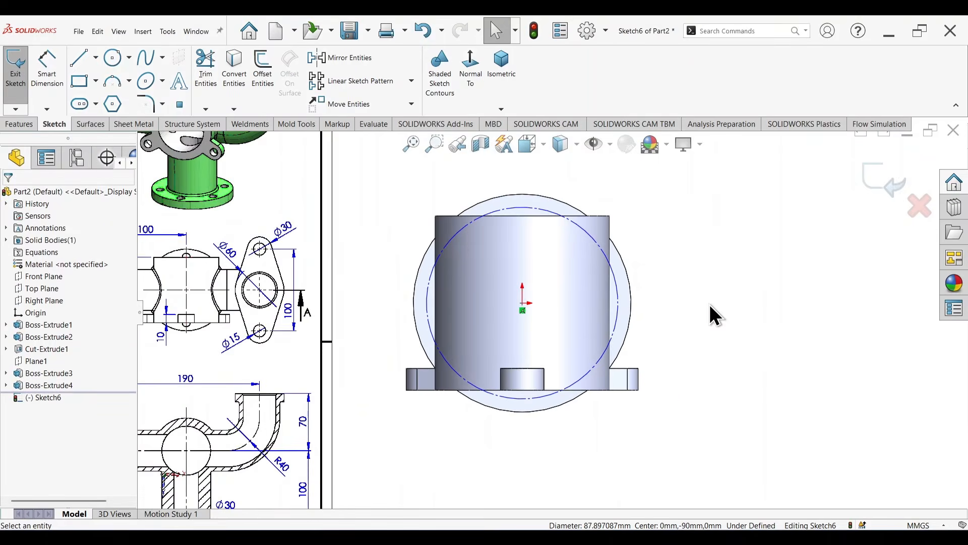
# Step: Check the hole pattern's pitch diameter in the reference drawing and dimension the construction circle's diameter to 80 mm
pyautogui.moveTo(721, 398); pyautogui.dragTo(719, 324, button='right')
pyautogui.scroll(2, 359, 395)
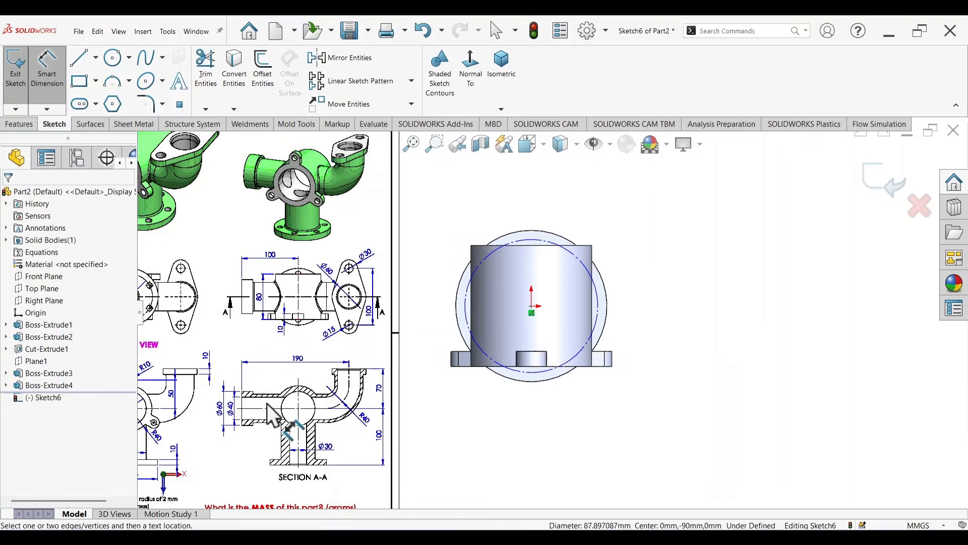
pyautogui.scroll(1, 267, 402)
pyautogui.scroll(-5, 208, 304)
pyautogui.scroll(-2, 278, 306)
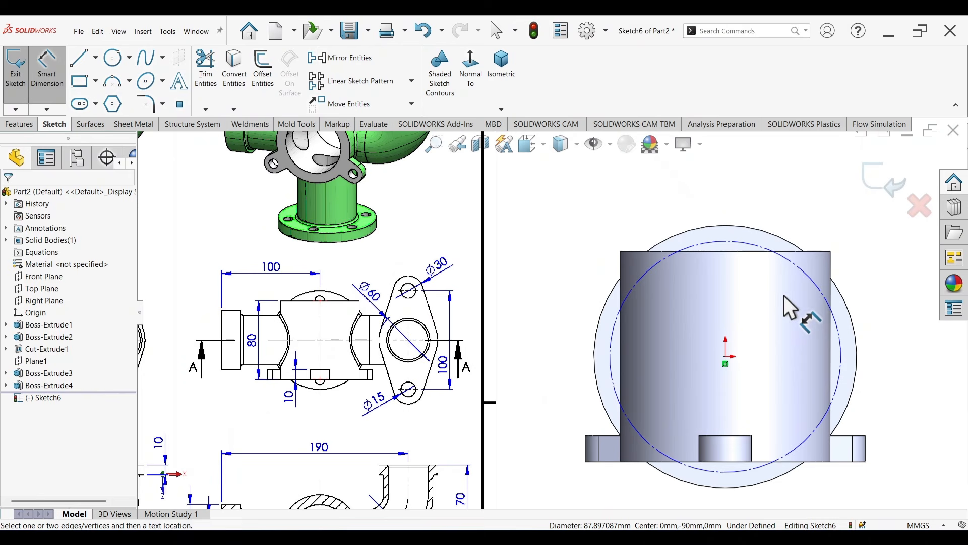
pyautogui.click(813, 266)
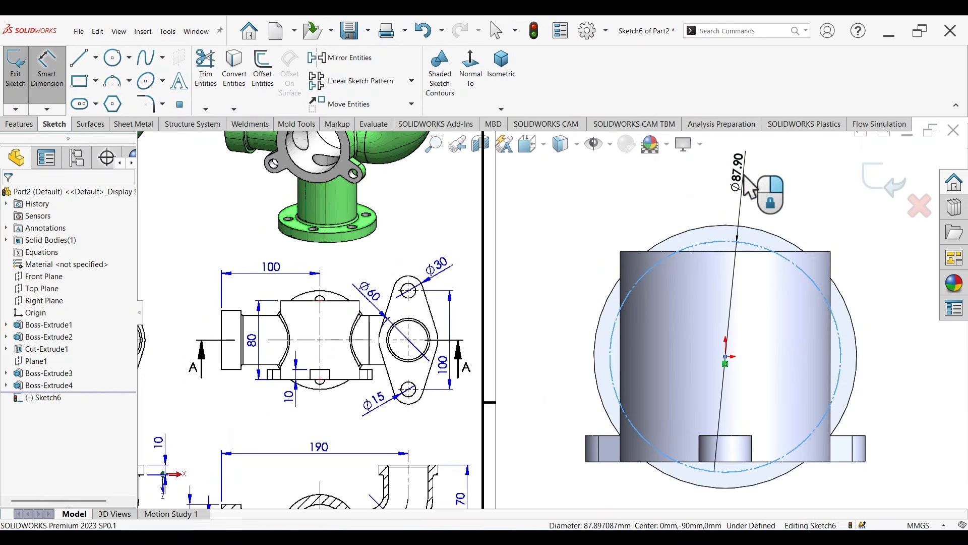
pyautogui.click(743, 174)
pyautogui.write('80')
pyautogui.press('Return')
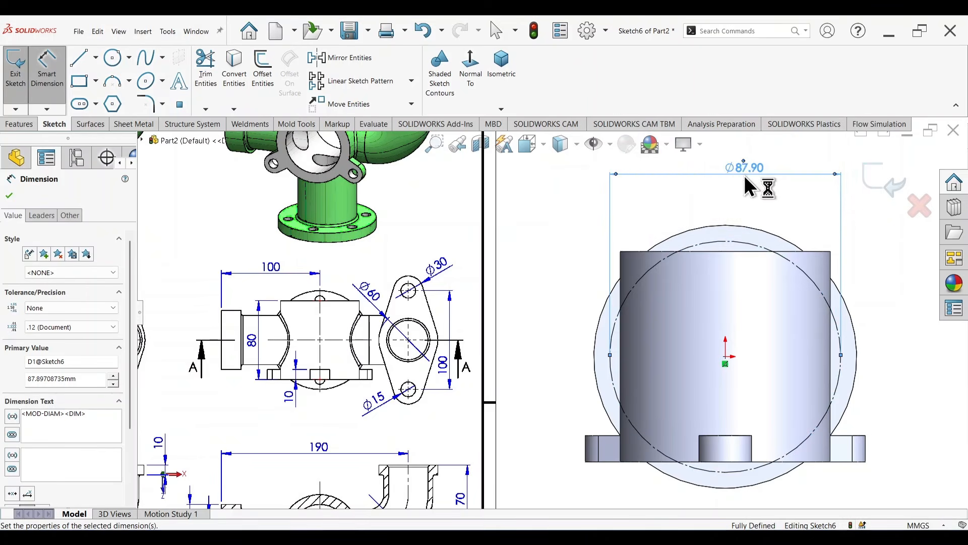
# Step: Draw a small circle centred on the construction circle's upper quadrant point and dimension its diameter to 10 mm
pyautogui.moveTo(538, 280); pyautogui.dragTo(599, 283, button='right')
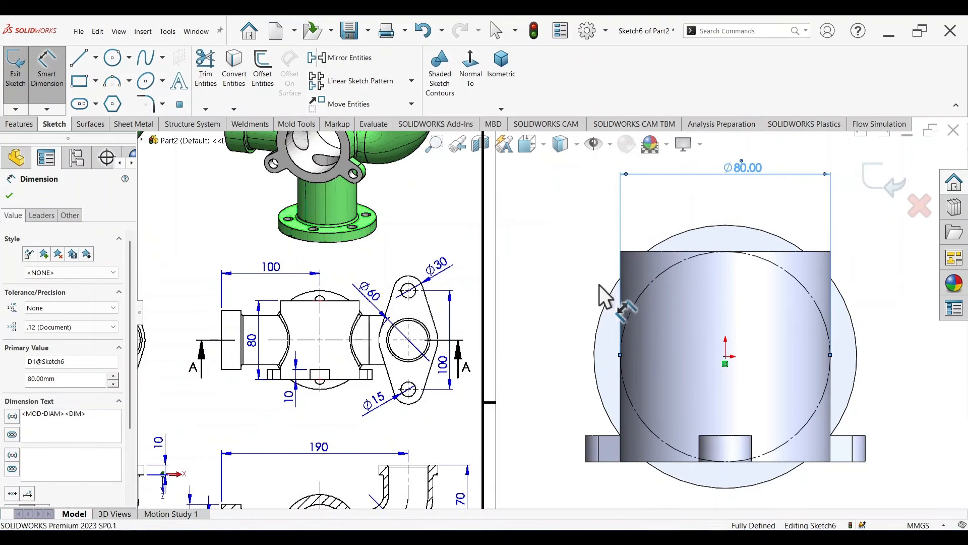
pyautogui.click(725, 251)
pyautogui.click(732, 267)
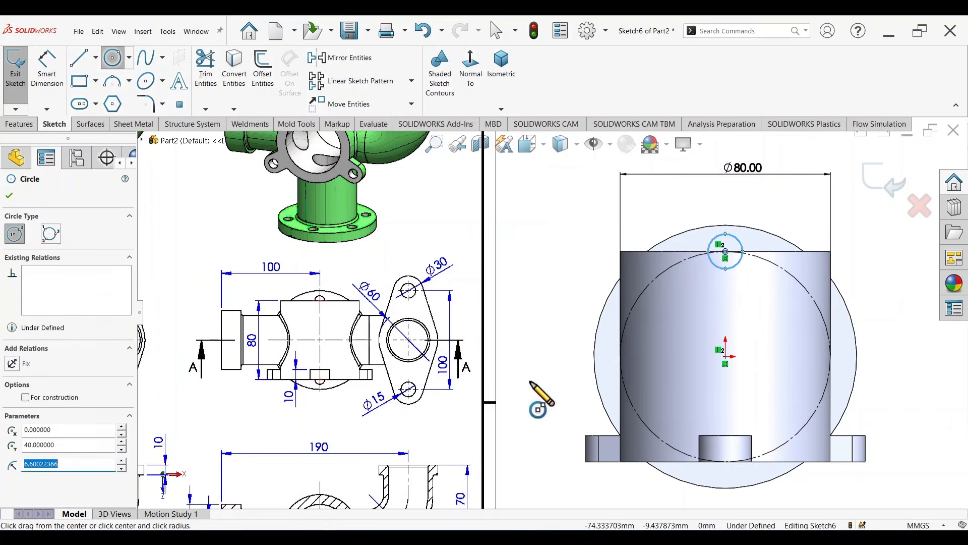
pyautogui.moveTo(539, 263); pyautogui.dragTo(546, 233, button='right')
pyautogui.click(741, 244)
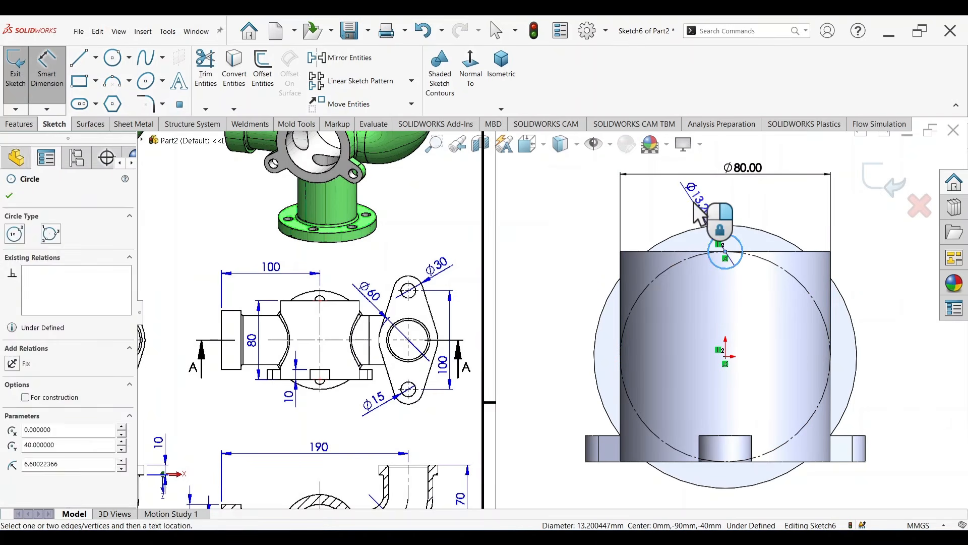
pyautogui.click(694, 200)
pyautogui.press('Return')
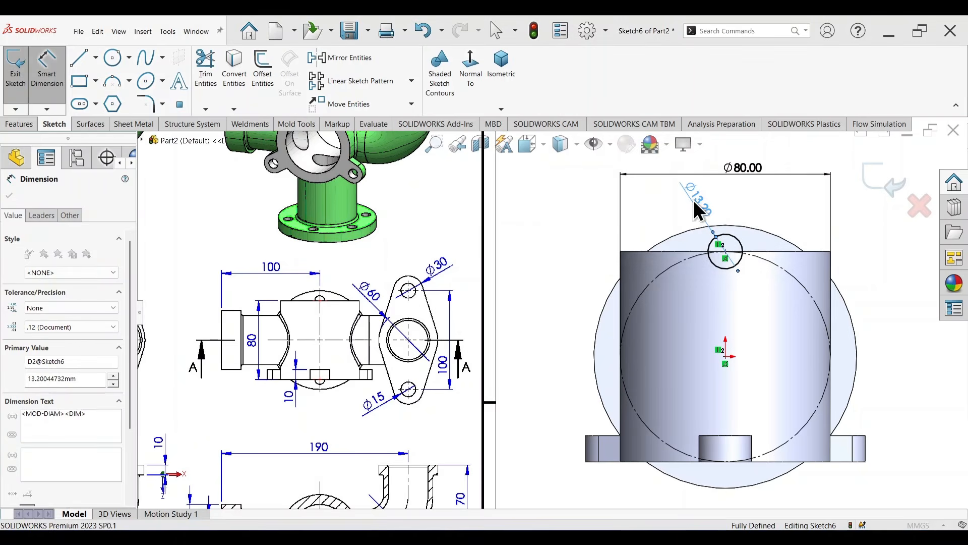
# Step: Pattern the 10 mm circle circularly around the origin with 6 equally spaced instances over 360 degrees
pyautogui.click(411, 81)
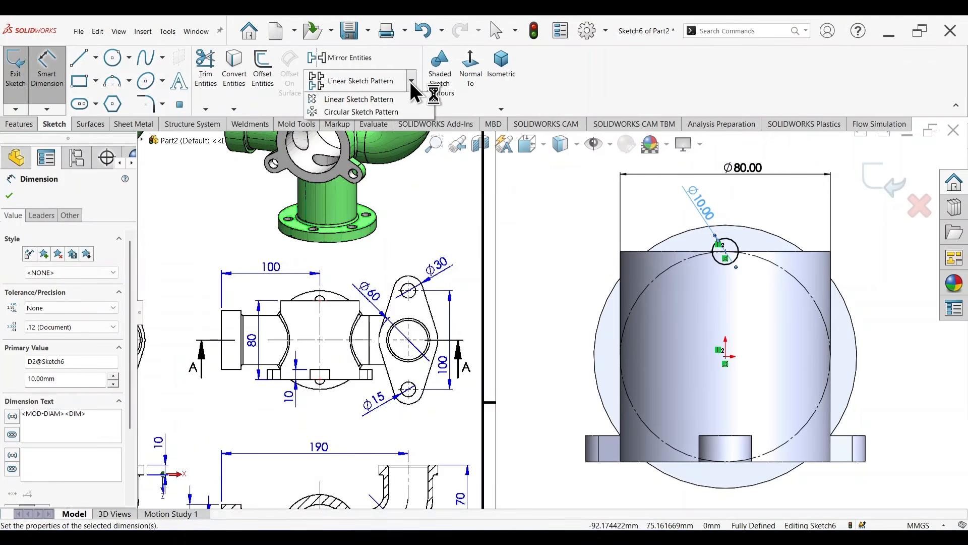
pyautogui.click(379, 112)
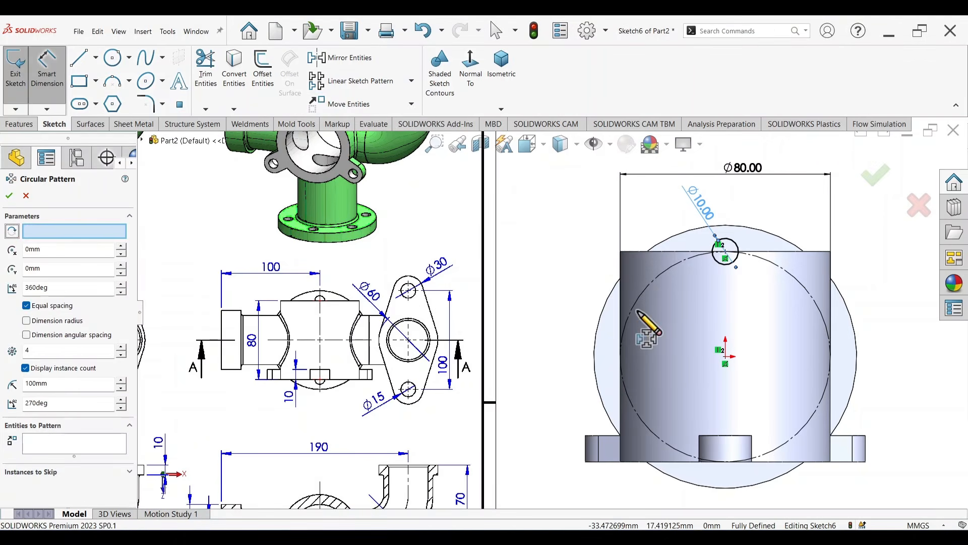
pyautogui.click(735, 265)
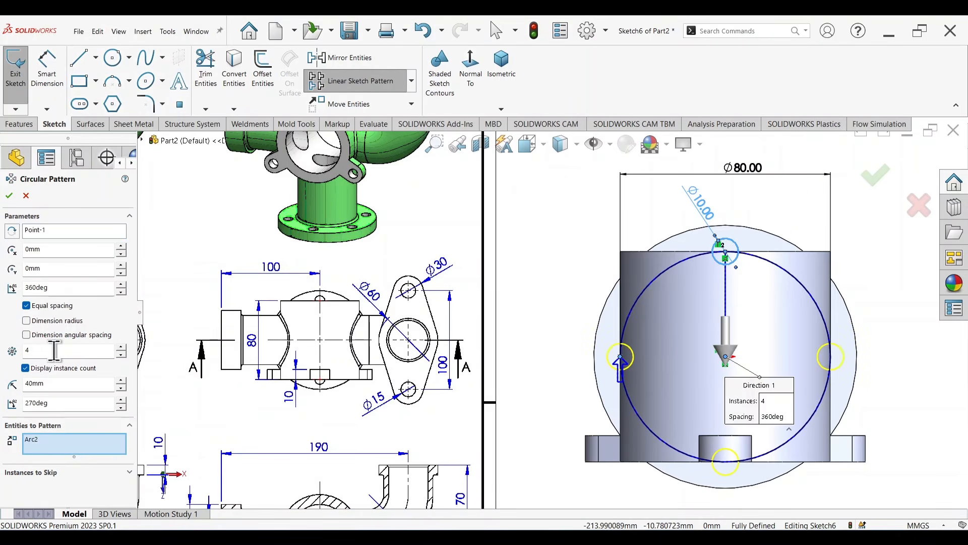
pyautogui.write('6')
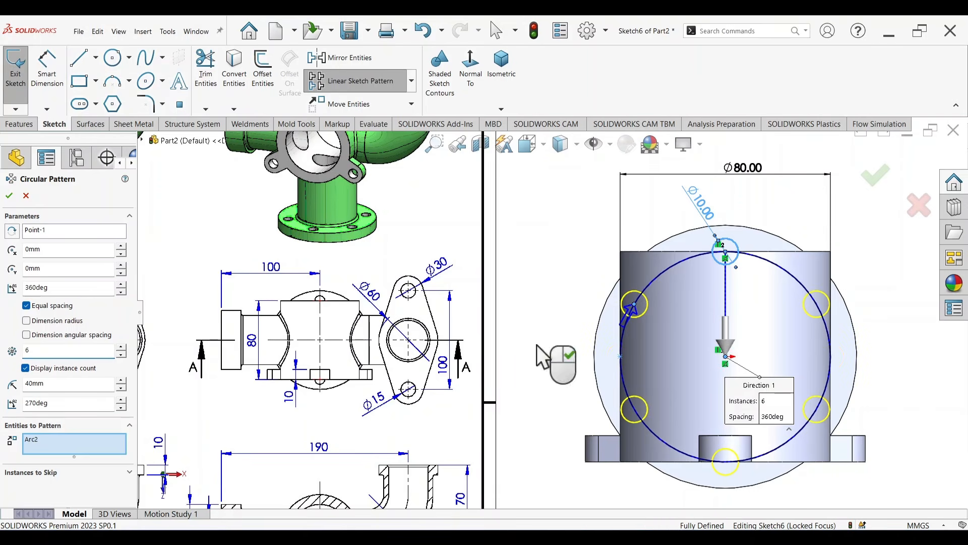
pyautogui.click(877, 179)
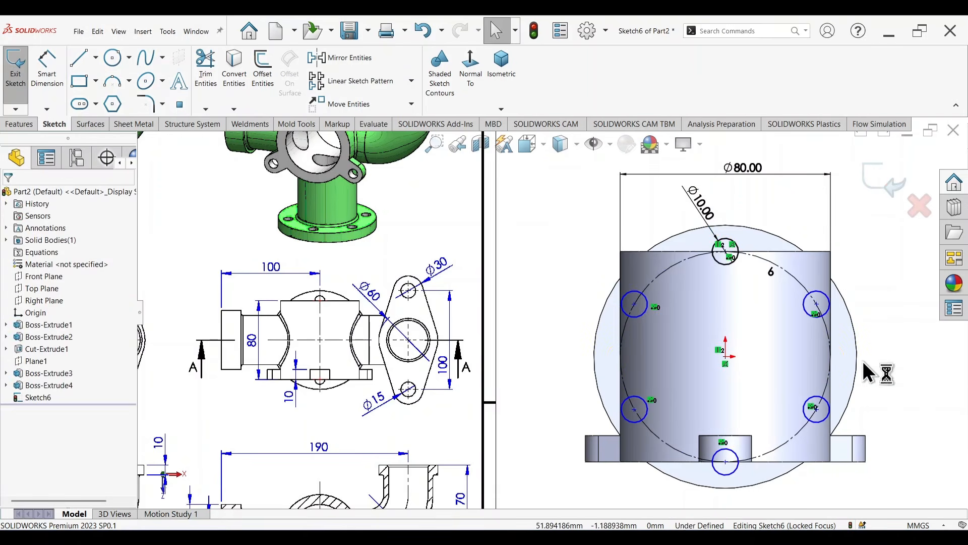
# Step: Cut the six 10 mm circles through the base flange with an extruded cut using the Up To Next end condition
pyautogui.press('f')
pyautogui.moveTo(796, 385); pyautogui.dragTo(781, 277, button='middle')
pyautogui.press('s')
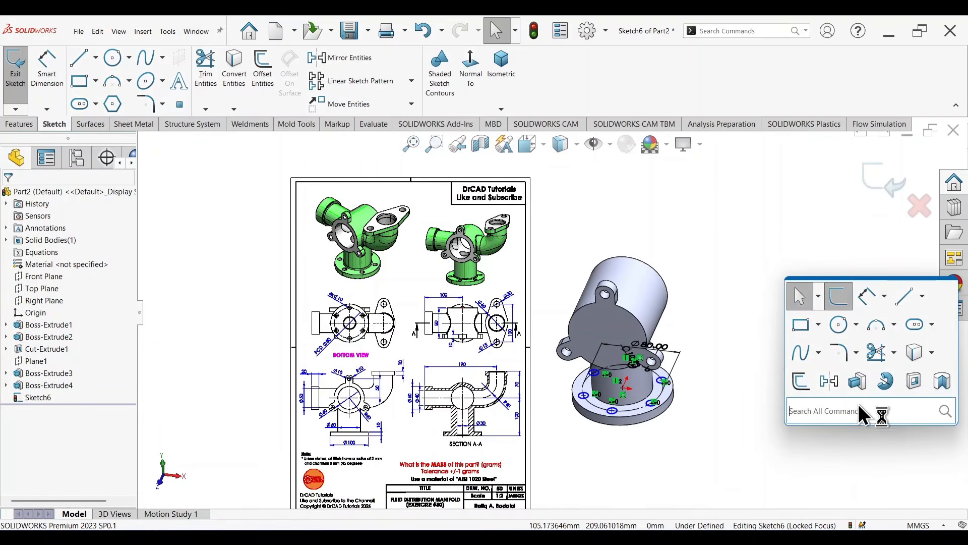
pyautogui.click(919, 384)
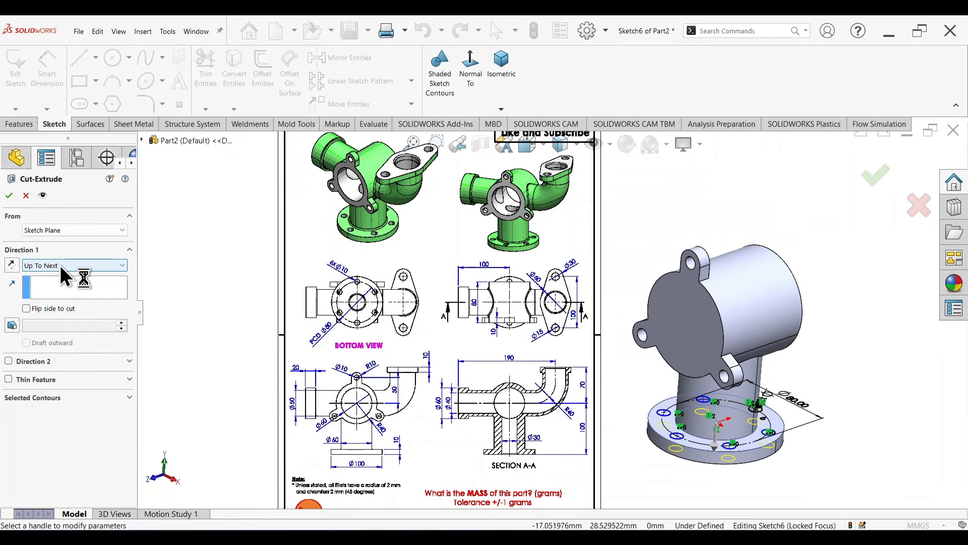
pyautogui.click(880, 177)
pyautogui.moveTo(867, 386); pyautogui.dragTo(880, 337, button='middle')
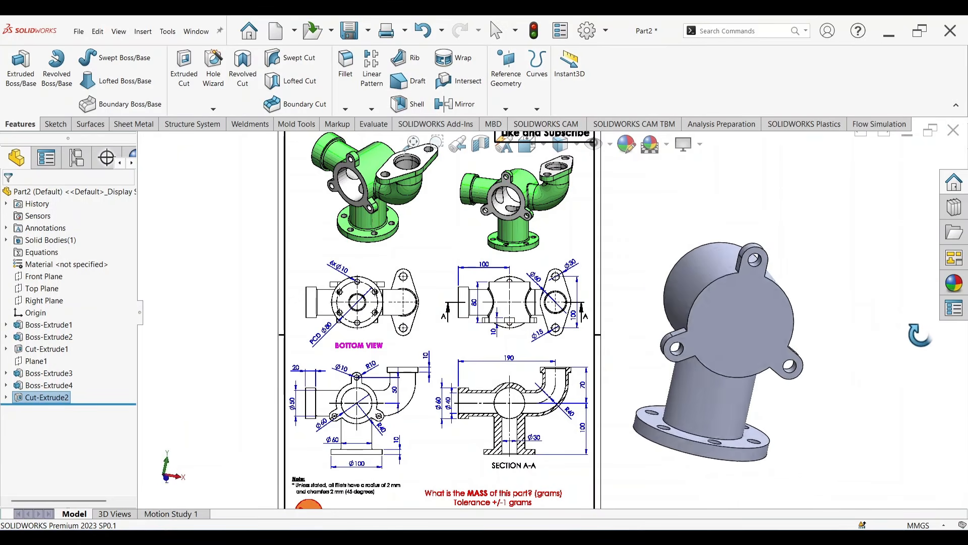
pyautogui.press('Escape')
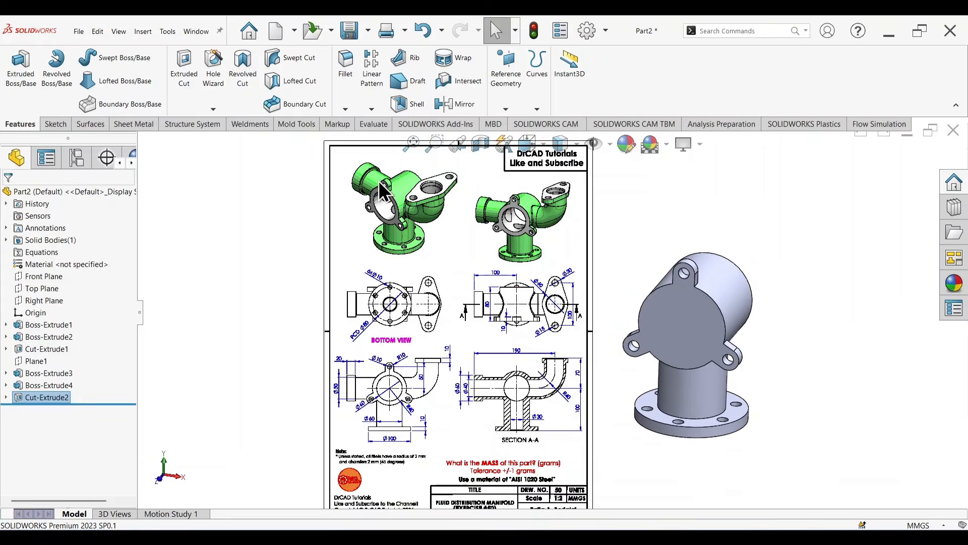
# Step: Examine the side pipe, the elbow and the oval flange in the reference drawing's two isometric views
pyautogui.scroll(-6, 379, 181)
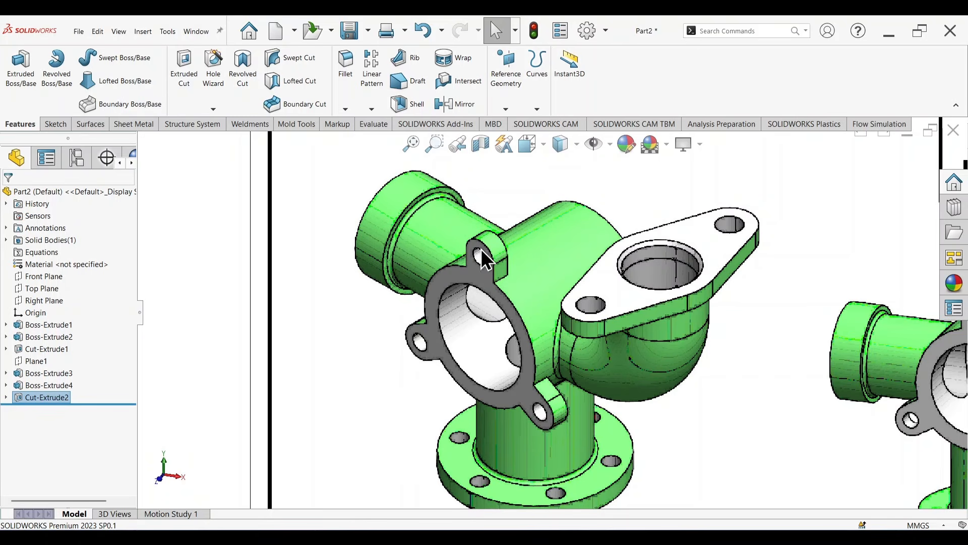
pyautogui.scroll(5, 590, 366)
pyautogui.scroll(-5, 598, 324)
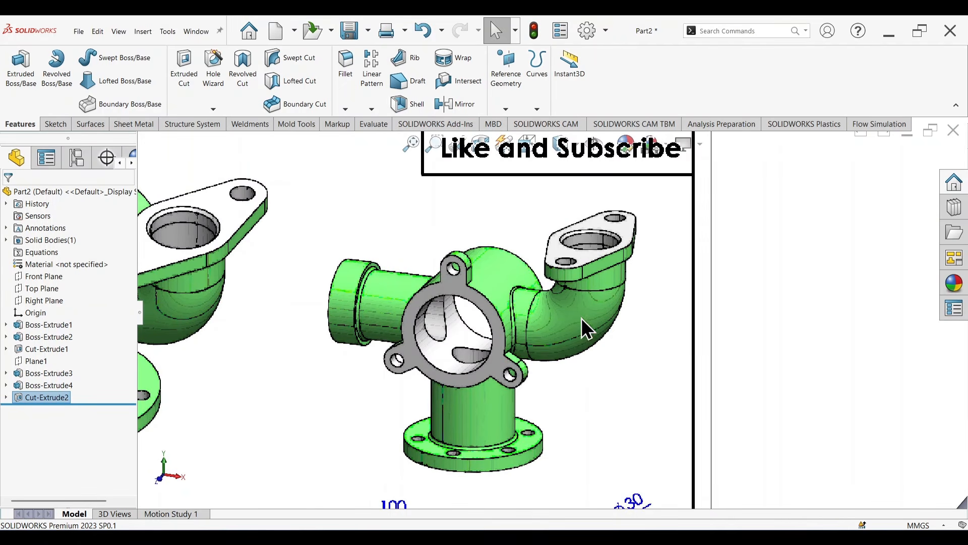
pyautogui.scroll(5, 609, 301)
pyautogui.scroll(-5, 558, 322)
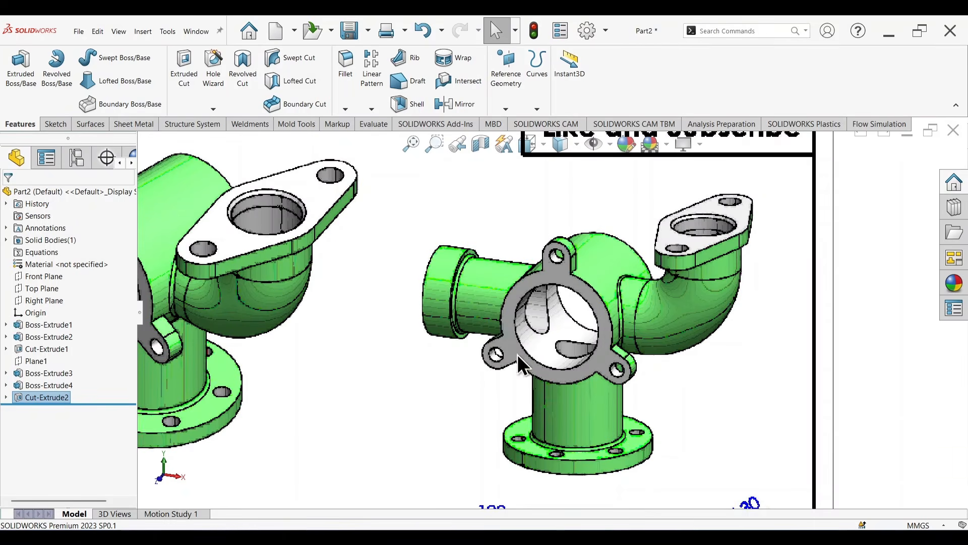
pyautogui.scroll(5, 592, 452)
pyautogui.scroll(-3, 585, 428)
pyautogui.scroll(2, 493, 378)
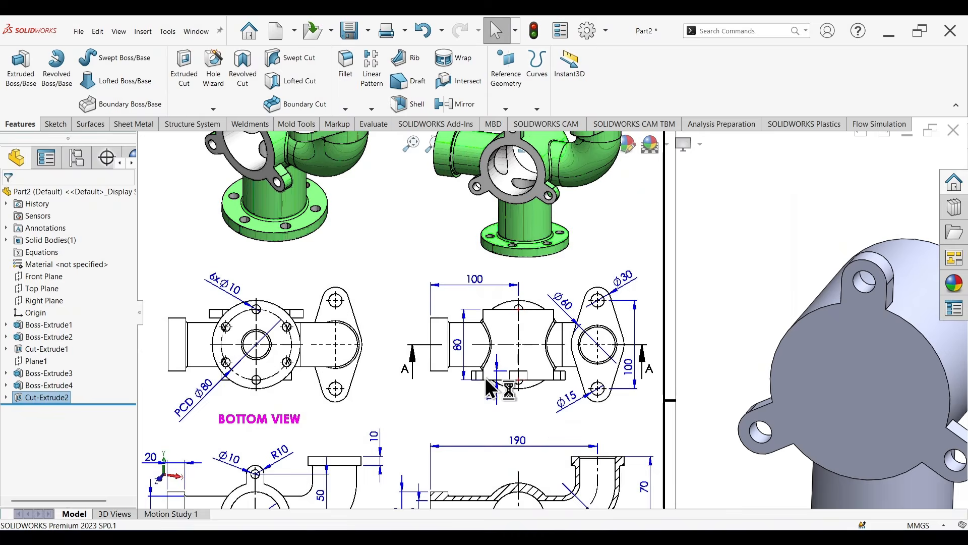
# Step: Study the side pipe and elbow dimensions in the drawing's orthographic views and Section A-A
pyautogui.scroll(-2, 480, 378)
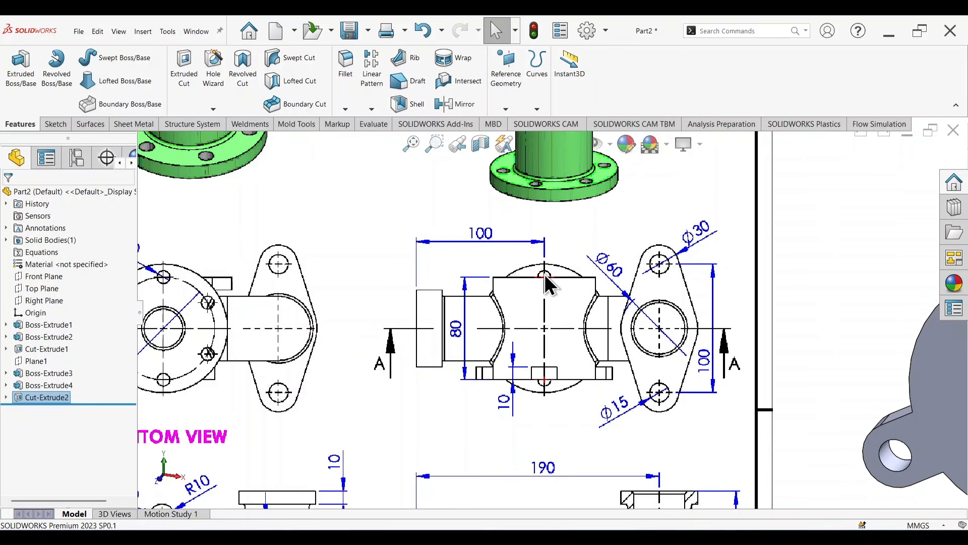
pyautogui.scroll(3, 553, 392)
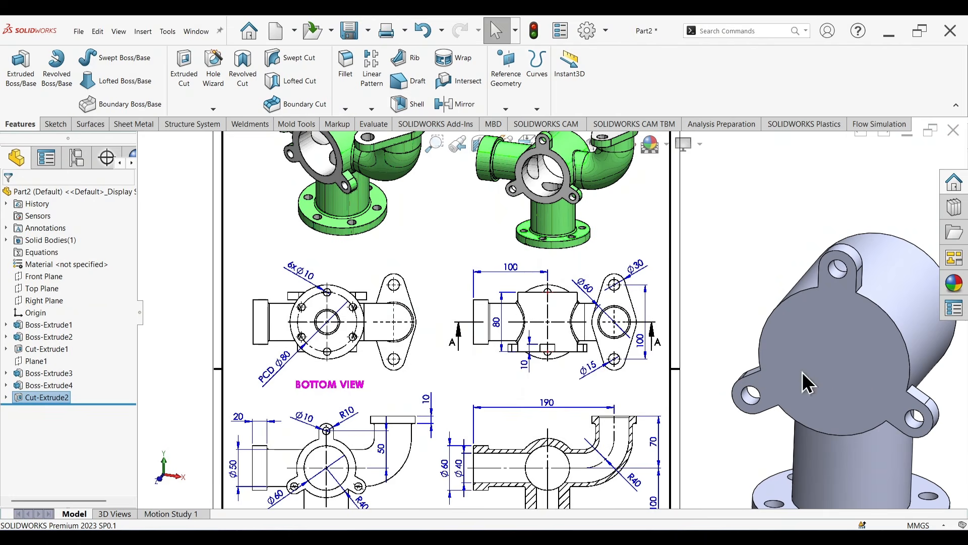
pyautogui.scroll(-2, 542, 279)
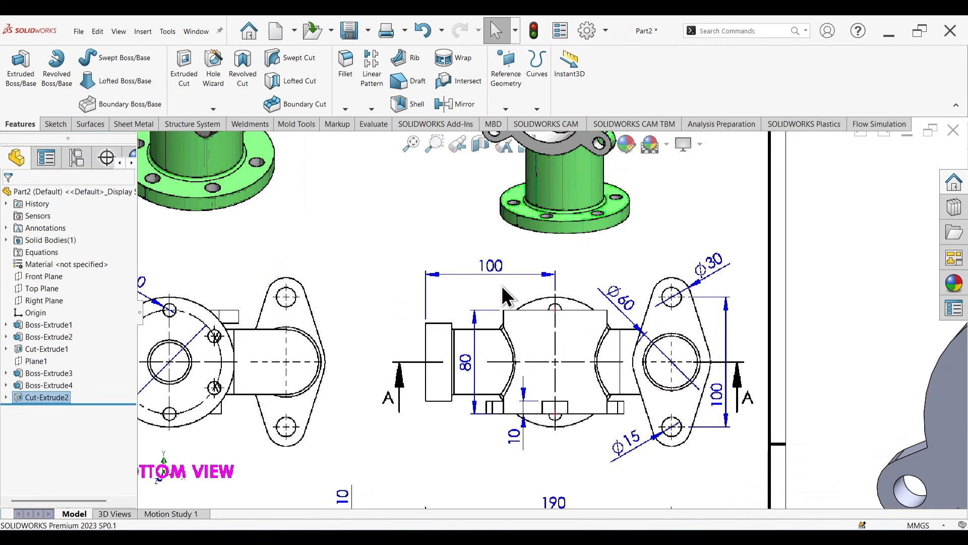
pyautogui.scroll(3, 485, 316)
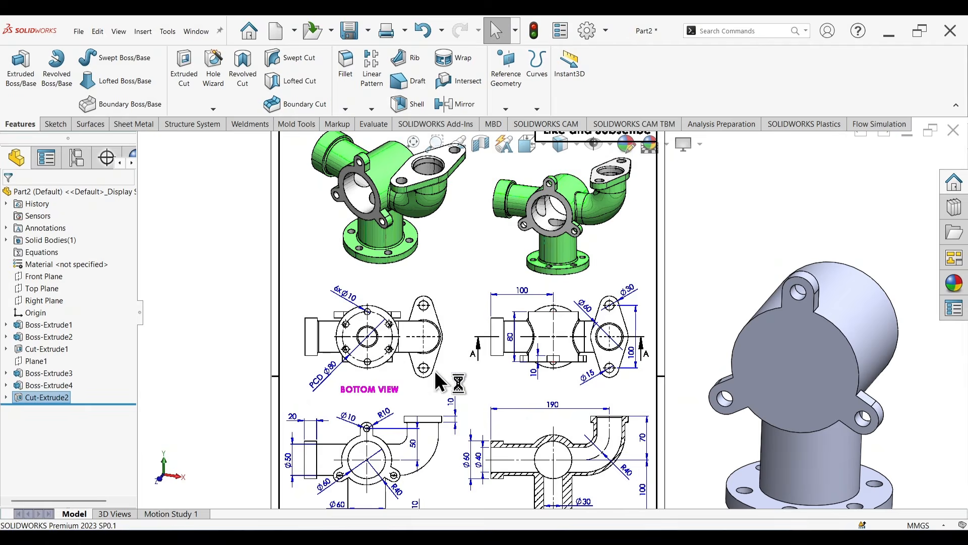
pyautogui.scroll(-2, 349, 446)
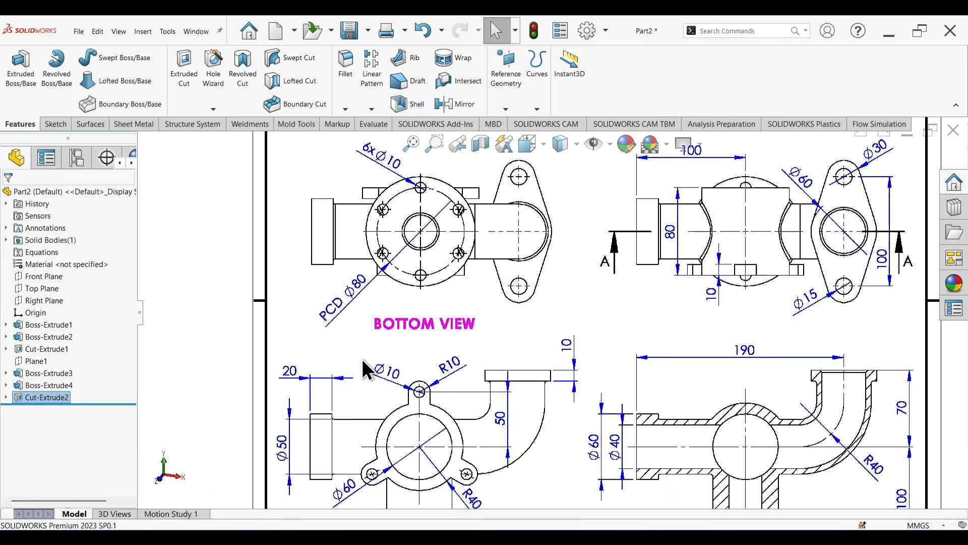
pyautogui.scroll(-3, 684, 225)
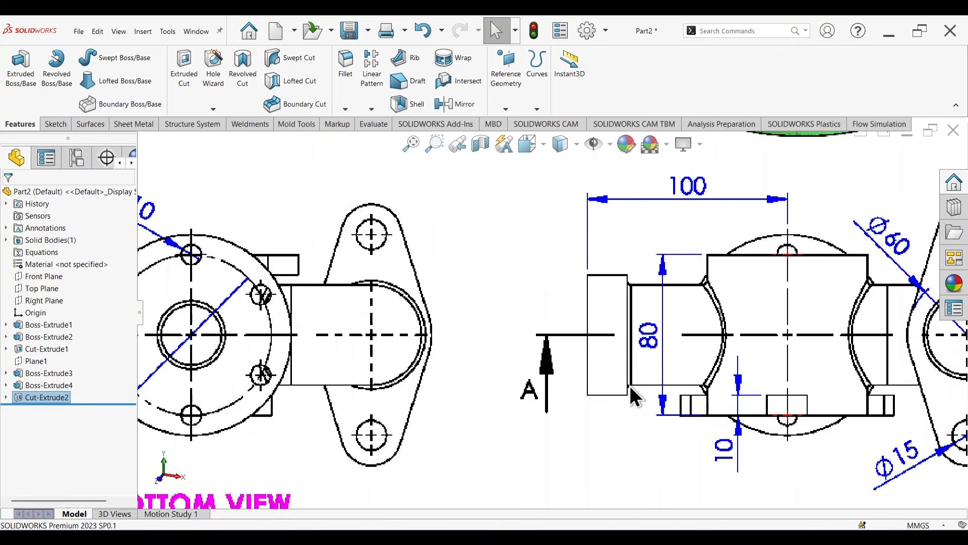
pyautogui.scroll(8, 637, 334)
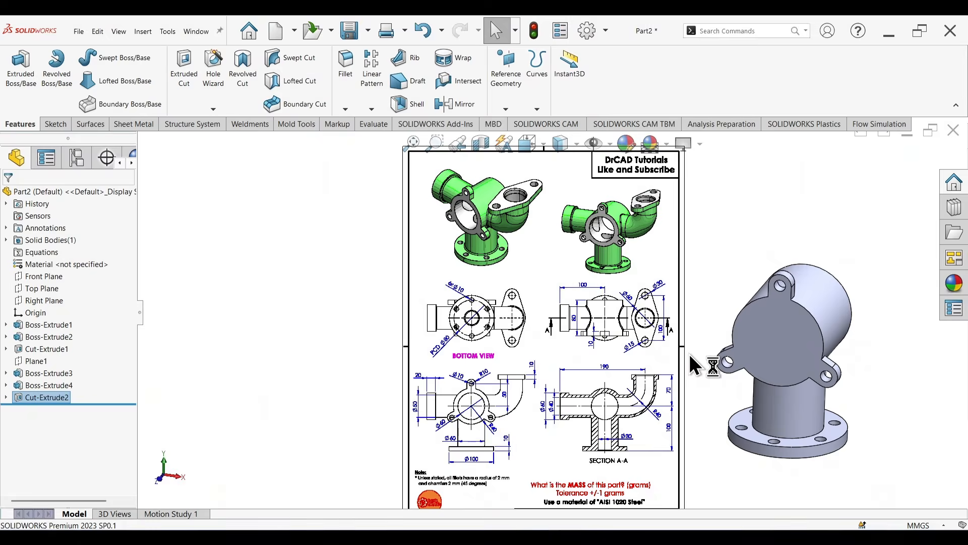
pyautogui.scroll(-2, 688, 353)
pyautogui.scroll(1, 688, 354)
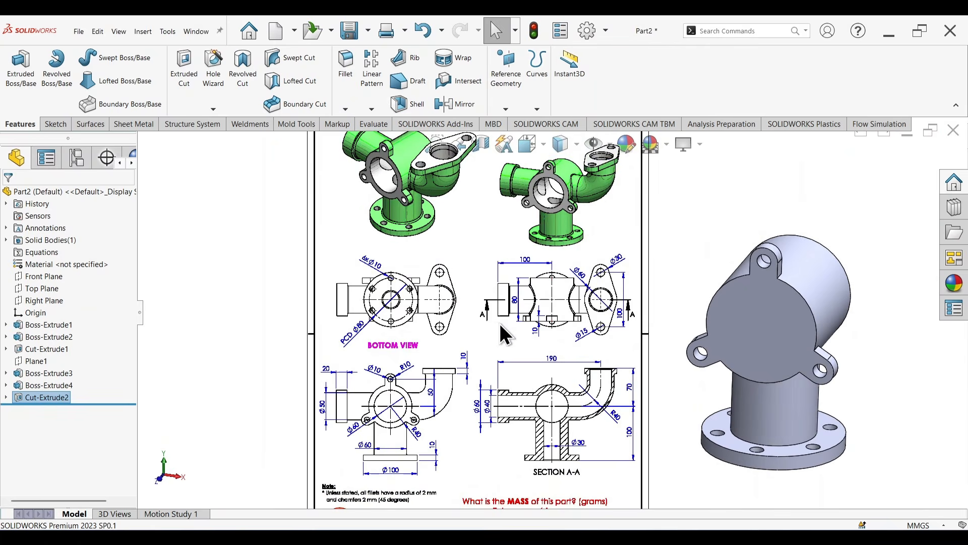
pyautogui.scroll(-3, 558, 378)
pyautogui.scroll(-4, 557, 379)
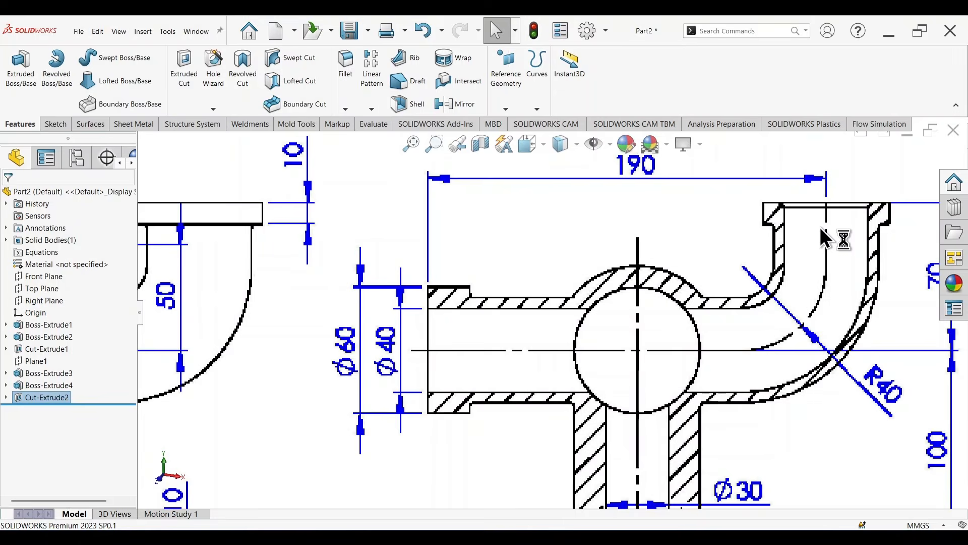
pyautogui.scroll(3, 819, 226)
pyautogui.scroll(-3, 762, 277)
pyautogui.scroll(5, 747, 302)
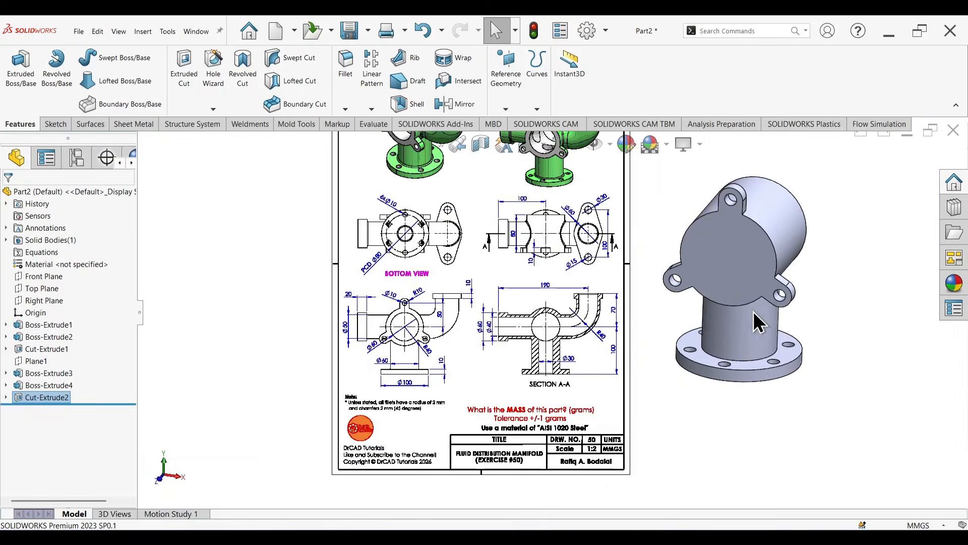
# Step: Start a sketch on the Front Plane and draw a horizontal line about 100 mm long from left of the body to the origin
pyautogui.scroll(2, 763, 303)
pyautogui.scroll(-2, 706, 278)
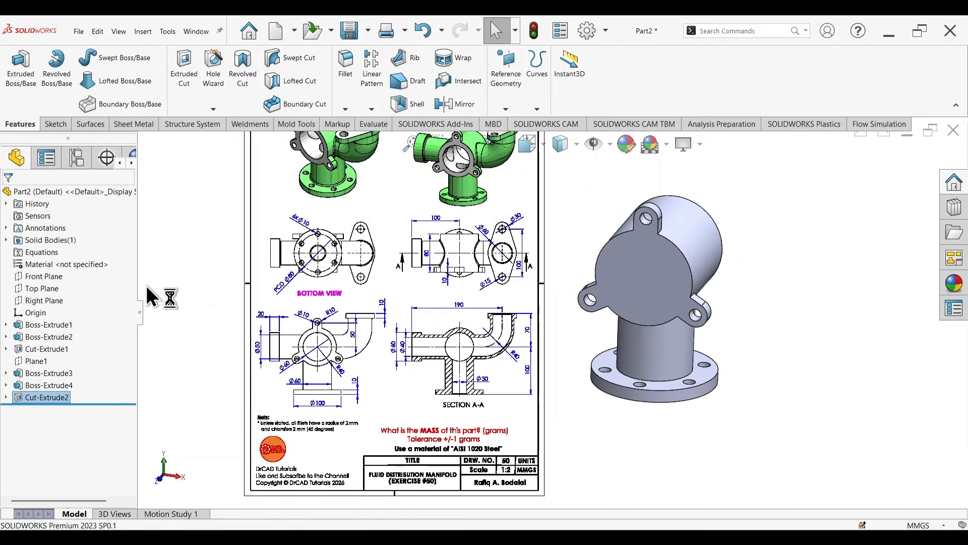
pyautogui.click(55, 276)
pyautogui.click(106, 262)
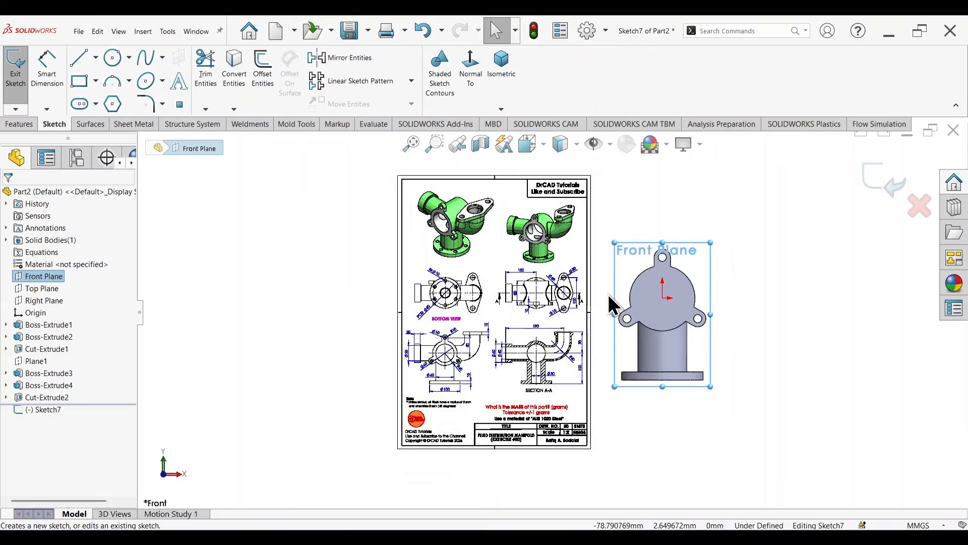
pyautogui.scroll(-1, 607, 295)
pyautogui.moveTo(476, 309); pyautogui.dragTo(328, 304)
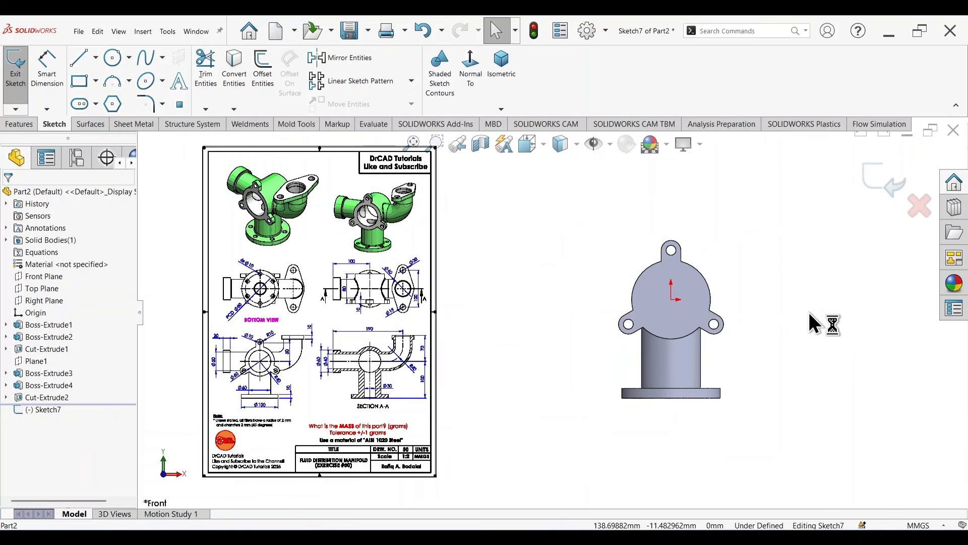
pyautogui.moveTo(809, 313); pyautogui.dragTo(736, 313, button='right')
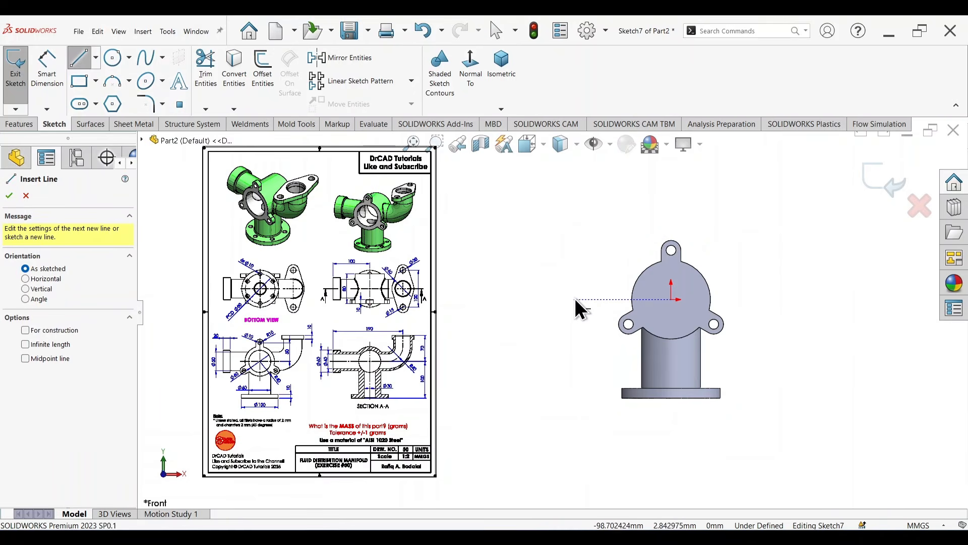
pyautogui.moveTo(574, 299); pyautogui.dragTo(671, 299)
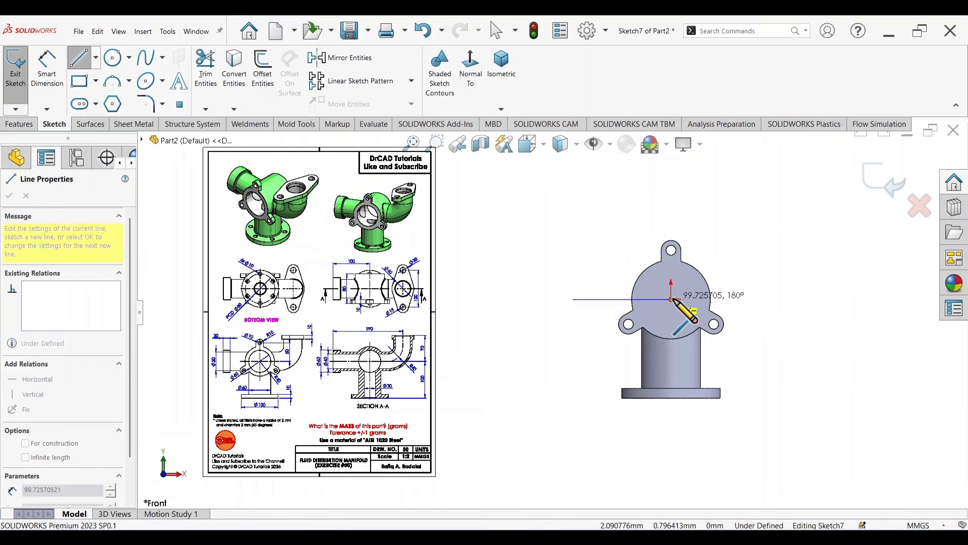
pyautogui.press('Escape')
# Step: Dimension the horizontal line's length to 80 mm
pyautogui.moveTo(817, 383); pyautogui.dragTo(743, 264, button='right')
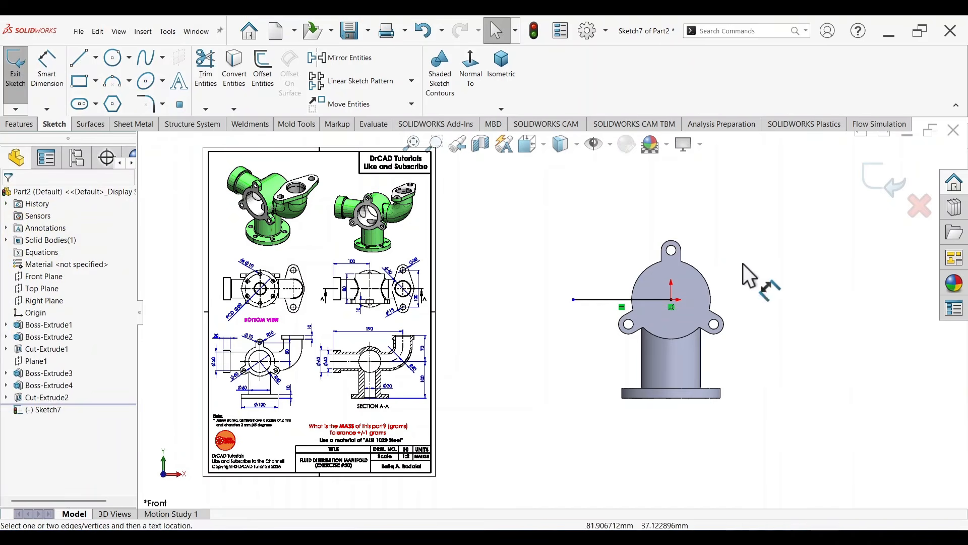
pyautogui.click(628, 298)
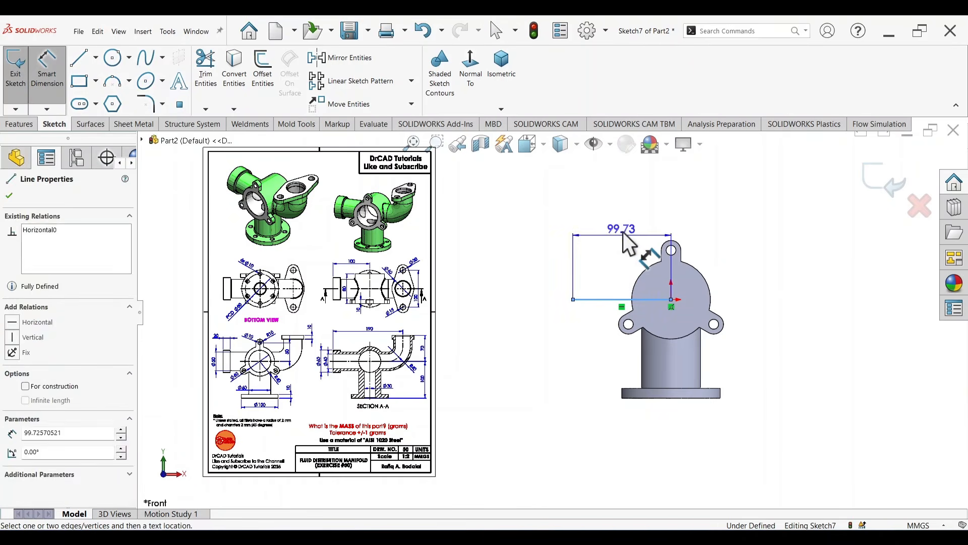
pyautogui.click(624, 226)
pyautogui.write('80')
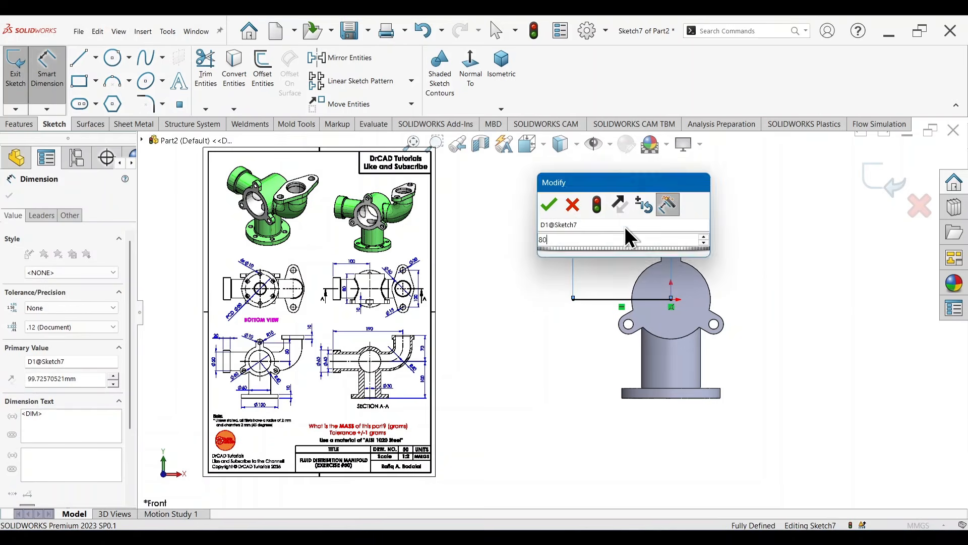
pyautogui.press('Return')
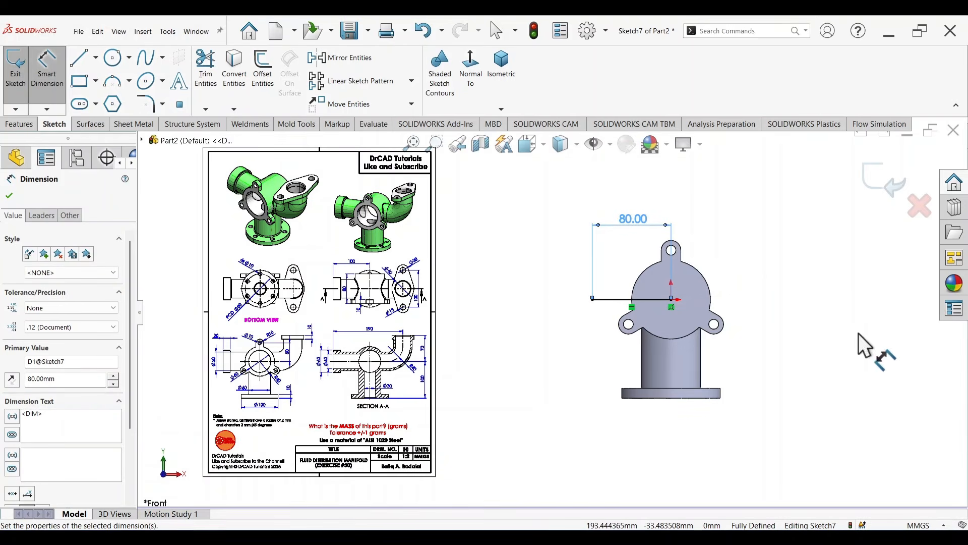
# Step: Draw a horizontal line about 139 mm long rightward from the origin, continued by a vertical line going up from its end
pyautogui.moveTo(858, 333); pyautogui.dragTo(795, 332, button='right')
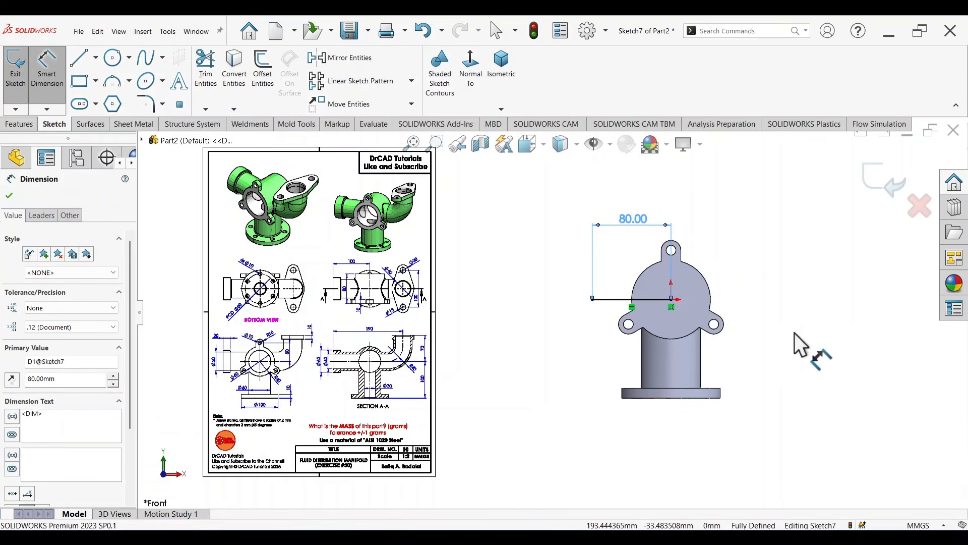
pyautogui.click(671, 300)
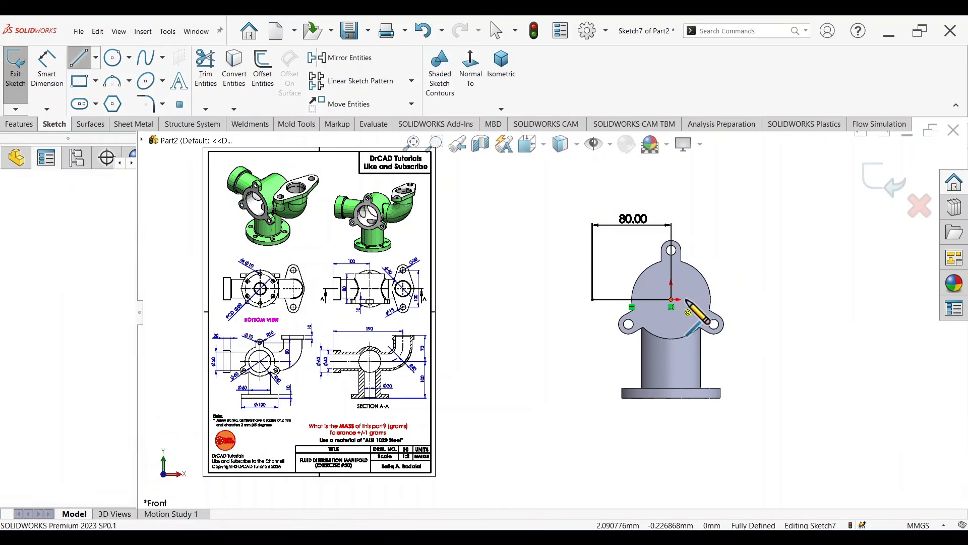
pyautogui.click(809, 300)
pyautogui.click(809, 199)
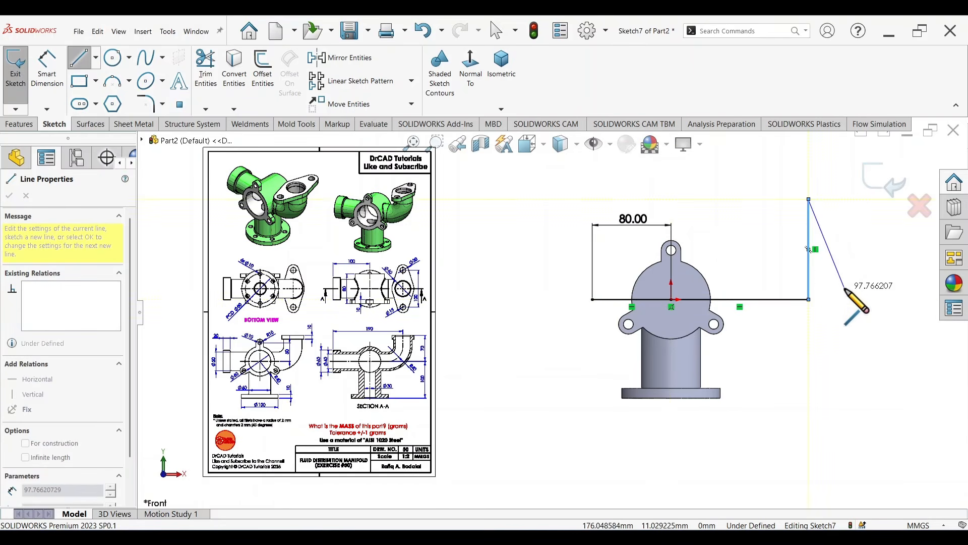
pyautogui.press('Escape')
# Step: Examine the length and elbow dimensions in the drawing's Section A-A for dimensioning the pipe path lines
pyautogui.moveTo(854, 406); pyautogui.dragTo(854, 277, button='right')
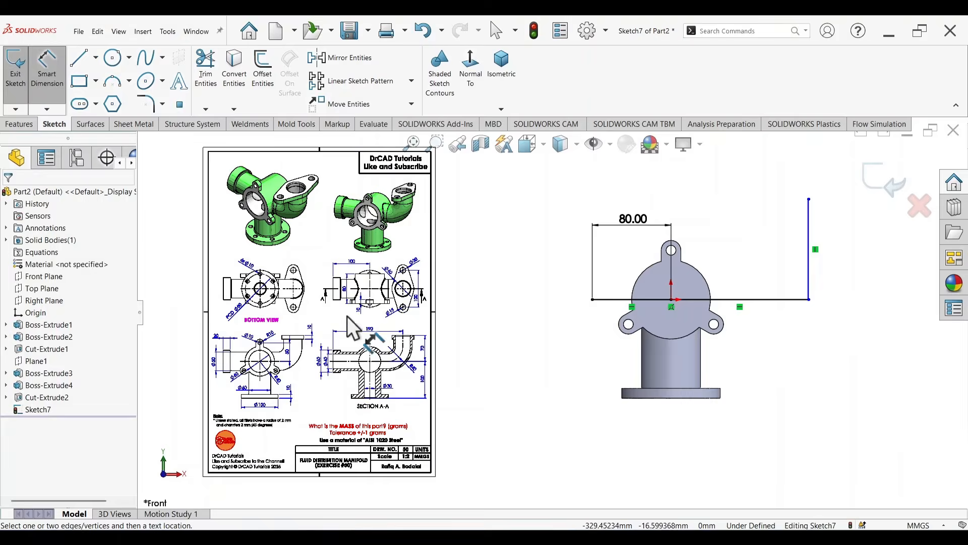
pyautogui.scroll(-5, 383, 353)
pyautogui.scroll(3, 519, 399)
pyautogui.scroll(-1, 524, 399)
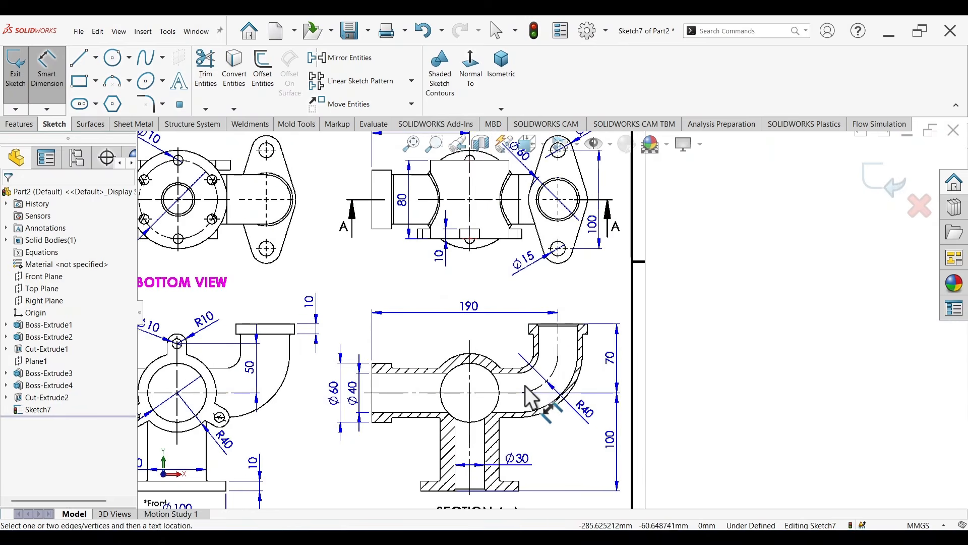
pyautogui.scroll(2, 499, 260)
pyautogui.scroll(-3, 499, 274)
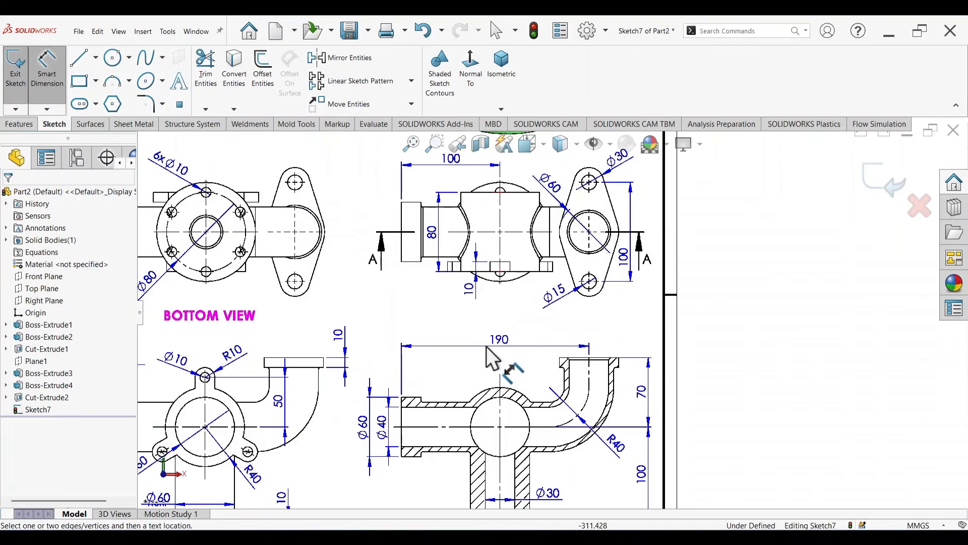
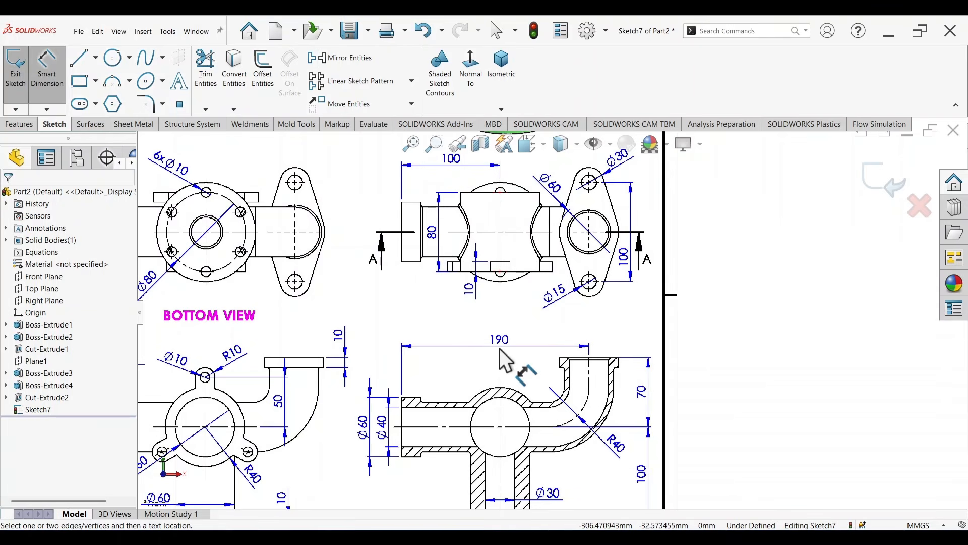
# Step: Dimension the horizontal path line running right from the origin to 90 mm, checking the overall length in the drawing
pyautogui.scroll(-1, 500, 247)
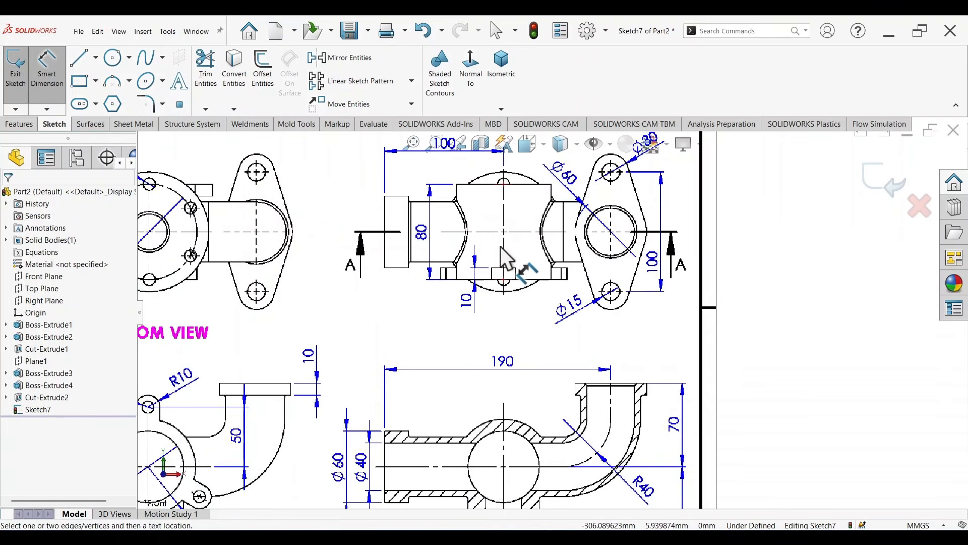
pyautogui.scroll(2, 500, 246)
pyautogui.scroll(-1, 506, 223)
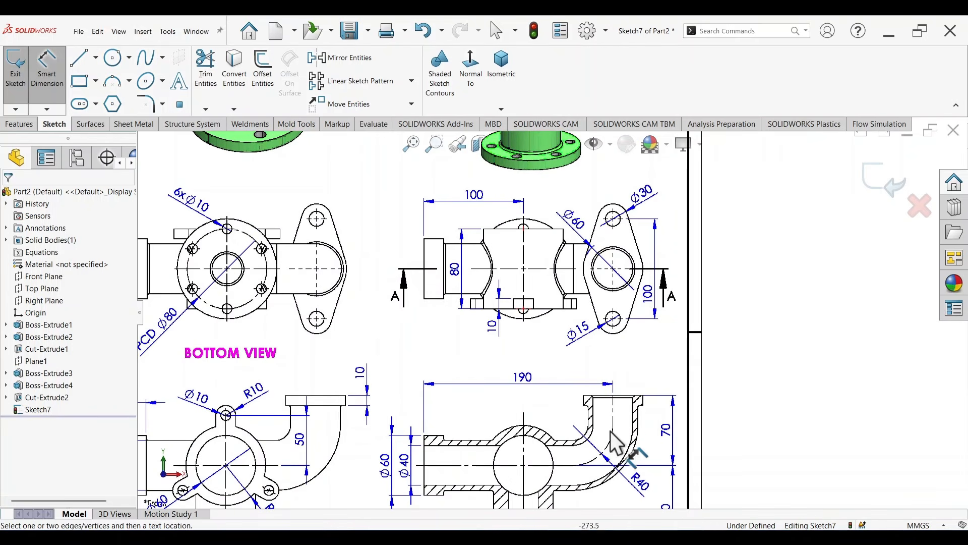
pyautogui.scroll(-4, 762, 272)
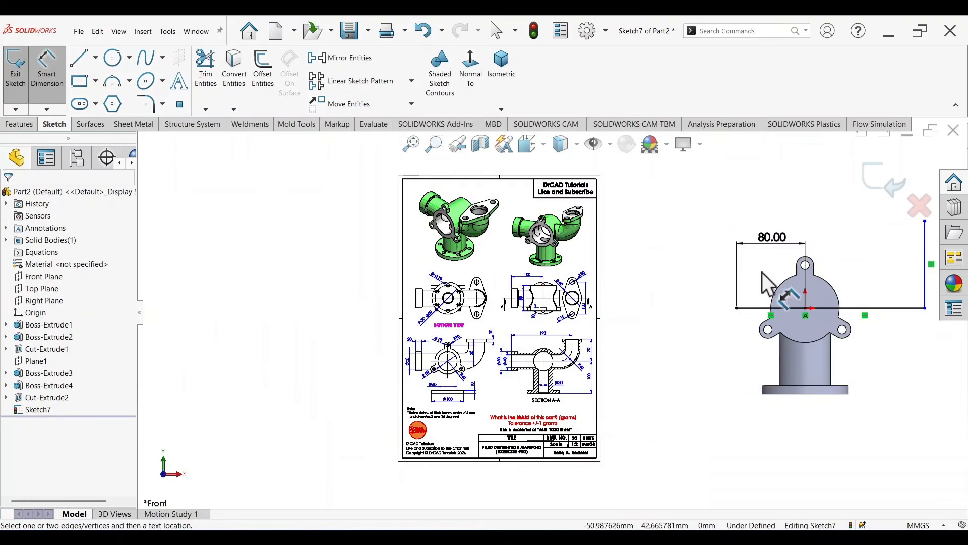
pyautogui.scroll(1, 839, 260)
pyautogui.click(798, 337)
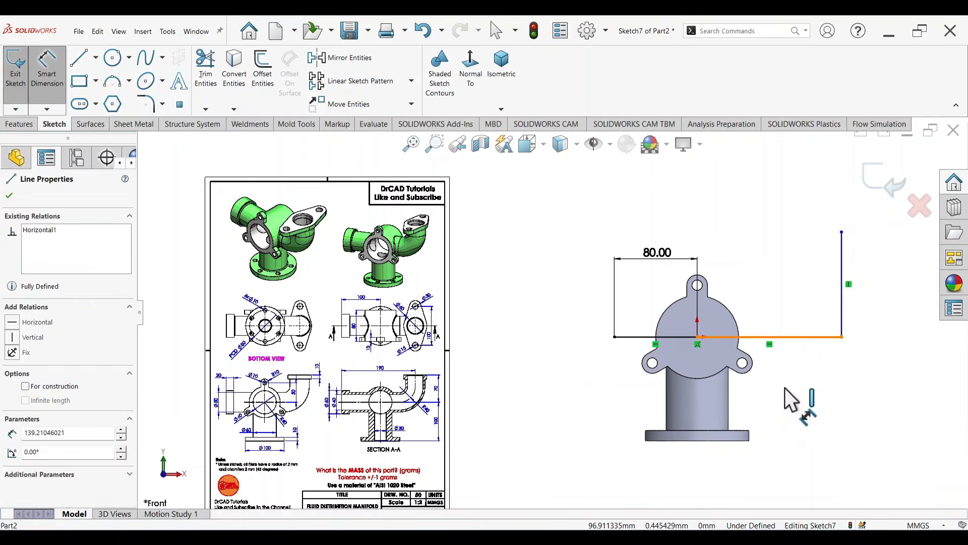
pyautogui.click(782, 390)
pyautogui.press('Return')
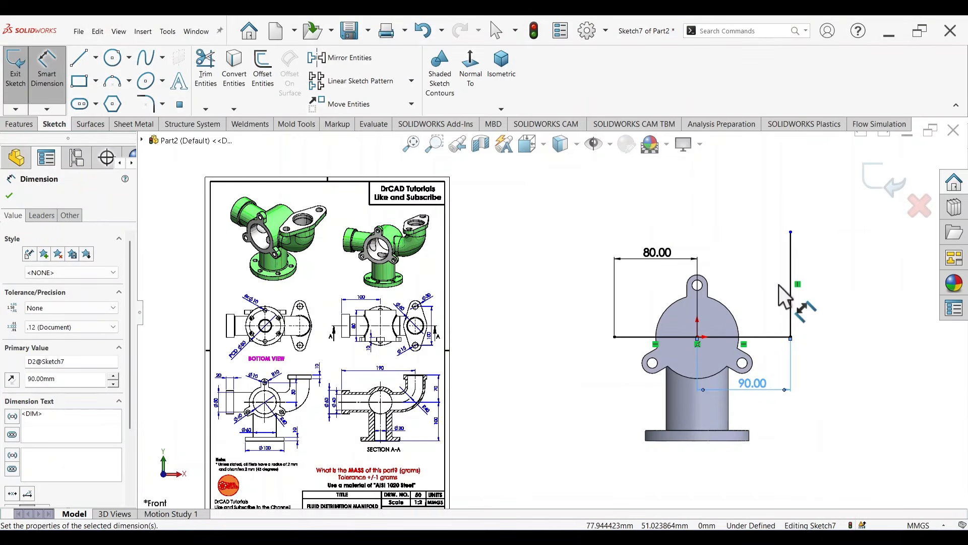
# Step: Examine the drawing's front view and Section A-A for the elbow outlet's height and its flange thickness
pyautogui.scroll(-5, 438, 388)
pyautogui.scroll(-2, 458, 368)
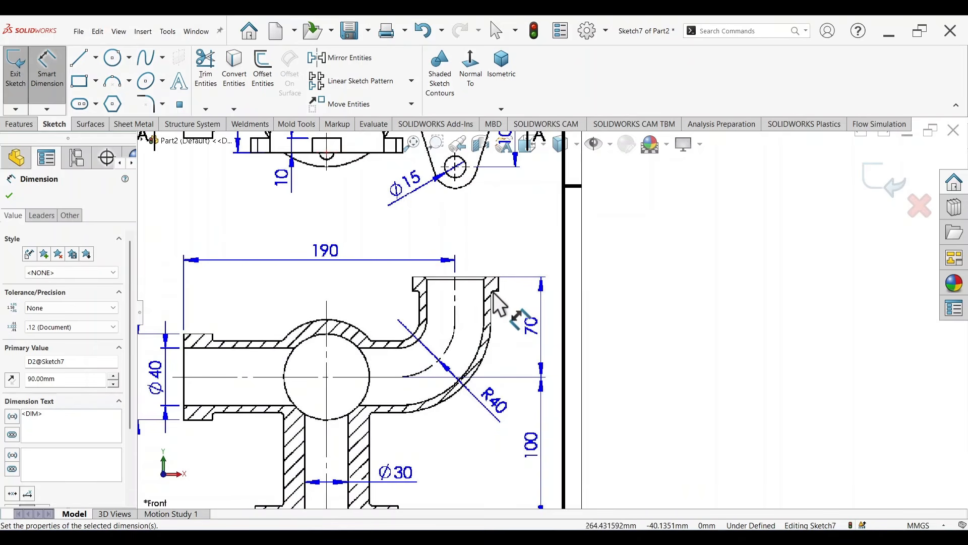
pyautogui.scroll(-4, 500, 293)
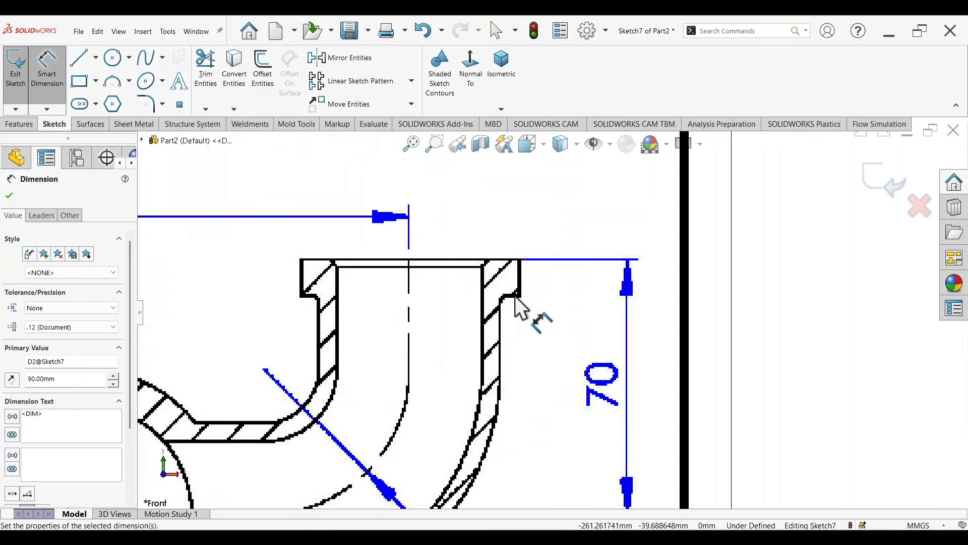
pyautogui.scroll(5, 515, 296)
pyautogui.scroll(-2, 539, 301)
pyautogui.scroll(4, 542, 283)
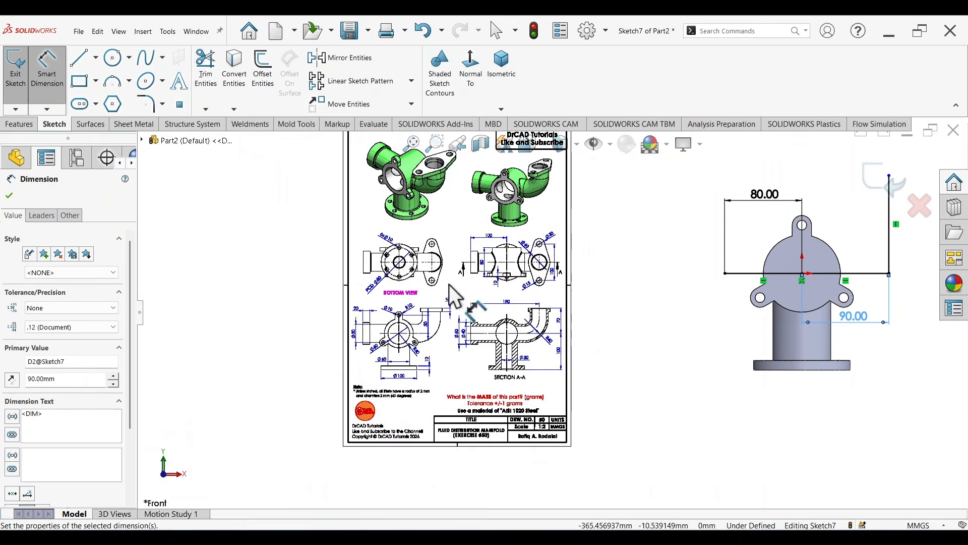
pyautogui.scroll(-2, 444, 327)
pyautogui.scroll(-5, 462, 330)
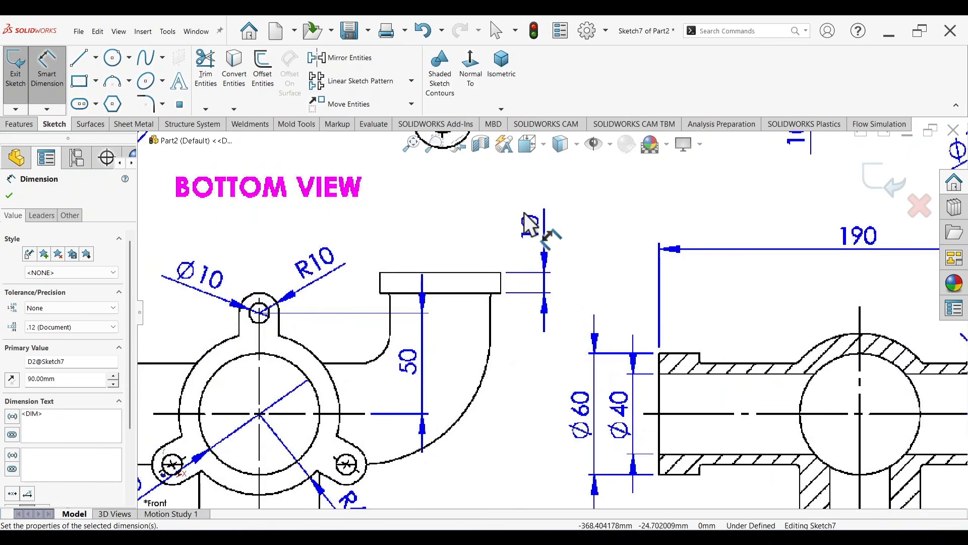
pyautogui.scroll(4, 553, 242)
pyautogui.scroll(-2, 739, 326)
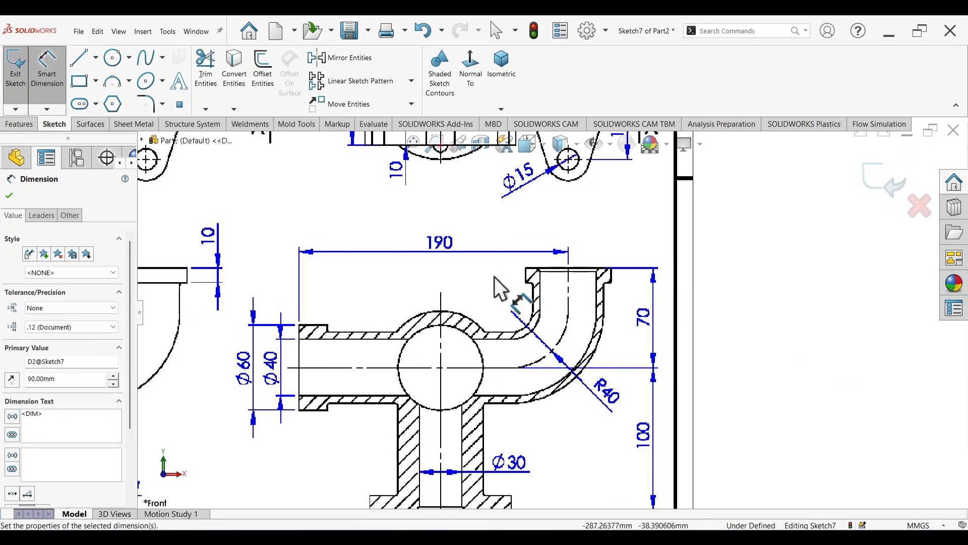
pyautogui.scroll(6, 696, 346)
pyautogui.scroll(-2, 811, 268)
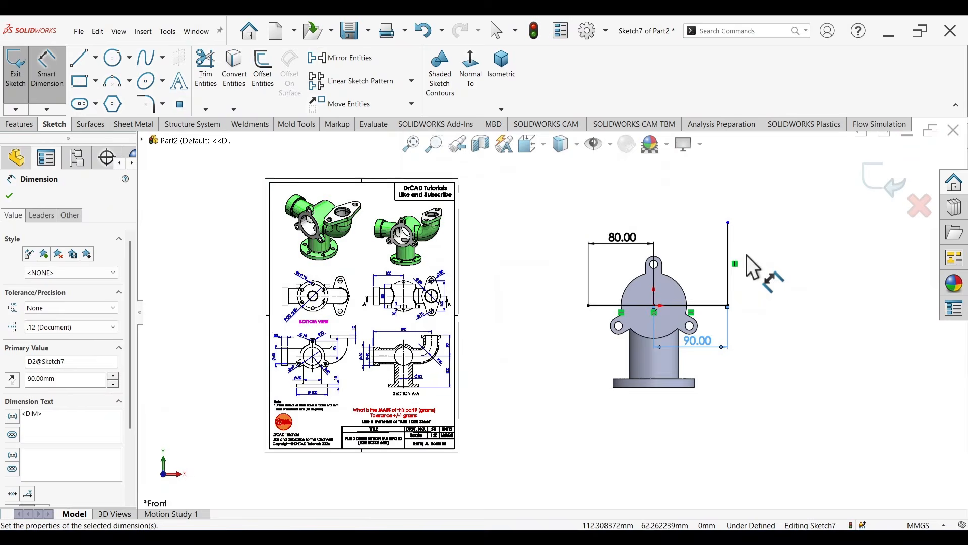
# Step: Dimension the vertical path line's length to 60 mm
pyautogui.click(728, 252)
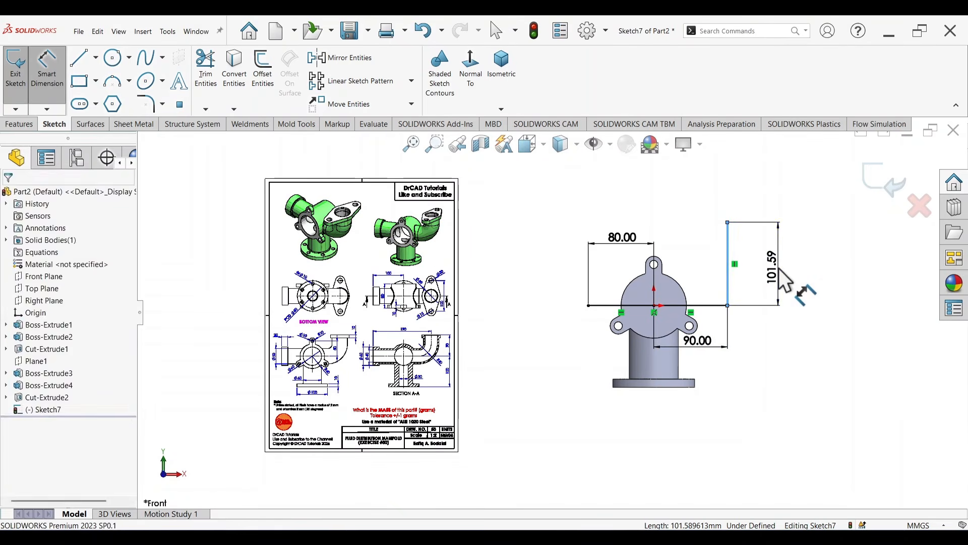
pyautogui.click(779, 268)
pyautogui.write('60')
pyautogui.press('Return')
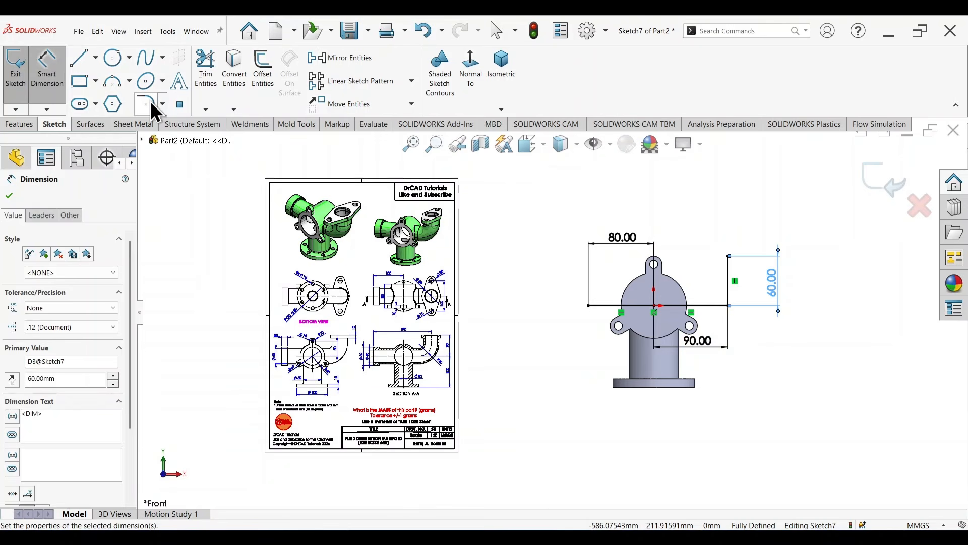
# Step: Round the corner between the horizontal and vertical path lines with a 40 mm sketch fillet and exit the sketch
pyautogui.click(147, 104)
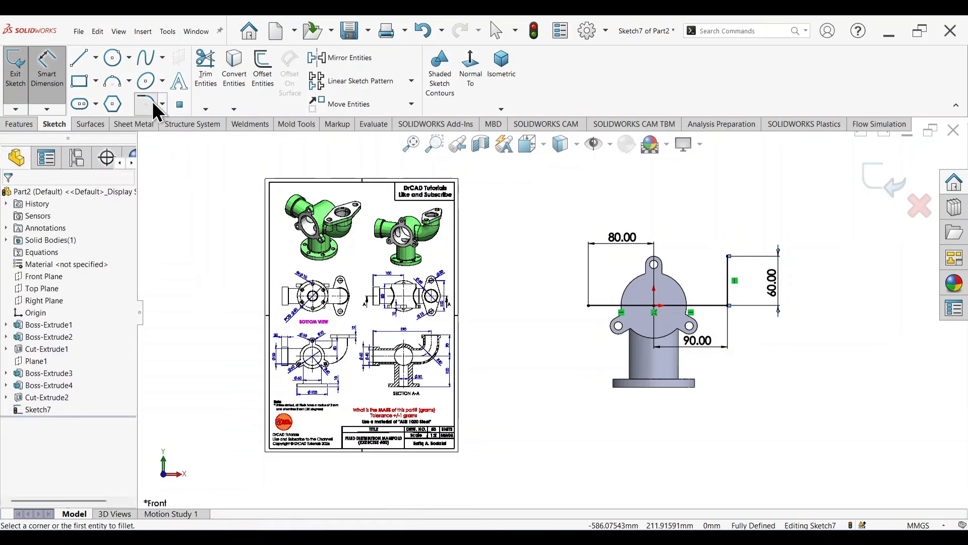
pyautogui.click(725, 306)
pyautogui.scroll(-9, 428, 364)
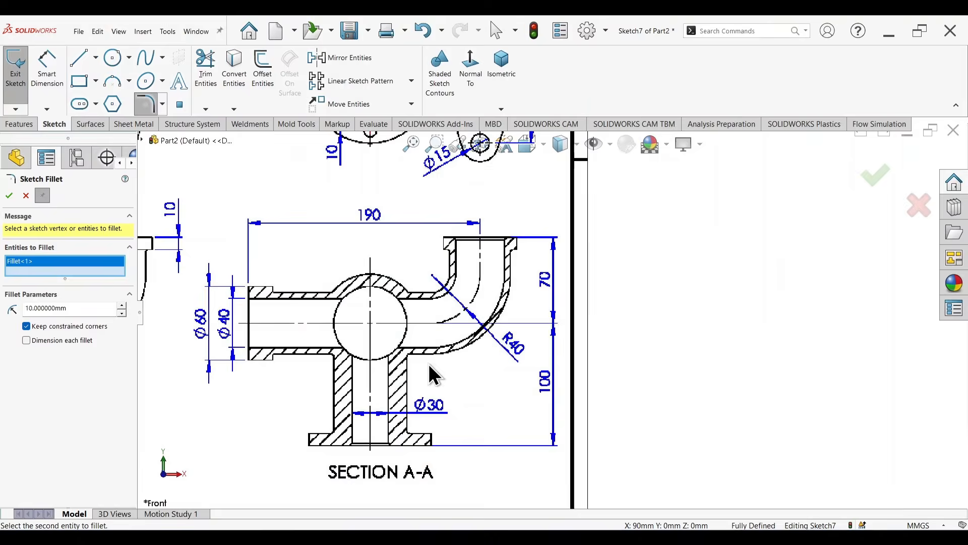
pyautogui.scroll(-1, 472, 359)
pyautogui.scroll(6, 618, 296)
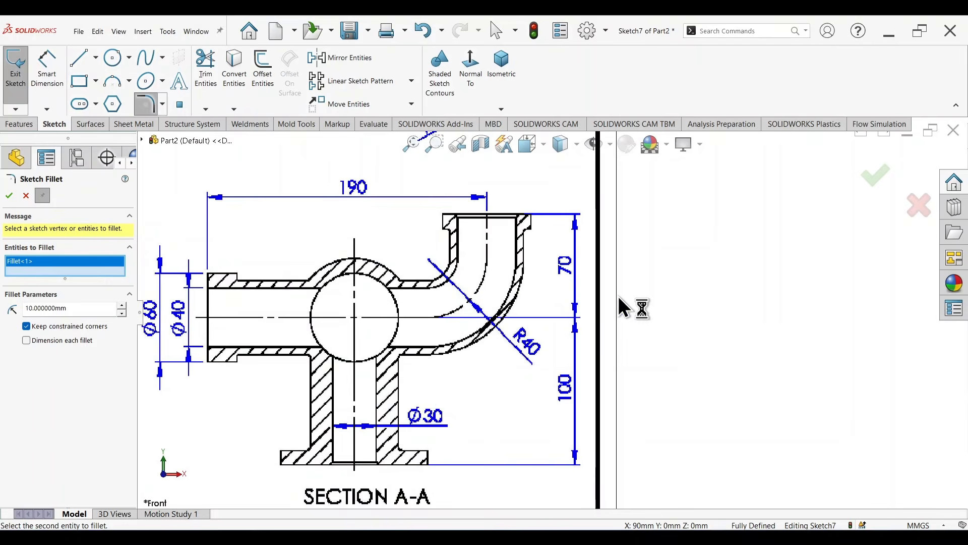
pyautogui.scroll(-6, 819, 262)
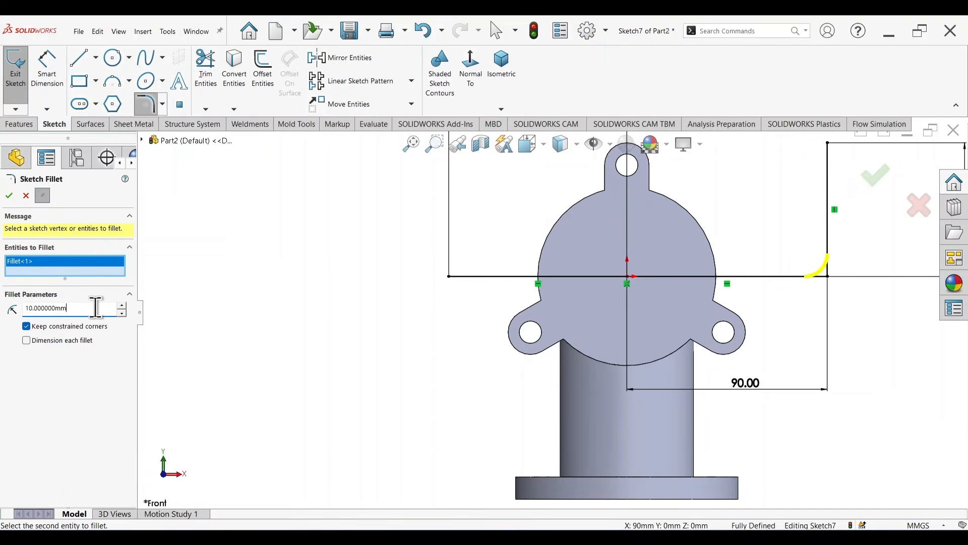
pyautogui.moveTo(96, 307); pyautogui.dragTo(25, 309)
pyautogui.write('4')
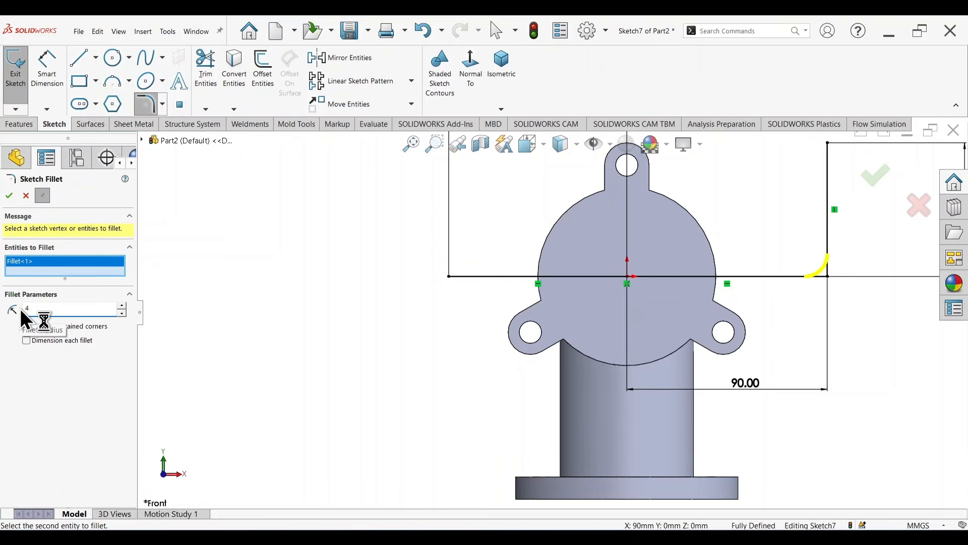
pyautogui.press('Return')
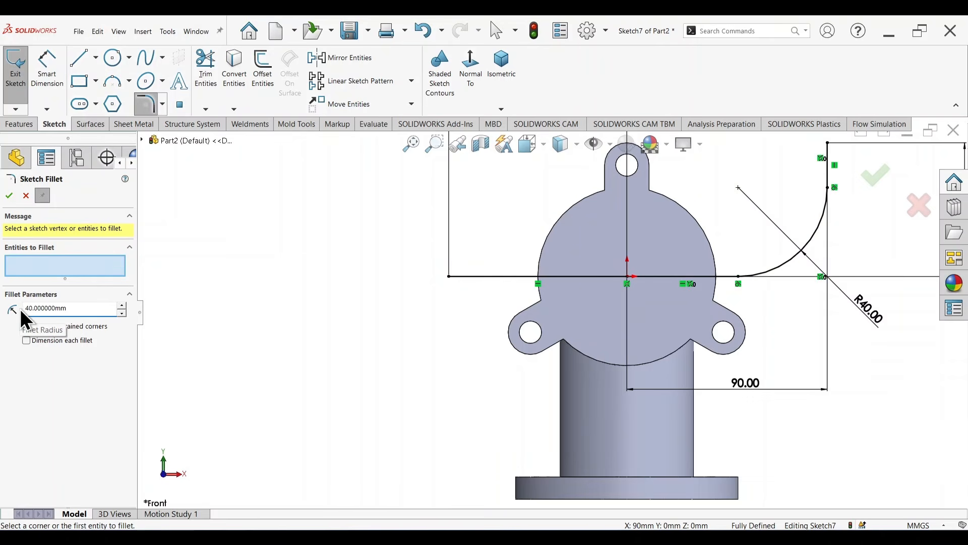
pyautogui.scroll(3, 581, 285)
pyautogui.scroll(-2, 583, 270)
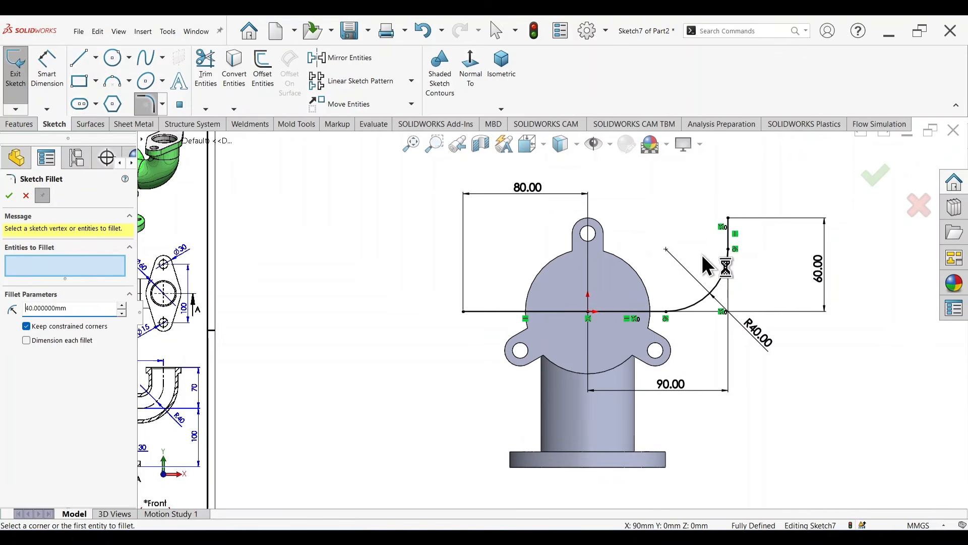
pyautogui.click(877, 190)
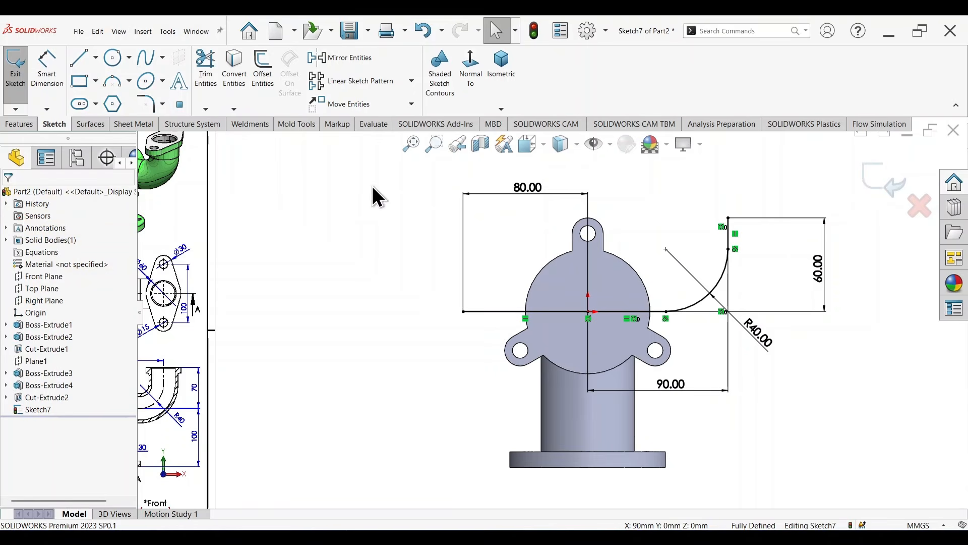
pyautogui.click(875, 183)
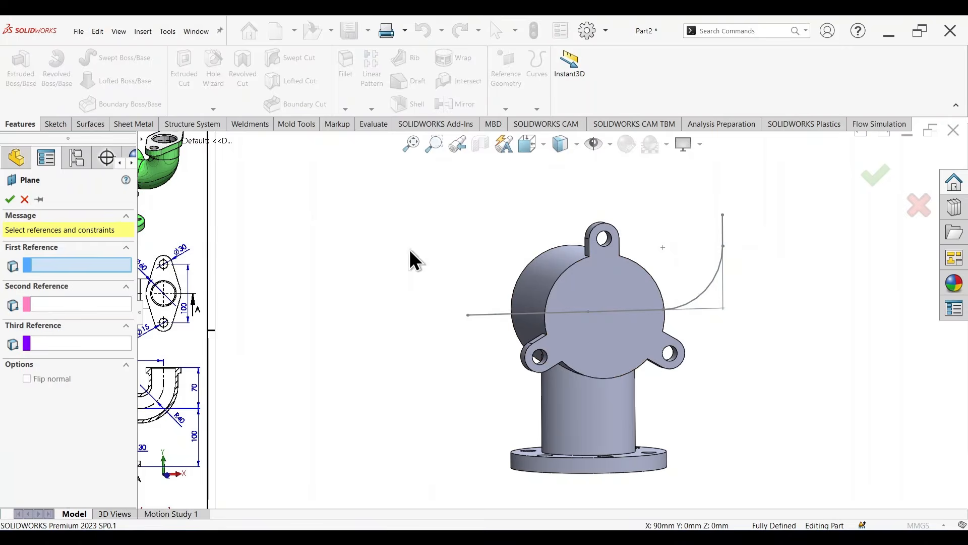
# Step: Create a reference plane offset 80 mm from the Right Plane, with the offset flipped toward the path's straight free end
pyautogui.scroll(4, 333, 226)
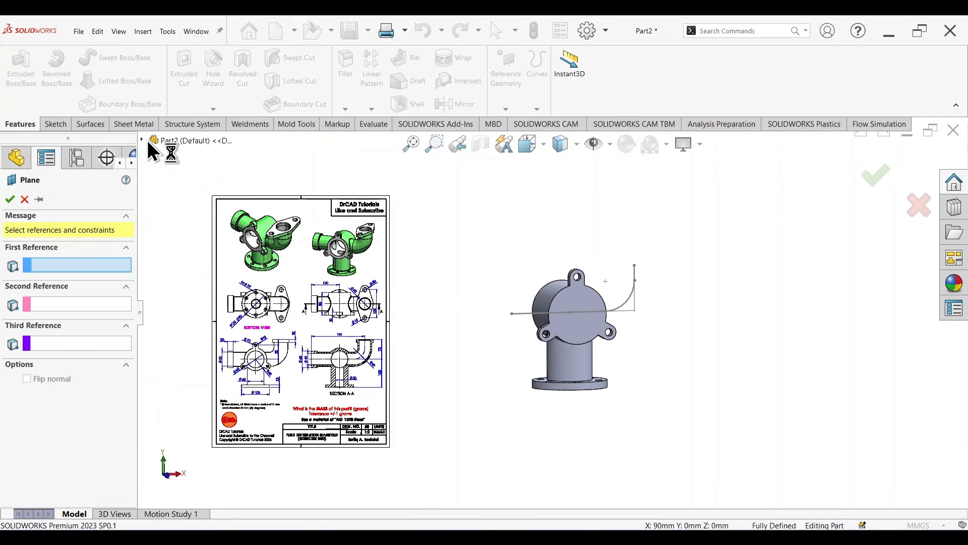
pyautogui.click(143, 139)
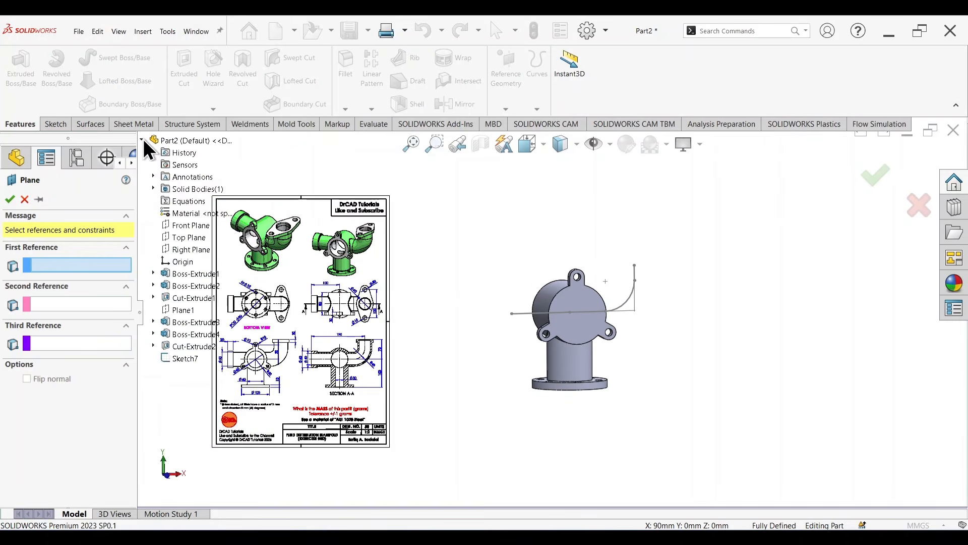
pyautogui.click(190, 247)
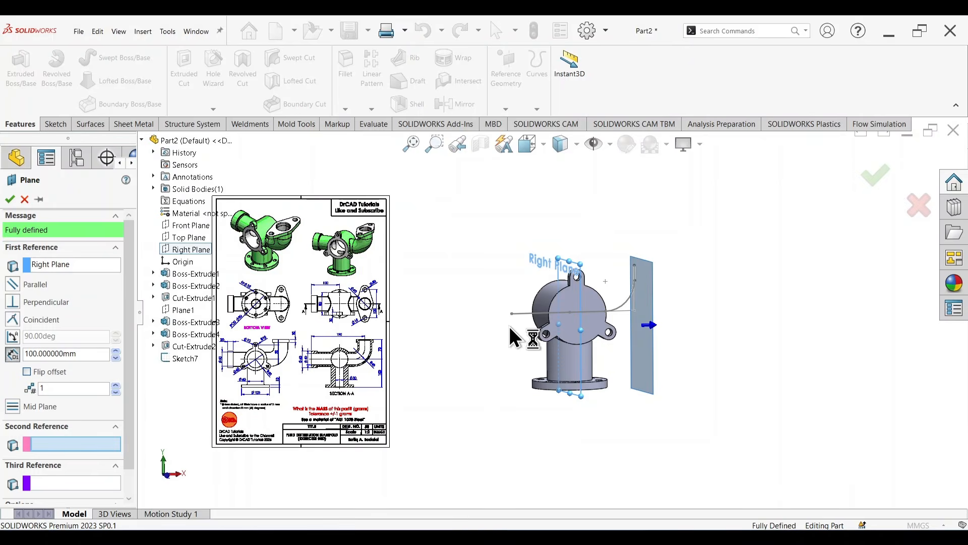
pyautogui.scroll(-2, 509, 326)
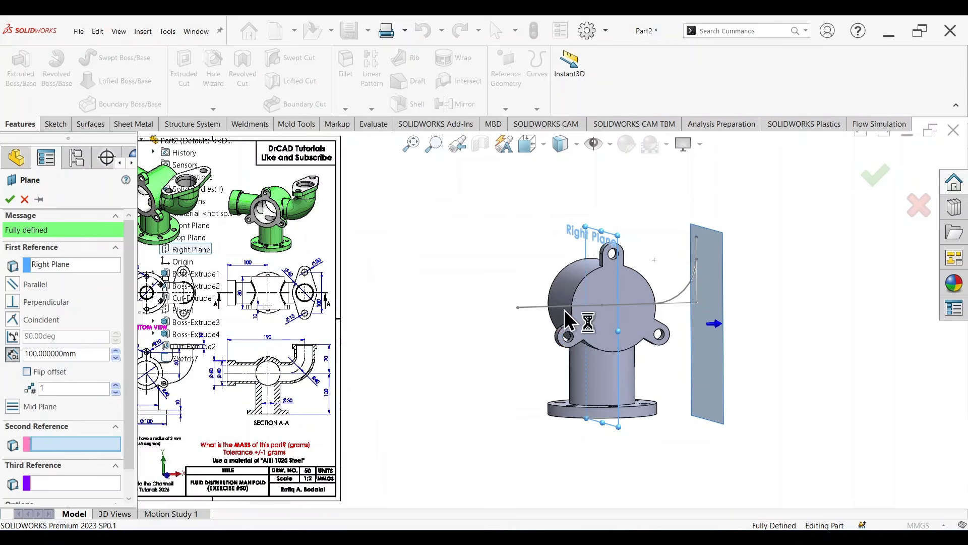
pyautogui.click(27, 371)
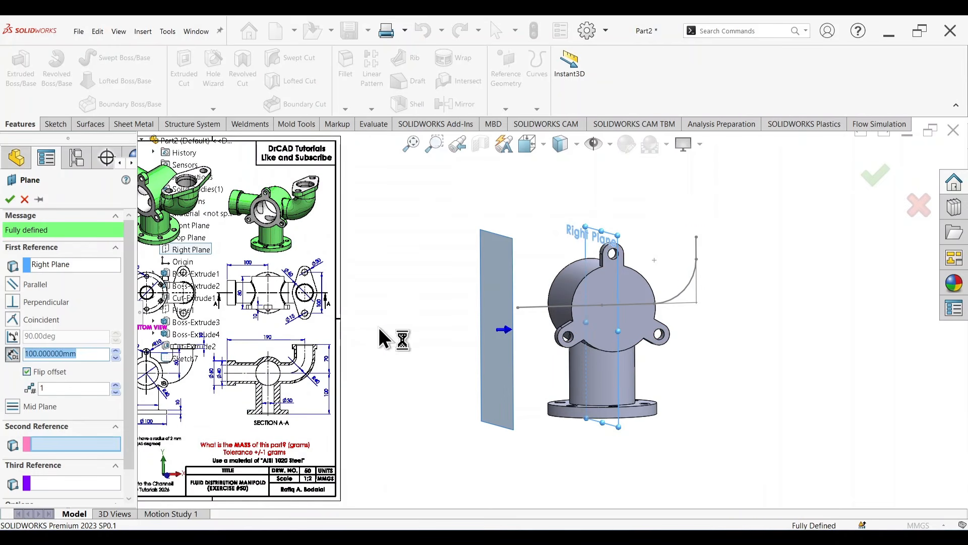
pyautogui.scroll(-3, 272, 315)
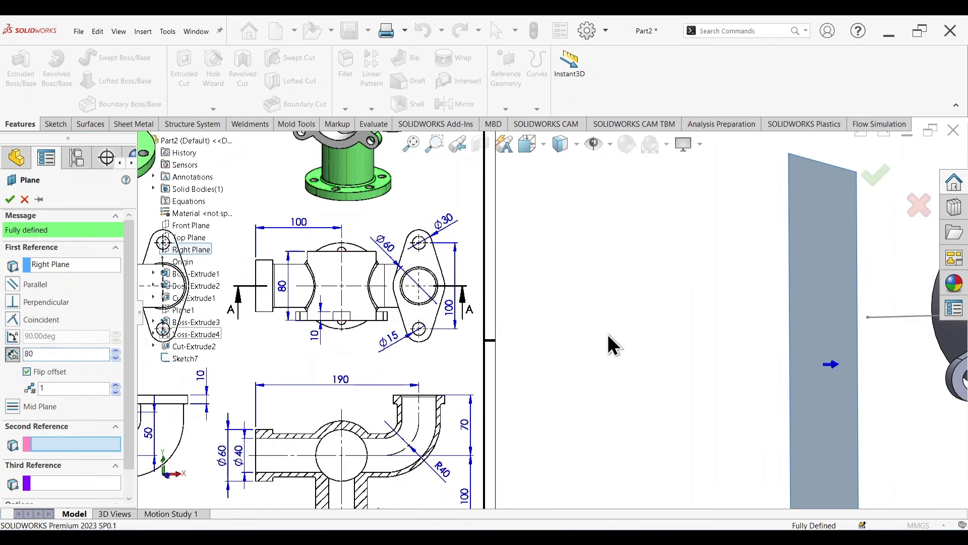
pyautogui.scroll(3, 673, 337)
pyautogui.click(875, 176)
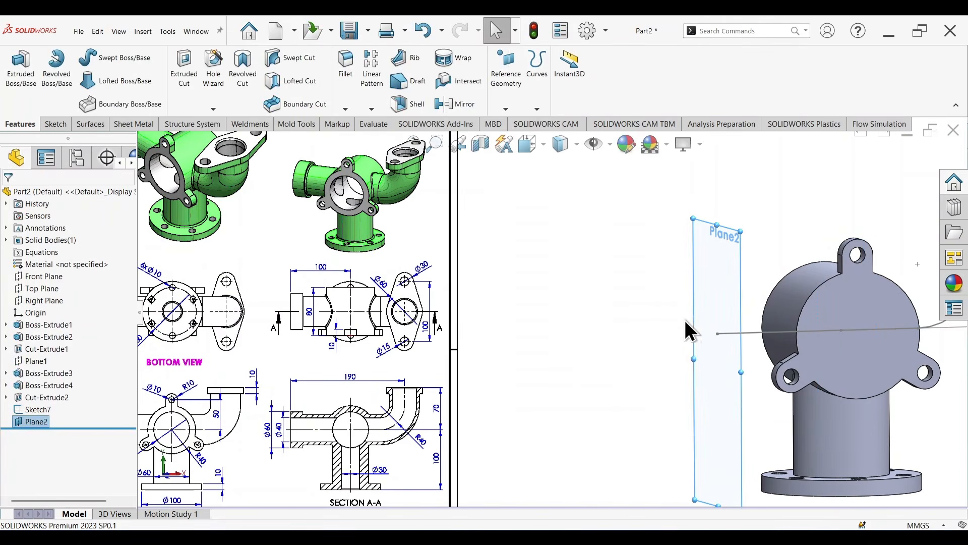
# Step: Start a sketch on the 80 mm offset plane and draw a circle about 27 mm in diameter centred on the path's straight end
pyautogui.moveTo(687, 328); pyautogui.dragTo(632, 345, button='middle')
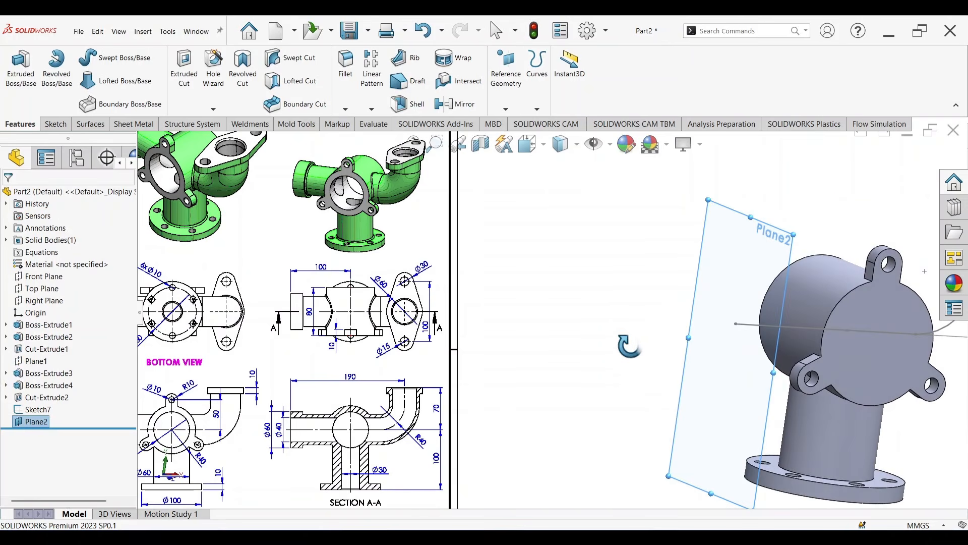
pyautogui.rightClick(761, 240)
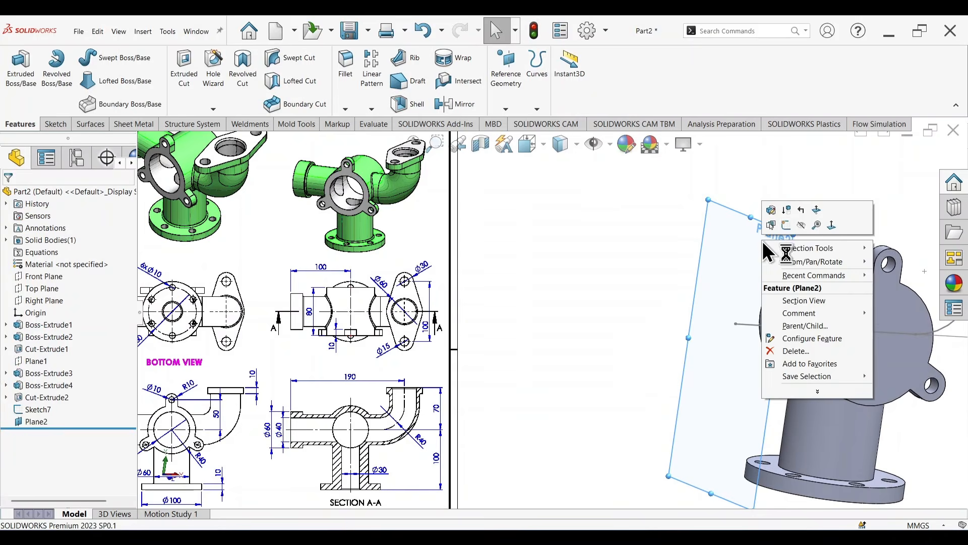
pyautogui.click(785, 226)
pyautogui.moveTo(684, 301); pyautogui.dragTo(813, 303, button='right')
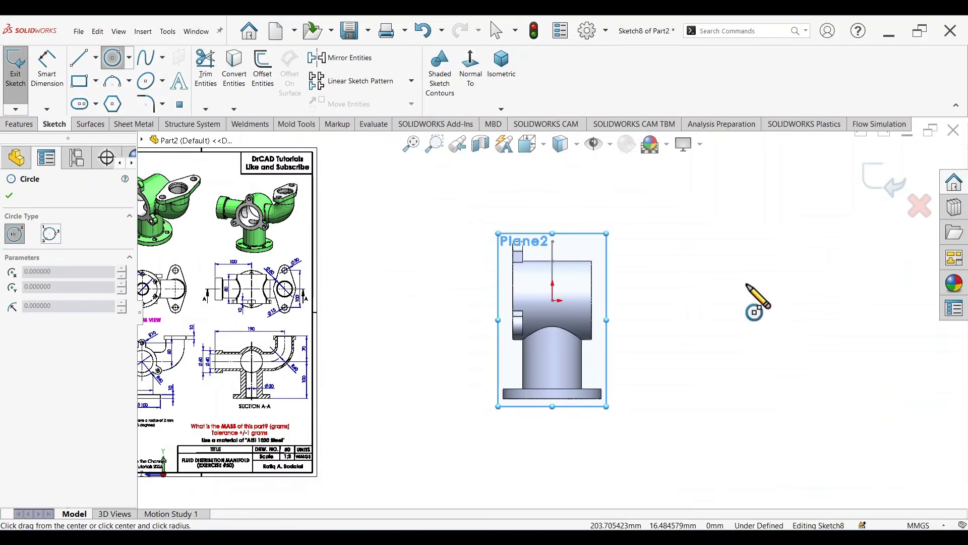
pyautogui.moveTo(747, 285); pyautogui.dragTo(708, 309, button='middle')
pyautogui.click(463, 75)
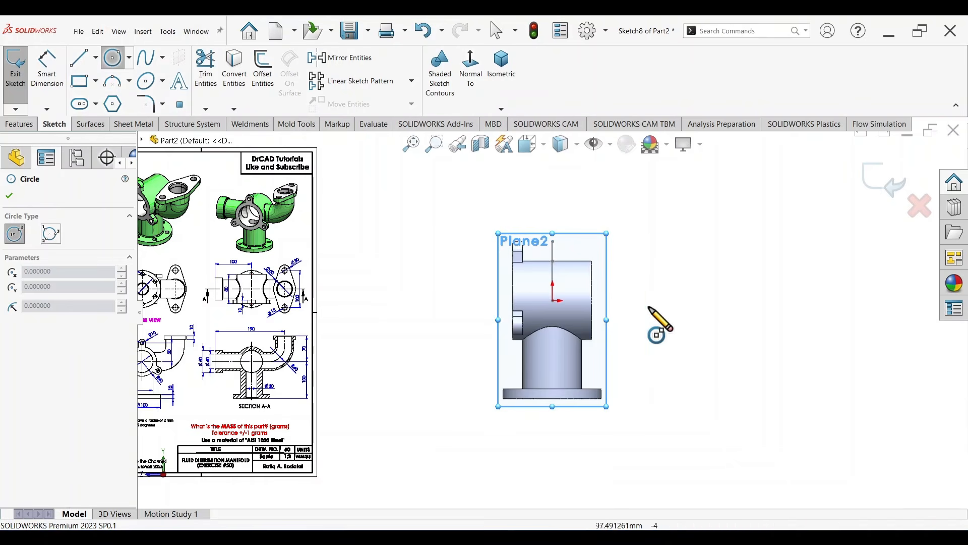
pyautogui.moveTo(770, 339); pyautogui.dragTo(730, 334, button='middle')
pyautogui.click(471, 89)
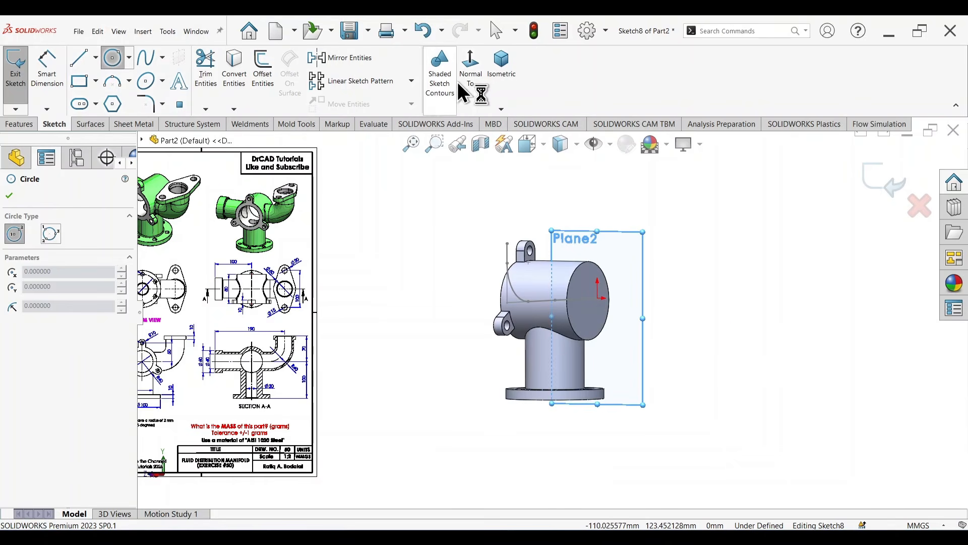
pyautogui.click(467, 79)
pyautogui.scroll(-5, 589, 273)
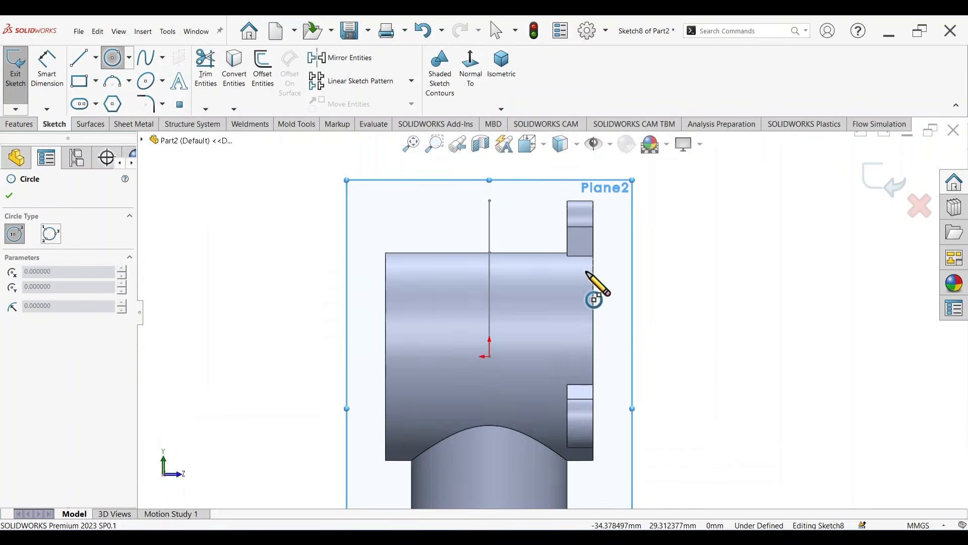
pyautogui.moveTo(674, 287); pyautogui.dragTo(640, 294, button='middle')
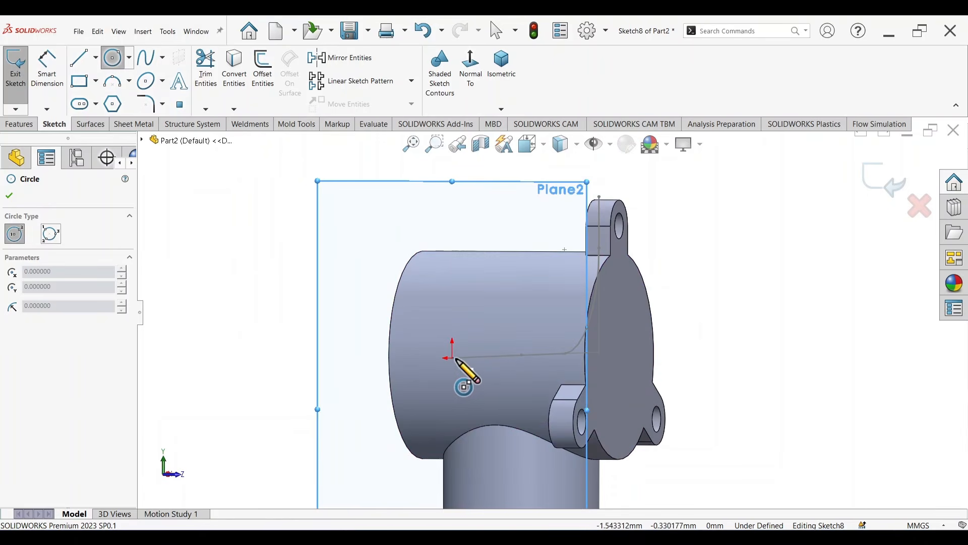
pyautogui.moveTo(452, 358); pyautogui.dragTo(470, 389)
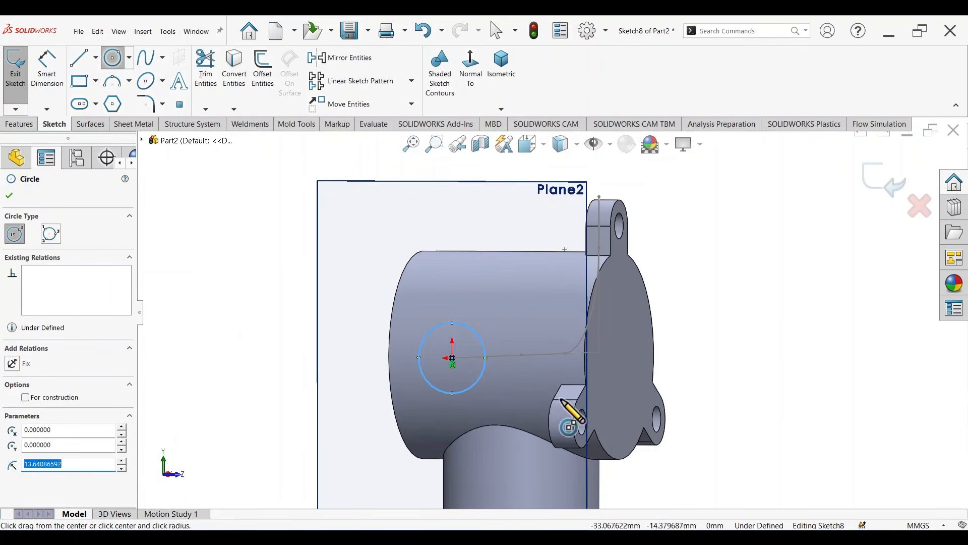
# Step: Dimension the circle's diameter to 50 mm, as in the drawing's front view, and exit the sketch
pyautogui.press('d')
pyautogui.scroll(5, 540, 344)
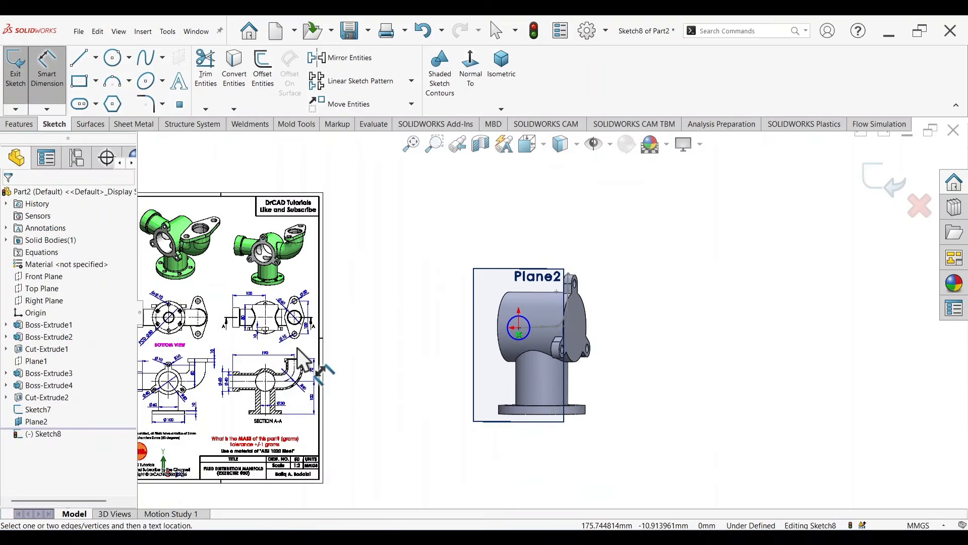
pyautogui.scroll(-5, 275, 396)
pyautogui.scroll(2, 303, 391)
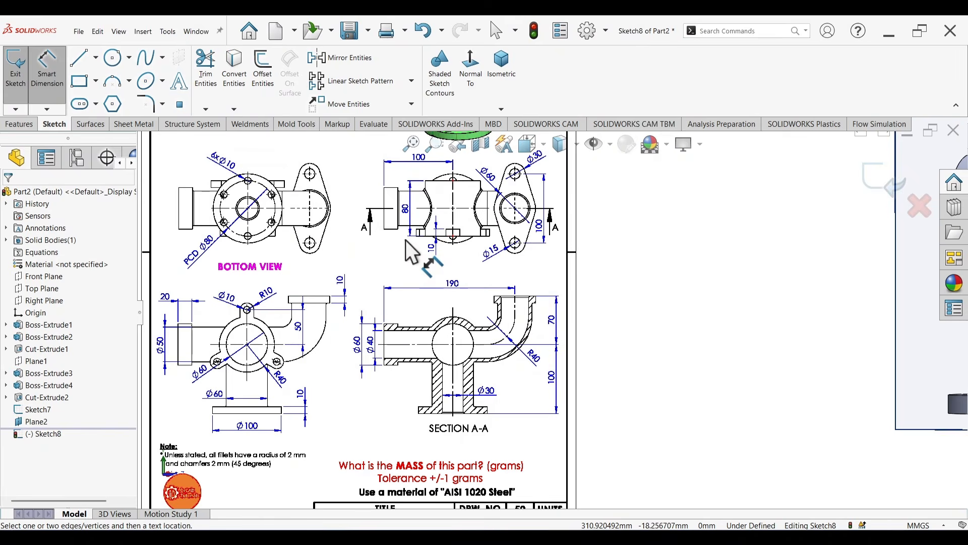
pyautogui.scroll(-4, 216, 356)
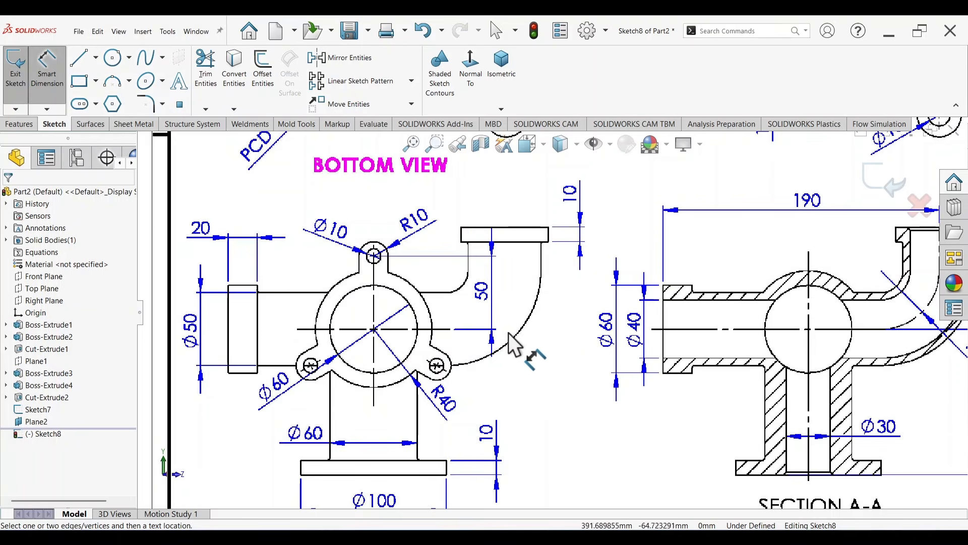
pyautogui.scroll(5, 696, 297)
pyautogui.scroll(4, 829, 252)
pyautogui.scroll(-6, 804, 262)
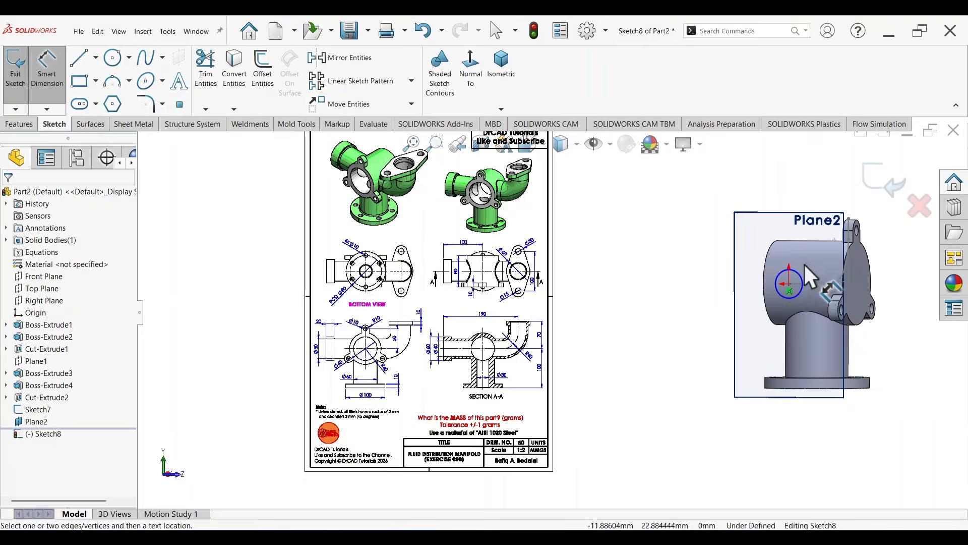
pyautogui.click(766, 281)
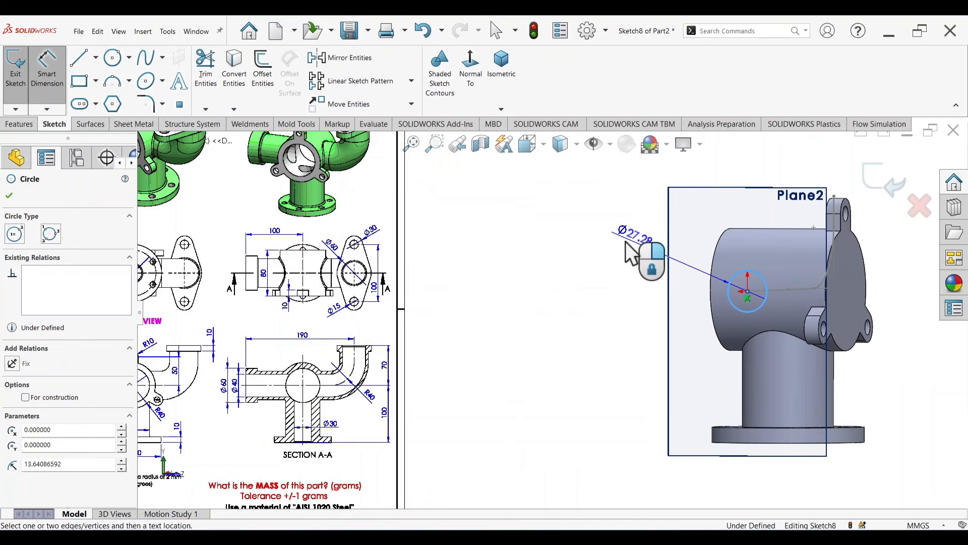
pyautogui.click(620, 242)
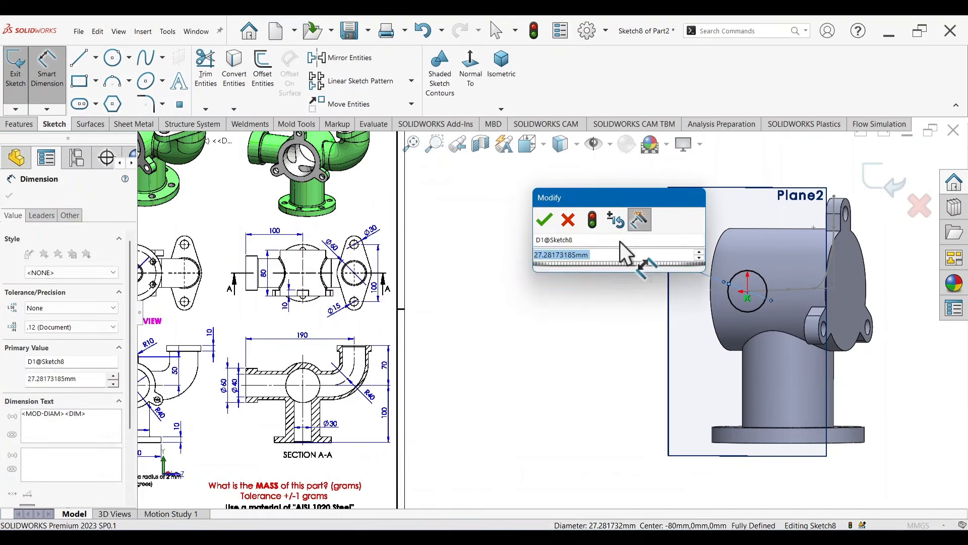
pyautogui.write('50')
pyautogui.press('Return')
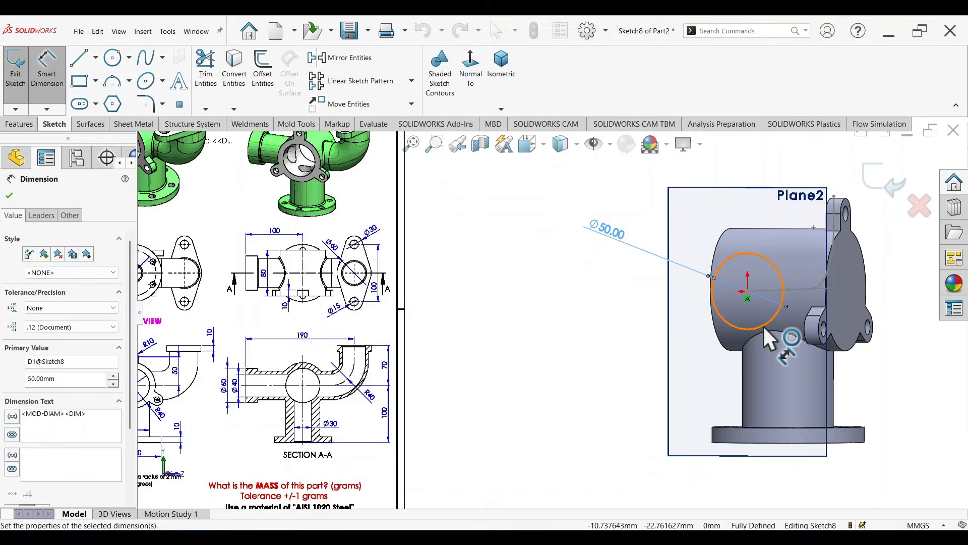
pyautogui.scroll(3, 803, 265)
pyautogui.scroll(-3, 802, 266)
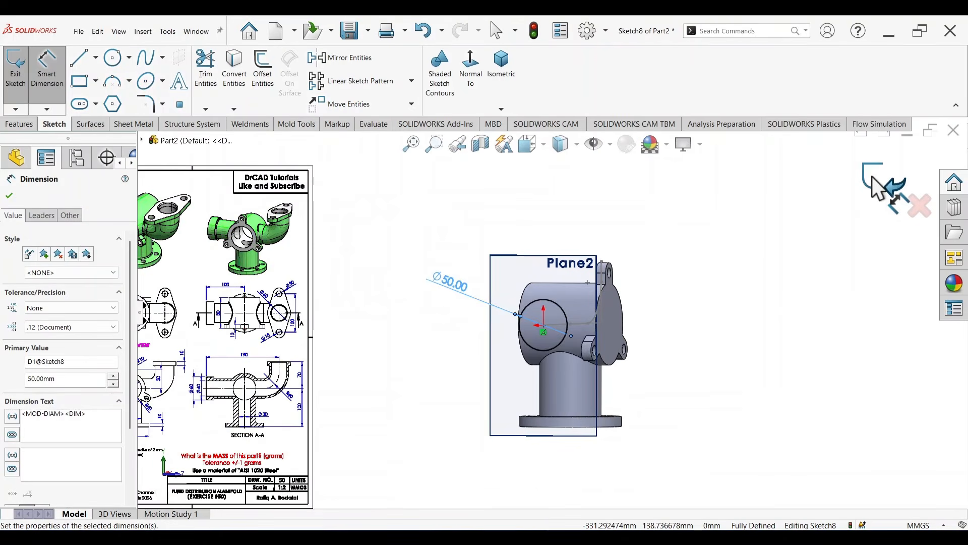
pyautogui.click(873, 176)
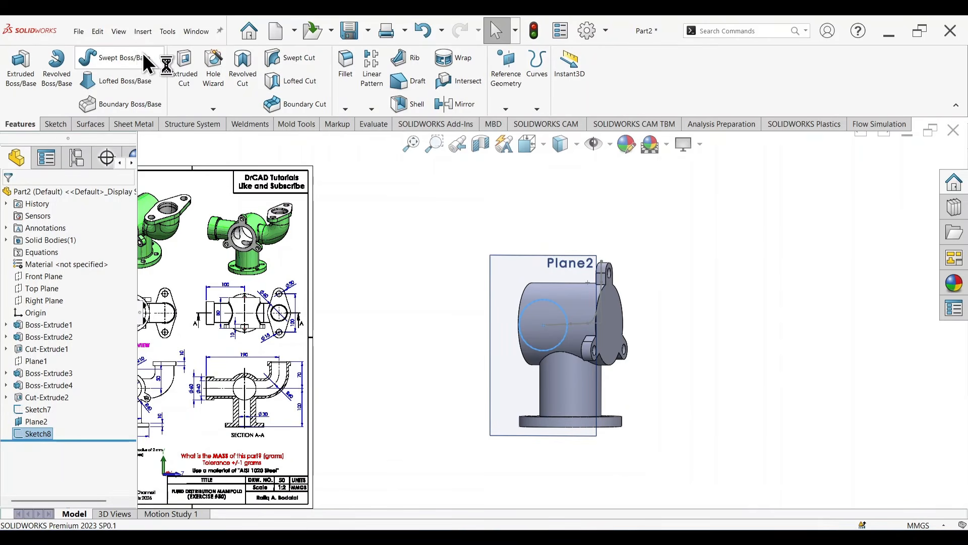
# Step: Set up a Swept Boss/Base with the 50 mm circle as the profile and the filleted elbow line as the path
pyautogui.click(129, 55)
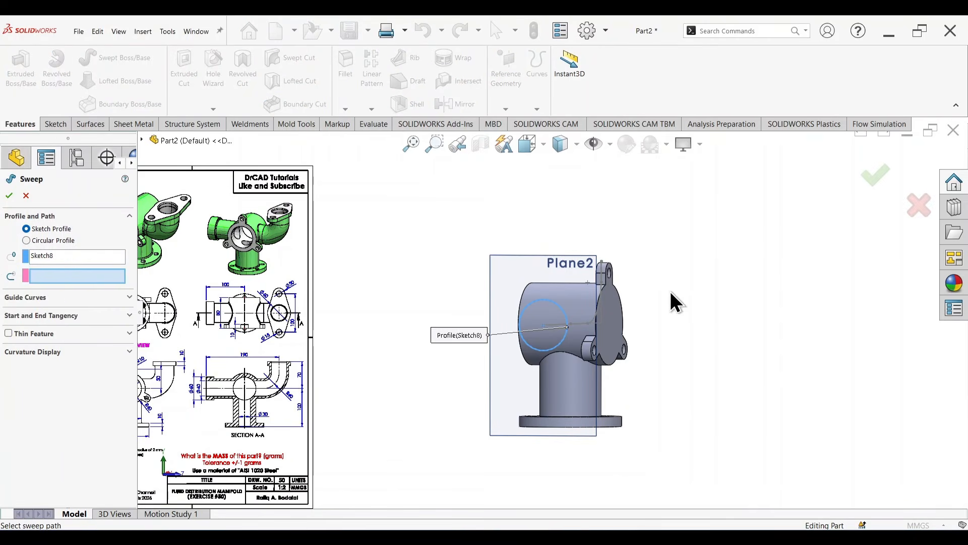
pyautogui.moveTo(735, 348); pyautogui.dragTo(682, 348, button='middle')
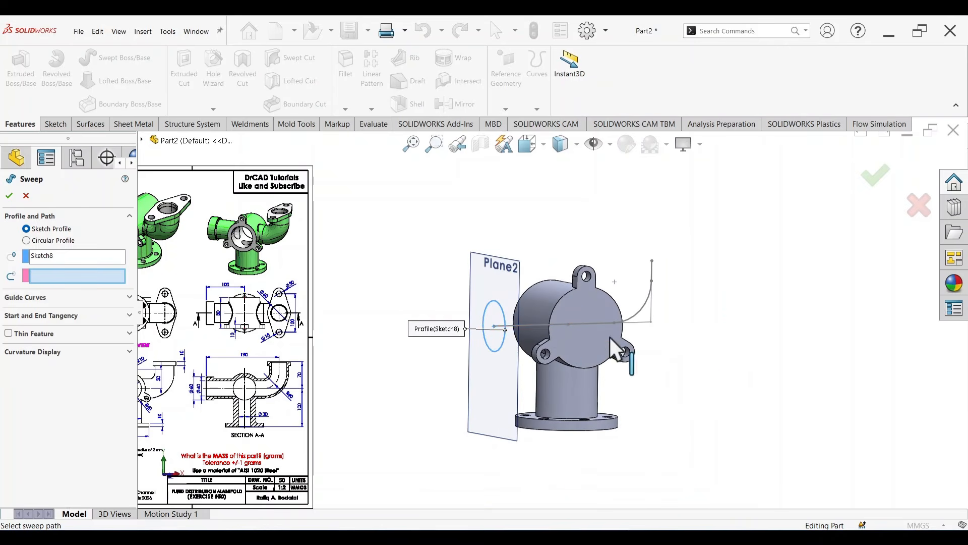
pyautogui.click(576, 323)
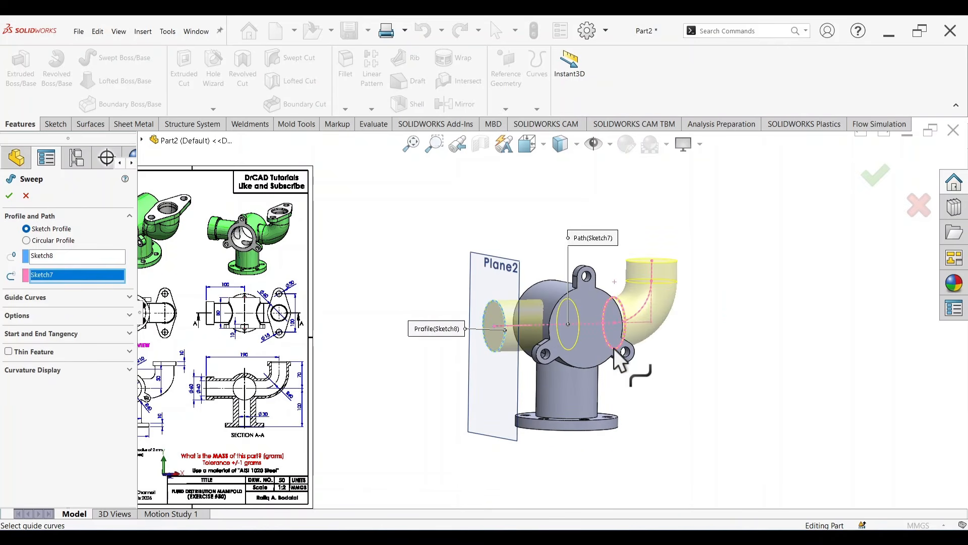
# Step: Examine the sweep preview where it passes through the manifold body, and review the sweep's guide curve and option settings
pyautogui.moveTo(716, 369)
pyautogui.mouseDown(button='middle')
pyautogui.moveTo(645, 363)
pyautogui.moveTo(736, 363)
pyautogui.moveTo(703, 385)
pyautogui.mouseUp(button='middle')
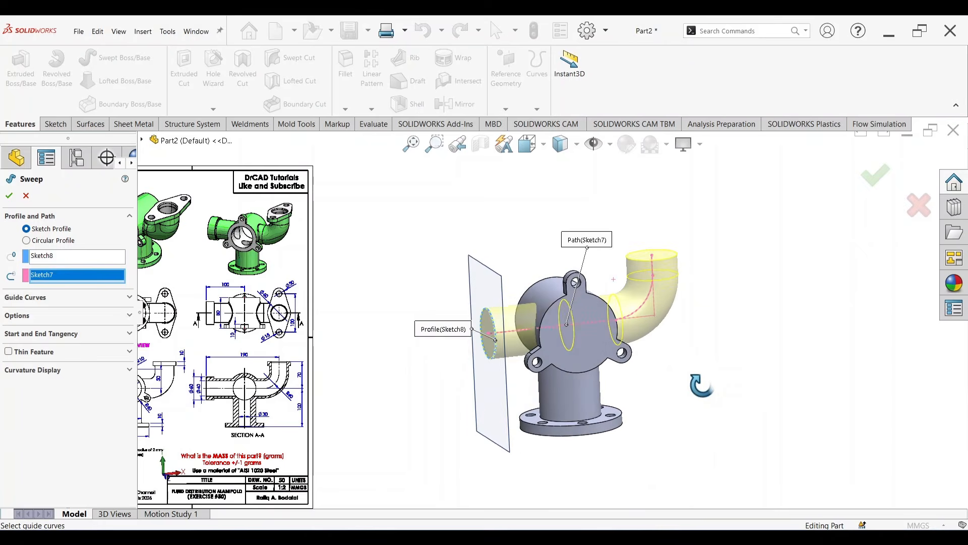
pyautogui.scroll(-3, 585, 328)
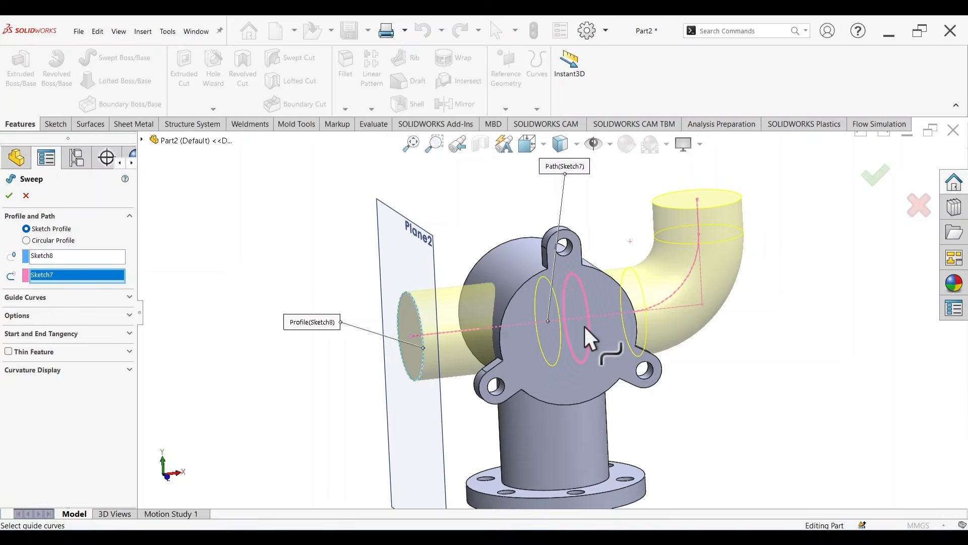
pyautogui.scroll(-2, 584, 324)
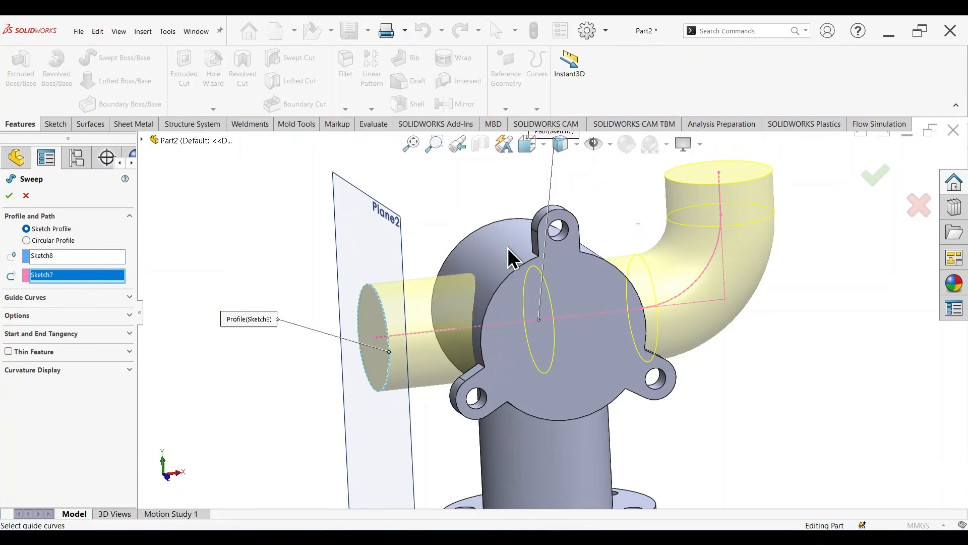
pyautogui.scroll(2, 579, 295)
pyautogui.scroll(-4, 571, 294)
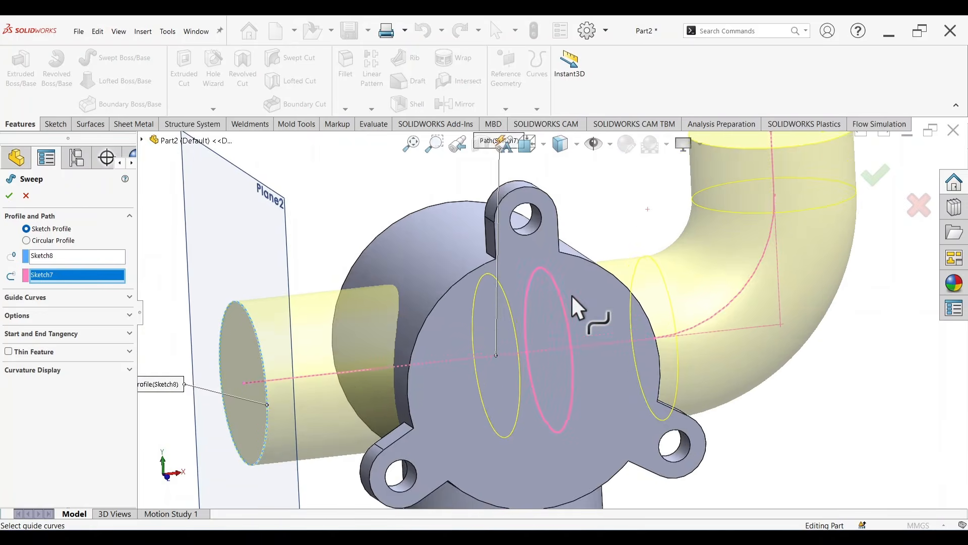
pyautogui.moveTo(571, 295); pyautogui.dragTo(580, 324, button='middle')
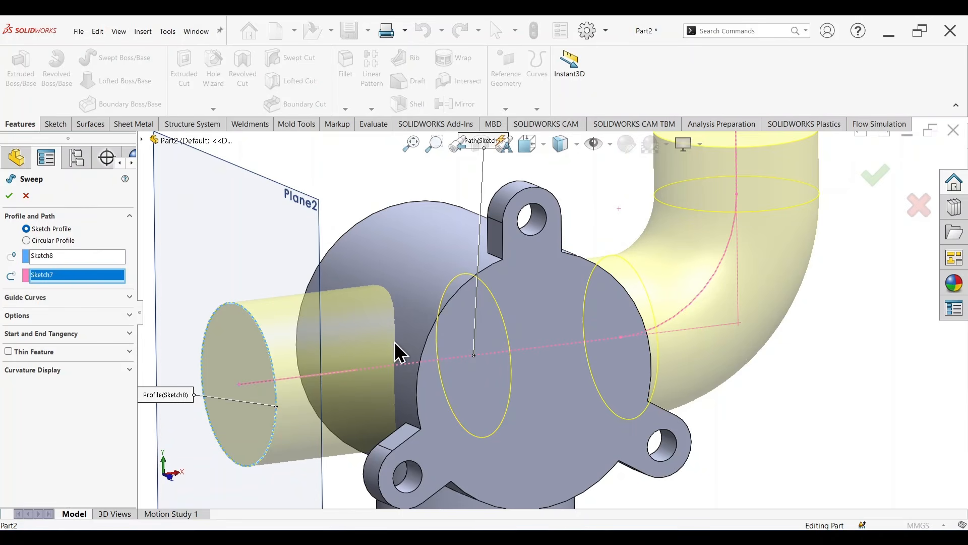
pyautogui.scroll(2, 488, 348)
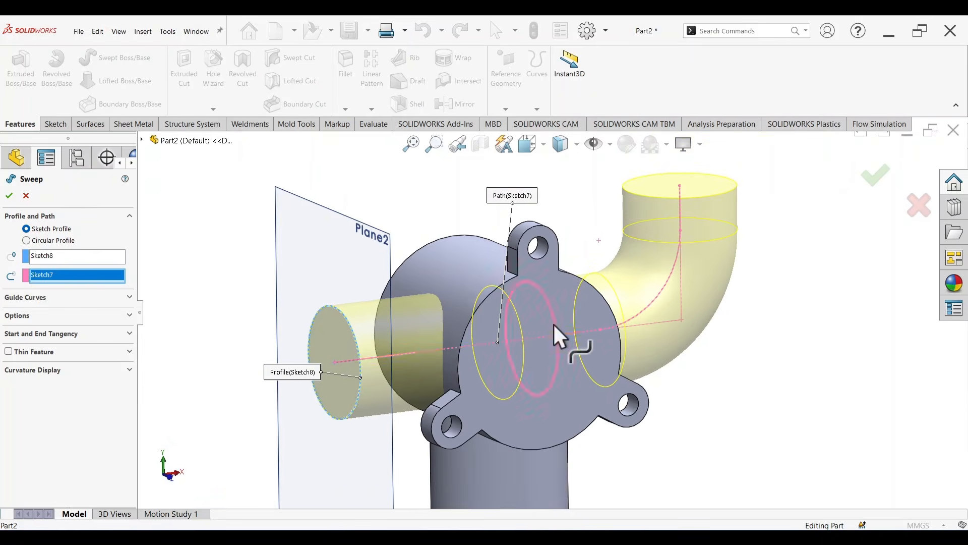
pyautogui.scroll(-2, 548, 324)
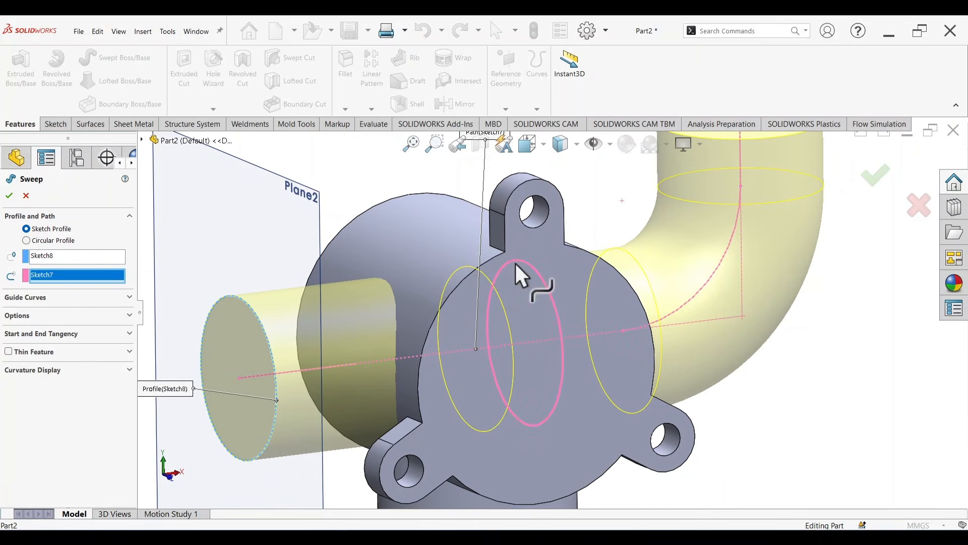
pyautogui.click(126, 300)
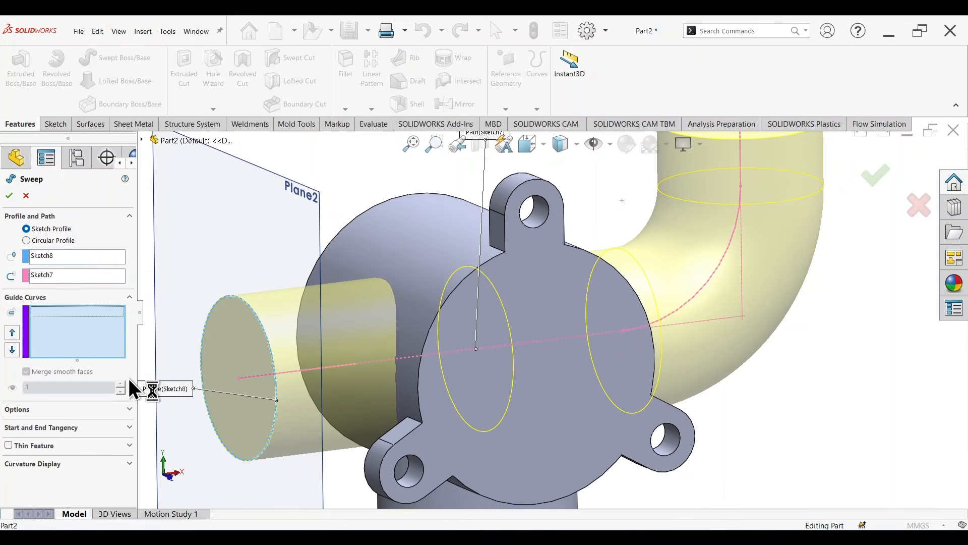
pyautogui.click(131, 407)
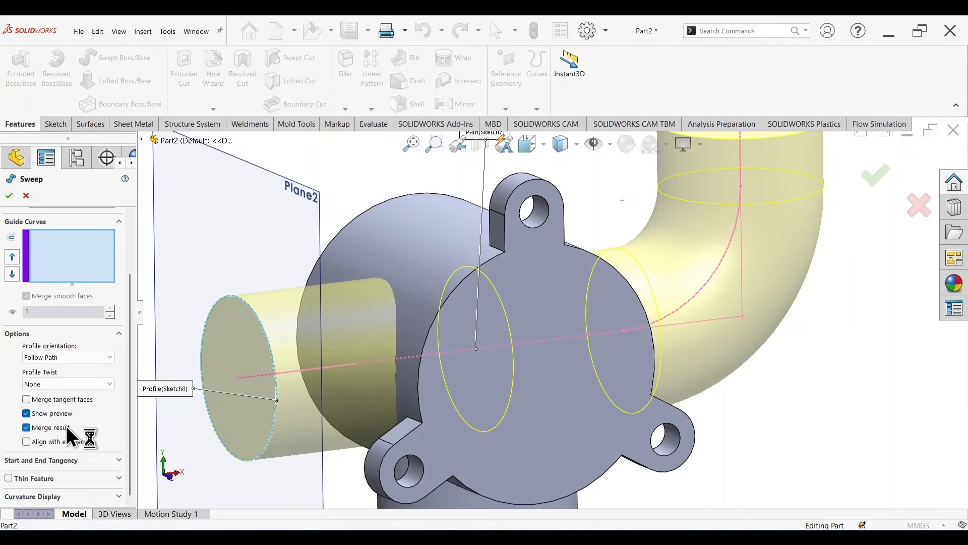
pyautogui.scroll(5, 485, 284)
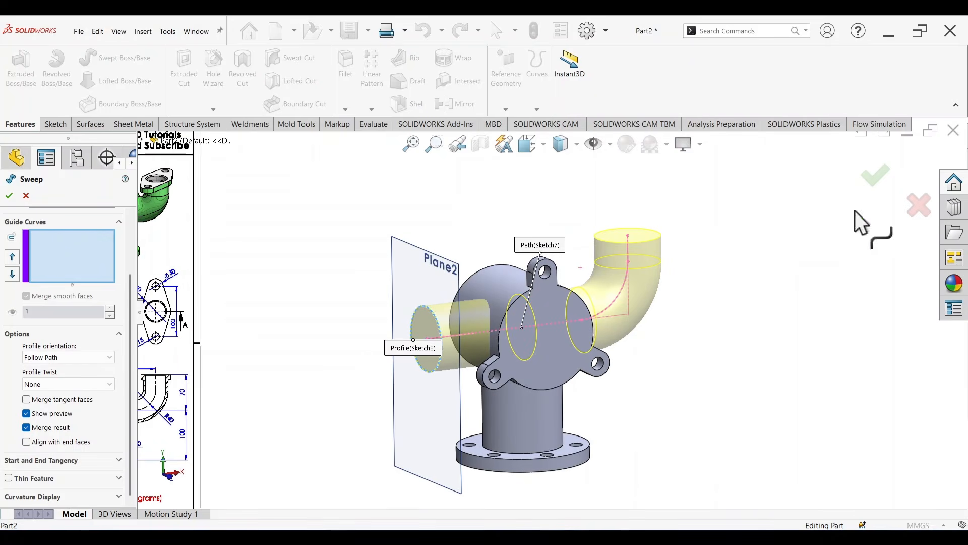
# Step: Accept the sweep and hide the 80 mm offset plane
pyautogui.click(874, 184)
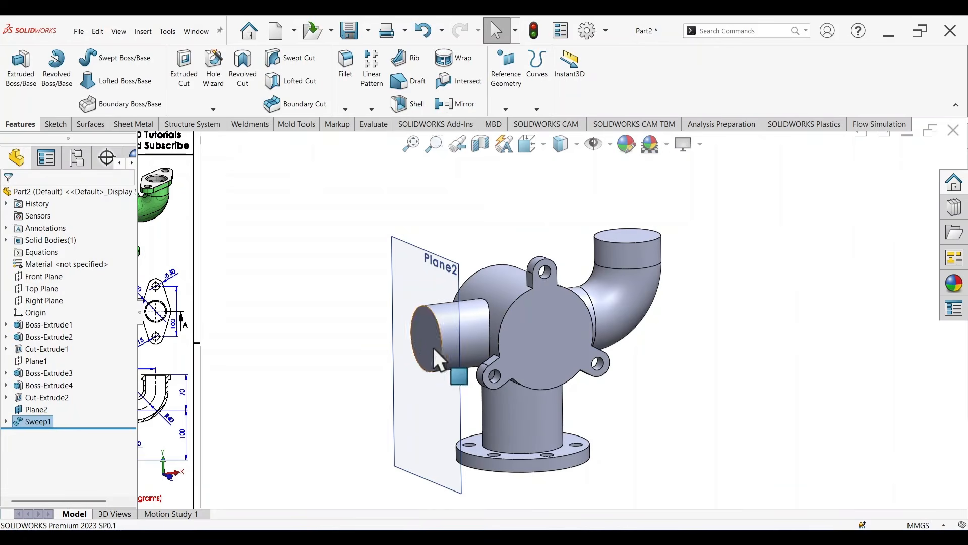
pyautogui.rightClick(438, 268)
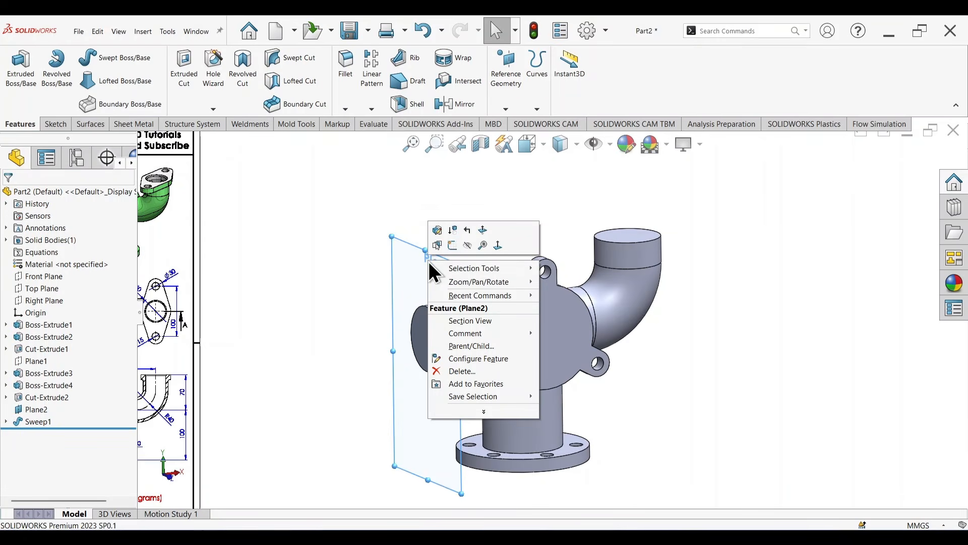
pyautogui.click(469, 243)
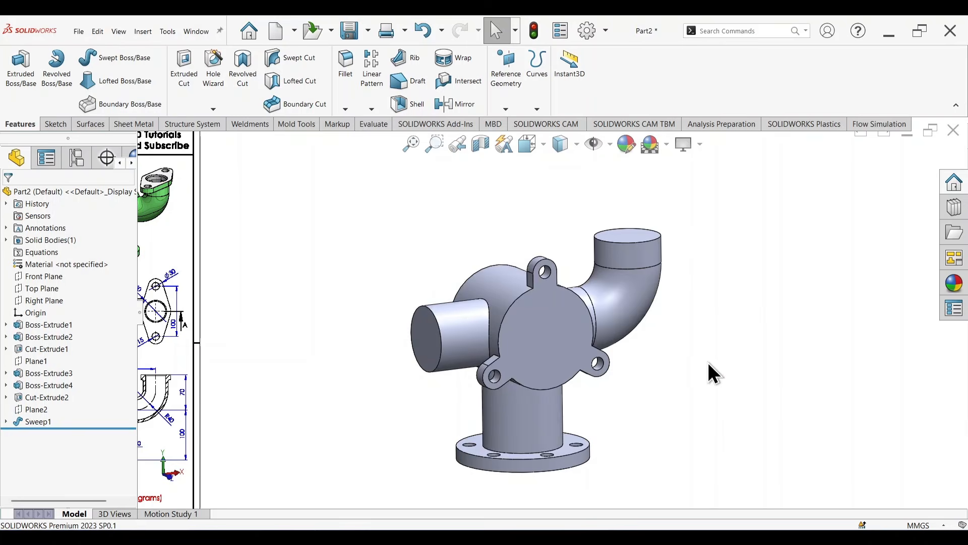
pyautogui.moveTo(709, 372)
pyautogui.mouseDown(button='middle')
pyautogui.moveTo(757, 291)
pyautogui.moveTo(691, 368)
pyautogui.moveTo(735, 374)
pyautogui.moveTo(674, 372)
pyautogui.moveTo(726, 361)
pyautogui.moveTo(696, 369)
pyautogui.mouseUp(button='middle')
pyautogui.scroll(3, 599, 328)
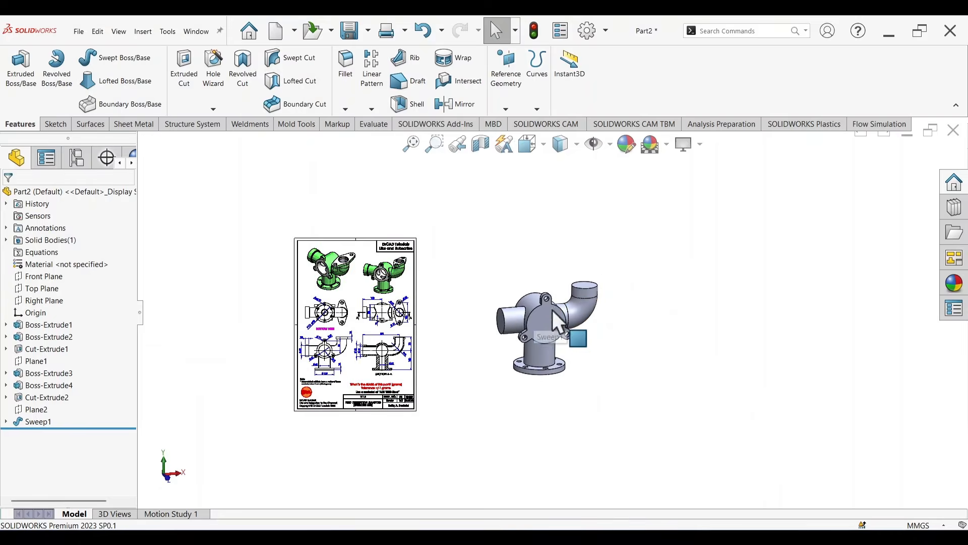
pyautogui.scroll(-2, 554, 311)
pyautogui.scroll(3, 435, 343)
pyautogui.scroll(-5, 566, 323)
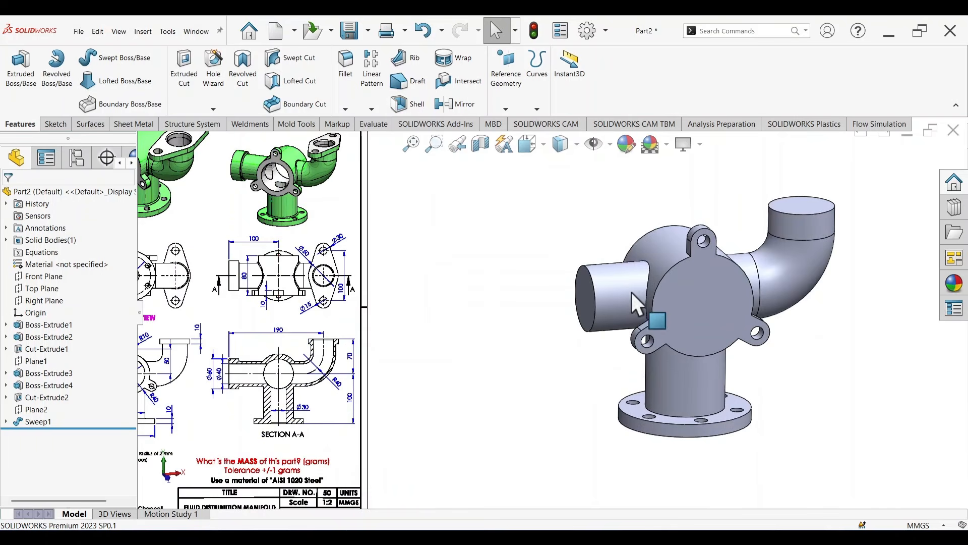
# Step: Sketch a circle about 58 mm in diameter, centred on the origin, on the end face of the straight side pipe
pyautogui.moveTo(582, 370); pyautogui.dragTo(661, 316, button='middle')
pyautogui.click(658, 310)
pyautogui.click(715, 281)
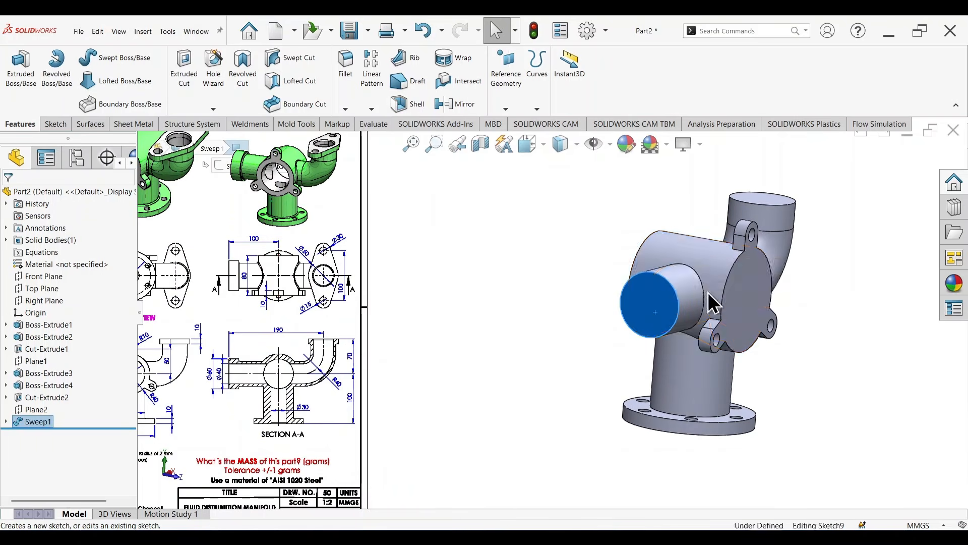
pyautogui.scroll(-5, 562, 313)
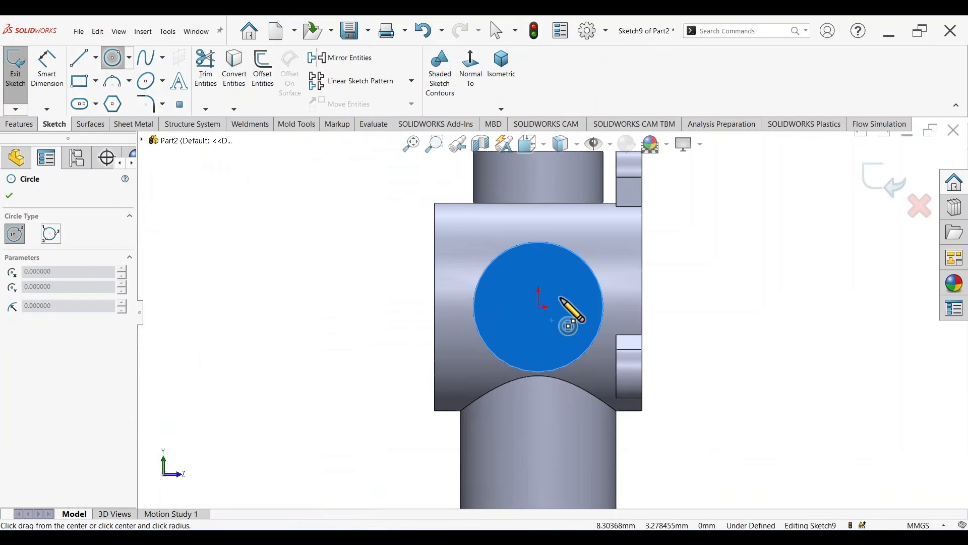
pyautogui.moveTo(539, 306); pyautogui.dragTo(587, 365)
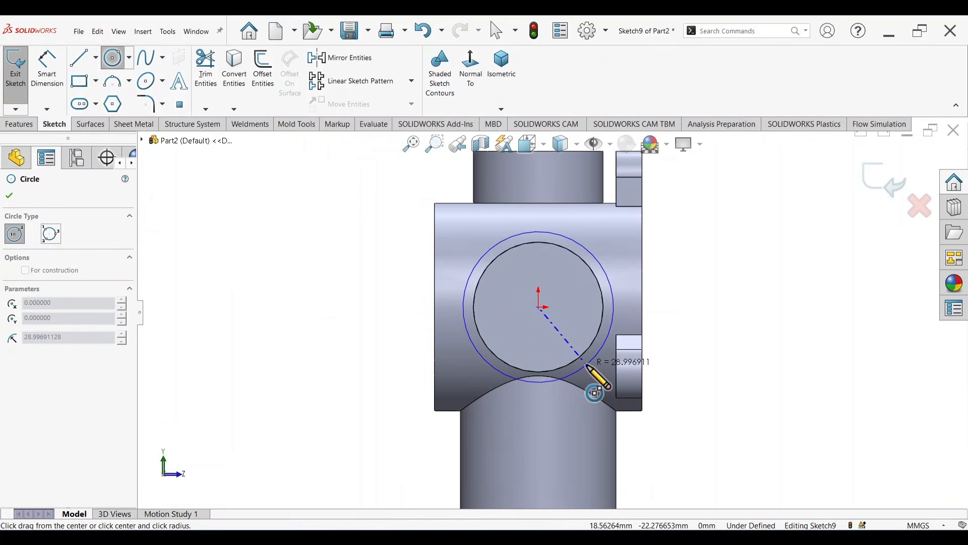
# Step: Dimension the circle's diameter to 60 mm, following the side pipe's collar in the drawing's Section A-A
pyautogui.moveTo(700, 263); pyautogui.dragTo(699, 227, button='right')
pyautogui.scroll(7, 531, 318)
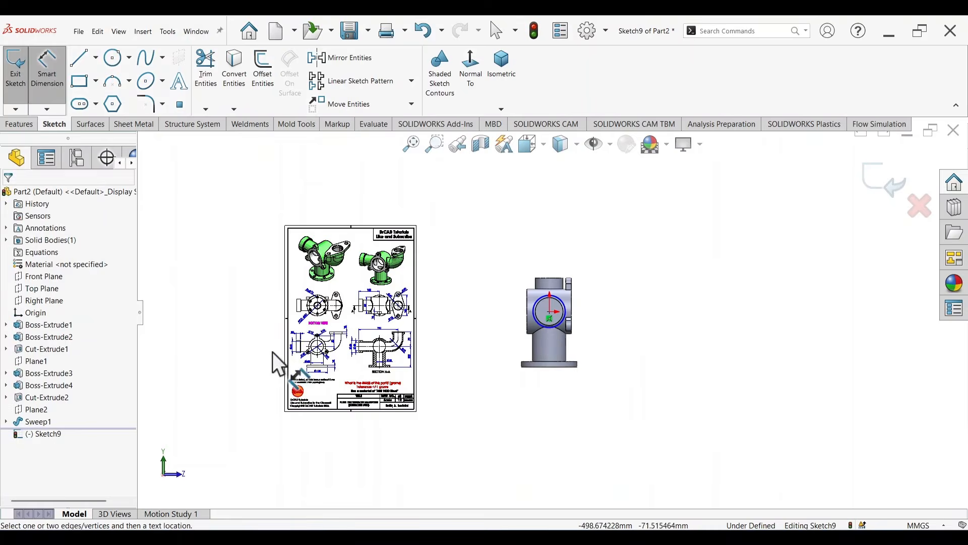
pyautogui.scroll(-3, 322, 346)
pyautogui.scroll(-4, 380, 341)
pyautogui.scroll(-2, 380, 341)
pyautogui.scroll(5, 426, 335)
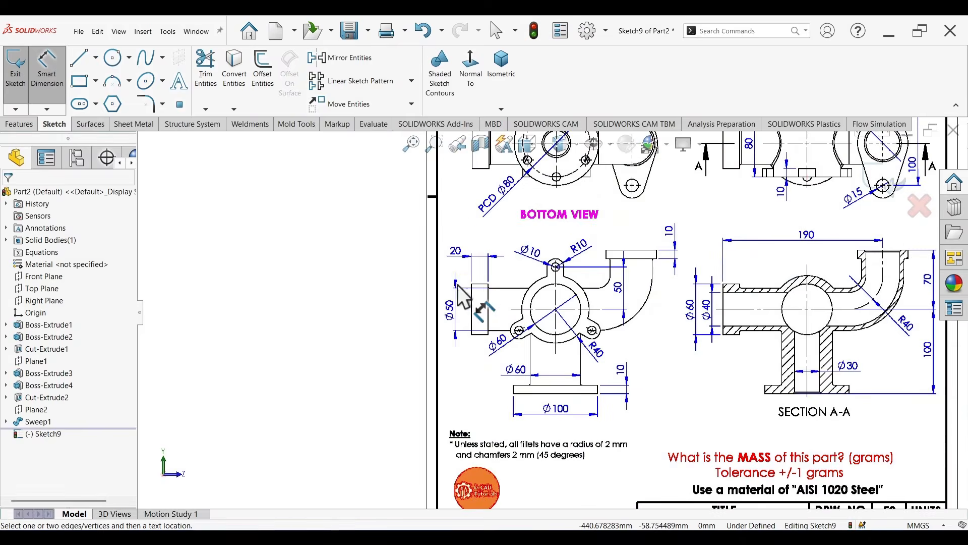
pyautogui.scroll(-2, 669, 214)
pyautogui.scroll(-2, 672, 337)
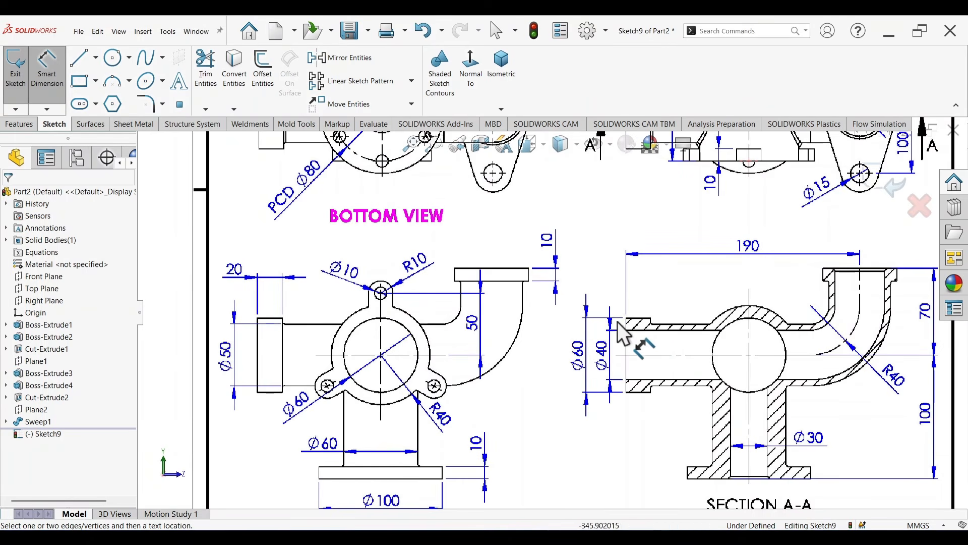
pyautogui.scroll(3, 710, 270)
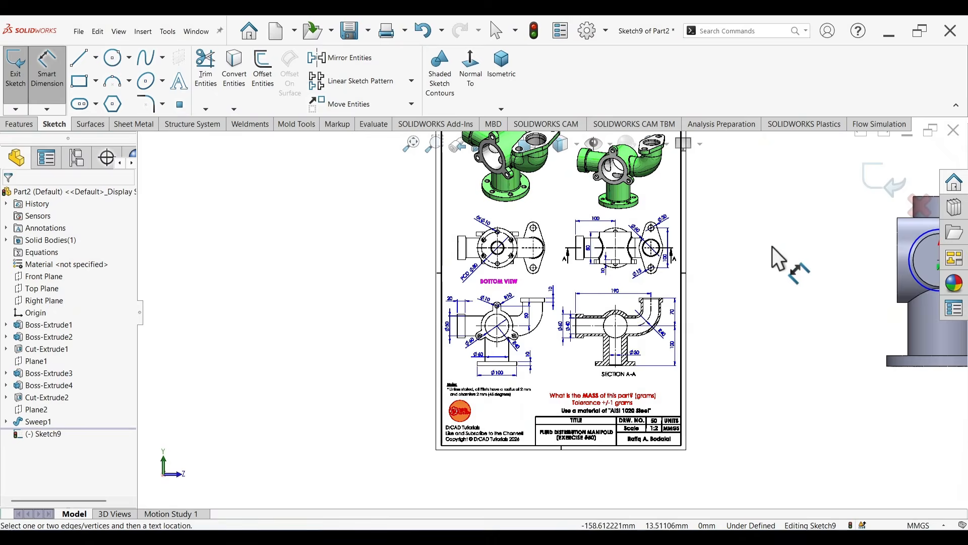
pyautogui.scroll(1, 788, 249)
pyautogui.scroll(-5, 757, 295)
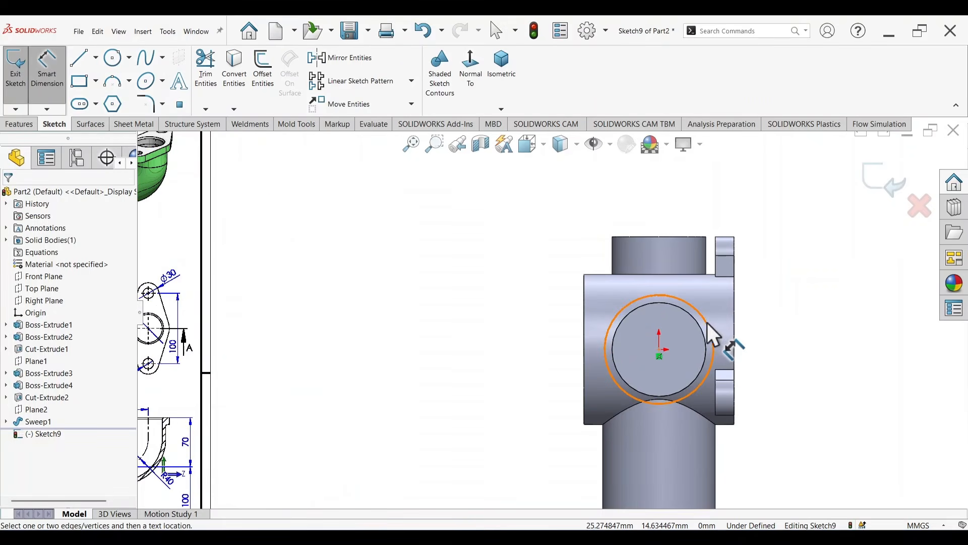
pyautogui.click(708, 324)
pyautogui.click(801, 298)
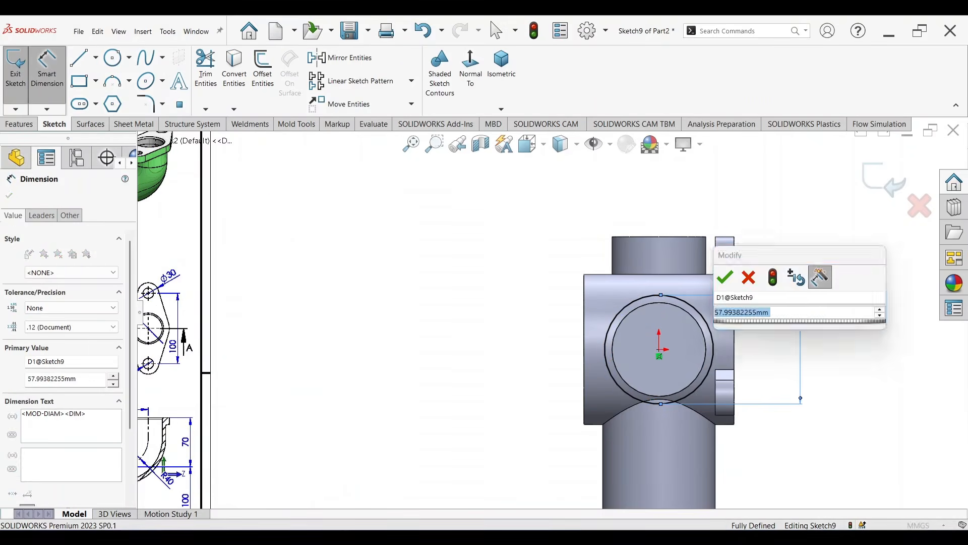
pyautogui.write('60')
pyautogui.press('Return')
# Step: Extrude the 60 mm circle outward 20 mm as a blind boss merged with the side pipe
pyautogui.press('s')
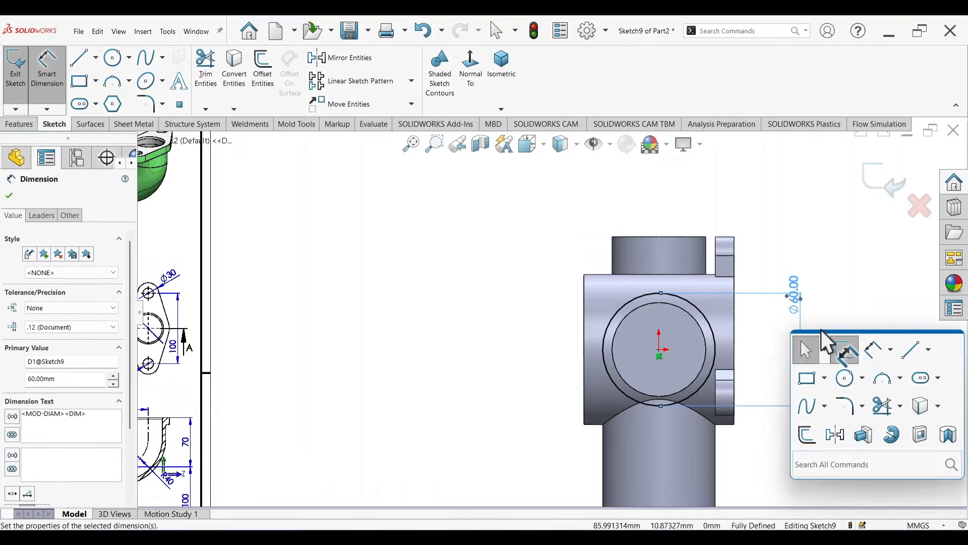
pyautogui.click(864, 435)
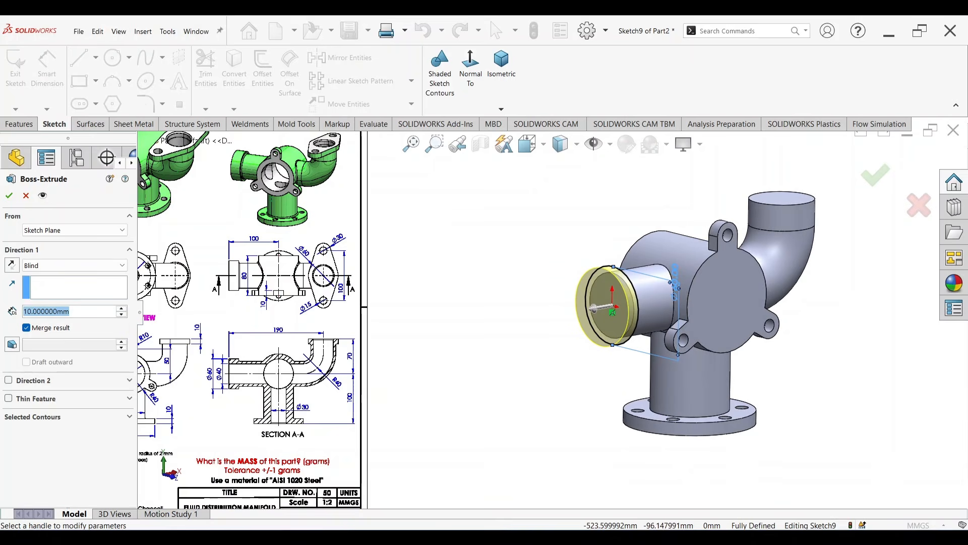
pyautogui.write('20')
pyautogui.press('Return')
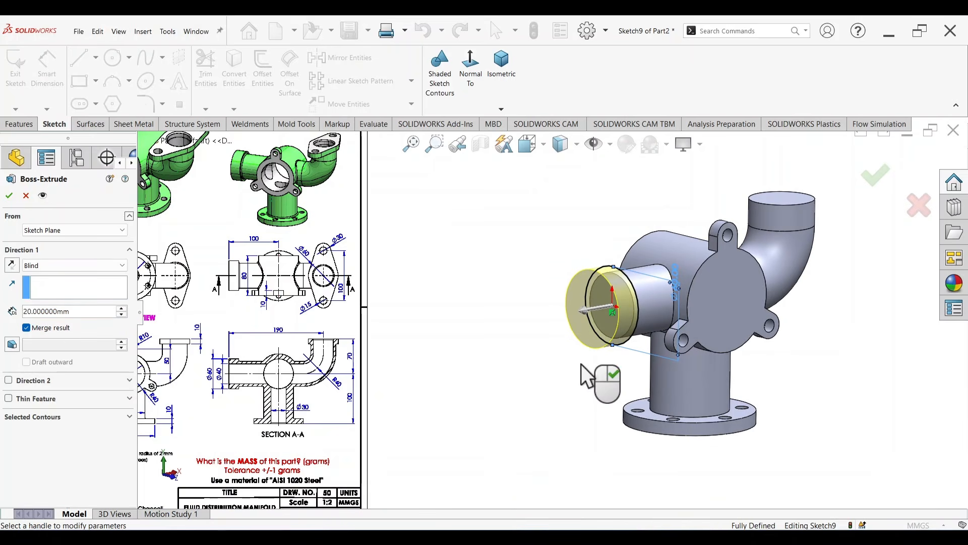
pyautogui.click(883, 178)
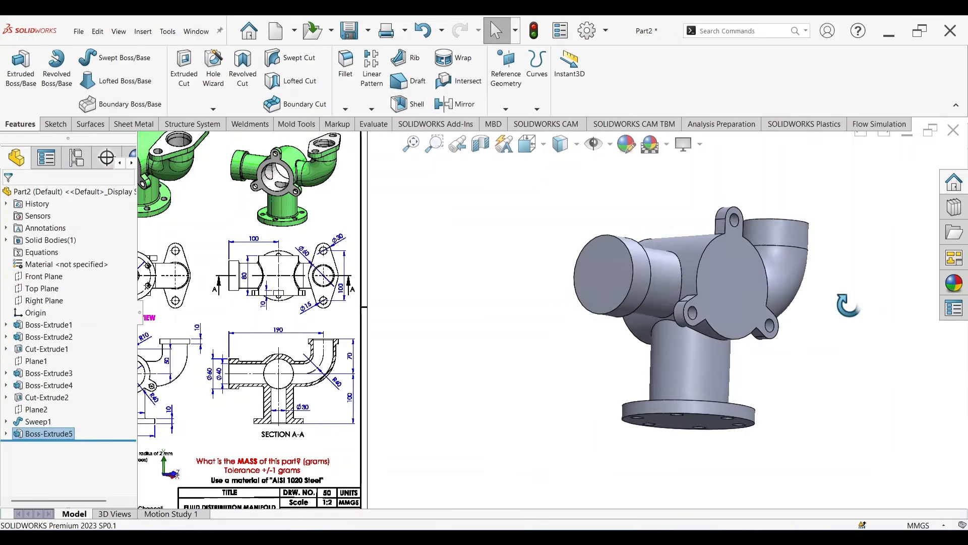
# Step: Start a sketch on the elbow's upper end face and draw a concentric circle about 75 mm in diameter
pyautogui.moveTo(848, 305); pyautogui.dragTo(817, 374, button='middle')
pyautogui.scroll(3, 757, 240)
pyautogui.scroll(-4, 701, 245)
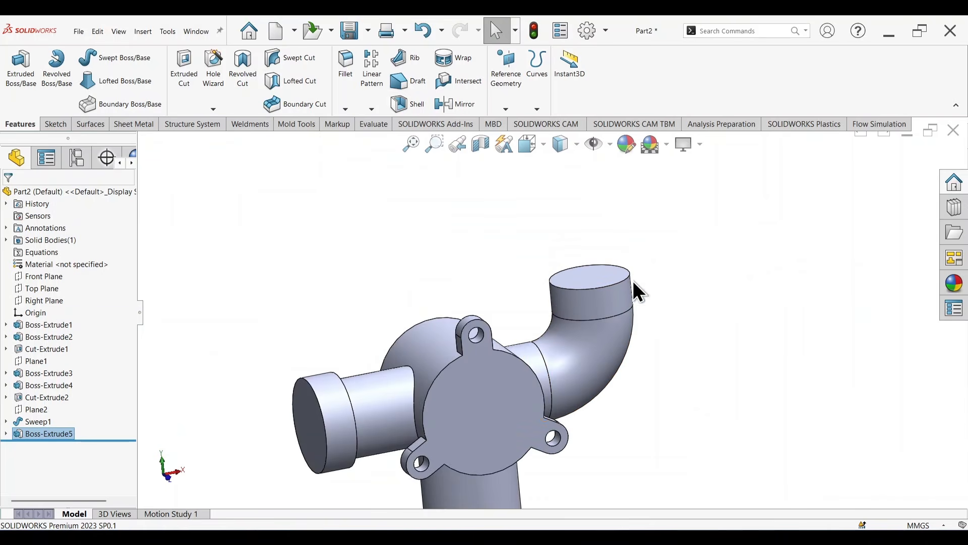
pyautogui.click(595, 274)
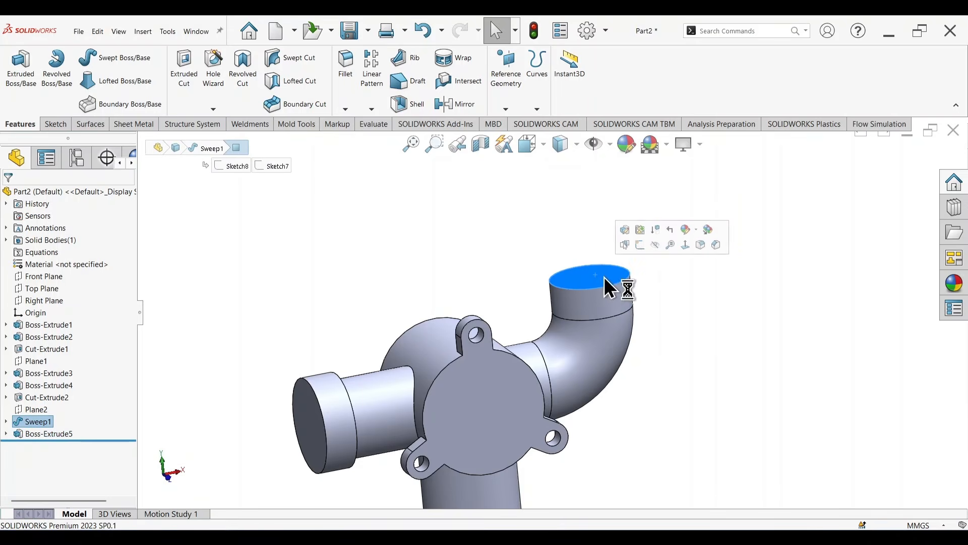
pyautogui.click(637, 247)
pyautogui.moveTo(722, 396); pyautogui.dragTo(807, 404, button='right')
pyautogui.scroll(-5, 787, 324)
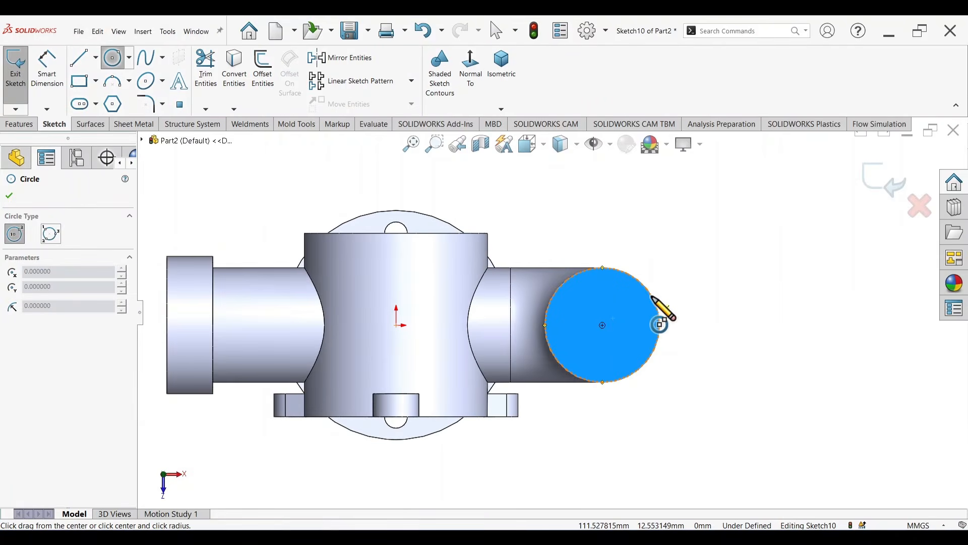
pyautogui.click(603, 325)
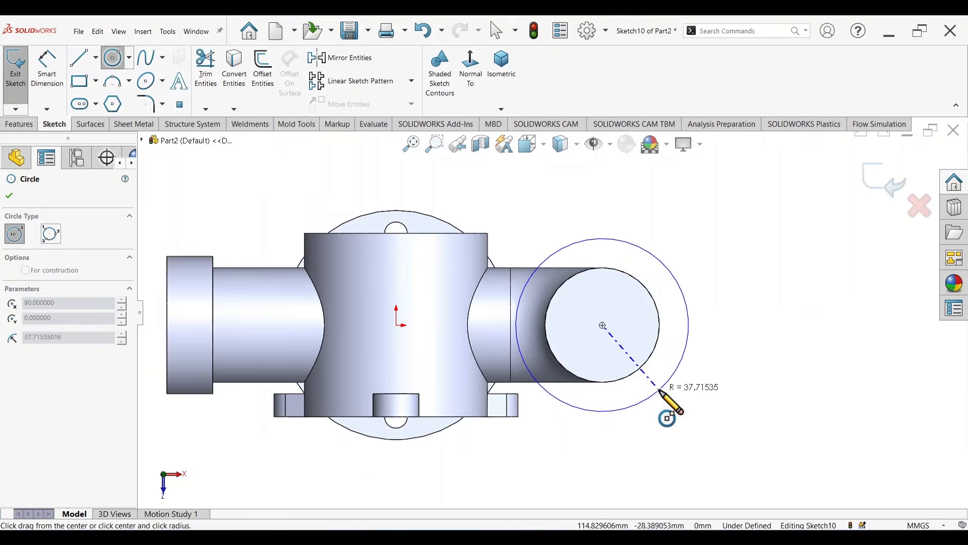
pyautogui.click(664, 387)
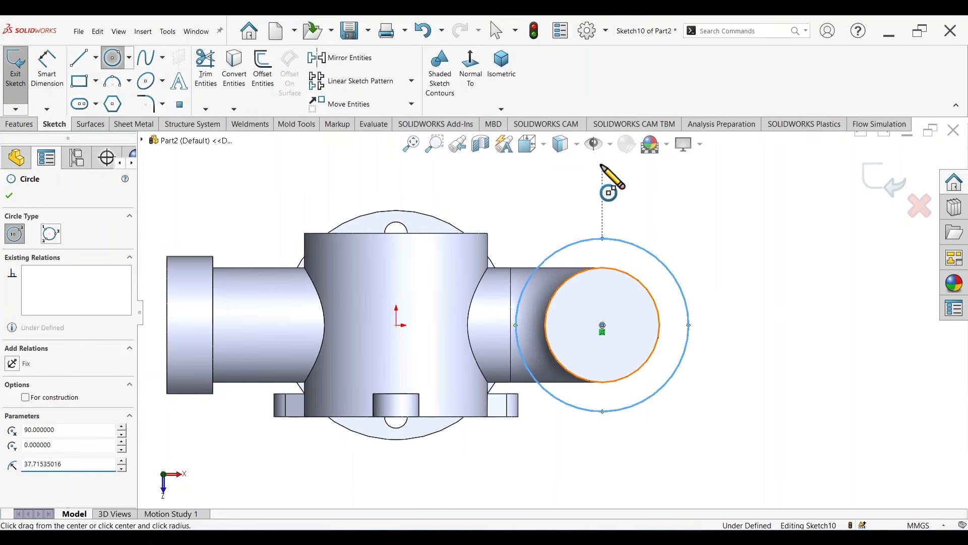
# Step: Sketch a smaller circle about 27 mm in diameter, centred about 70 mm above the large circle's centre
pyautogui.click(602, 165)
pyautogui.click(604, 195)
pyautogui.scroll(3, 650, 207)
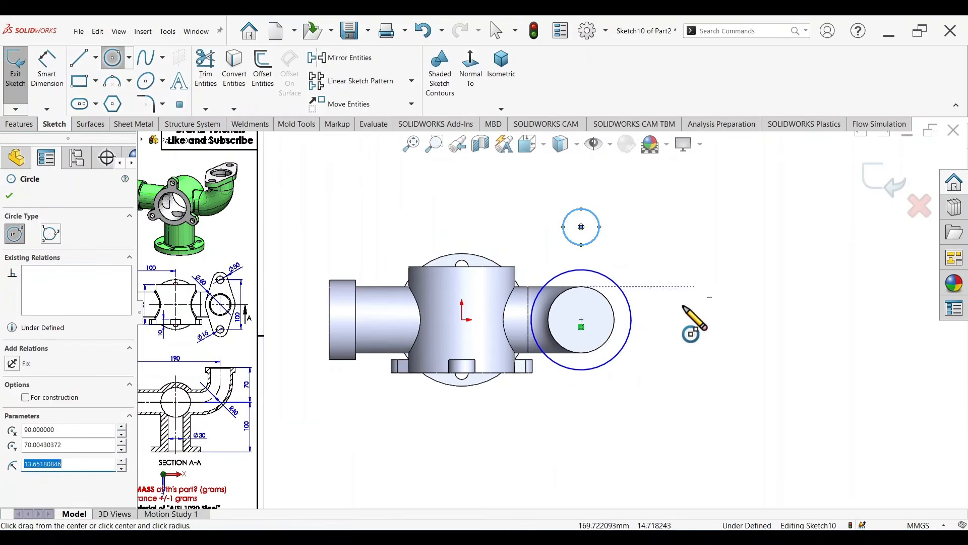
# Step: Add a vertical relation between the centre points of the small and large circles
pyautogui.moveTo(670, 352); pyautogui.dragTo(656, 222, button='right')
pyautogui.click(581, 227)
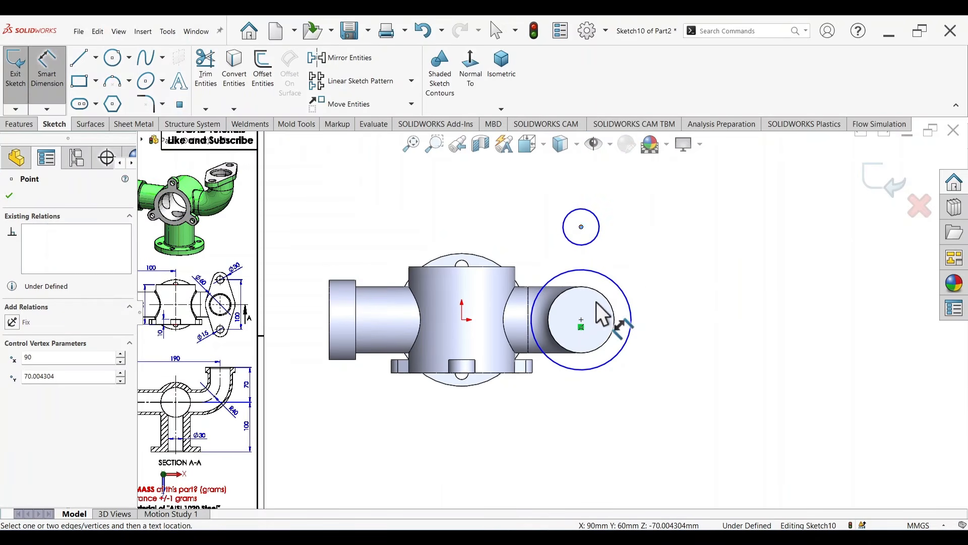
pyautogui.click(582, 320)
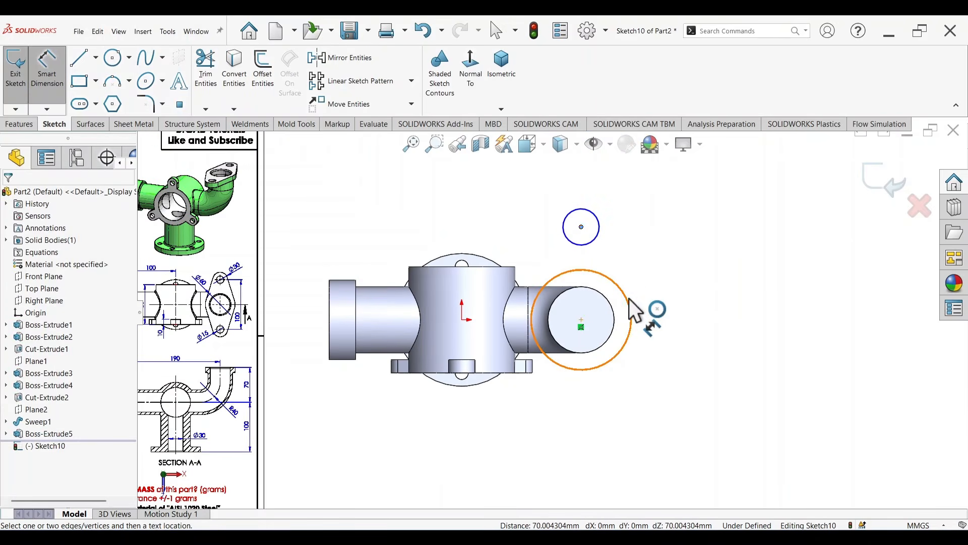
pyautogui.press('Escape')
pyautogui.click(582, 227)
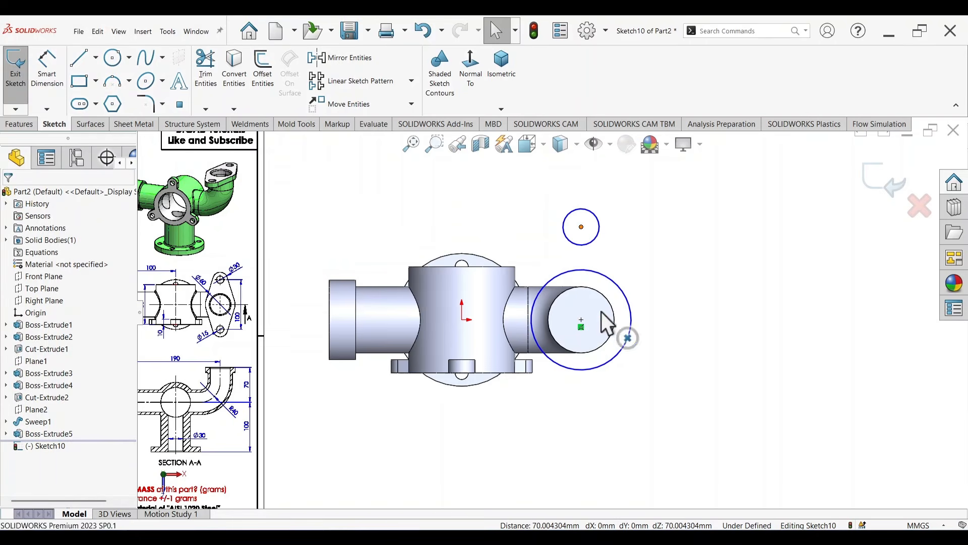
pyautogui.keyDown('ctrl'); pyautogui.click(581, 321); pyautogui.keyUp('ctrl')
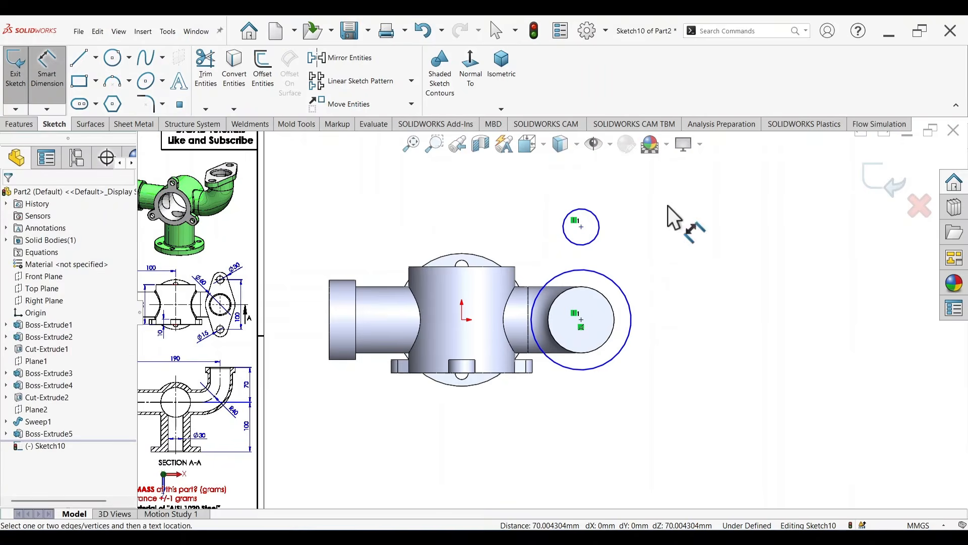
# Step: Dimension the large circle's diameter to 60 mm, as given for the elbow flange in the drawing's top view
pyautogui.scroll(4, 552, 303)
pyautogui.scroll(-6, 428, 320)
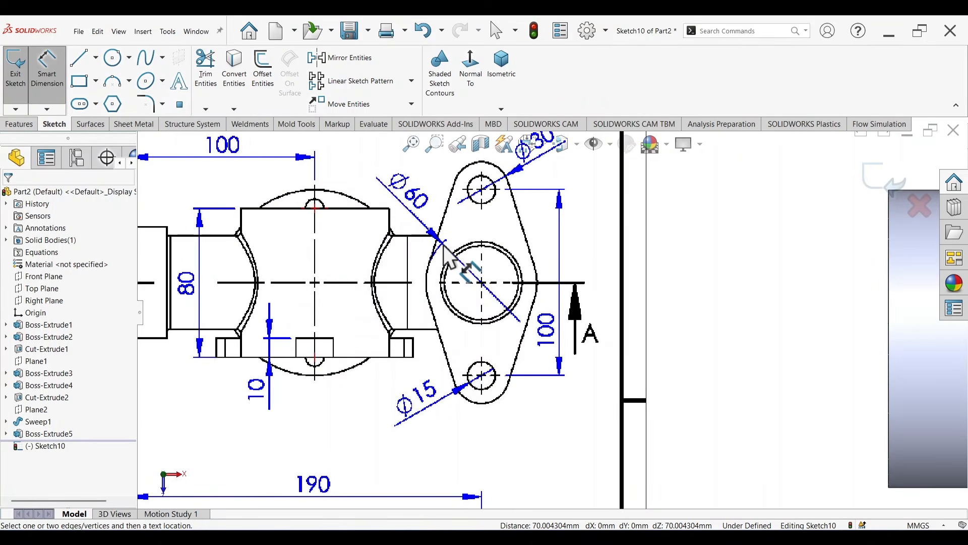
pyautogui.scroll(5, 780, 274)
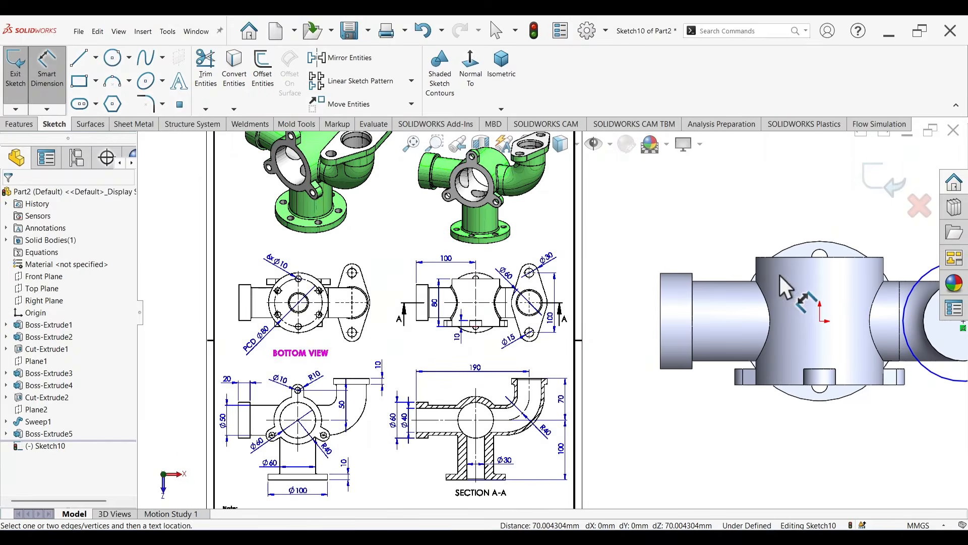
pyautogui.scroll(-4, 642, 327)
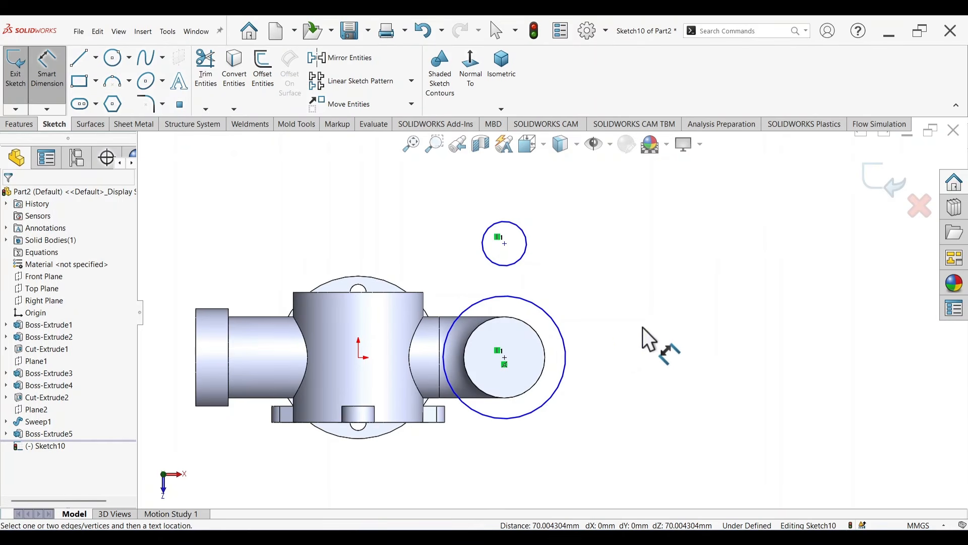
pyautogui.click(564, 338)
pyautogui.click(629, 353)
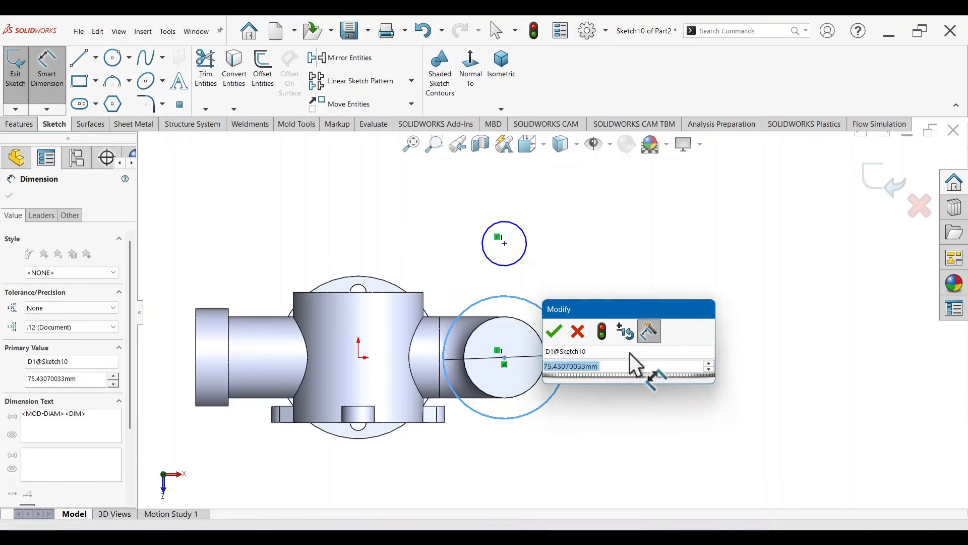
pyautogui.write('60')
pyautogui.press('Return')
# Step: Dimension the small circle's diameter to 30 mm, matching the rounded flange end in the drawing
pyautogui.scroll(3, 404, 321)
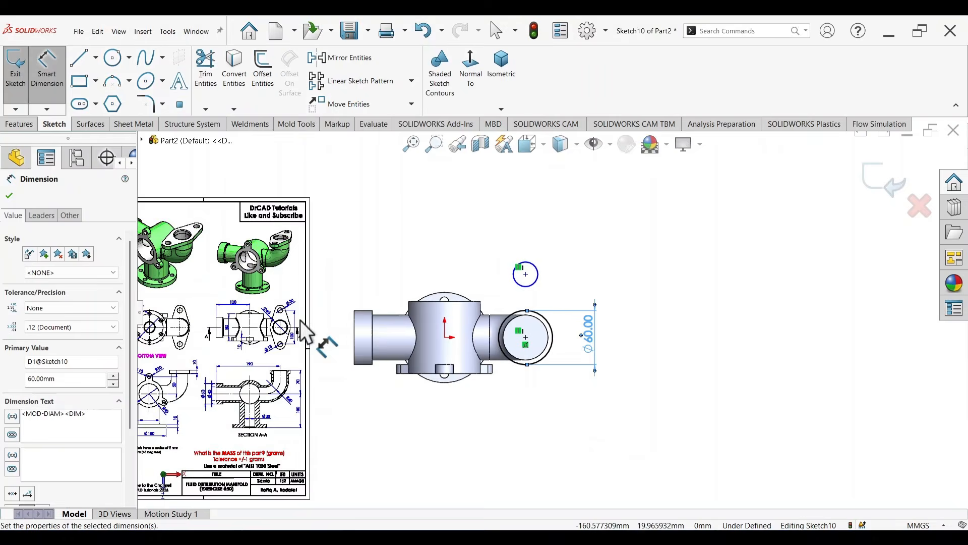
pyautogui.scroll(-5, 313, 324)
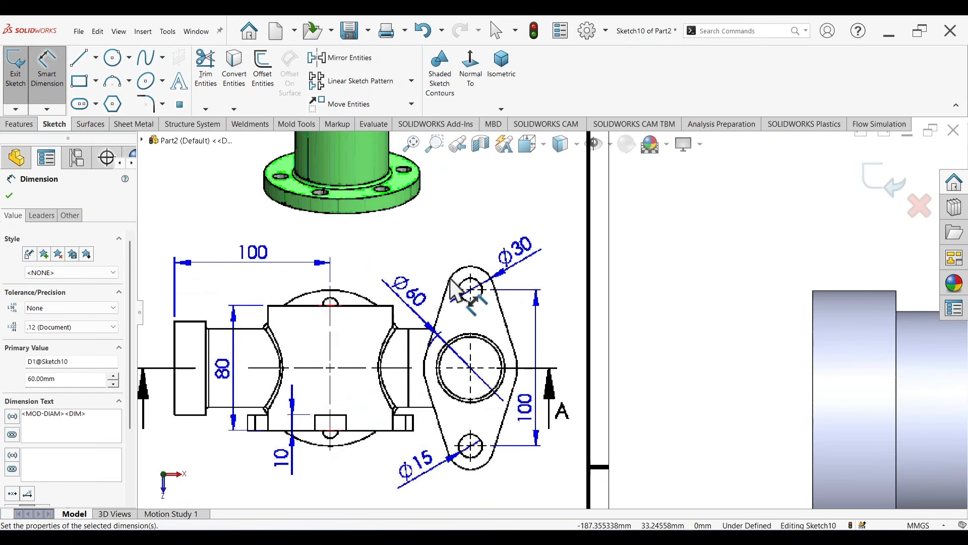
pyautogui.scroll(5, 668, 247)
pyautogui.scroll(-7, 781, 263)
pyautogui.scroll(-2, 661, 302)
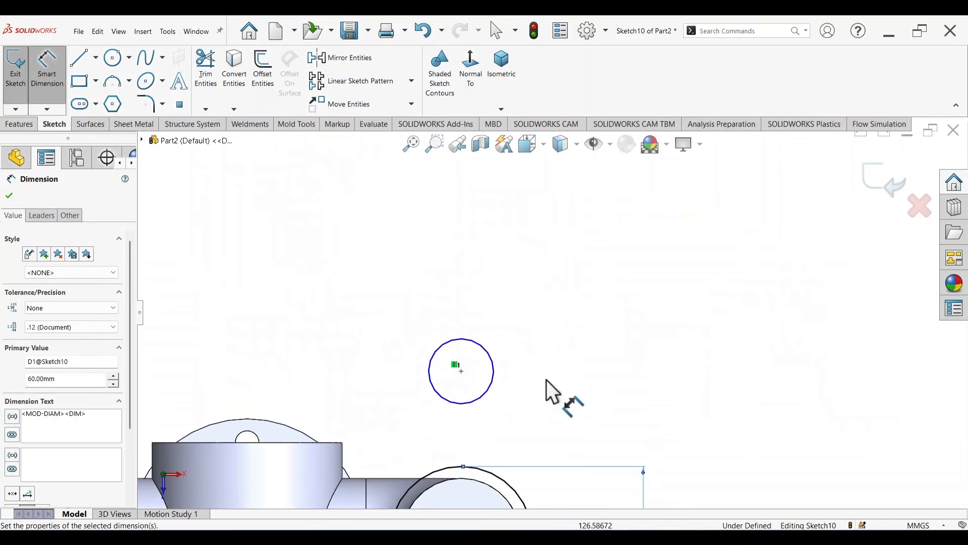
pyautogui.click(494, 369)
pyautogui.click(550, 367)
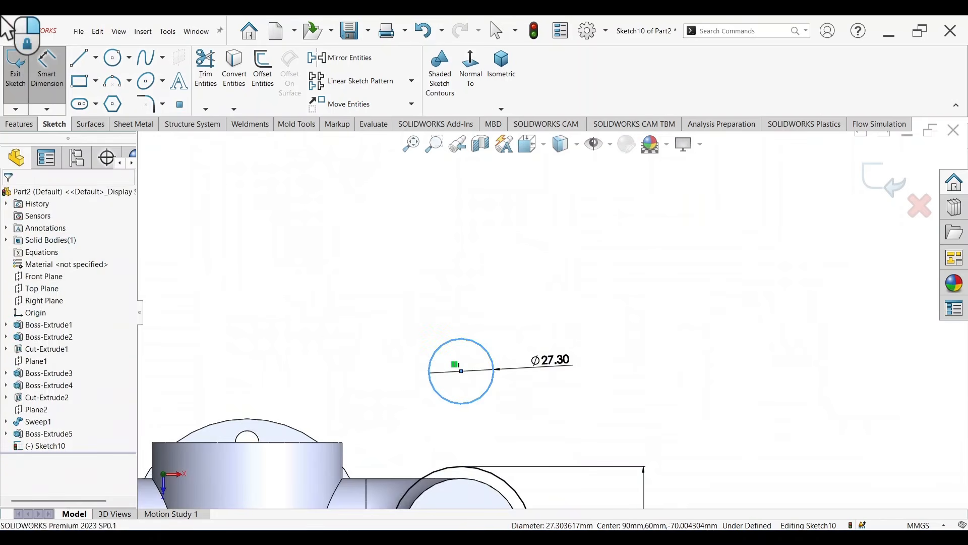
pyautogui.write('30')
pyautogui.press('Return')
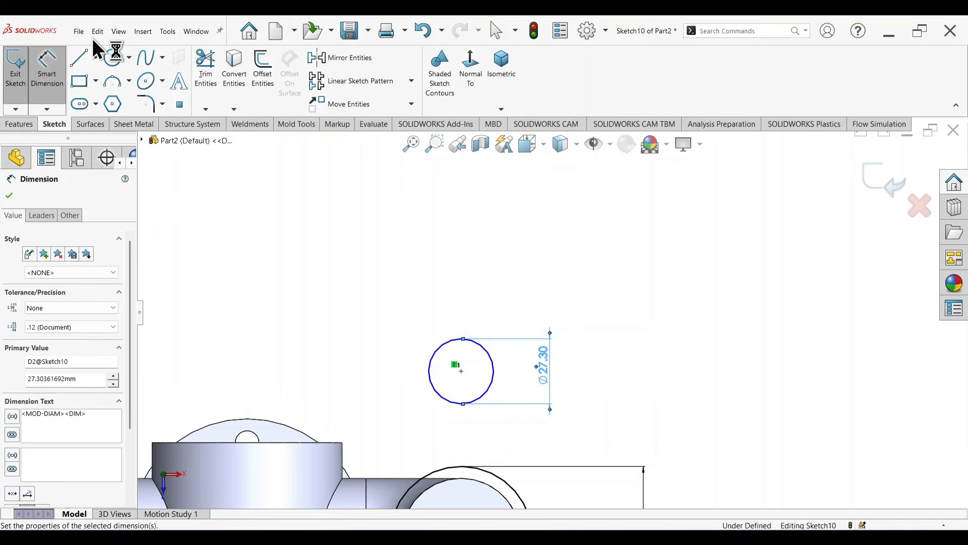
# Step: Dimension the vertical distance between the centres of the large and small circles to 50 mm
pyautogui.scroll(3, 461, 373)
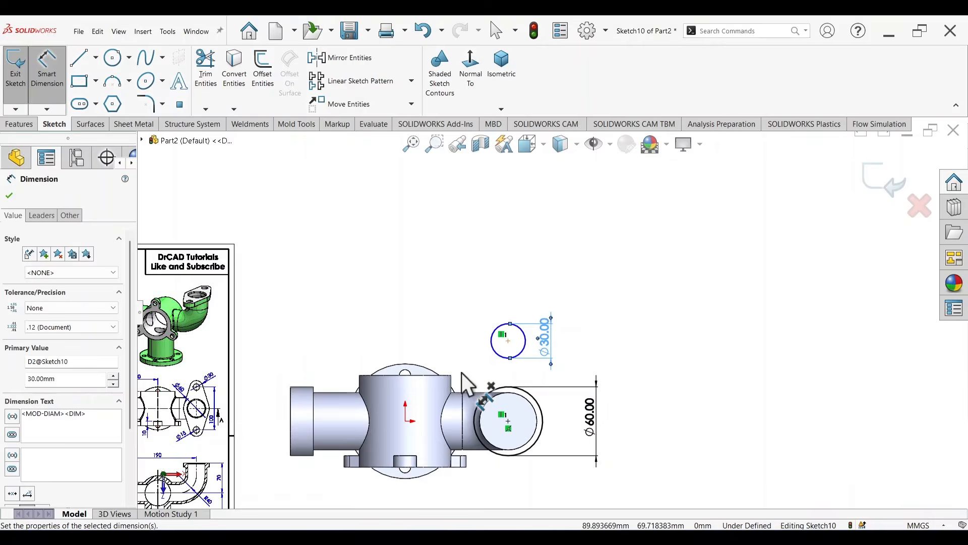
pyautogui.scroll(-3, 500, 406)
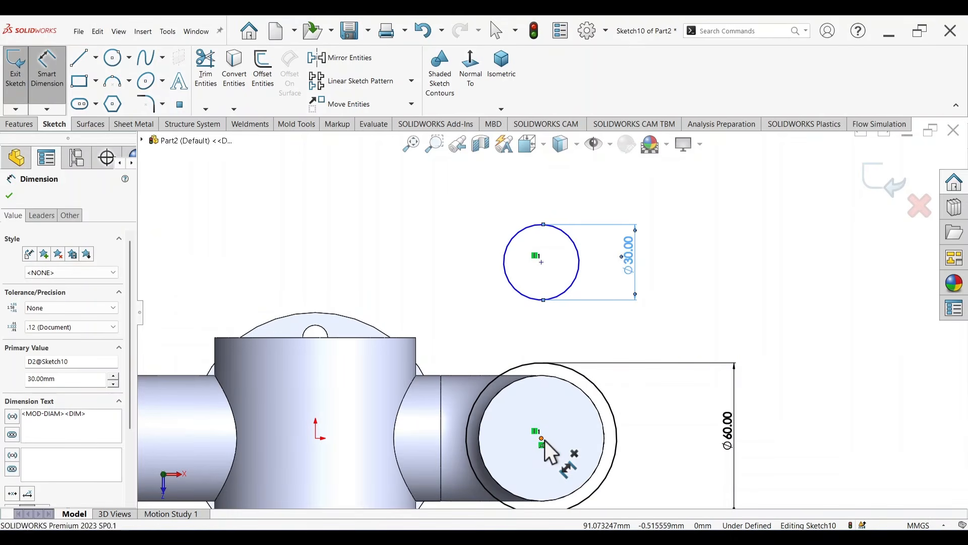
pyautogui.click(543, 439)
pyautogui.click(542, 262)
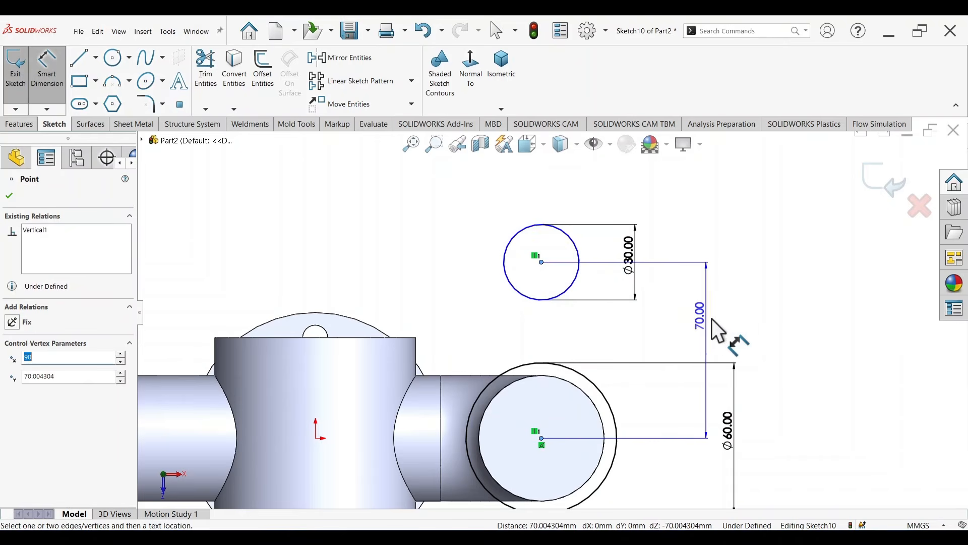
pyautogui.click(732, 337)
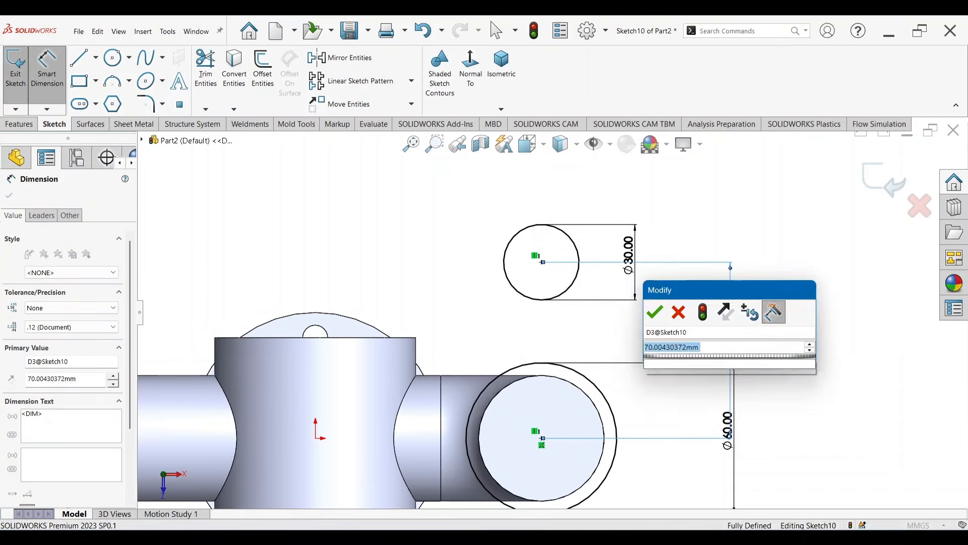
pyautogui.write('50')
pyautogui.press('Return')
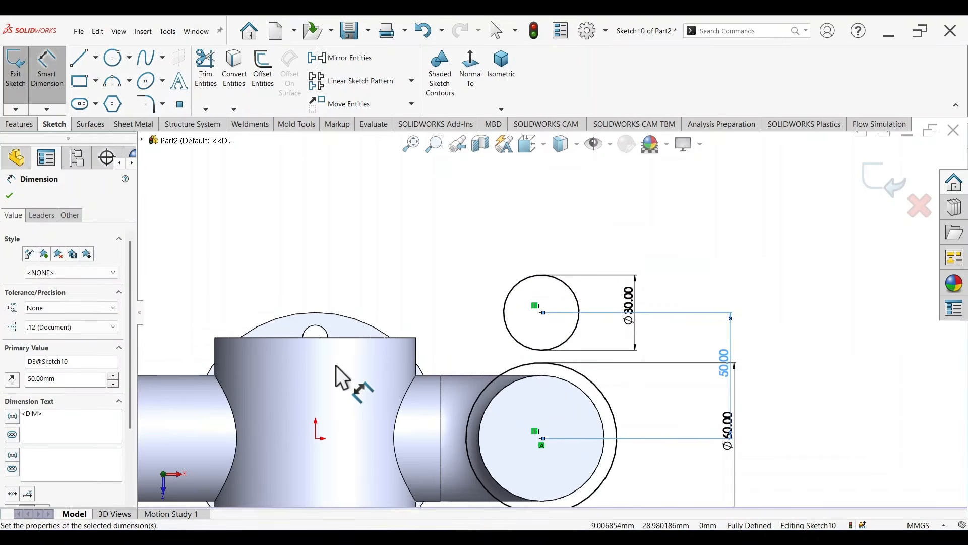
# Step: Check the elbow flange in the drawing's top view and sketch two side lines tangent to both the 30 mm and 60 mm circles
pyautogui.scroll(3, 336, 365)
pyautogui.scroll(2, 198, 361)
pyautogui.scroll(-5, 267, 364)
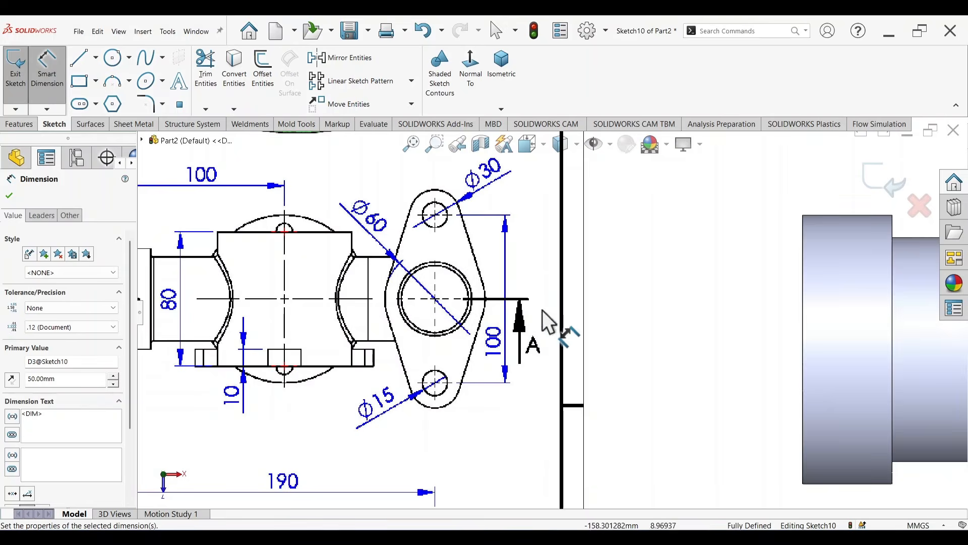
pyautogui.scroll(5, 710, 317)
pyautogui.scroll(-2, 775, 303)
pyautogui.scroll(-3, 777, 302)
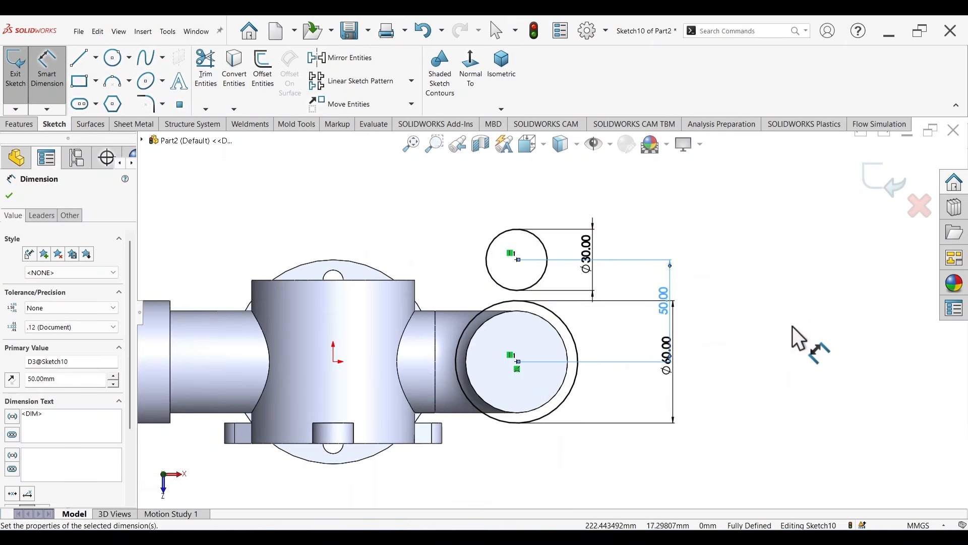
pyautogui.moveTo(852, 322); pyautogui.dragTo(787, 323, button='right')
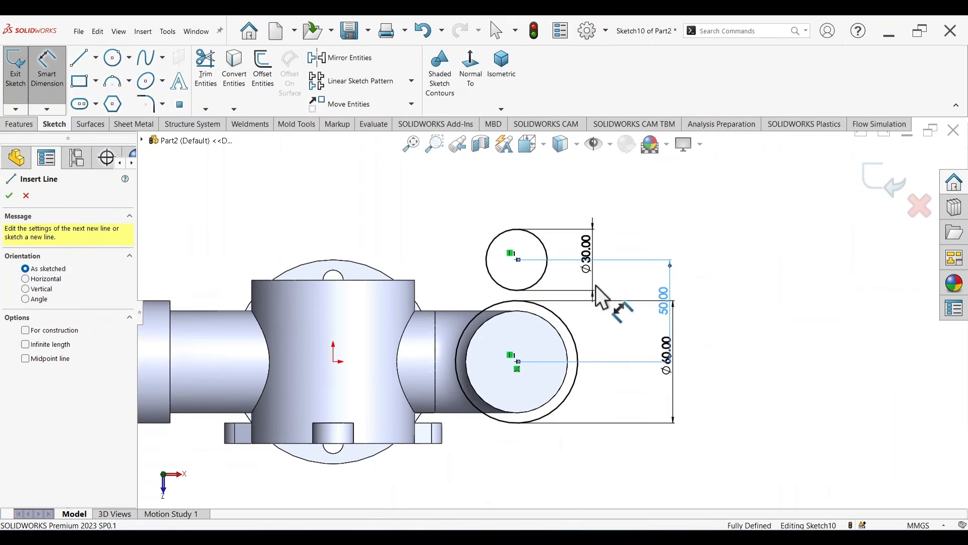
pyautogui.click(487, 260)
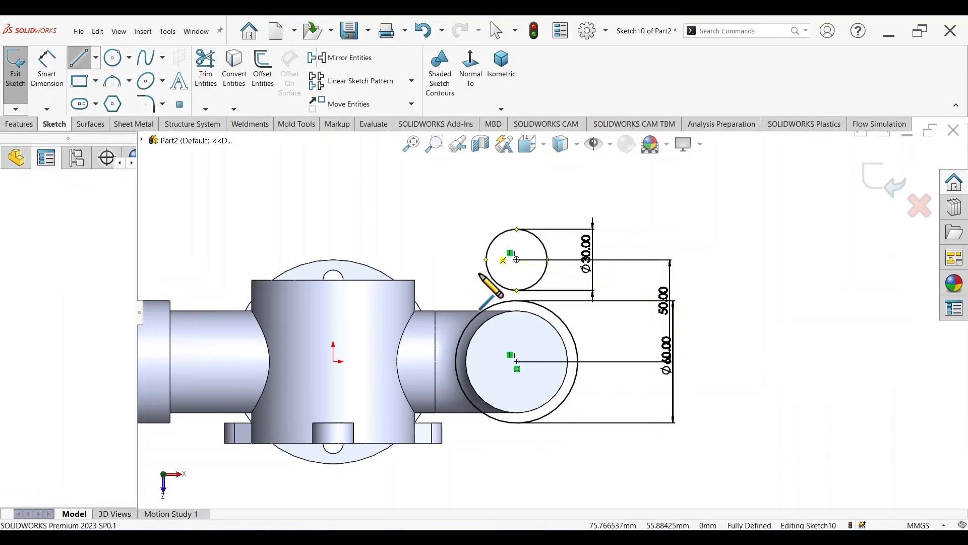
pyautogui.doubleClick(461, 340)
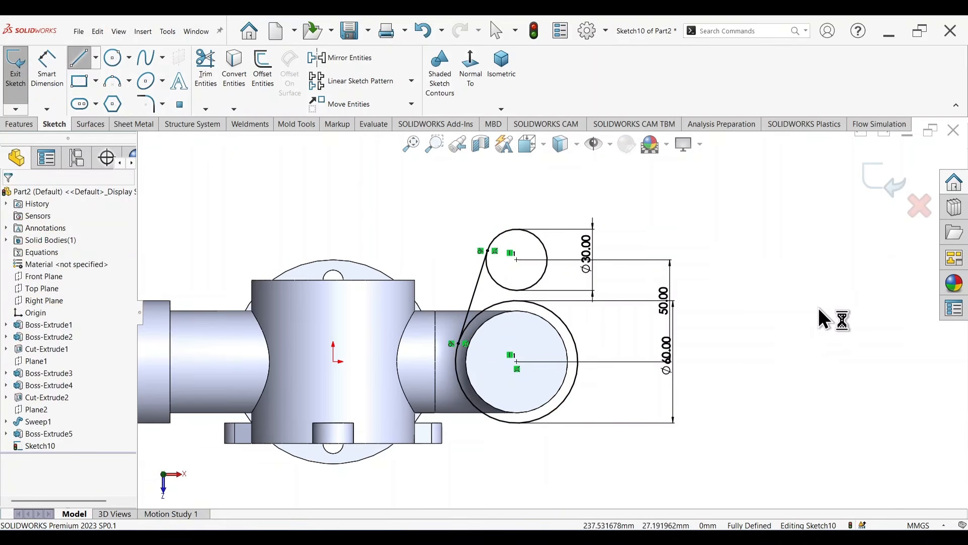
pyautogui.click(547, 259)
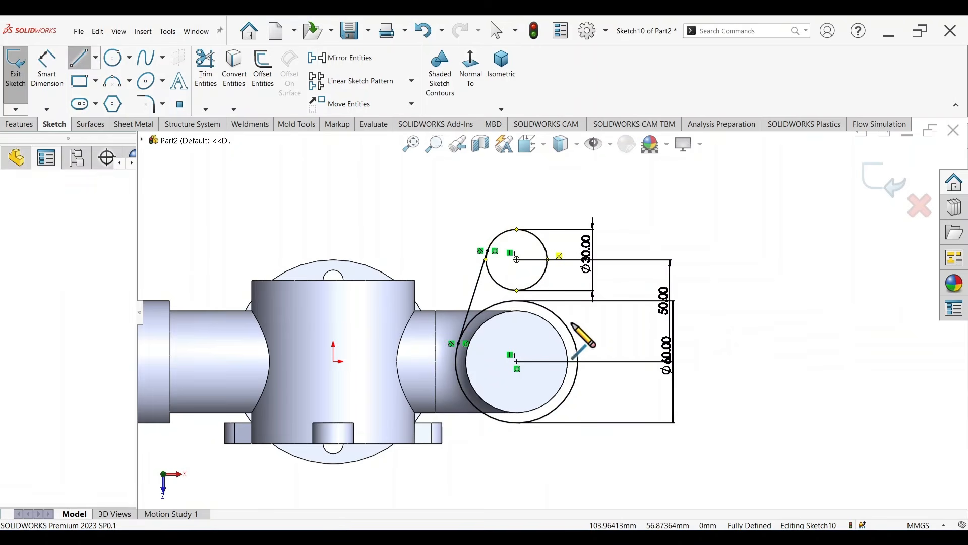
pyautogui.click(576, 345)
pyautogui.press('Escape')
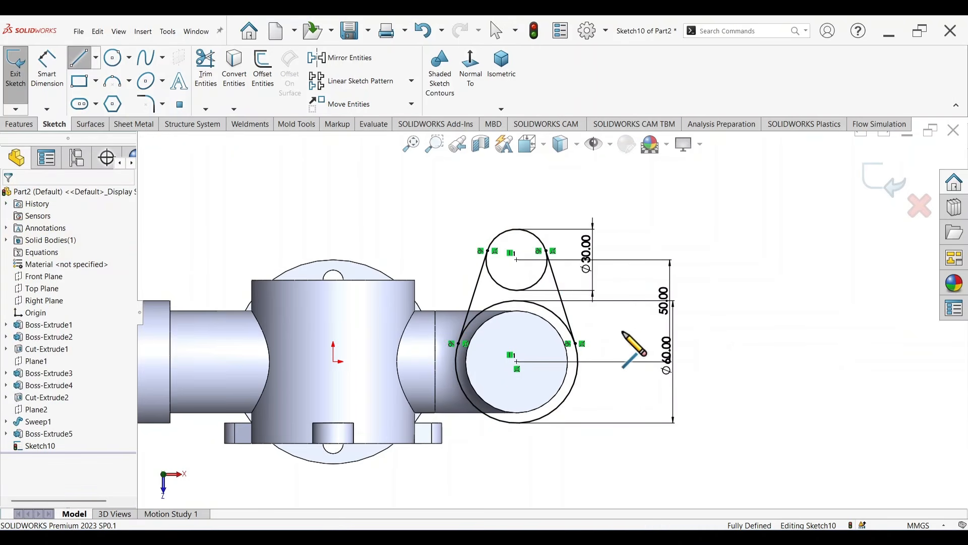
# Step: Sketch a horizontal construction line about 16 mm long from the 60 mm circle's centre towards the manifold body
pyautogui.scroll(-1, 496, 252)
pyautogui.scroll(-1, 496, 252)
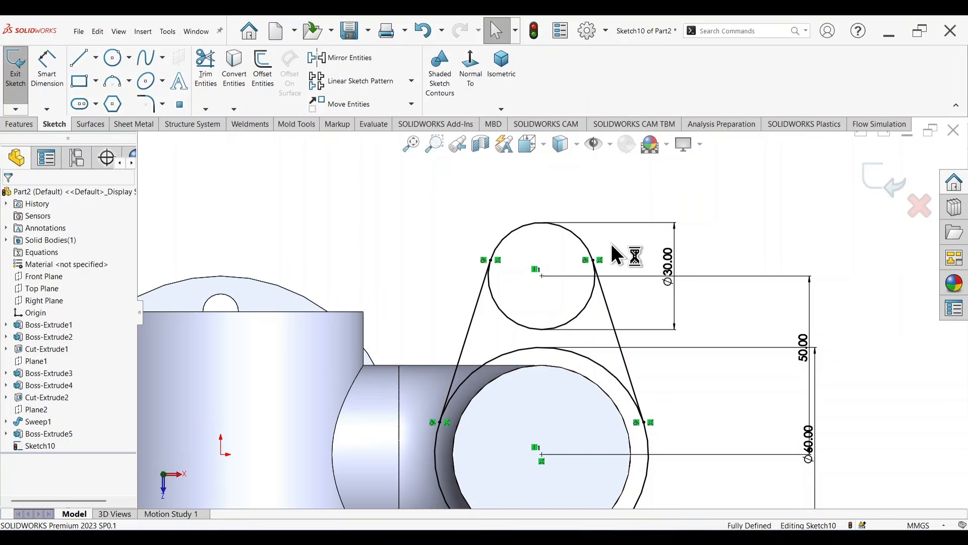
pyautogui.scroll(6, 651, 345)
pyautogui.scroll(-2, 708, 347)
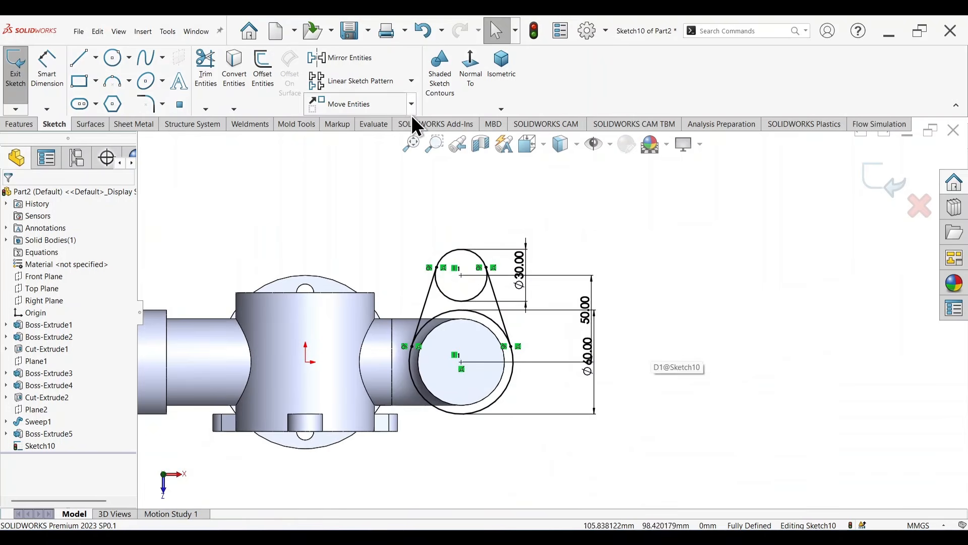
pyautogui.moveTo(799, 350); pyautogui.dragTo(730, 277, button='right')
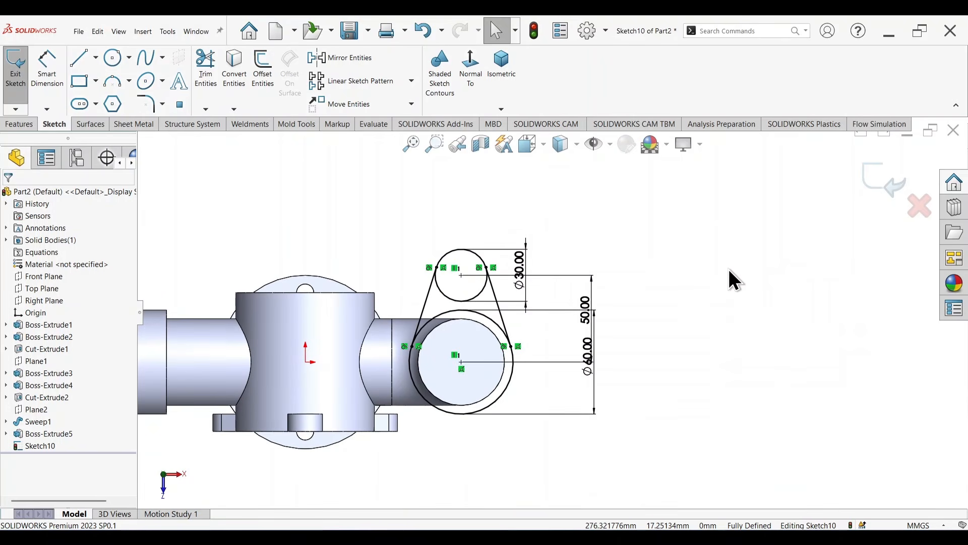
pyautogui.click(461, 362)
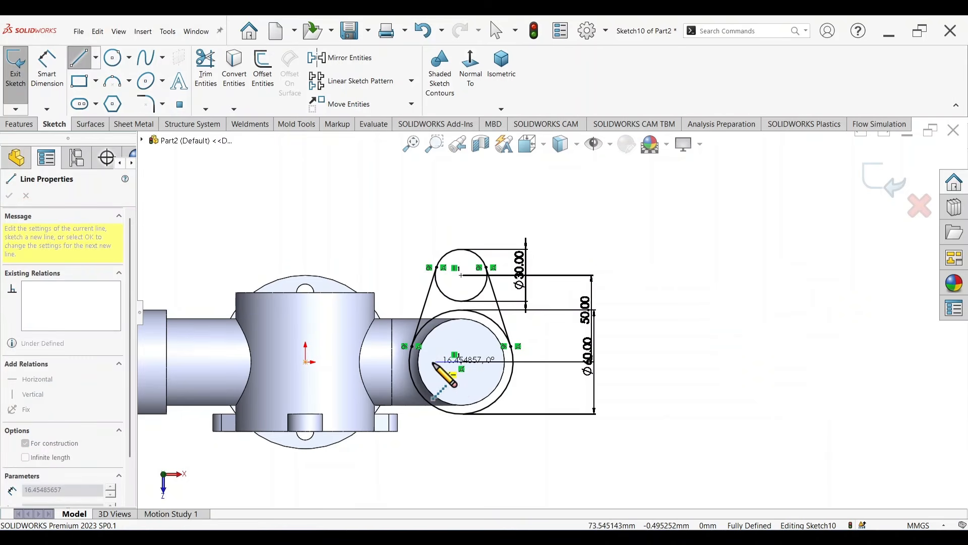
pyautogui.click(433, 362)
pyautogui.press('Escape')
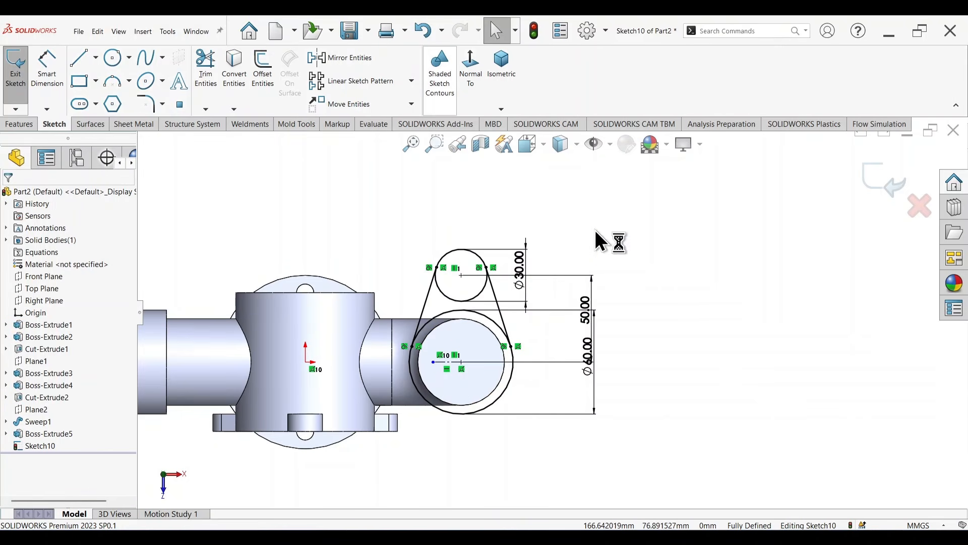
# Step: Mirror the 30 mm circle and both tangent lines about the horizontal construction line, keeping the originals
pyautogui.press('s')
pyautogui.click(643, 333)
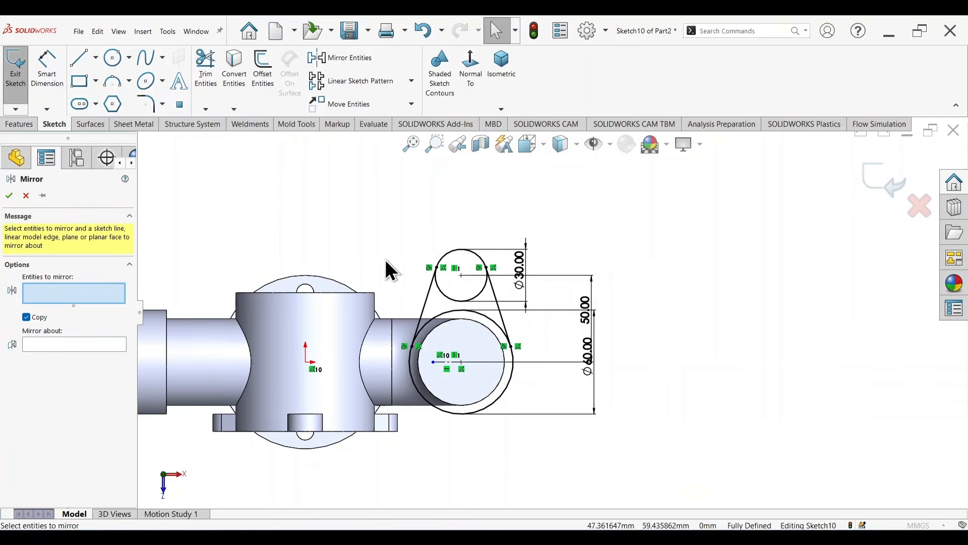
pyautogui.click(451, 254)
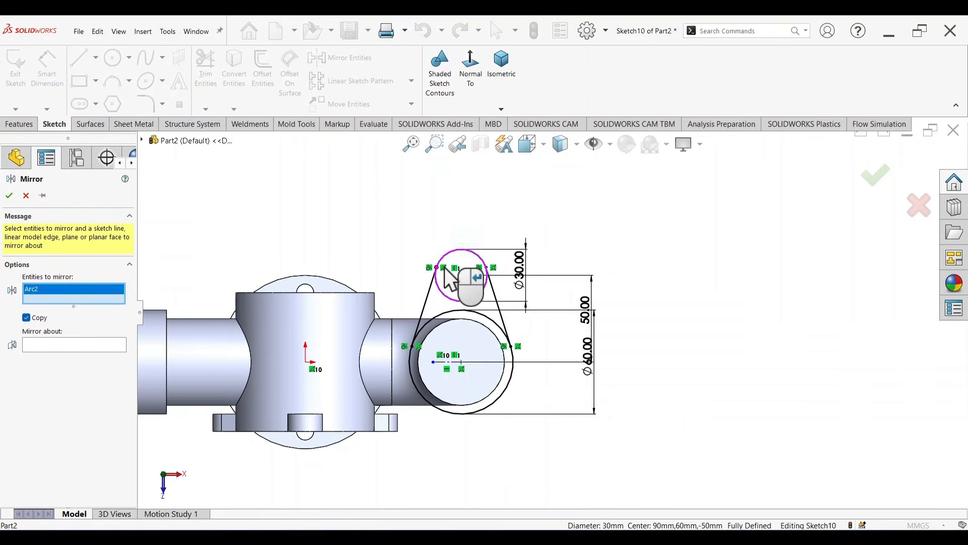
pyautogui.click(427, 297)
pyautogui.click(495, 295)
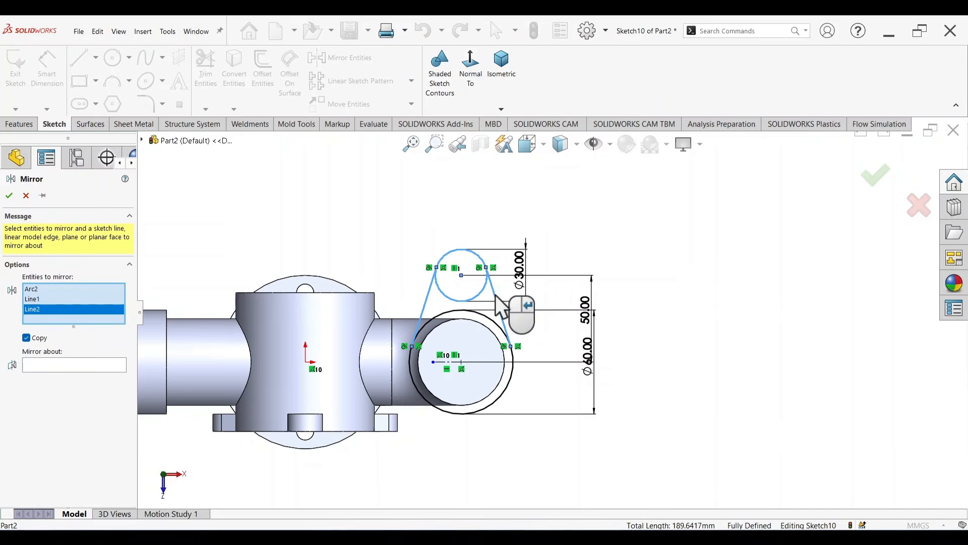
pyautogui.click(108, 361)
pyautogui.click(450, 362)
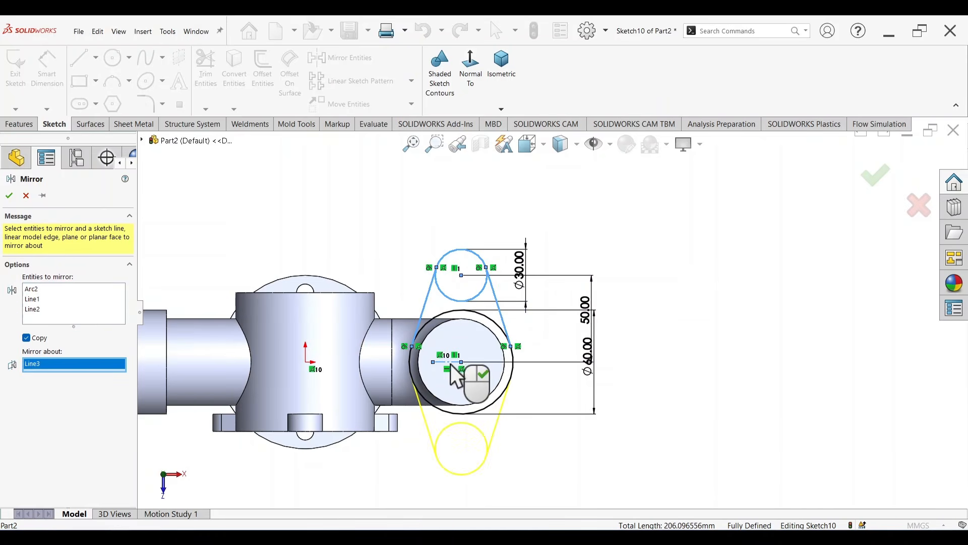
pyautogui.click(868, 180)
# Step: Trim away the inner arcs of the three circles with Power trim, leaving one closed flange outline
pyautogui.moveTo(771, 257); pyautogui.dragTo(741, 293, button='right')
pyautogui.scroll(-4, 434, 348)
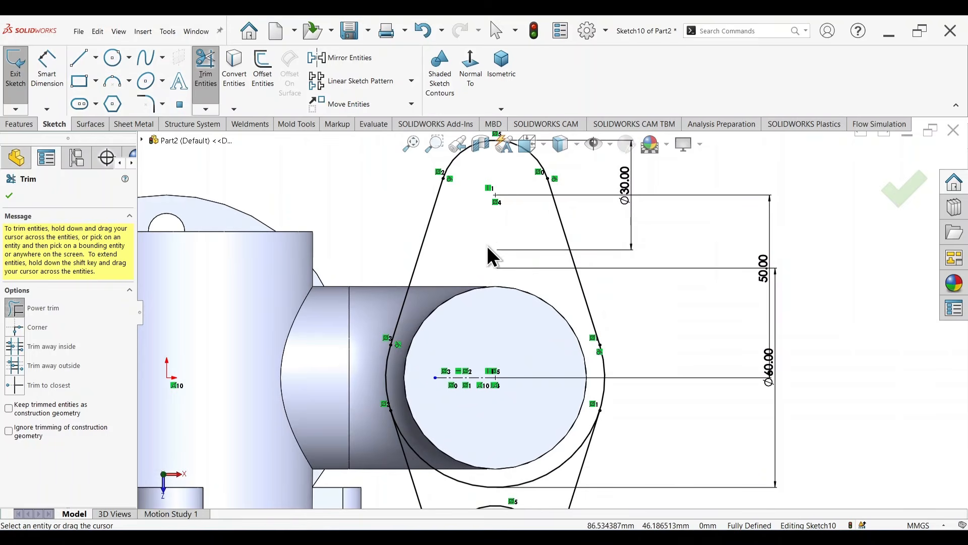
pyautogui.scroll(3, 501, 372)
pyautogui.moveTo(526, 442); pyautogui.dragTo(524, 390)
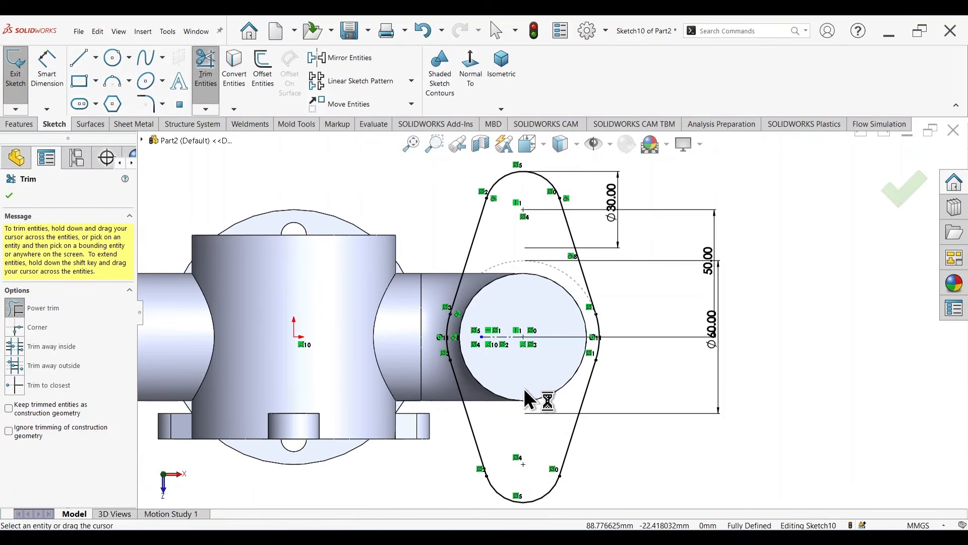
pyautogui.click(893, 192)
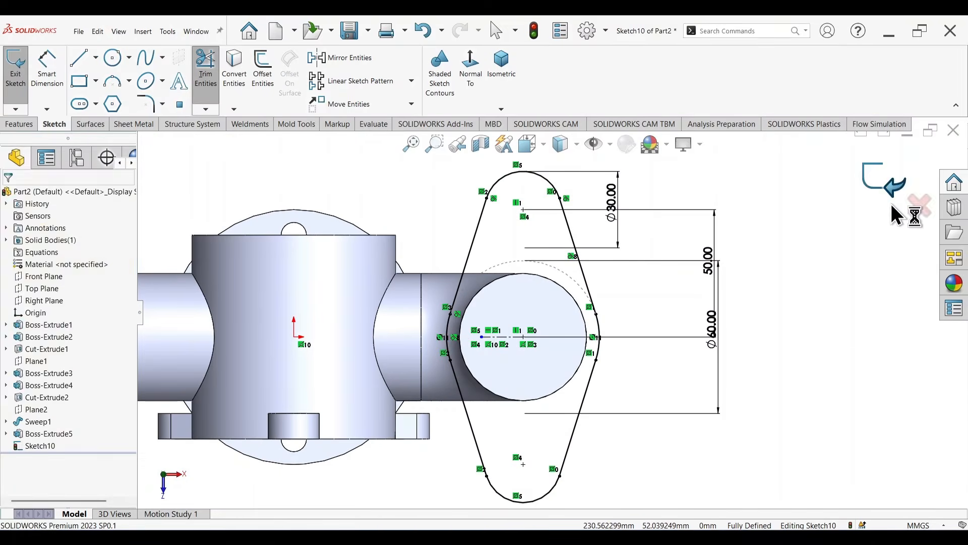
# Step: Extrude the flange outline upward as a 10 mm blind boss merged with the elbow
pyautogui.press('z')
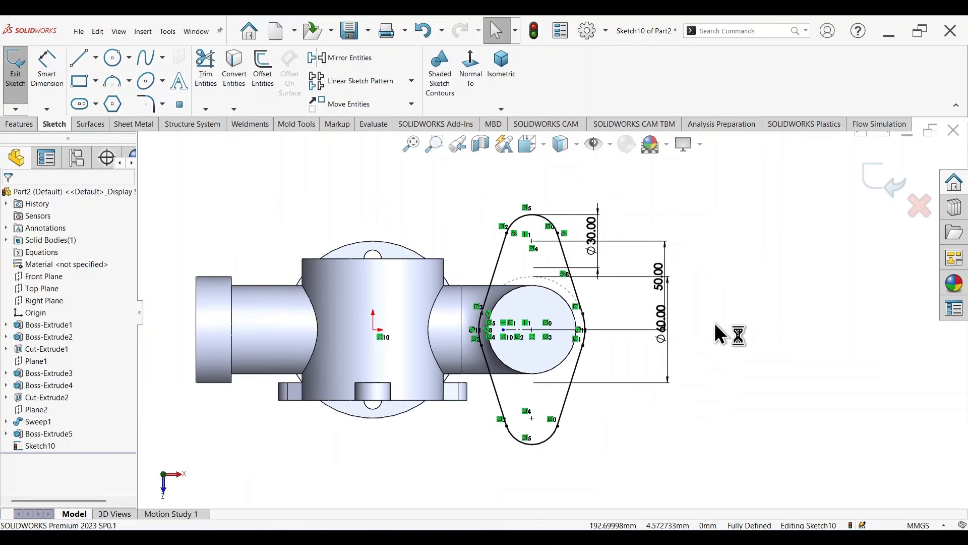
pyautogui.press('s')
pyautogui.click(789, 423)
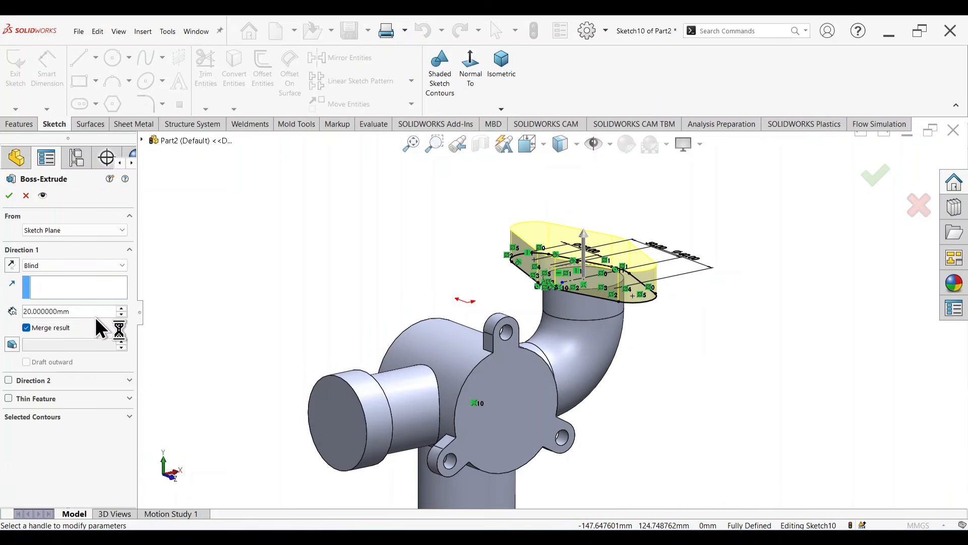
pyautogui.write('10')
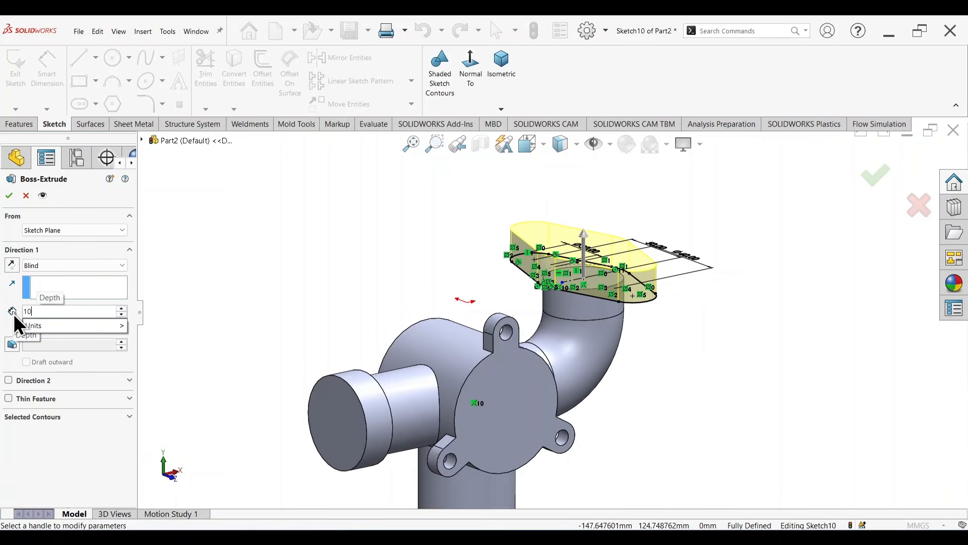
pyautogui.press('Return')
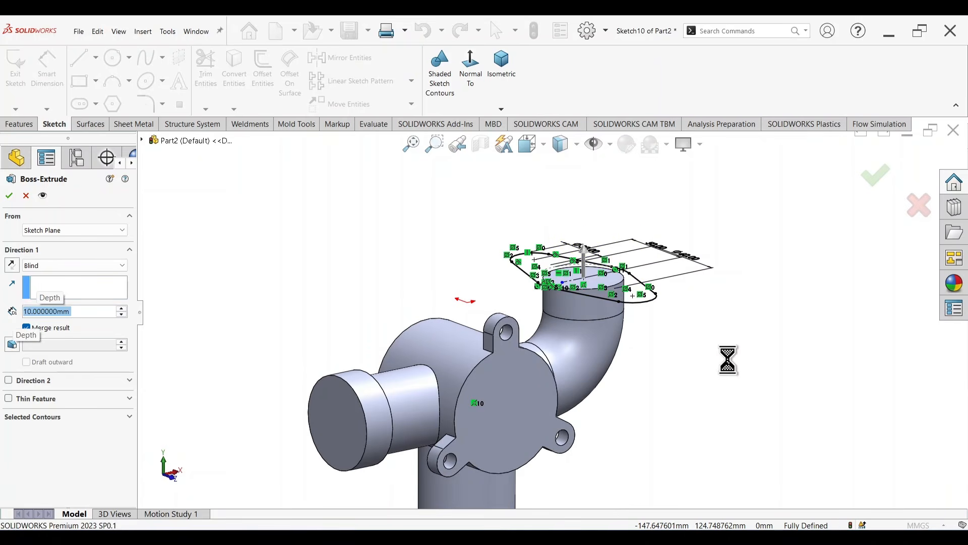
# Step: Inspect the extruded elbow flange and start a new sketch on its top face
pyautogui.moveTo(728, 360)
pyautogui.mouseDown(button='middle')
pyautogui.moveTo(755, 306)
pyautogui.moveTo(703, 377)
pyautogui.moveTo(689, 321)
pyautogui.moveTo(706, 324)
pyautogui.mouseUp(button='middle')
pyautogui.scroll(5, 605, 357)
pyautogui.moveTo(568, 376); pyautogui.dragTo(569, 333, button='middle')
pyautogui.scroll(-5, 575, 323)
pyautogui.scroll(-1, 576, 300)
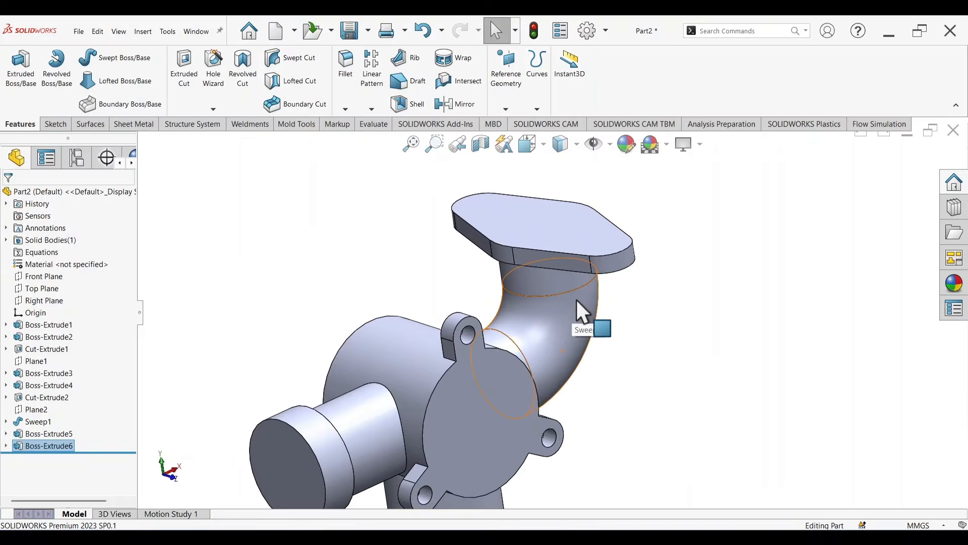
pyautogui.scroll(2, 577, 299)
pyautogui.scroll(-1, 555, 271)
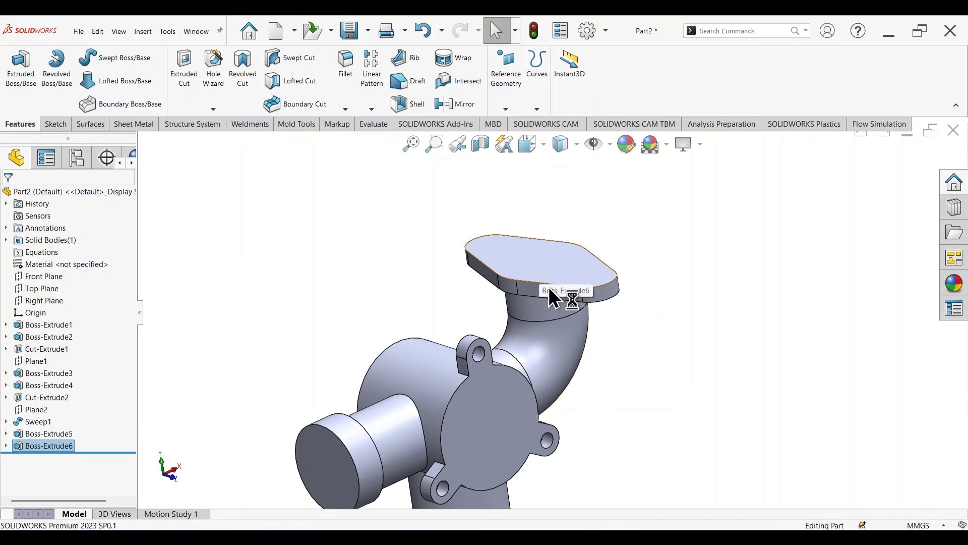
pyautogui.click(525, 255)
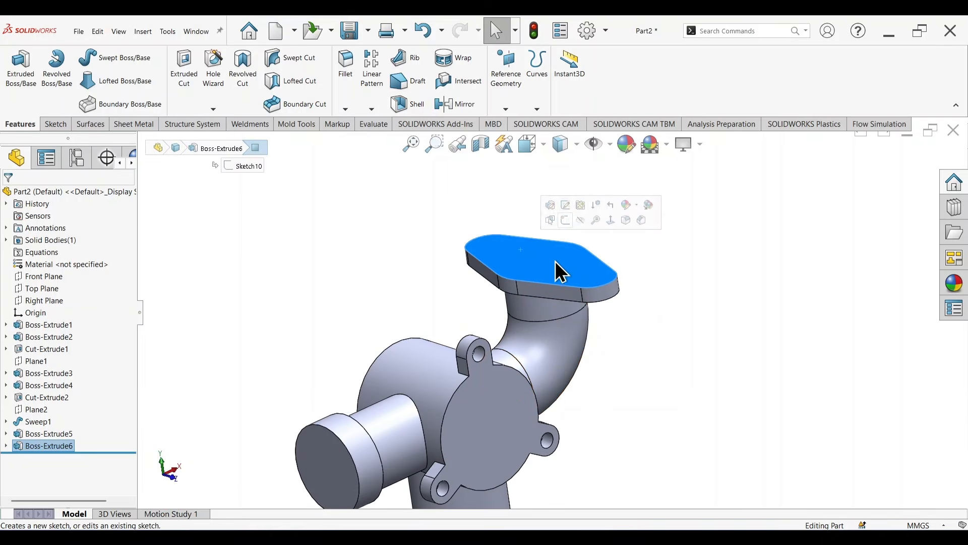
pyautogui.click(564, 221)
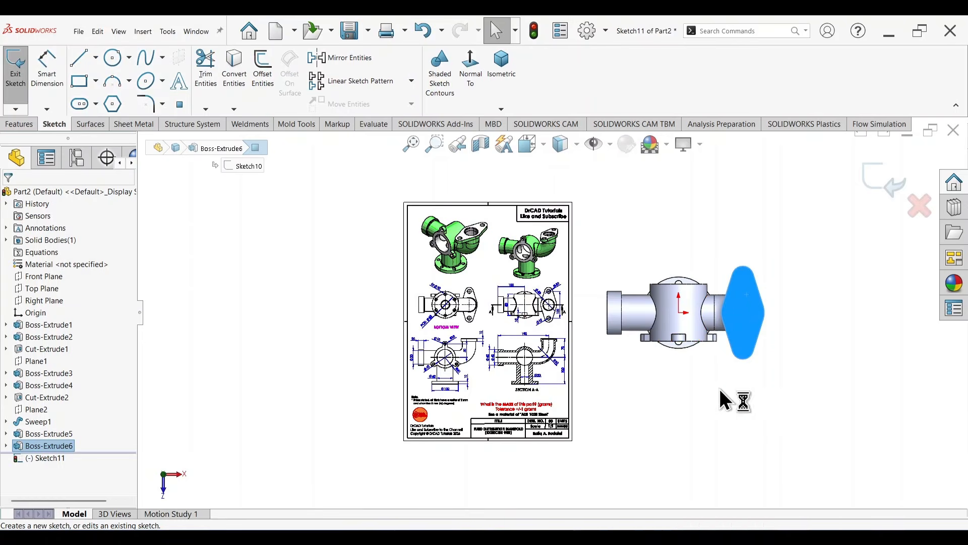
# Step: Sketch two bolt-hole circles about 15 mm in diameter, centred on the flange's two rounded ends
pyautogui.press('c')
pyautogui.scroll(-4, 745, 273)
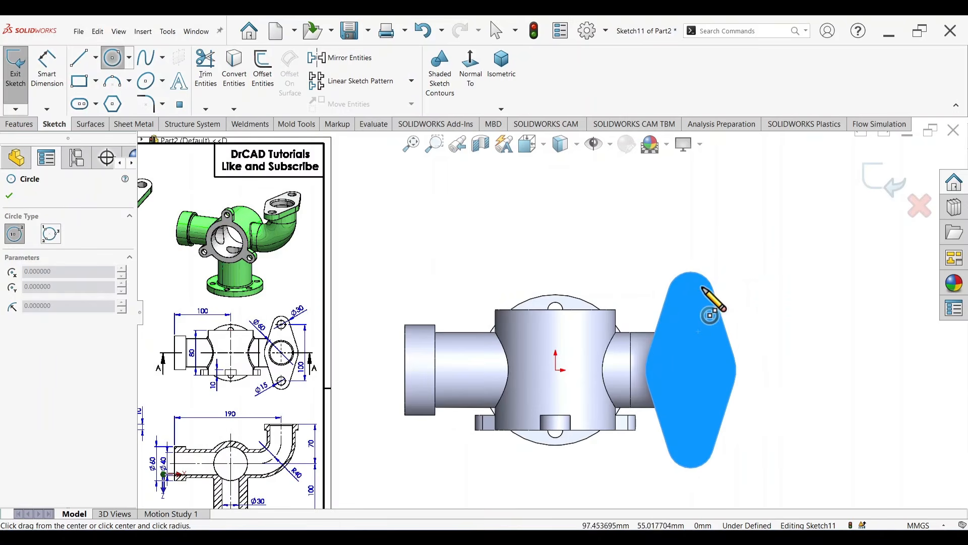
pyautogui.moveTo(690, 295); pyautogui.dragTo(696, 305)
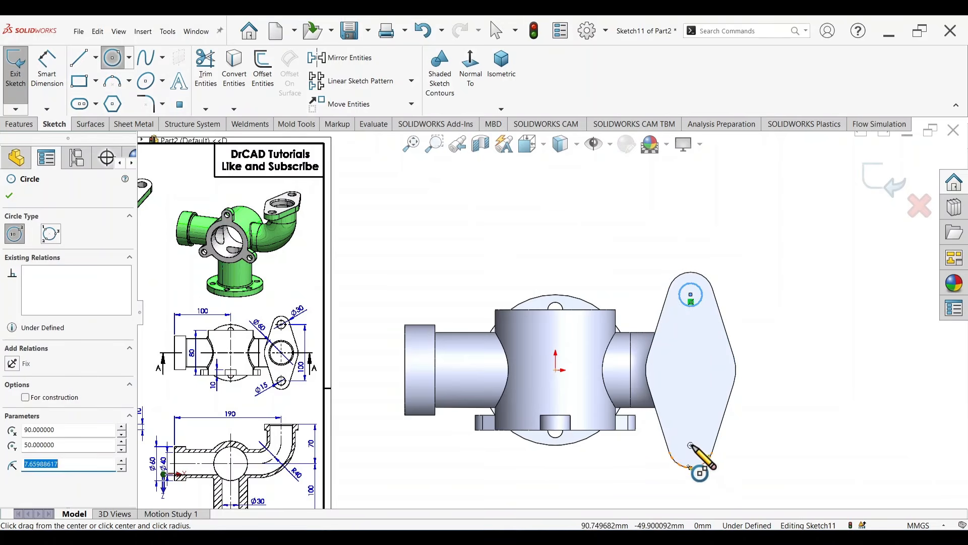
pyautogui.moveTo(691, 445); pyautogui.dragTo(700, 456)
pyautogui.press('Escape')
pyautogui.press('Escape')
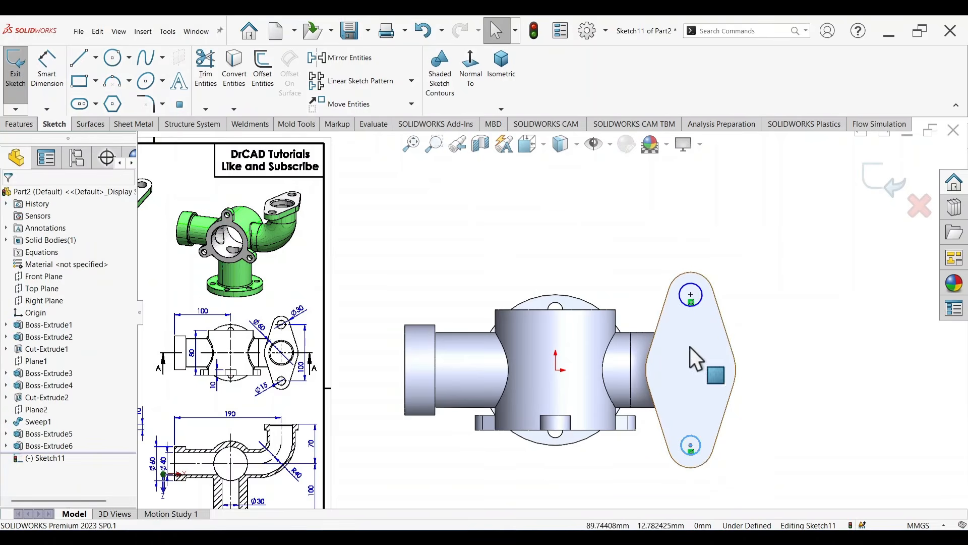
# Step: Make the two bolt-hole circles on the elbow flange equal in size
pyautogui.keyDown('ctrl'); pyautogui.click(699, 304); pyautogui.keyUp('ctrl')
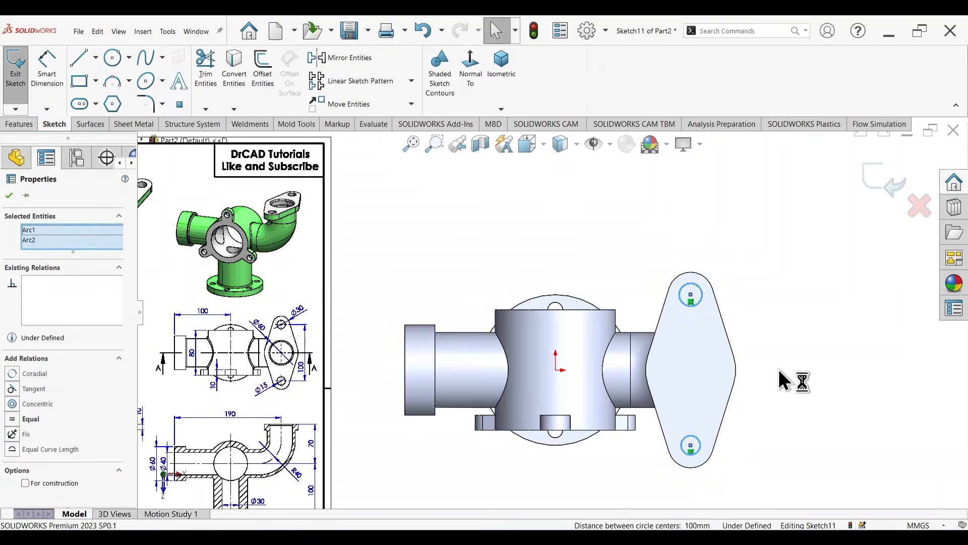
pyautogui.press('q')
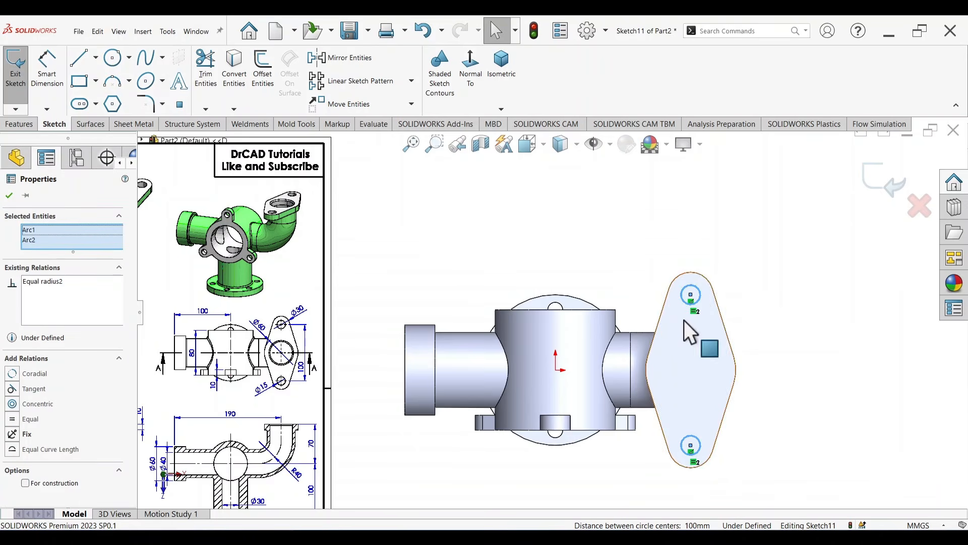
pyautogui.click(774, 379)
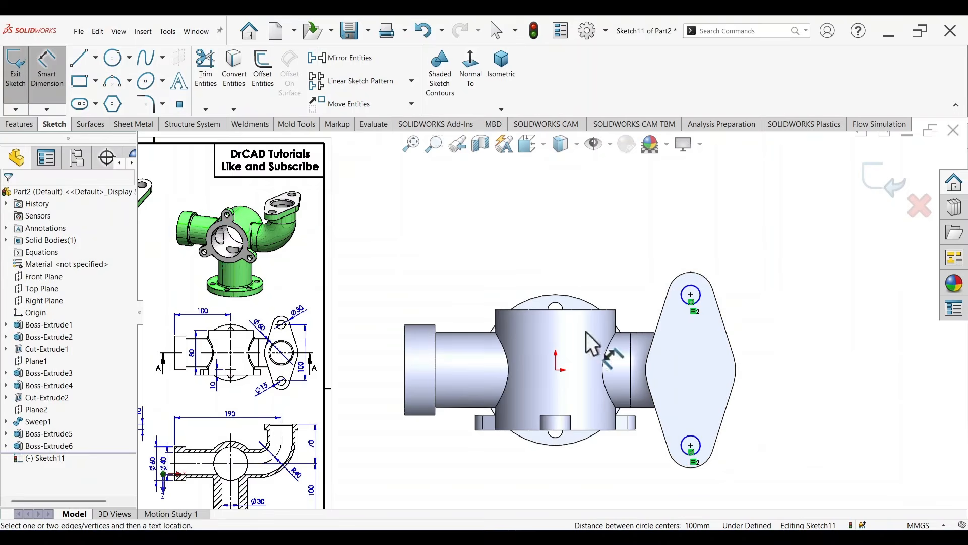
# Step: Check the bolt-hole size in the reference drawing and dimension the flange's bolt-hole circle to 15 mm in diameter
pyautogui.scroll(2, 388, 353)
pyautogui.scroll(-6, 403, 368)
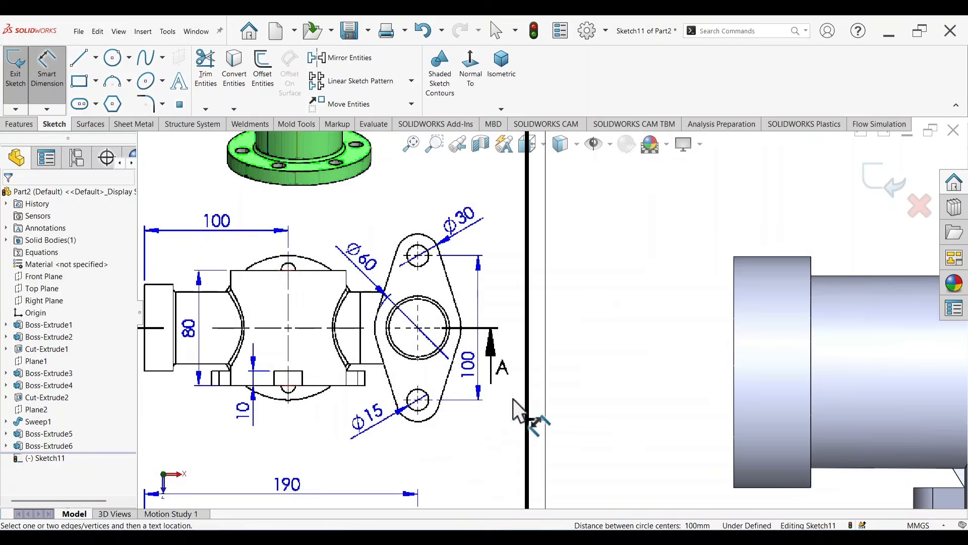
pyautogui.scroll(4, 513, 399)
pyautogui.scroll(-4, 752, 302)
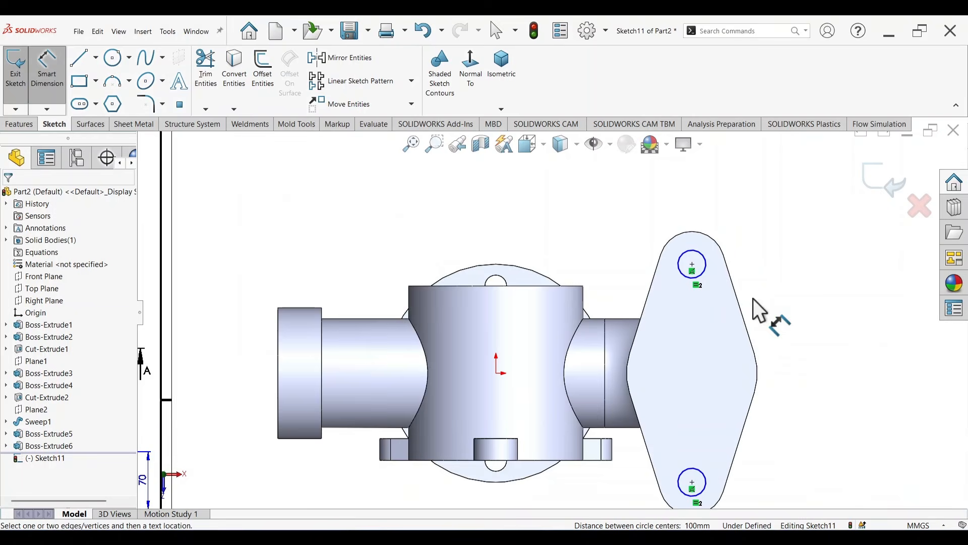
pyautogui.click(707, 264)
pyautogui.click(608, 207)
pyautogui.write('1')
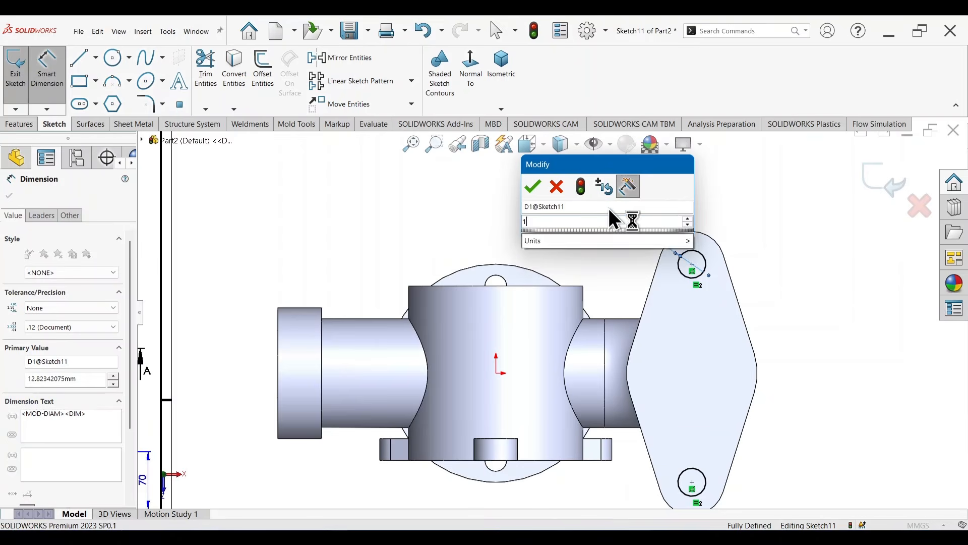
pyautogui.write('5')
pyautogui.press('Return')
pyautogui.press('Escape')
# Step: Cut both bolt holes through the elbow flange with an Up To Next extruded cut
pyautogui.press('s')
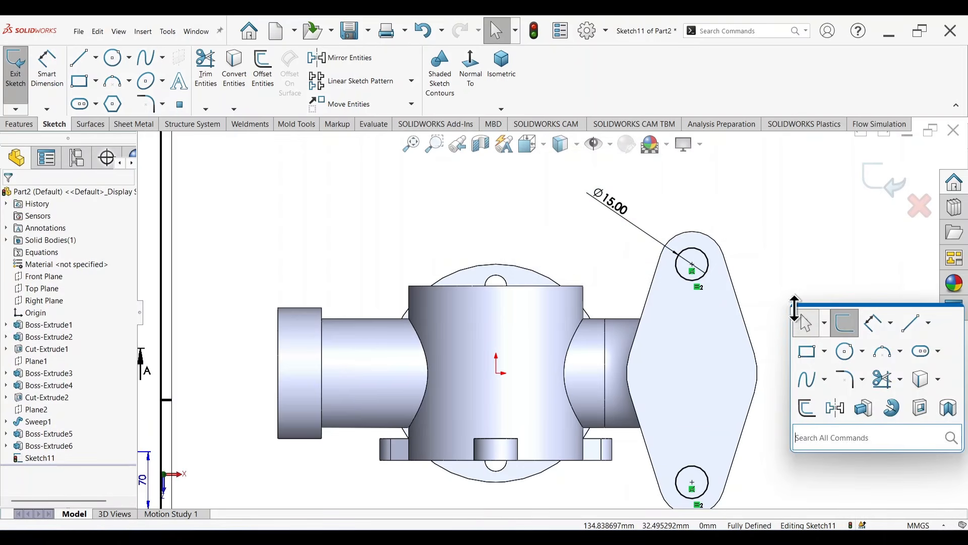
pyautogui.click(919, 408)
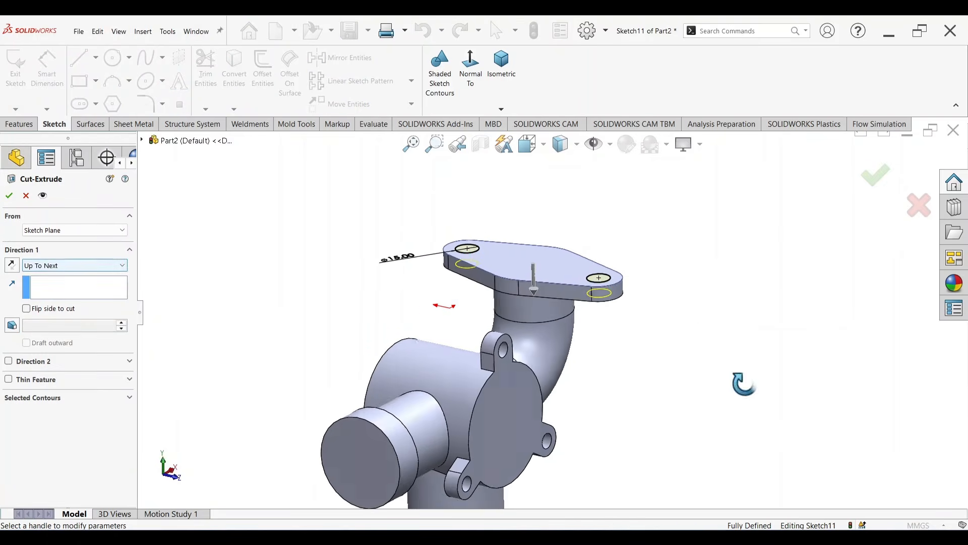
pyautogui.click(874, 177)
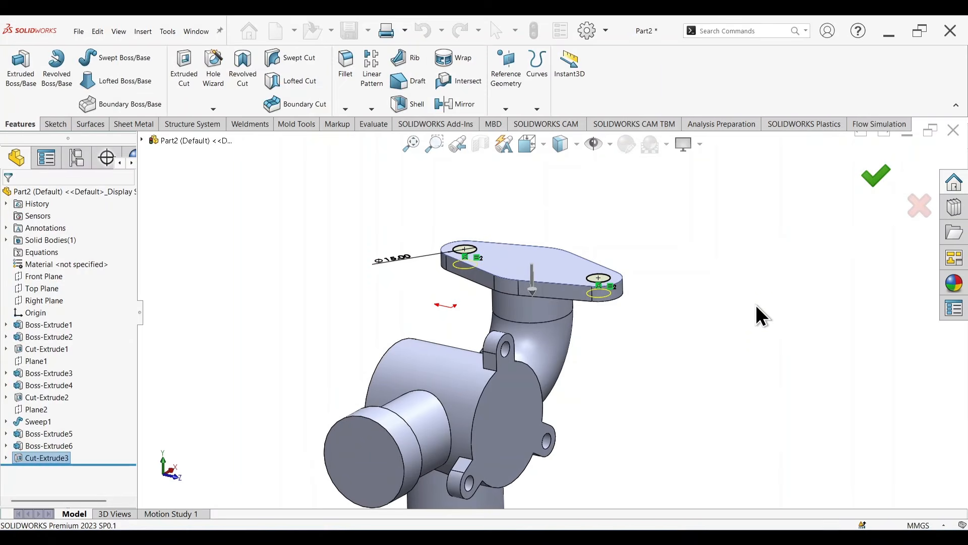
# Step: Start a sketch on the collared side pipe's end face and draw a concentric circle about 40 mm in diameter
pyautogui.moveTo(724, 284)
pyautogui.mouseDown(button='middle')
pyautogui.moveTo(706, 356)
pyautogui.moveTo(691, 328)
pyautogui.mouseUp(button='middle')
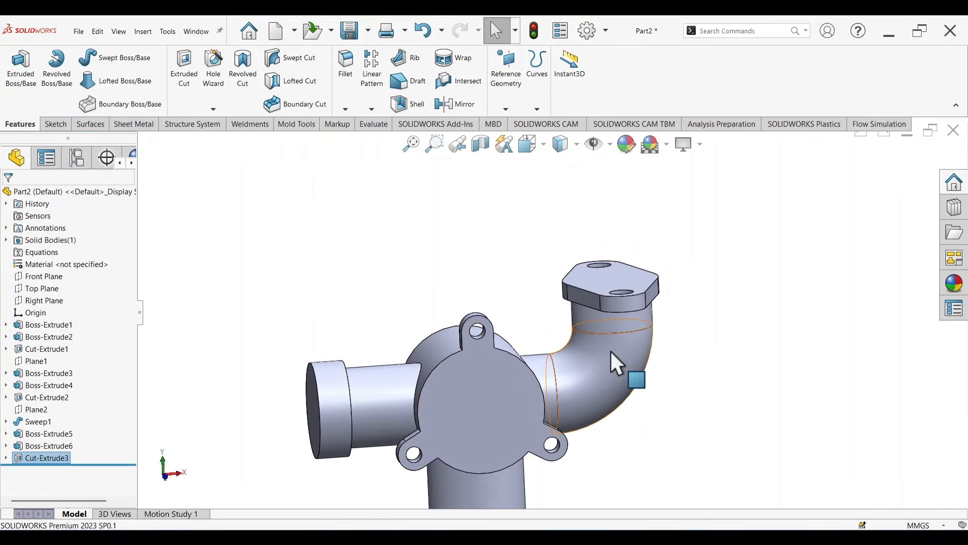
pyautogui.scroll(4, 610, 350)
pyautogui.moveTo(535, 352)
pyautogui.mouseDown(button='middle')
pyautogui.moveTo(624, 434)
pyautogui.moveTo(634, 358)
pyautogui.moveTo(693, 414)
pyautogui.moveTo(618, 411)
pyautogui.mouseUp(button='middle')
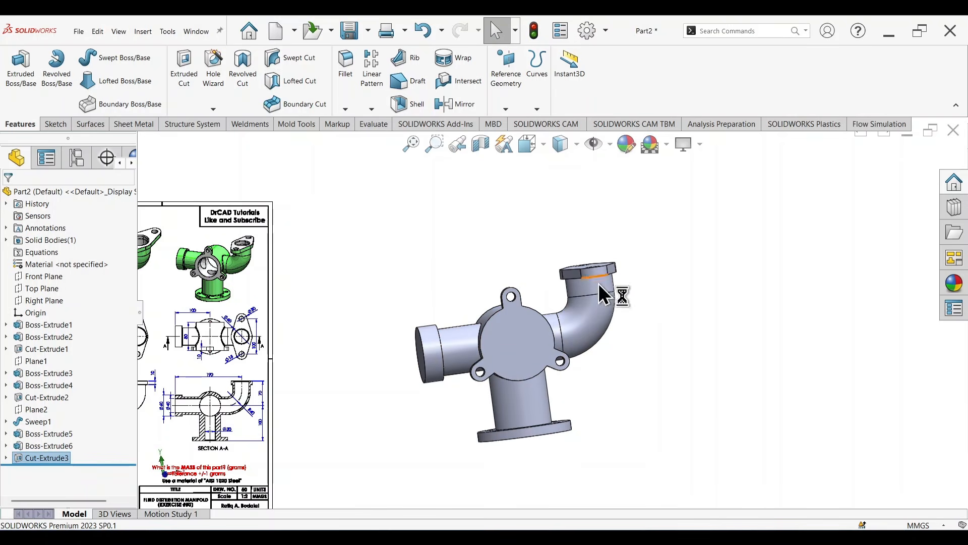
pyautogui.scroll(-2, 449, 347)
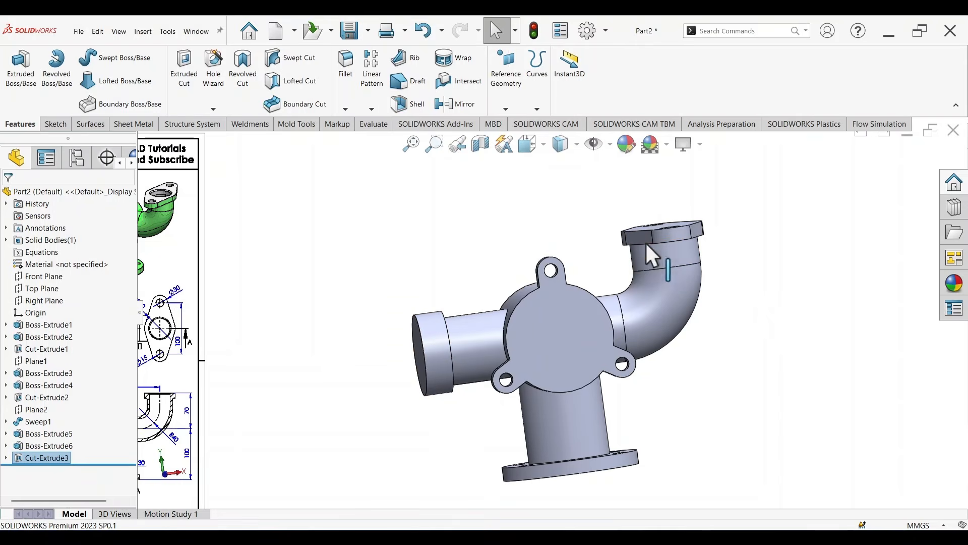
pyautogui.scroll(2, 691, 339)
pyautogui.moveTo(686, 391); pyautogui.dragTo(743, 371, button='middle')
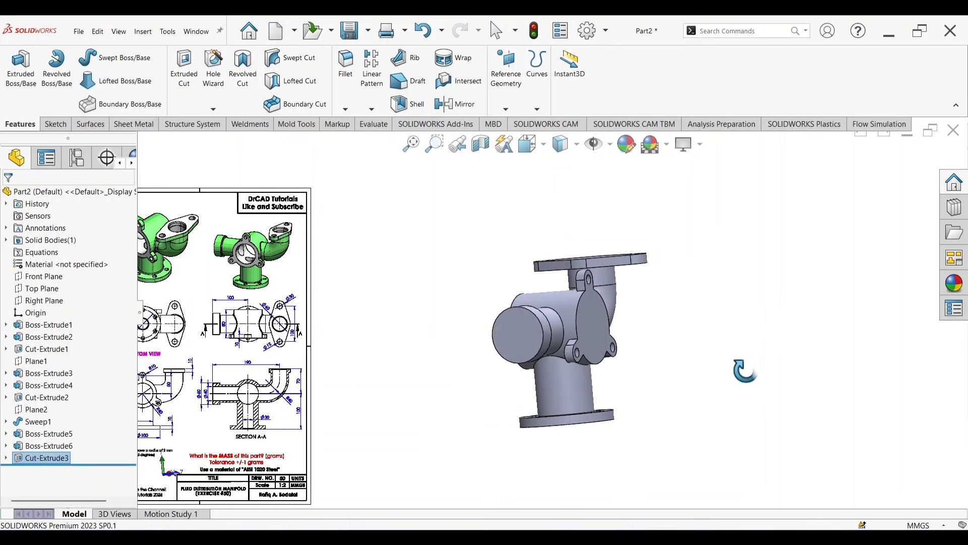
pyautogui.click(521, 330)
pyautogui.click(561, 303)
pyautogui.moveTo(668, 331); pyautogui.dragTo(700, 317, button='right')
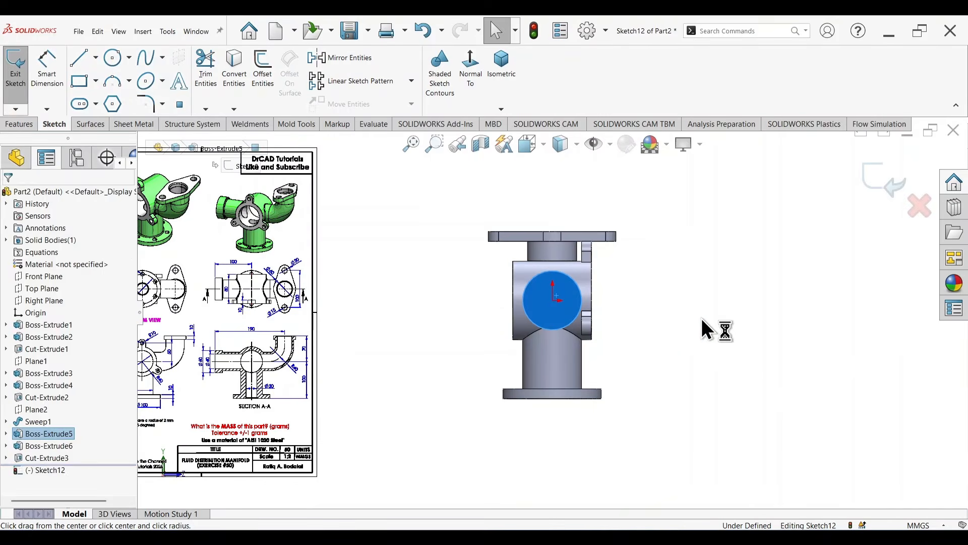
pyautogui.scroll(-4, 571, 296)
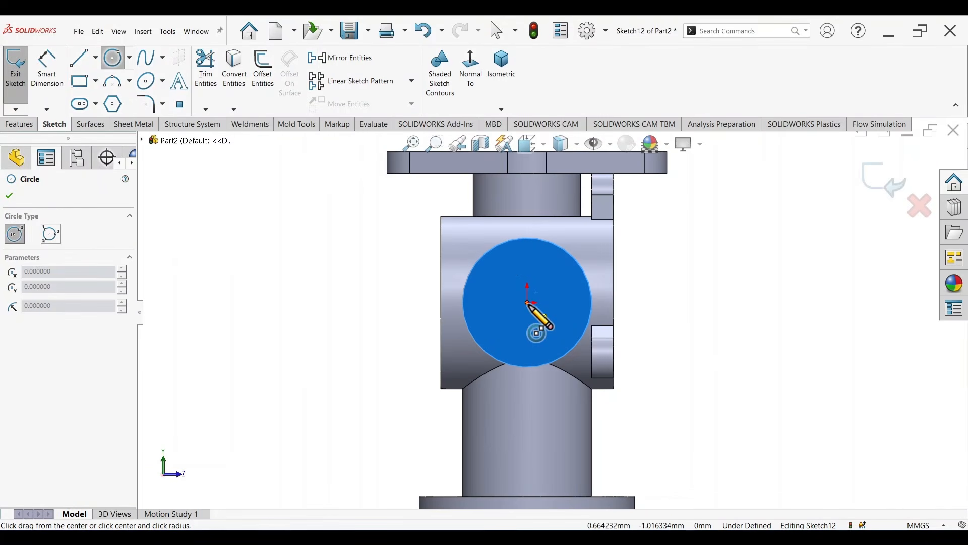
pyautogui.moveTo(528, 303); pyautogui.dragTo(559, 333)
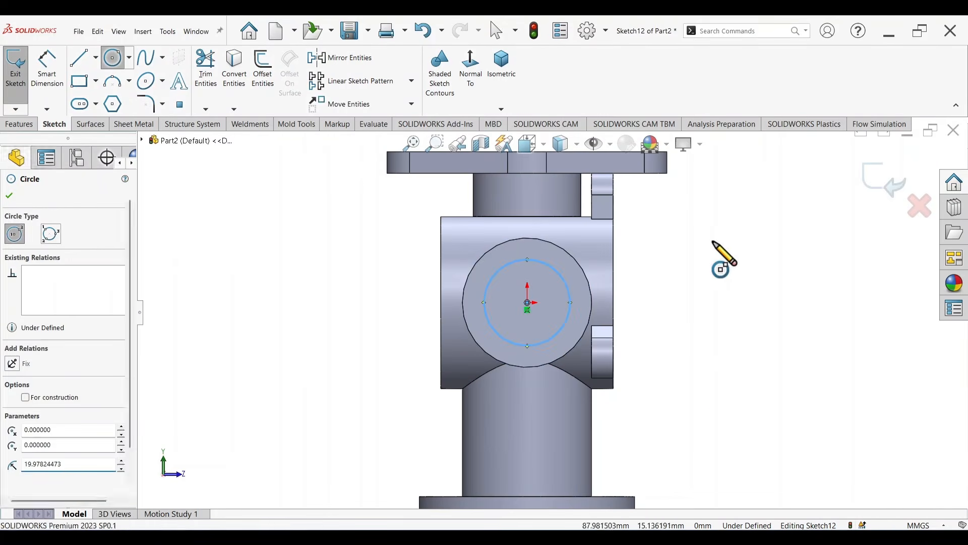
# Step: Check the bore size in the reference section view, dimension the circle to 40 mm in diameter and close the sketch
pyautogui.moveTo(712, 241); pyautogui.dragTo(711, 209, button='right')
pyautogui.scroll(4, 536, 331)
pyautogui.scroll(2, 275, 352)
pyautogui.scroll(-10, 307, 367)
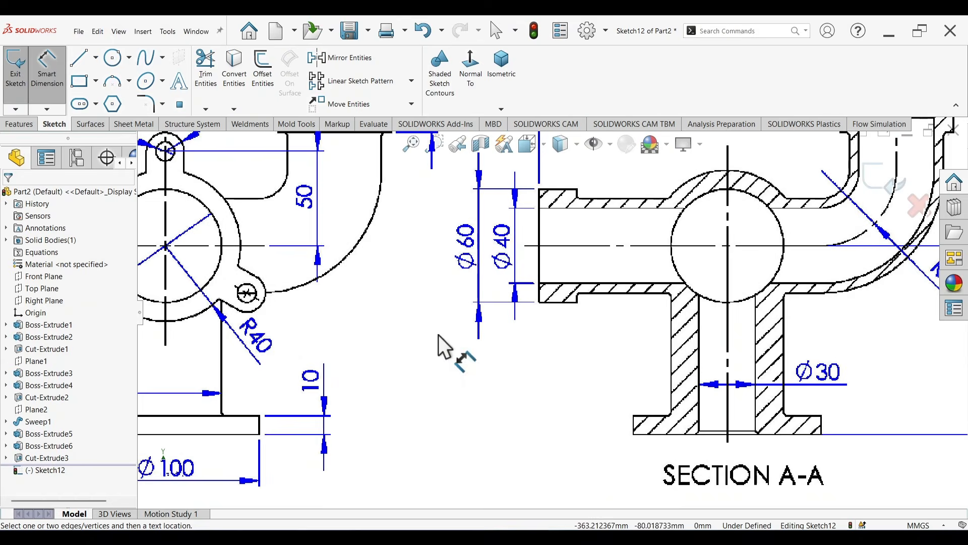
pyautogui.scroll(5, 625, 245)
pyautogui.scroll(-5, 515, 266)
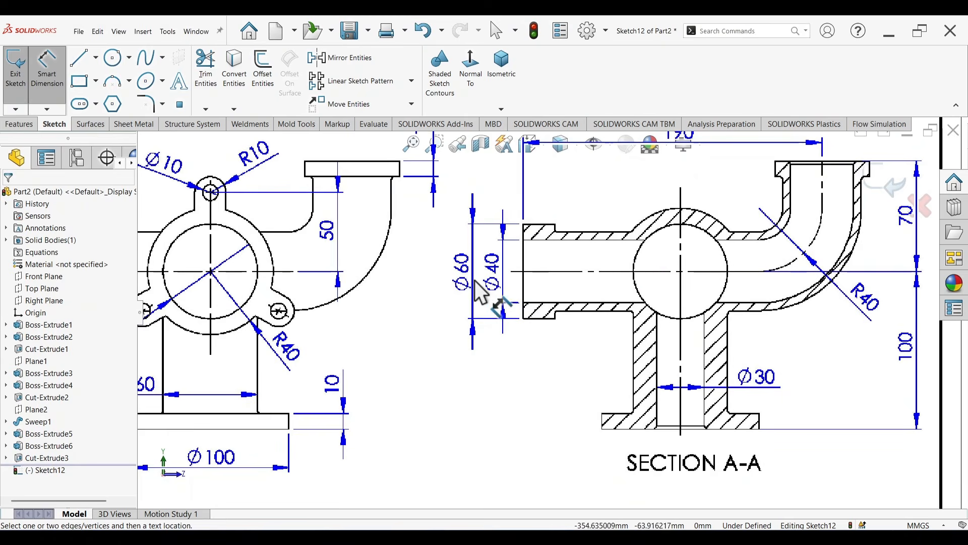
pyautogui.scroll(6, 482, 293)
pyautogui.scroll(-3, 743, 267)
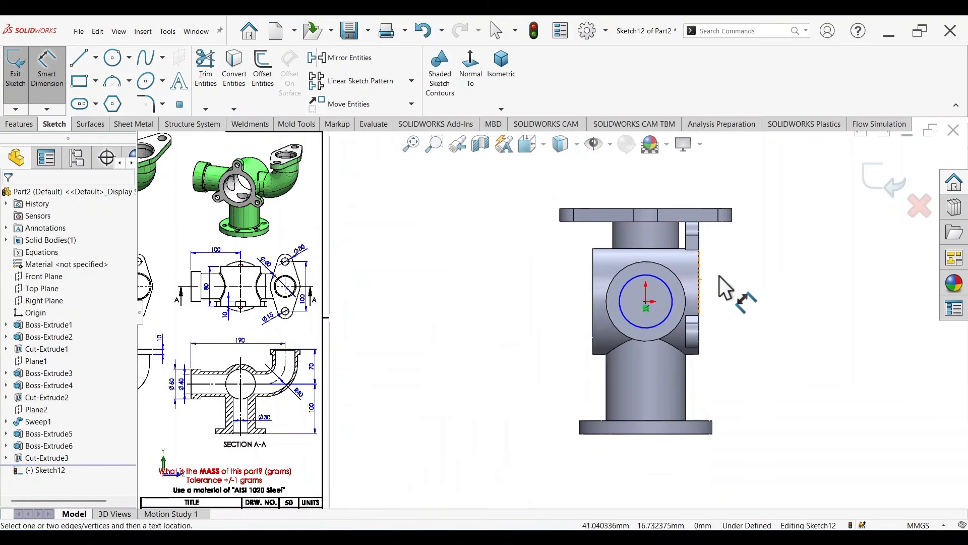
pyautogui.click(667, 286)
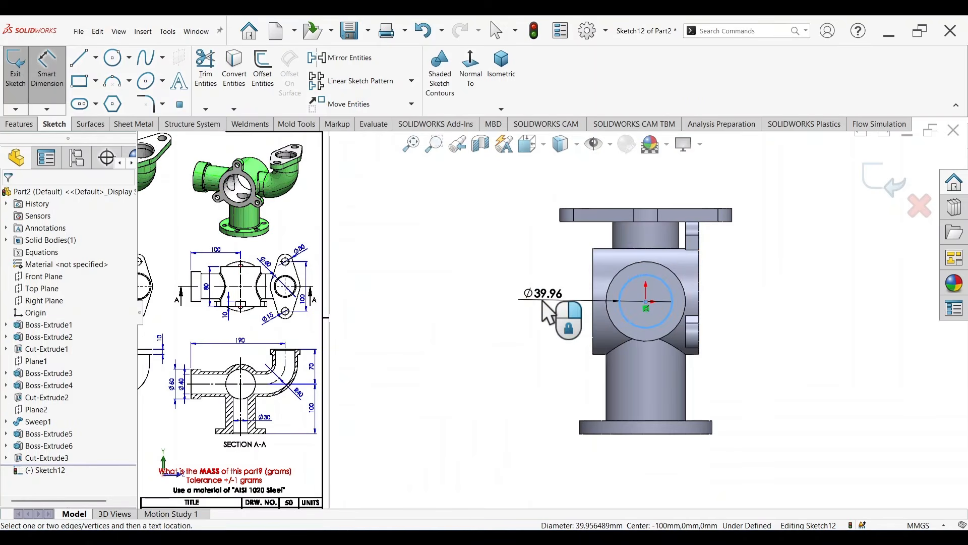
pyautogui.click(548, 312)
pyautogui.press('Return')
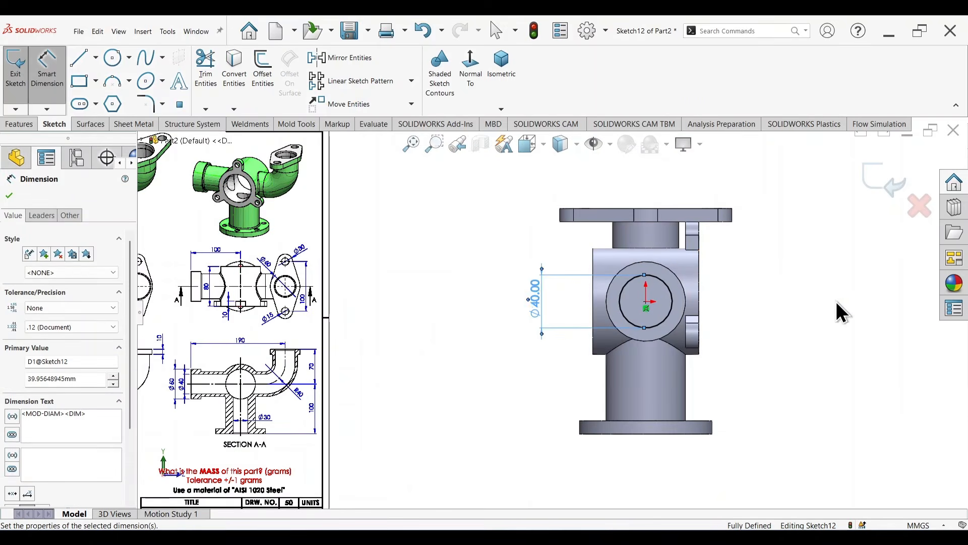
pyautogui.click(879, 187)
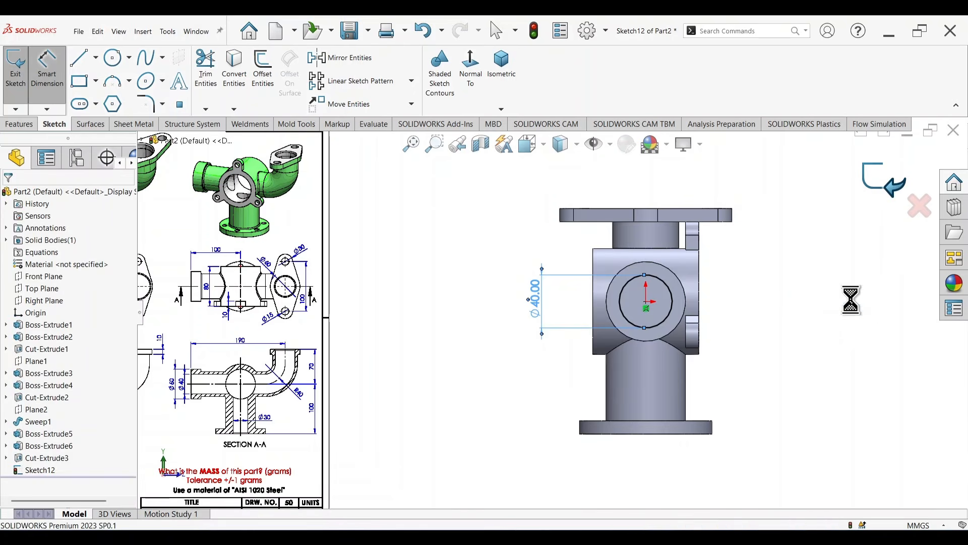
# Step: Start a new sketch on the Front Plane for the bore's path
pyautogui.click(46, 278)
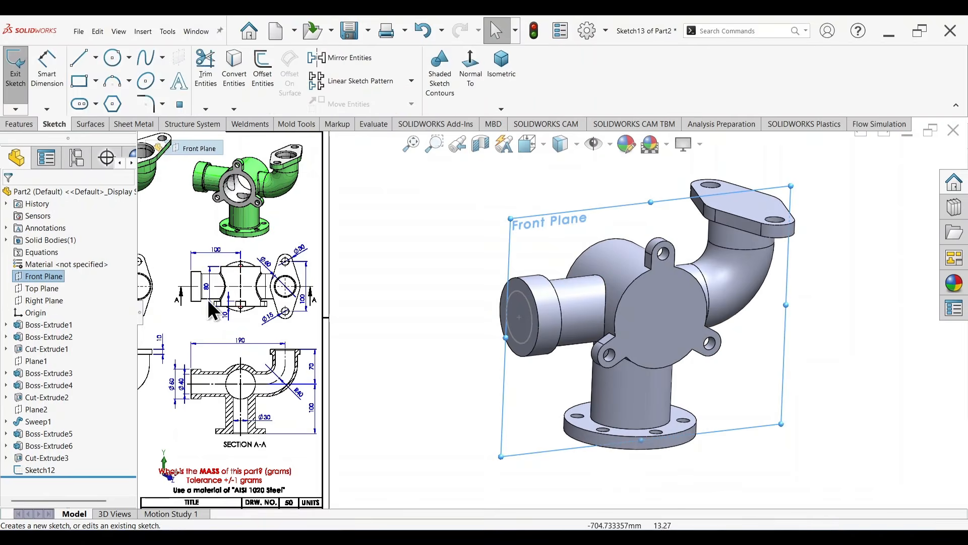
pyautogui.scroll(-3, 730, 330)
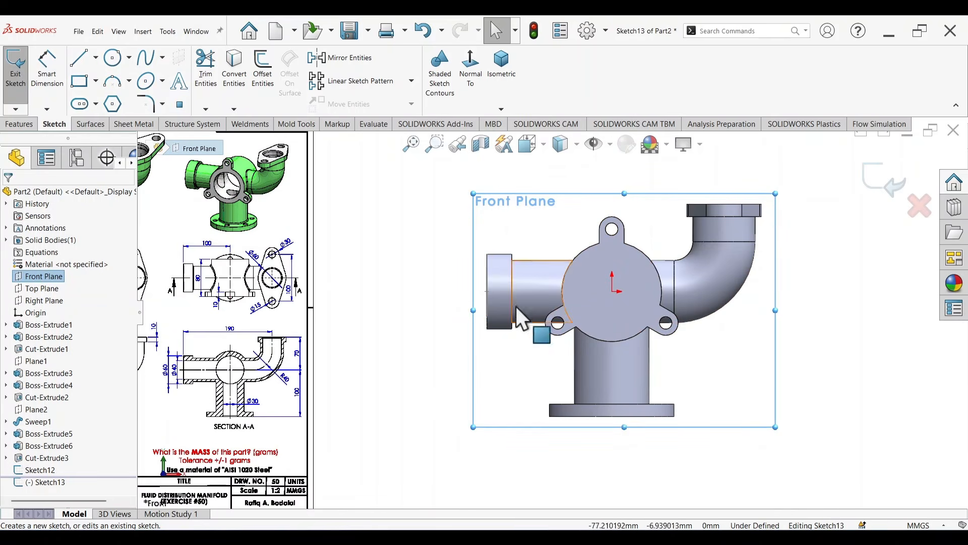
pyautogui.moveTo(515, 307); pyautogui.dragTo(378, 243, button='middle')
pyautogui.click(31, 125)
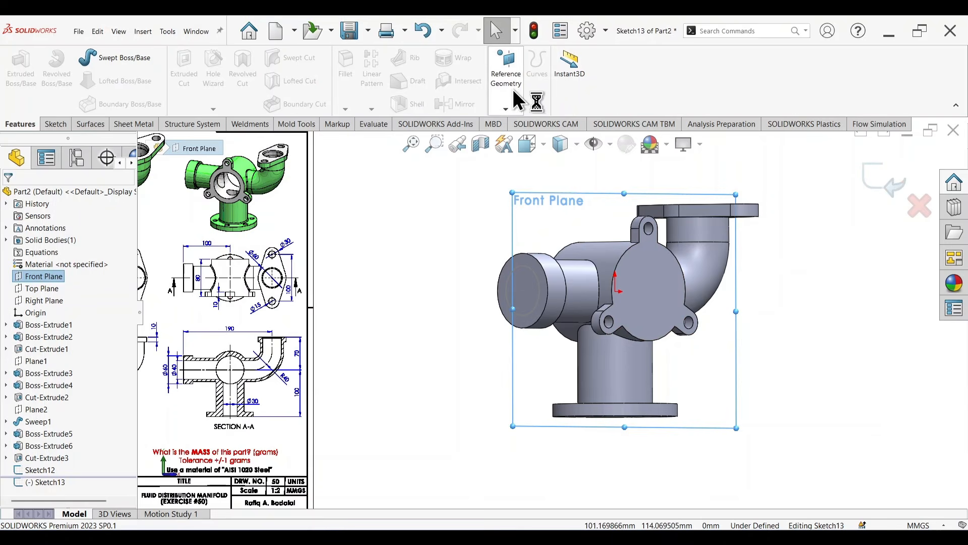
pyautogui.click(54, 124)
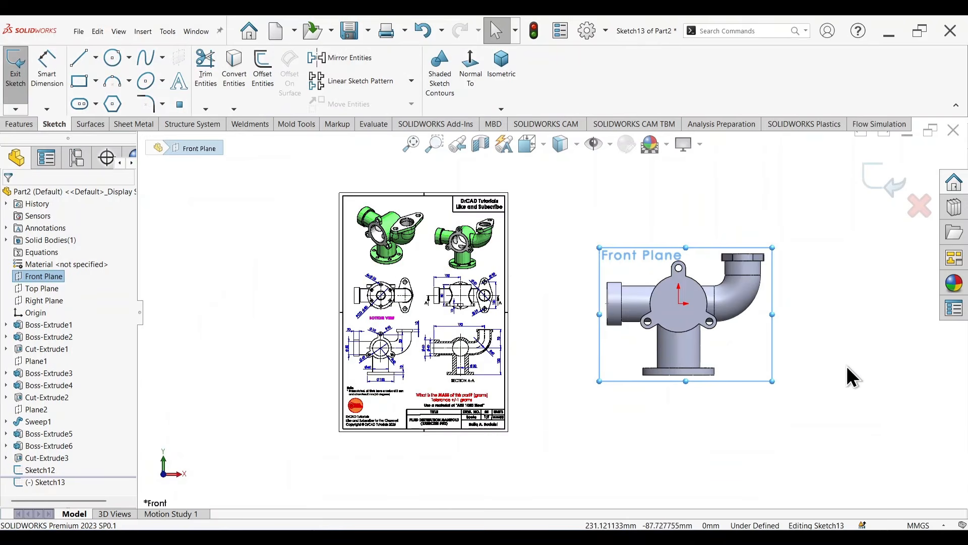
# Step: Sketch a horizontal line about 217 mm long from the centre of the side pipe's end face through the origin
pyautogui.press('l')
pyautogui.scroll(-3, 680, 338)
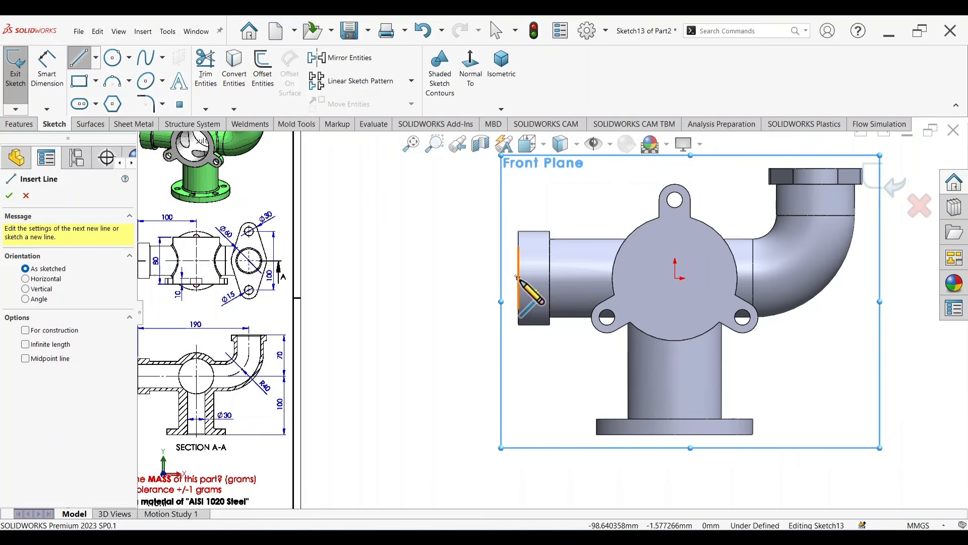
pyautogui.click(517, 277)
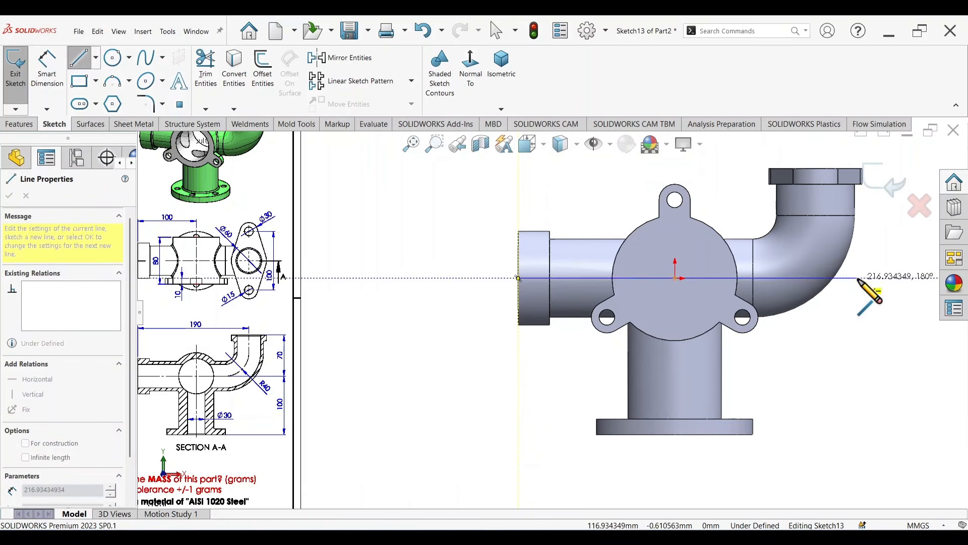
pyautogui.click(855, 276)
pyautogui.press('Escape')
# Step: Sketch a vertical line from the midpoint of the elbow flange's top edge down past the horizontal line
pyautogui.press('f')
pyautogui.scroll(-2, 582, 324)
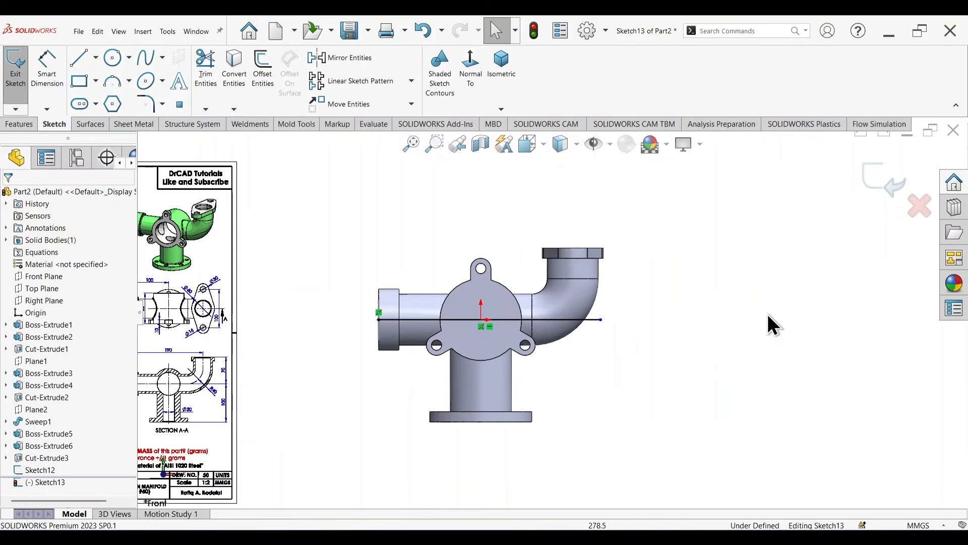
pyautogui.press('l')
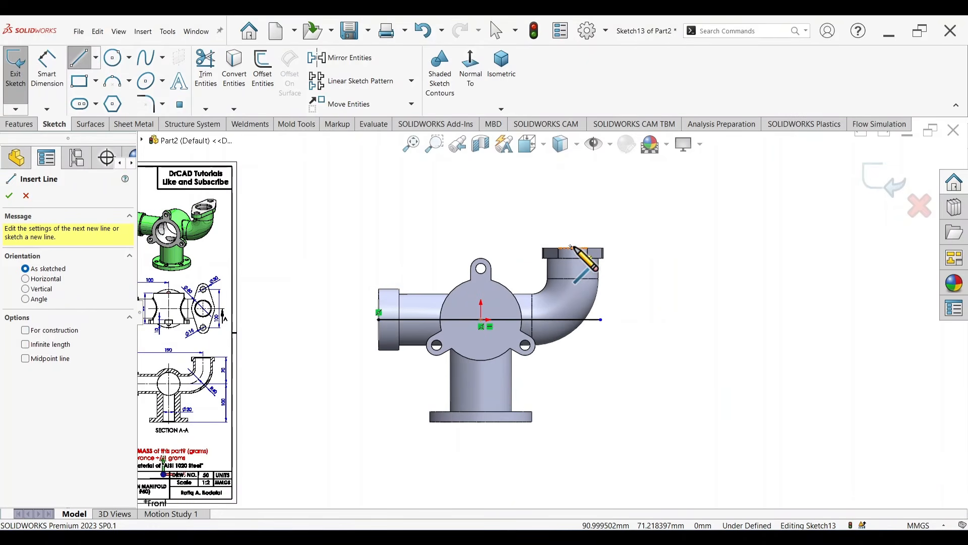
pyautogui.click(572, 247)
pyautogui.click(572, 346)
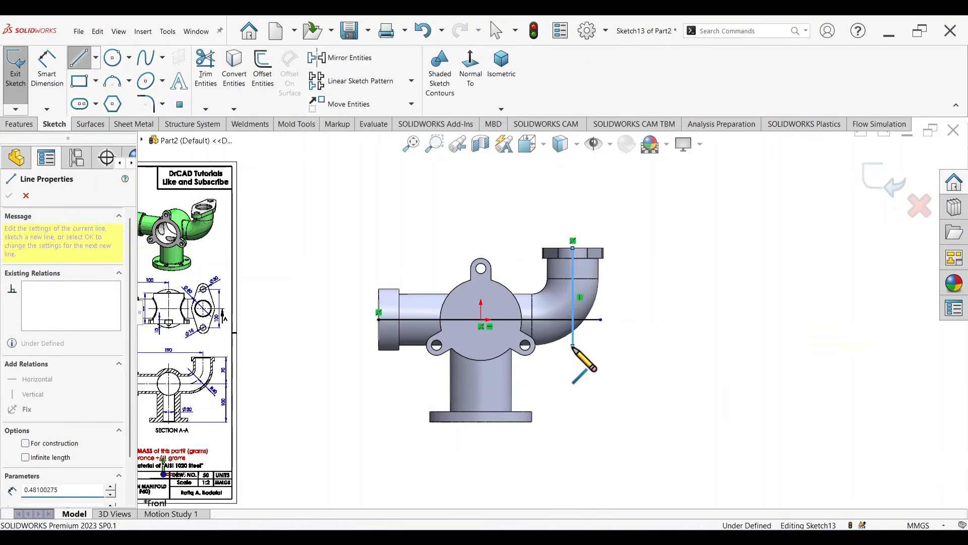
pyautogui.press('Escape')
# Step: Trim the overhanging ends of both lines so they meet in a single corner inside the elbow
pyautogui.scroll(-4, 585, 323)
pyautogui.press('t')
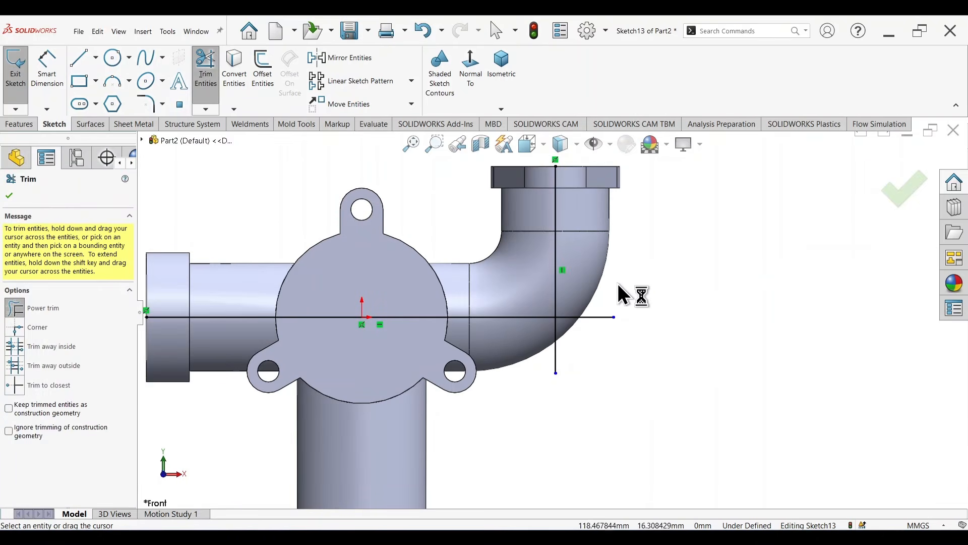
pyautogui.press('Escape')
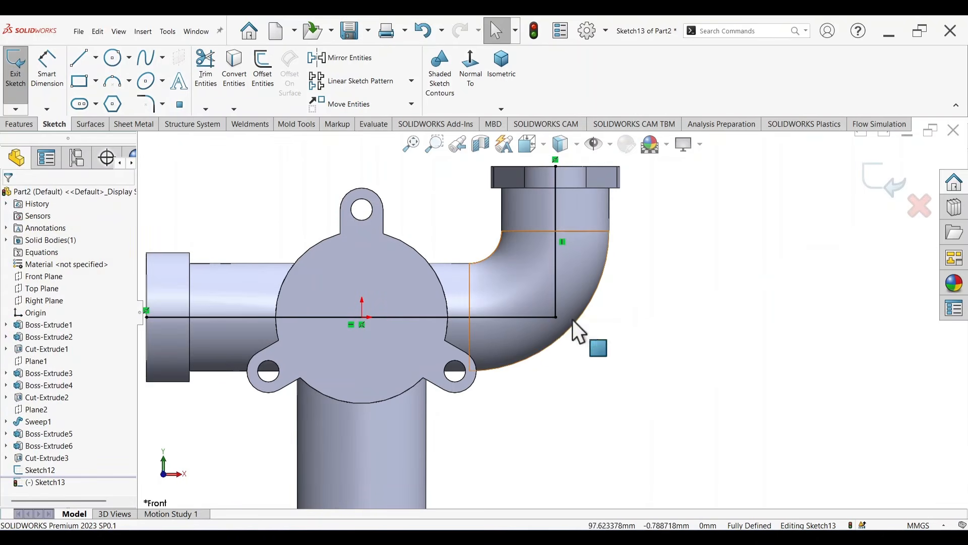
# Step: Round the corner between the path's horizontal and vertical lines with a 40 mm sketch fillet and finish the sketch
pyautogui.scroll(3, 573, 319)
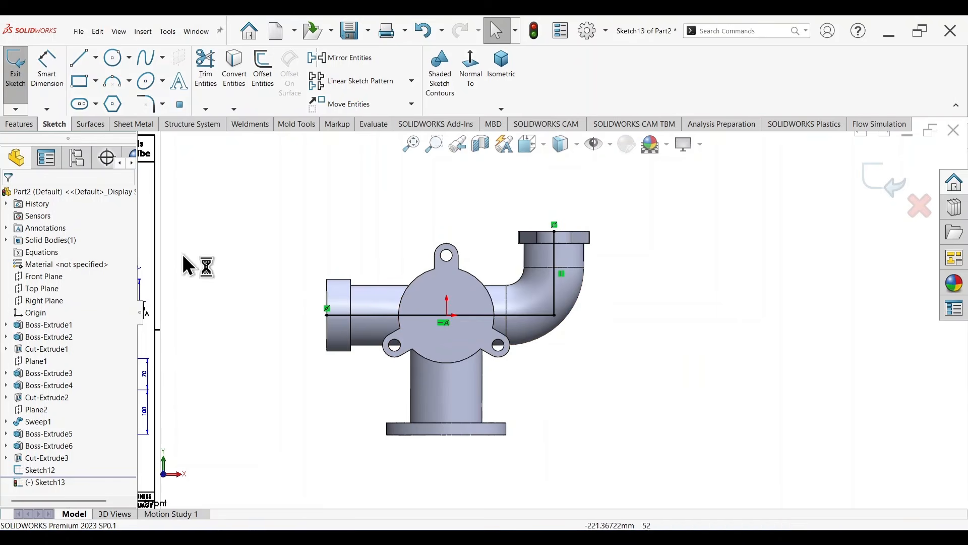
pyautogui.click(145, 106)
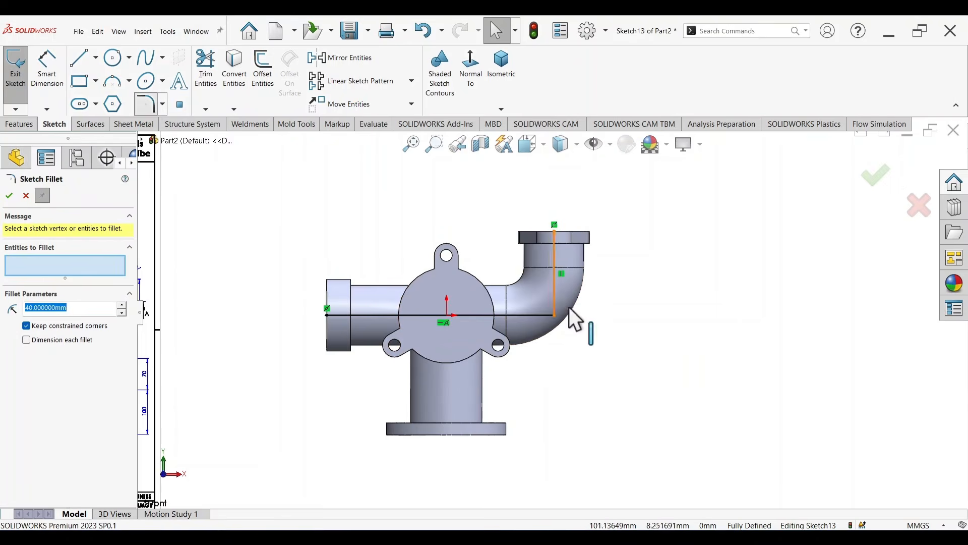
pyautogui.click(556, 316)
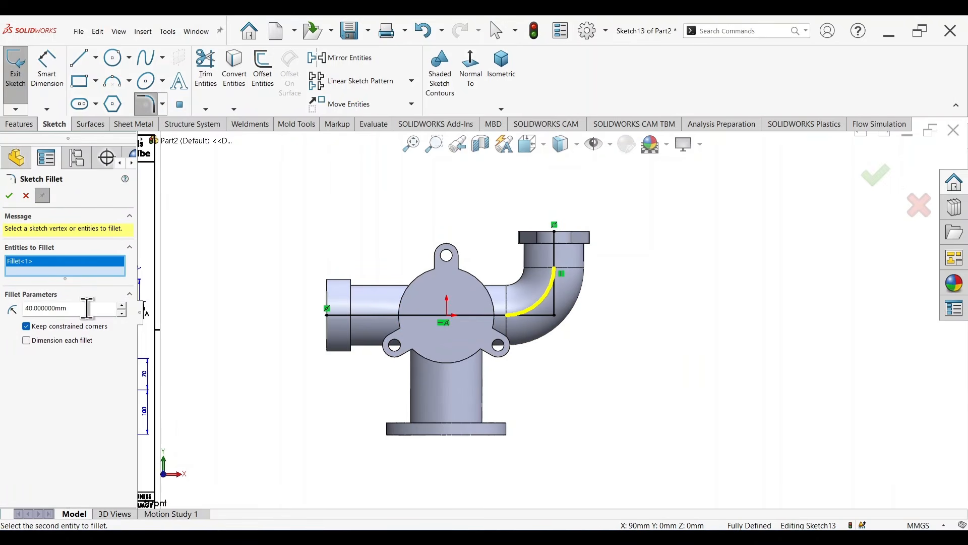
pyautogui.click(9, 195)
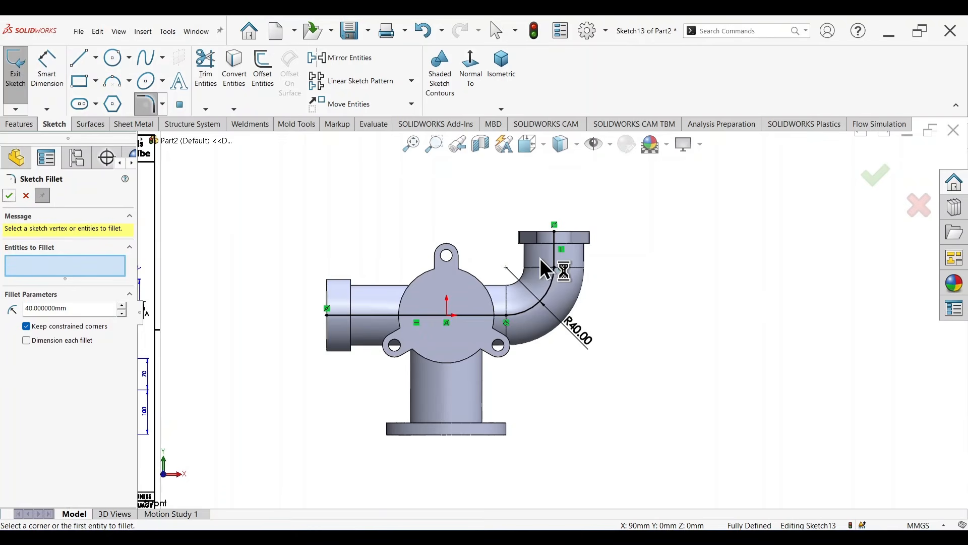
pyautogui.click(878, 178)
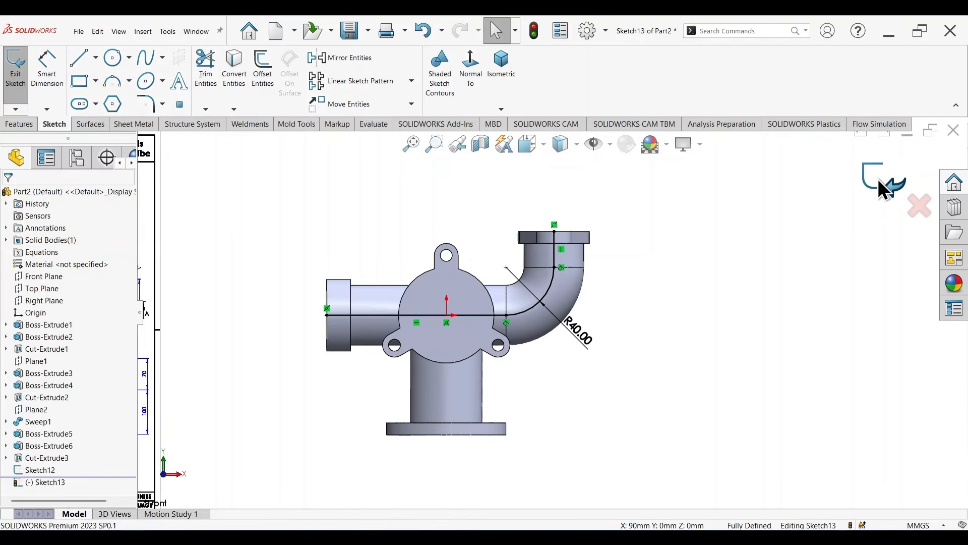
pyautogui.click(875, 180)
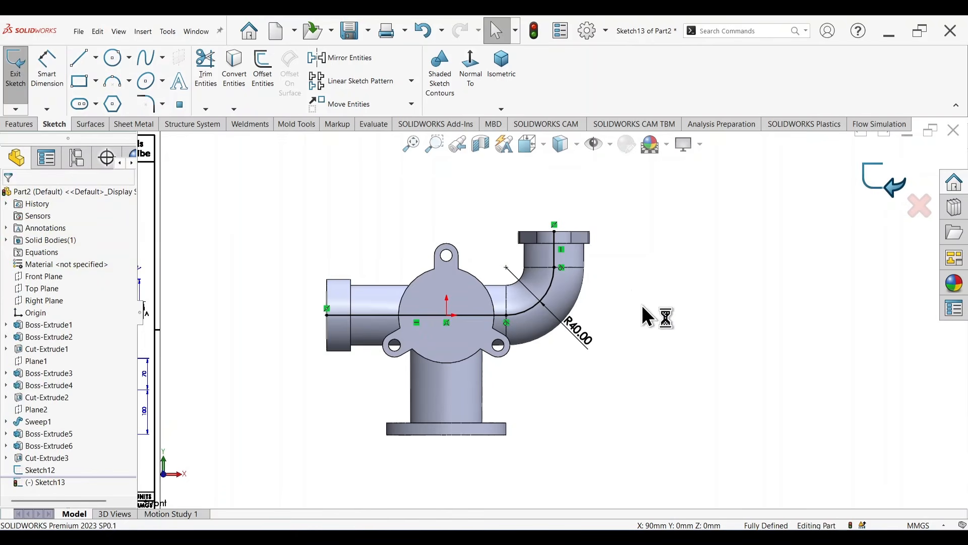
# Step: Make a swept cut through the side pipe and elbow, using the circle on the side pipe's end face as profile along the path sketch
pyautogui.click(24, 124)
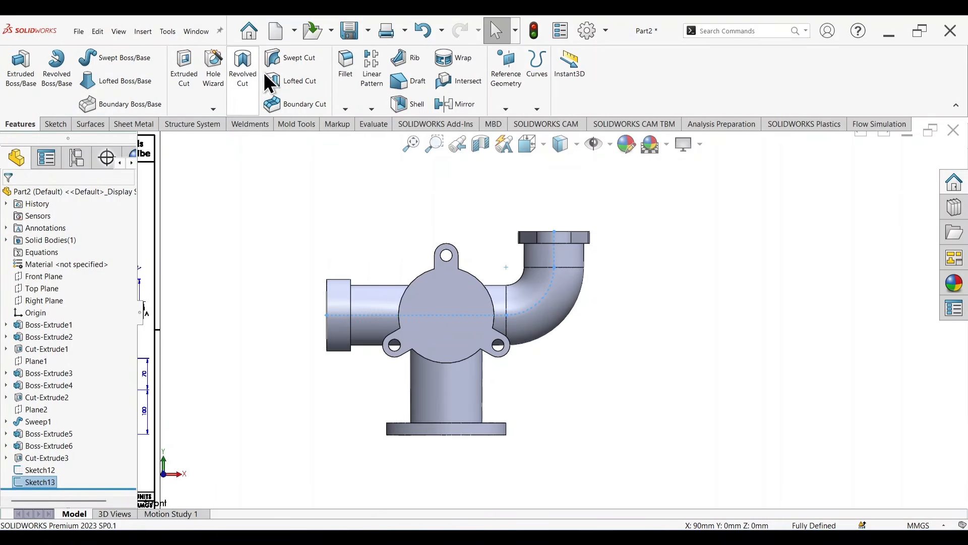
pyautogui.click(285, 62)
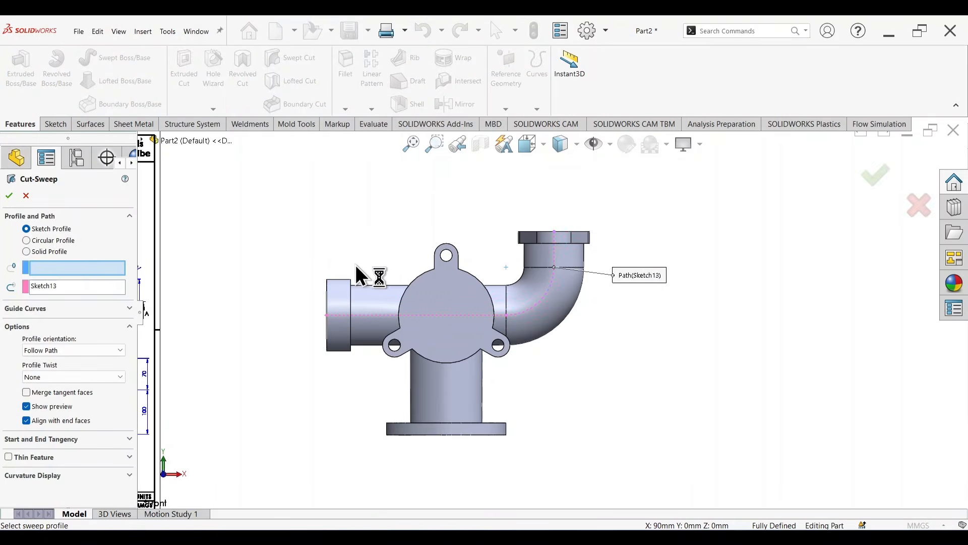
pyautogui.moveTo(264, 296)
pyautogui.mouseDown(button='middle')
pyautogui.moveTo(287, 281)
pyautogui.moveTo(268, 283)
pyautogui.mouseUp(button='middle')
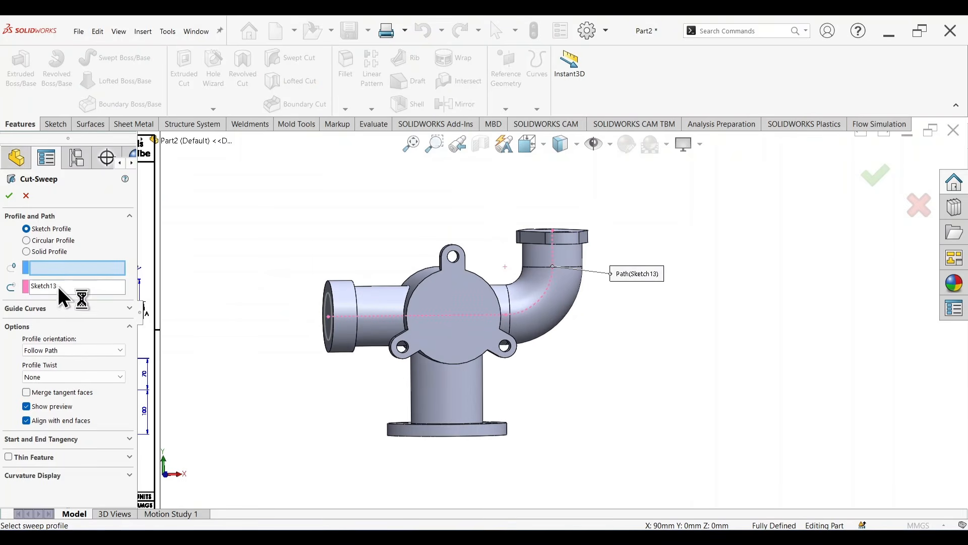
pyautogui.moveTo(195, 307); pyautogui.dragTo(196, 307, button='middle')
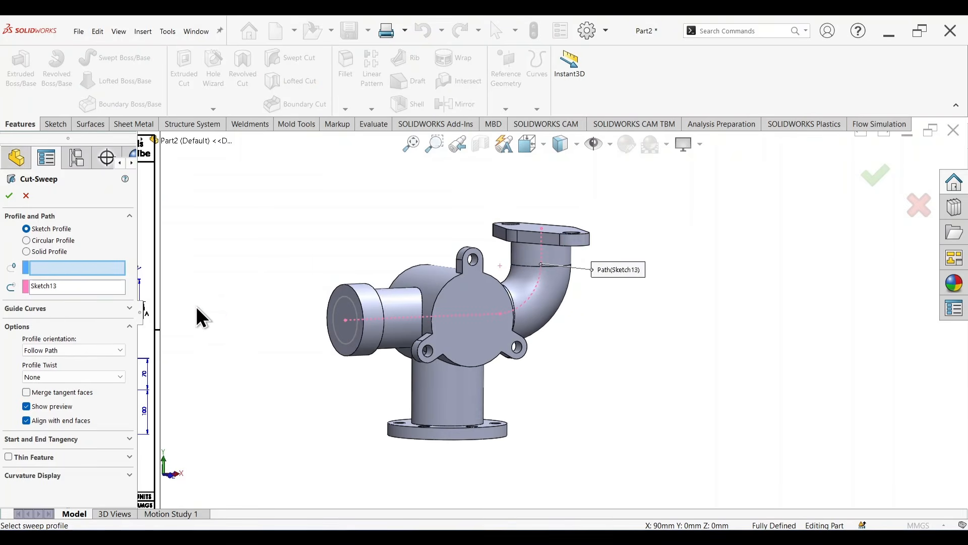
pyautogui.click(349, 301)
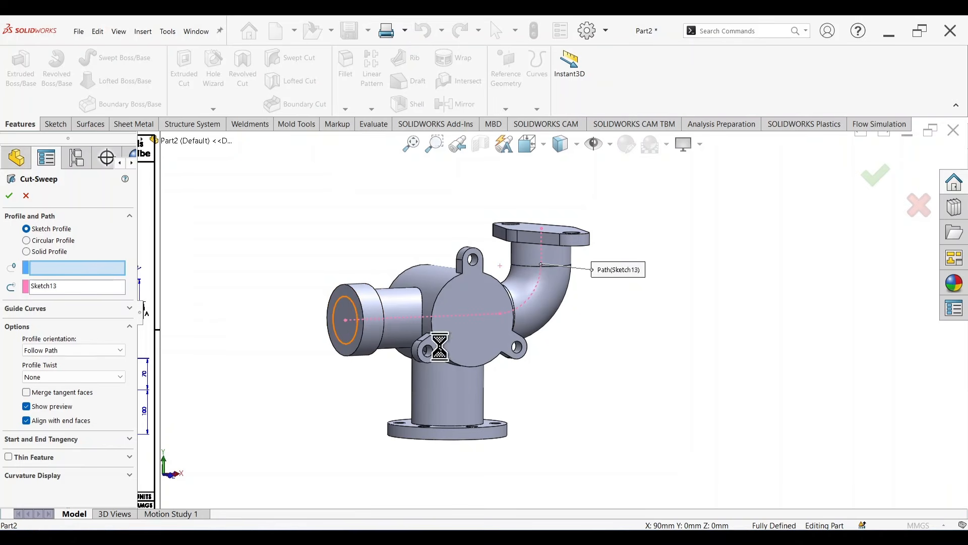
pyautogui.moveTo(598, 356)
pyautogui.mouseDown(button='middle')
pyautogui.moveTo(684, 320)
pyautogui.moveTo(696, 329)
pyautogui.moveTo(676, 328)
pyautogui.mouseUp(button='middle')
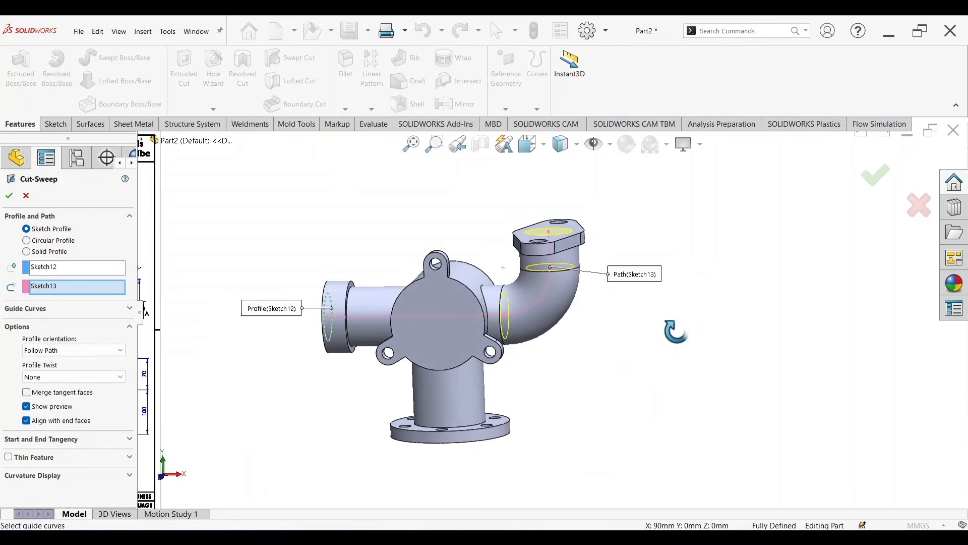
pyautogui.click(874, 186)
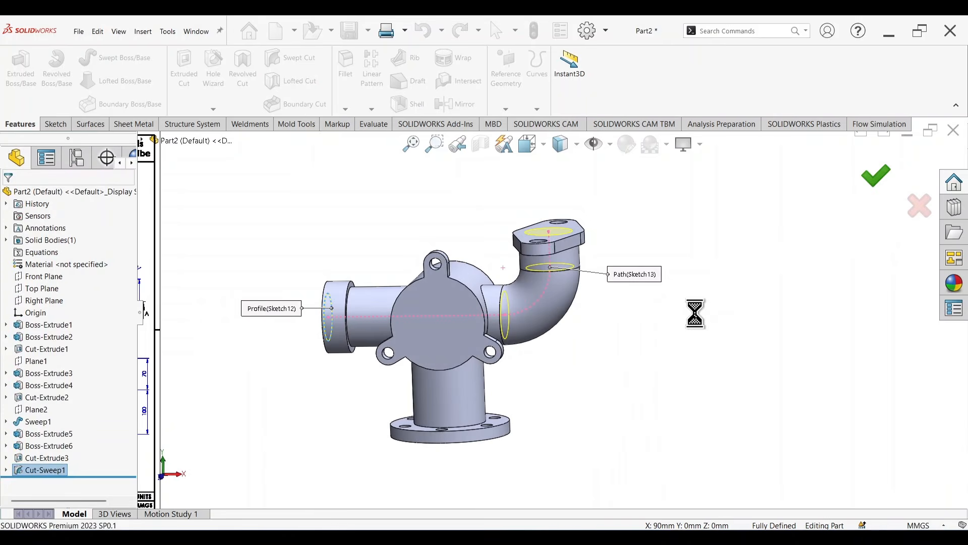
# Step: Start a sketch on the front face of the three-lug body and draw a circle about 55 mm in diameter centred on the origin
pyautogui.moveTo(691, 285); pyautogui.dragTo(599, 301, button='middle')
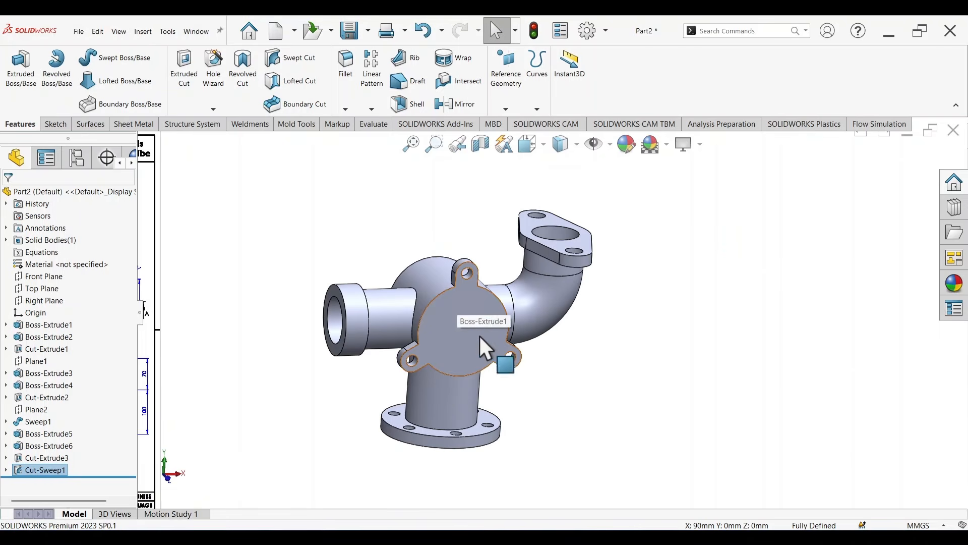
pyautogui.click(460, 324)
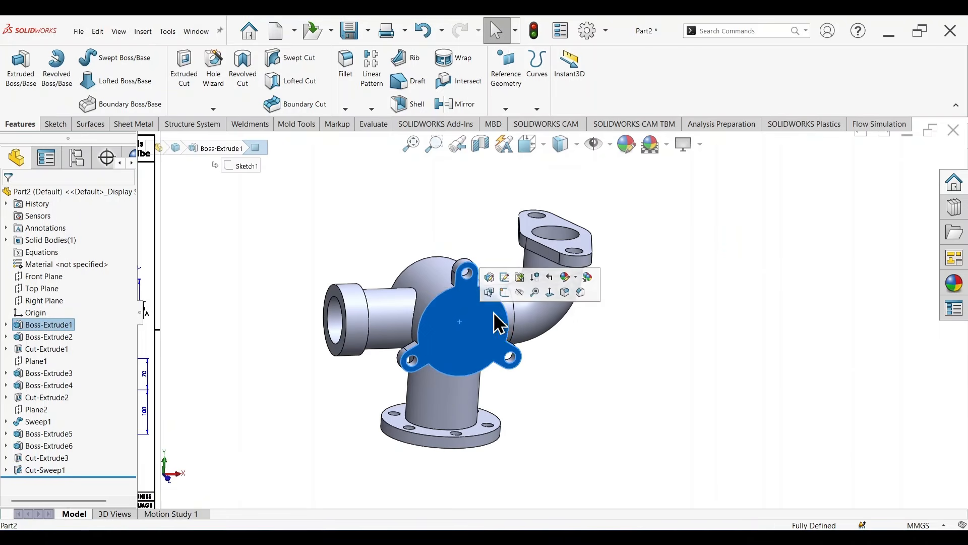
pyautogui.click(502, 295)
pyautogui.press('c')
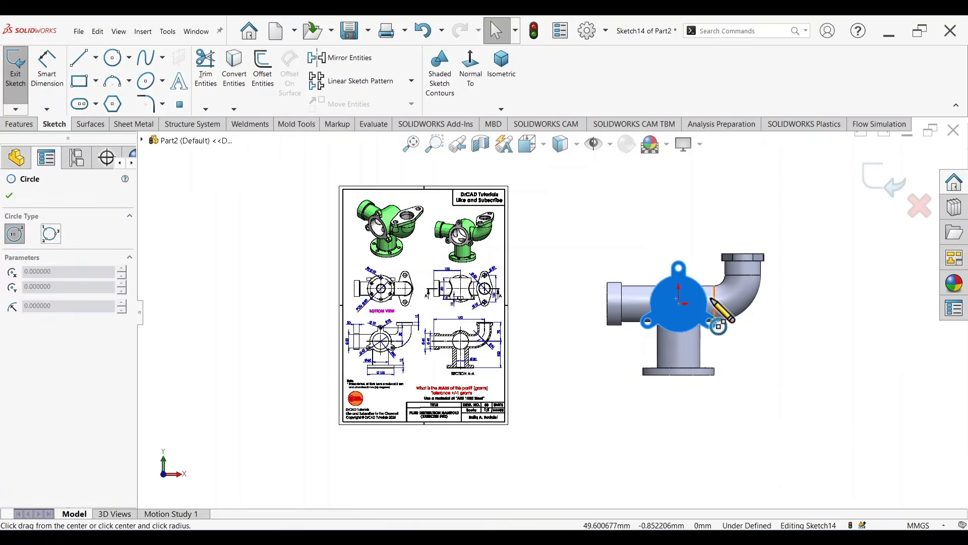
pyautogui.scroll(-6, 706, 296)
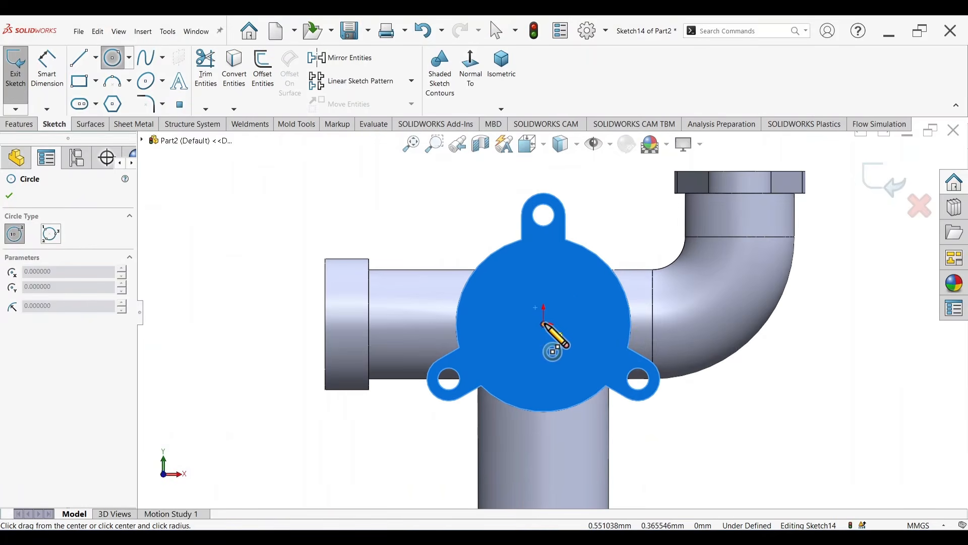
pyautogui.click(544, 324)
pyautogui.click(578, 373)
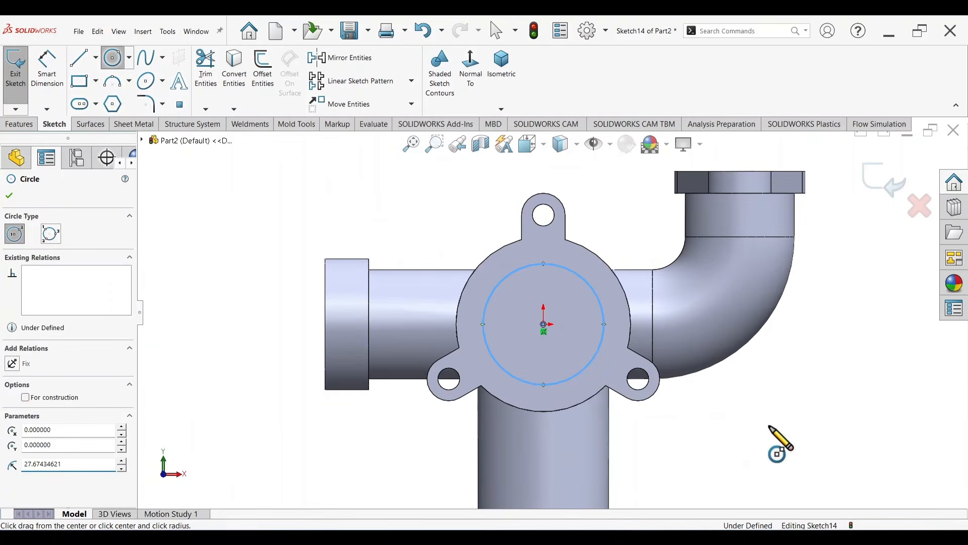
# Step: Dimension the circle on the three-lug face to a diameter of 60 mm, as given in the reference drawing
pyautogui.moveTo(769, 426); pyautogui.dragTo(763, 294, button='right')
pyautogui.scroll(6, 520, 364)
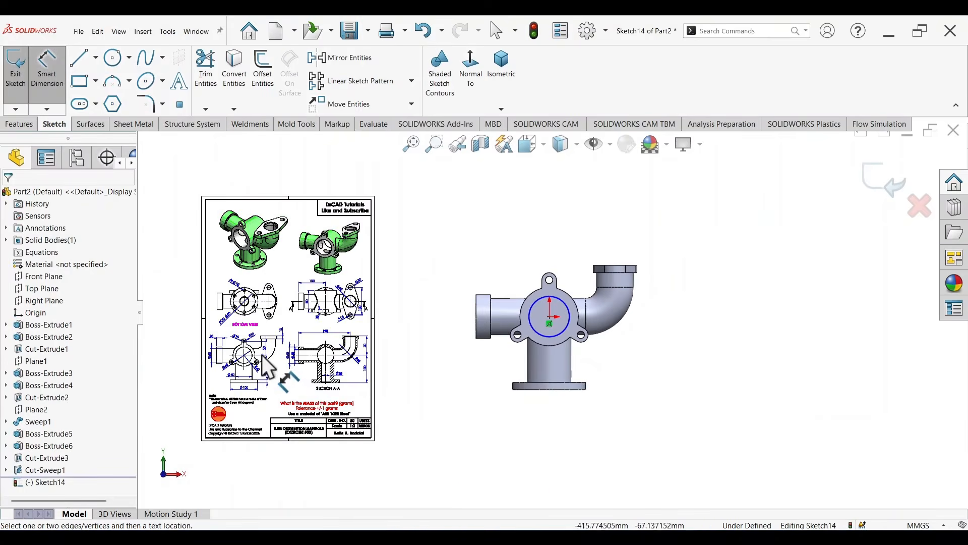
pyautogui.scroll(-12, 262, 356)
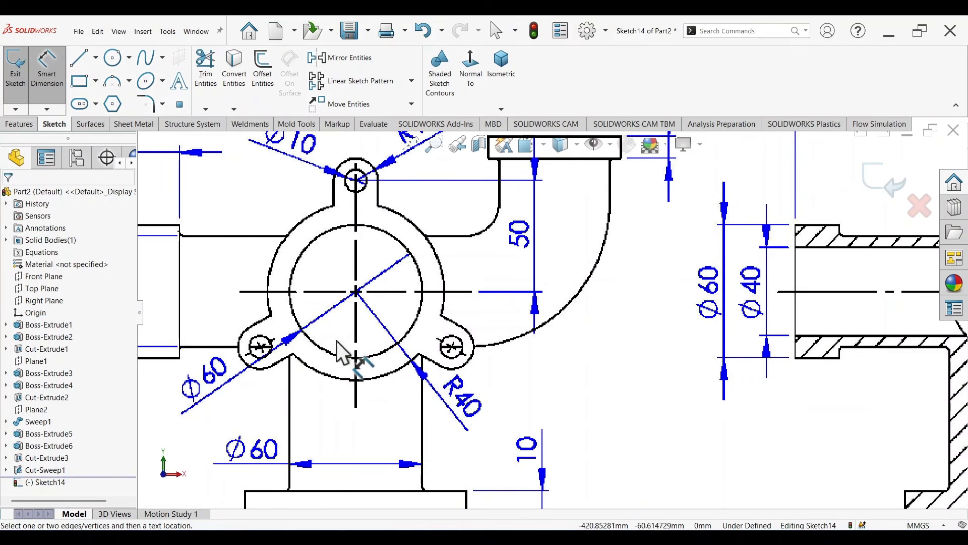
pyautogui.scroll(10, 225, 353)
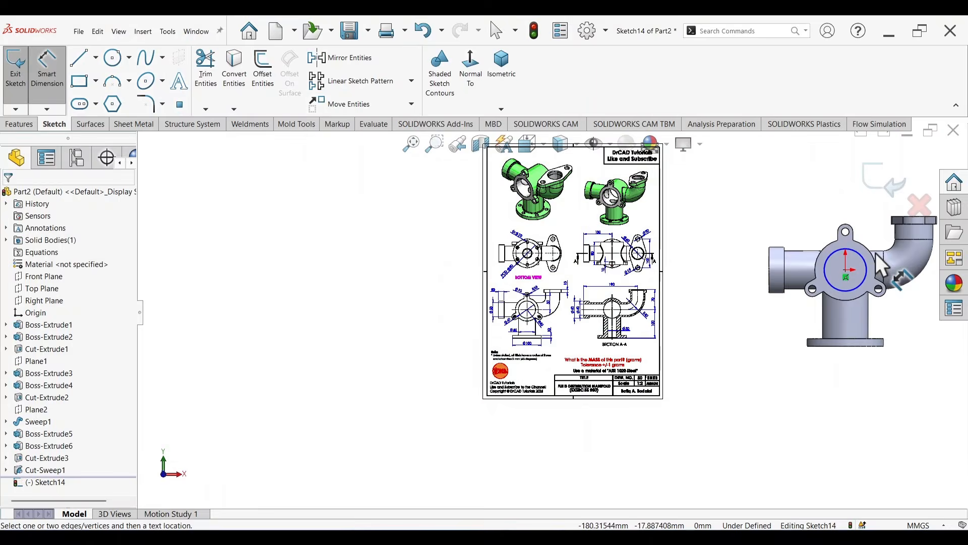
pyautogui.scroll(-5, 877, 254)
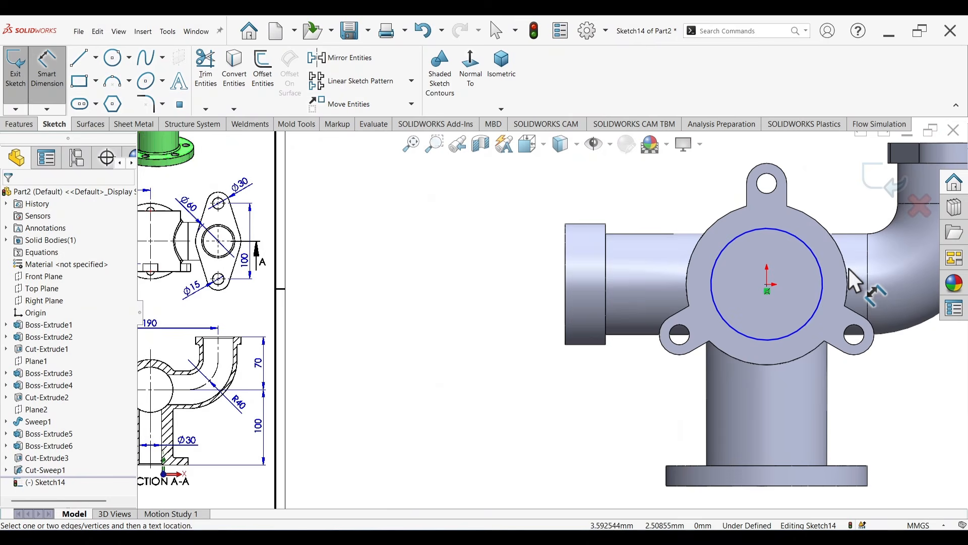
pyautogui.click(807, 254)
pyautogui.click(488, 272)
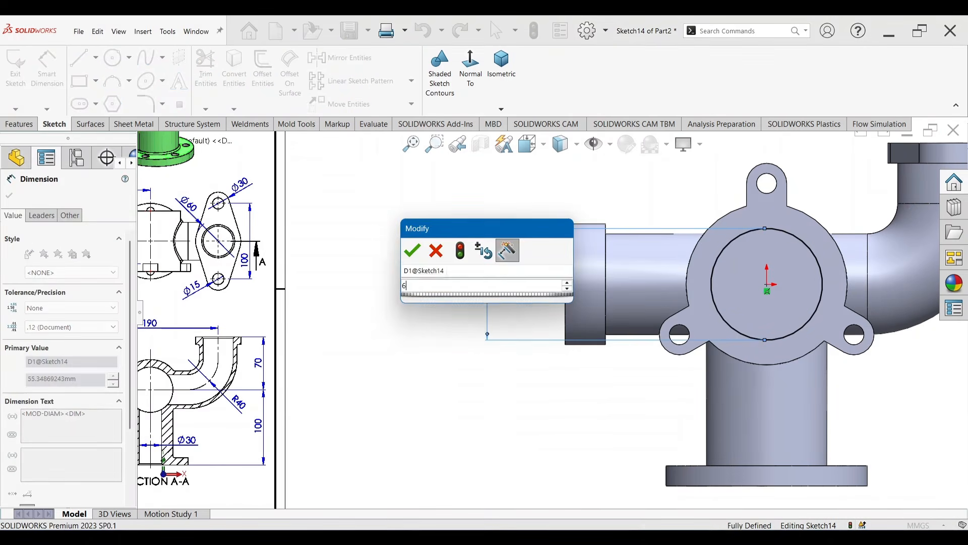
pyautogui.press('Return')
# Step: Cut-extrude the 60 mm circle into the central body with the Up To Next end condition
pyautogui.press('s')
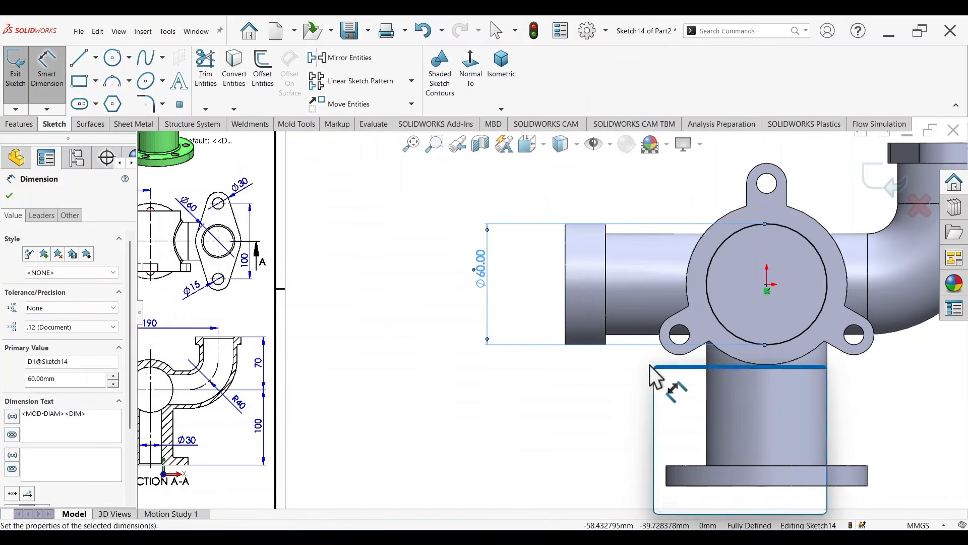
pyautogui.click(777, 467)
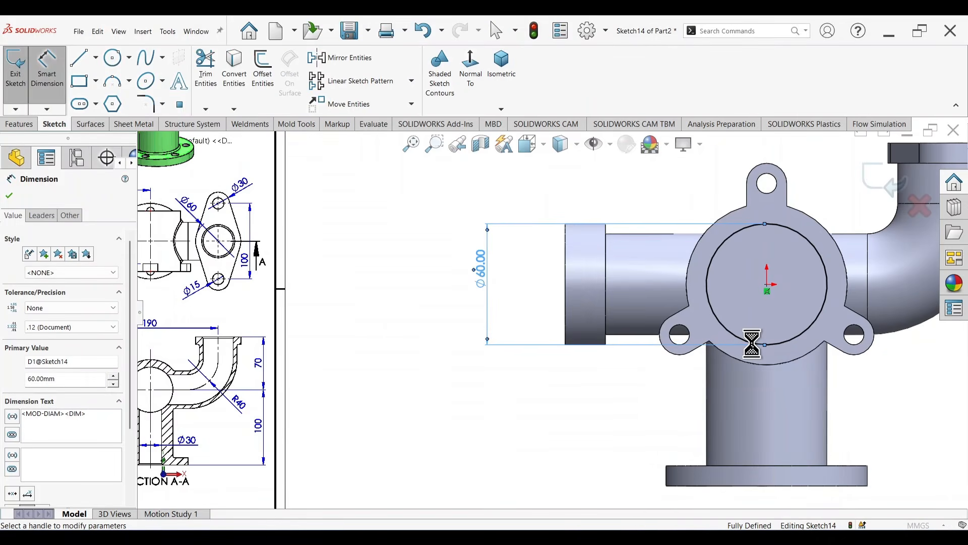
pyautogui.moveTo(623, 423); pyautogui.dragTo(679, 418, button='middle')
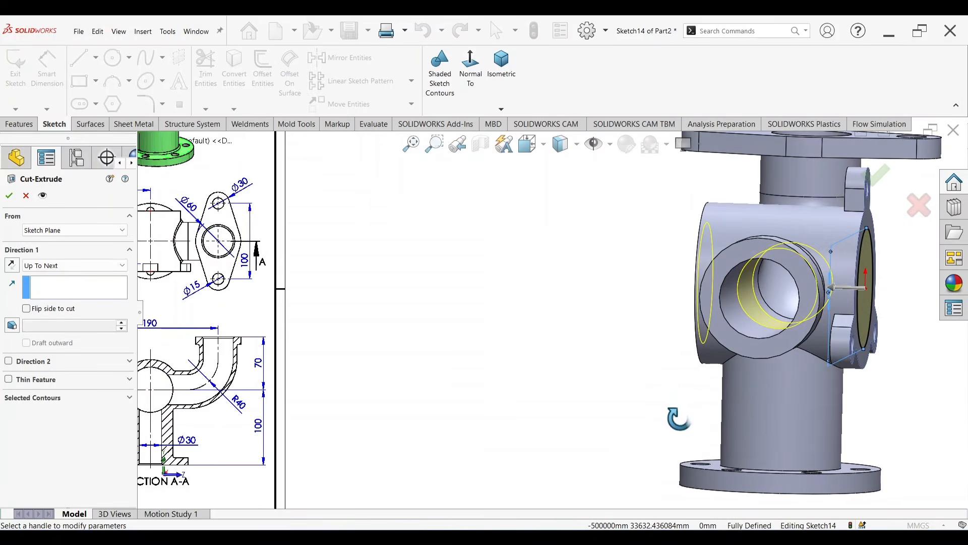
pyautogui.press('Return')
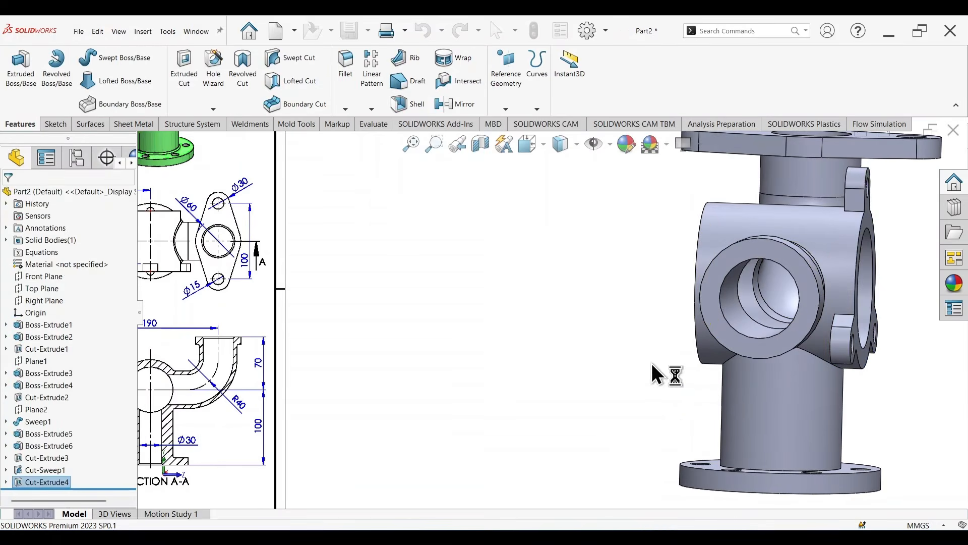
# Step: Start a sketch on the bottom flange's outer face and draw a circle about 42 mm in diameter centred on the origin
pyautogui.moveTo(652, 374); pyautogui.dragTo(591, 355, button='middle')
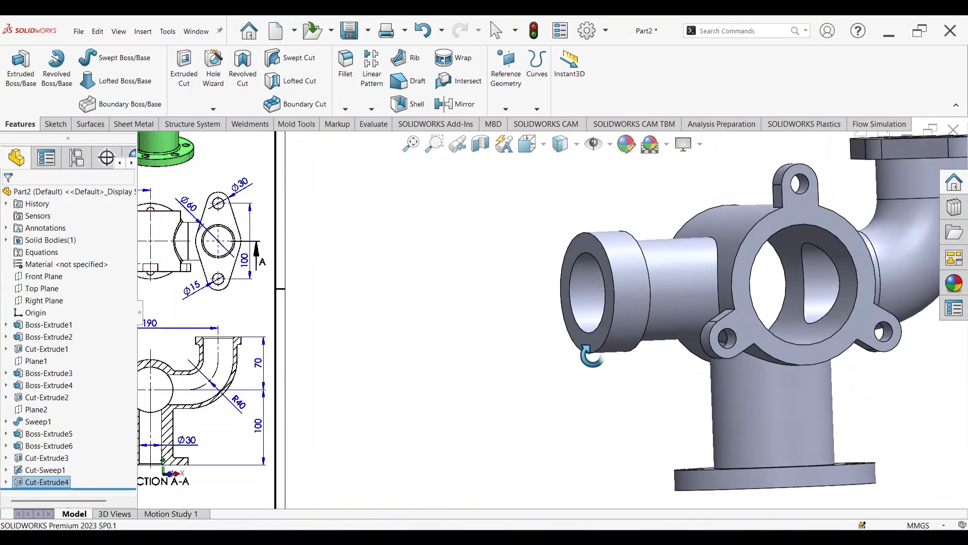
pyautogui.scroll(3, 585, 348)
pyautogui.scroll(-2, 751, 343)
pyautogui.moveTo(800, 413); pyautogui.dragTo(803, 254, button='middle')
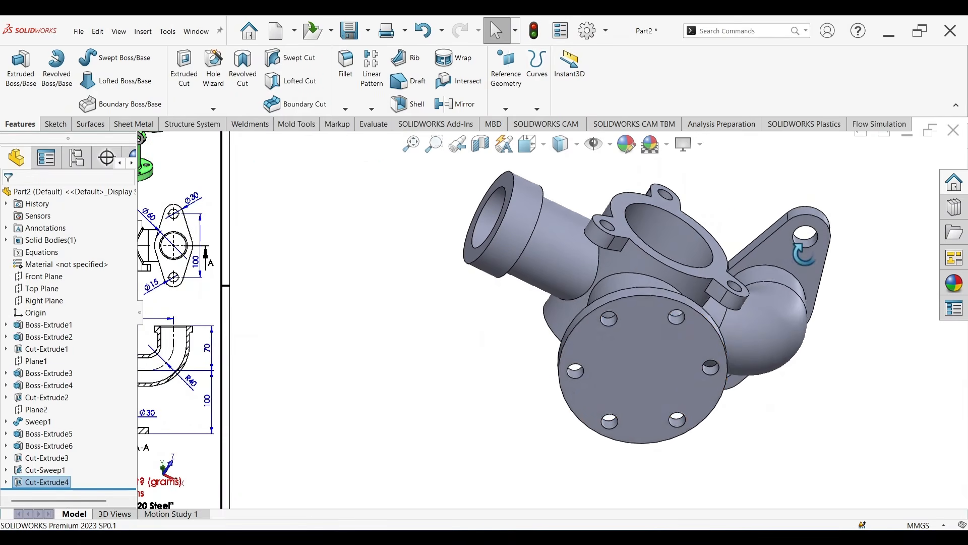
pyautogui.click(666, 356)
pyautogui.click(709, 341)
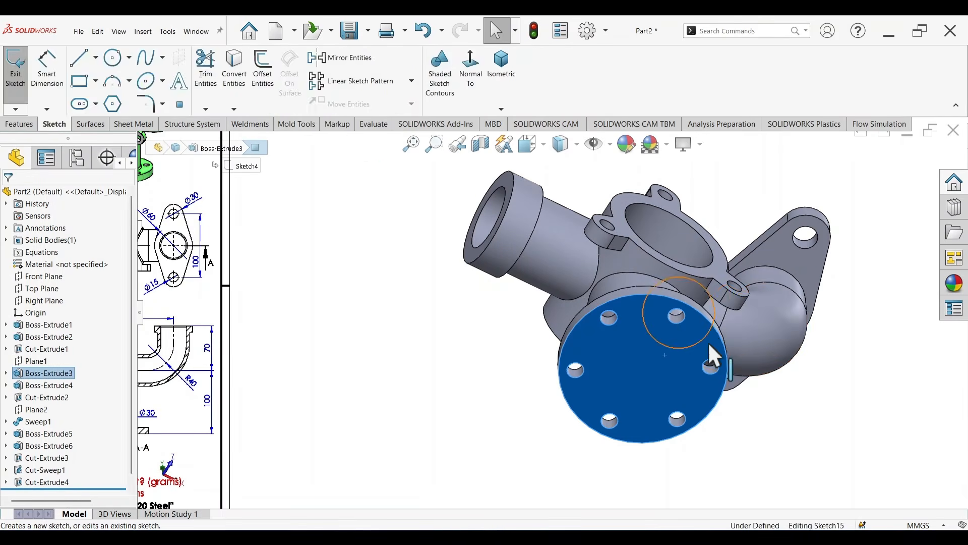
pyautogui.press('c')
pyautogui.scroll(-3, 704, 326)
pyautogui.scroll(-1, 663, 305)
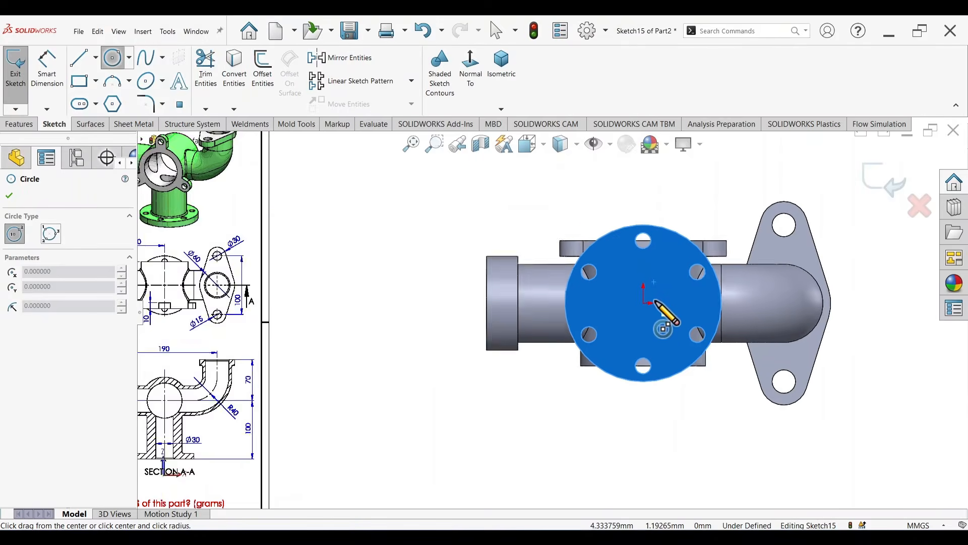
pyautogui.scroll(-1, 655, 302)
pyautogui.moveTo(635, 305); pyautogui.dragTo(666, 330)
# Step: Dimension the circle on the bottom flange face to a diameter of 30 mm, as given in Section A-A of the reference drawing
pyautogui.moveTo(462, 455); pyautogui.dragTo(453, 335, button='right')
pyautogui.scroll(5, 265, 391)
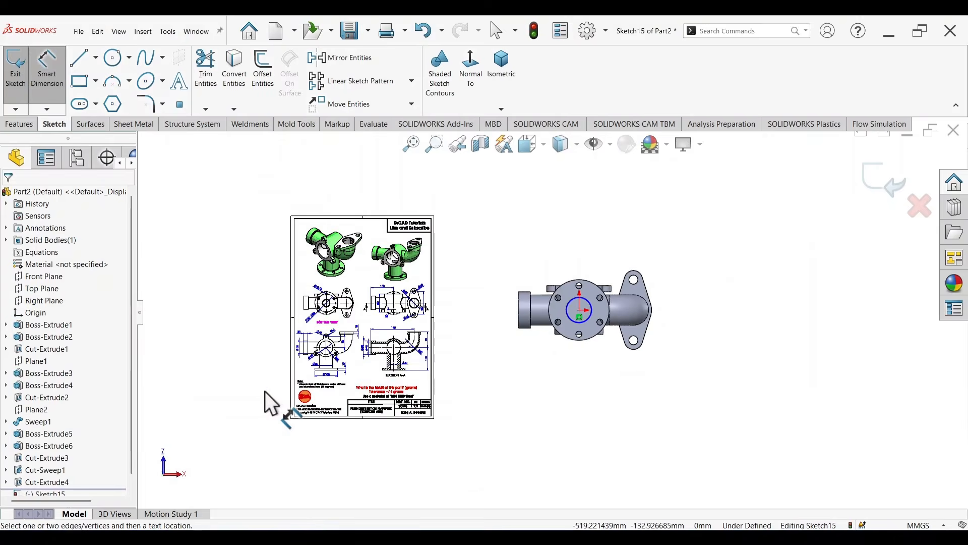
pyautogui.scroll(-6, 426, 358)
pyautogui.scroll(-2, 520, 353)
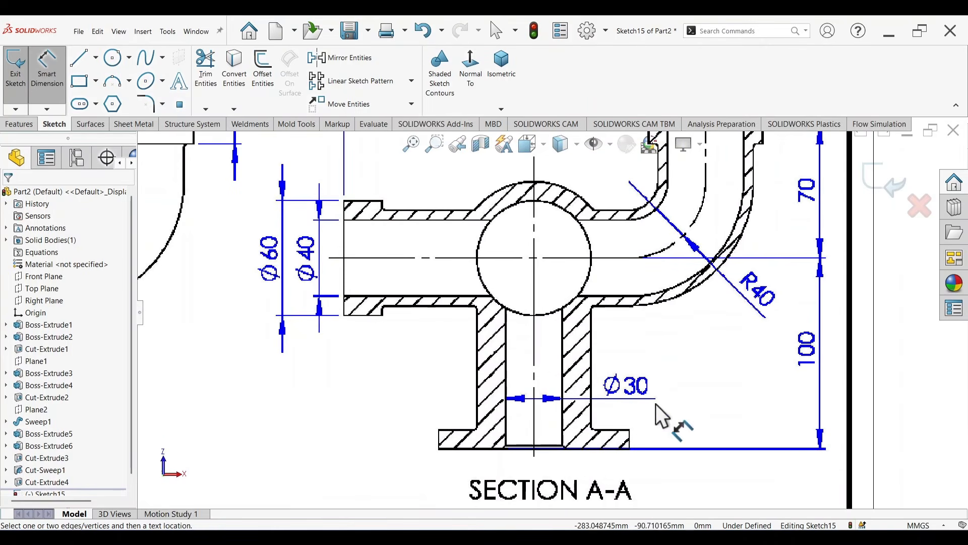
pyautogui.scroll(5, 694, 351)
pyautogui.scroll(-6, 790, 268)
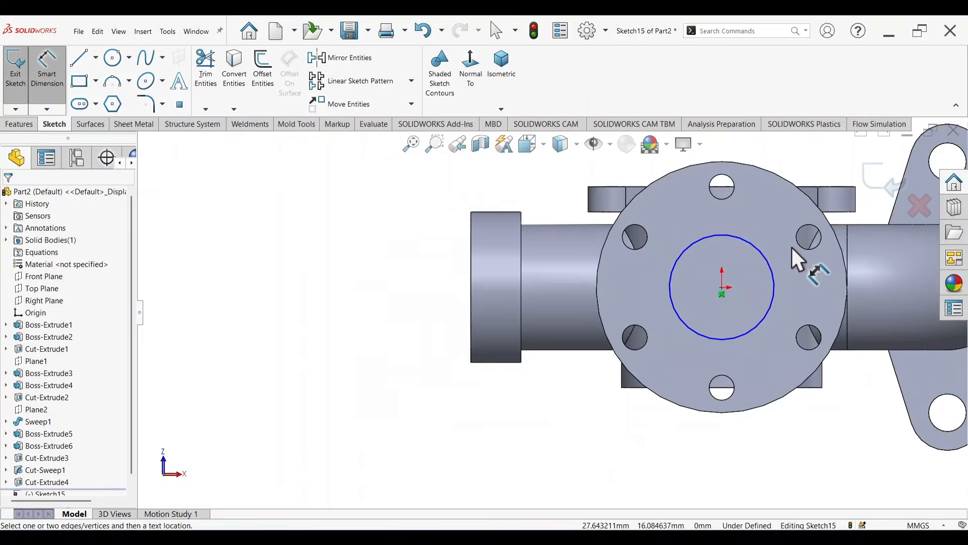
pyautogui.click(759, 251)
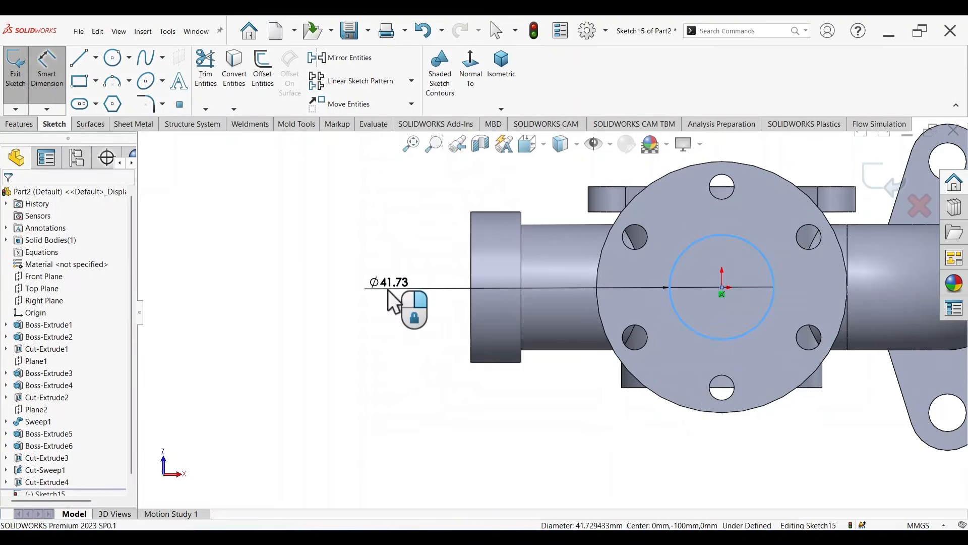
pyautogui.click(388, 290)
pyautogui.write('30')
pyautogui.press('Return')
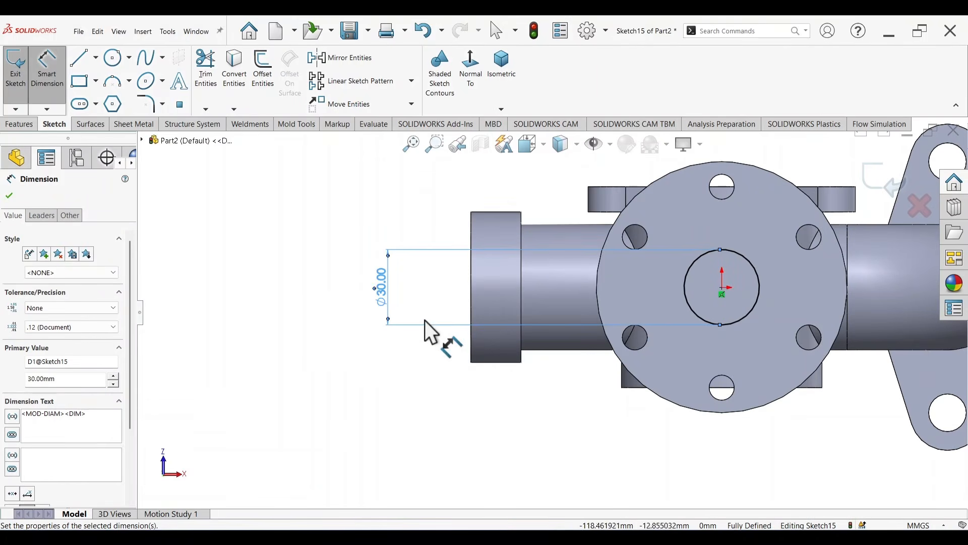
# Step: Cut-extrude the 30 mm circle from the bottom flange into the central body with the Up To Next end condition
pyautogui.press('s')
pyautogui.click(498, 469)
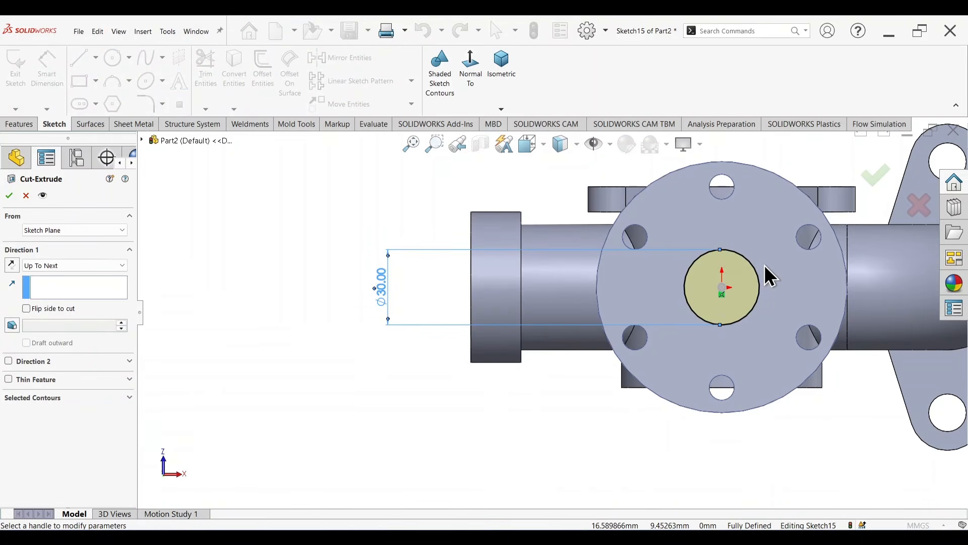
pyautogui.scroll(3, 681, 268)
pyautogui.moveTo(680, 267)
pyautogui.mouseDown(button='middle')
pyautogui.moveTo(690, 399)
pyautogui.moveTo(728, 428)
pyautogui.moveTo(685, 491)
pyautogui.moveTo(707, 400)
pyautogui.moveTo(808, 214)
pyautogui.mouseUp(button='middle')
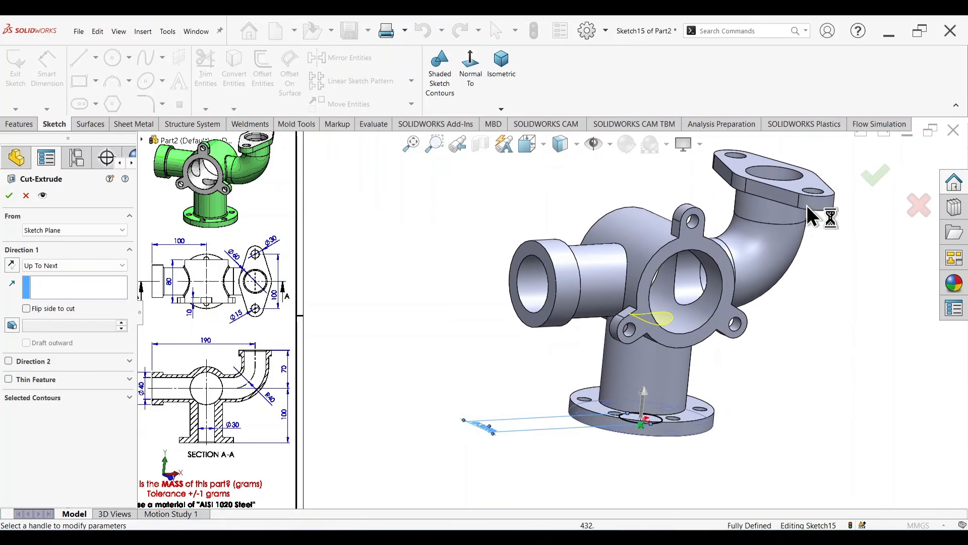
pyautogui.click(875, 176)
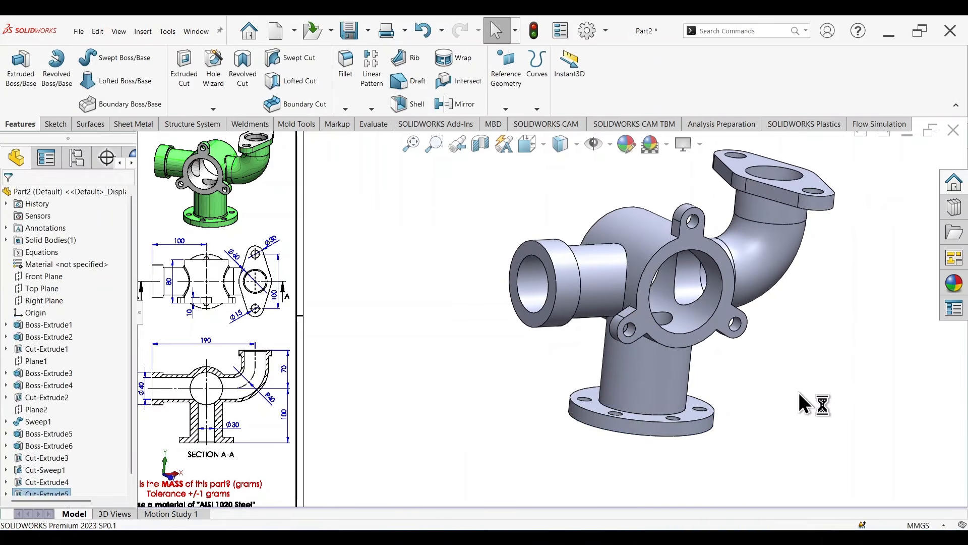
# Step: Examine the reference drawing's views and its note for the remaining fillets and chamfers and their default sizes
pyautogui.moveTo(804, 403); pyautogui.dragTo(594, 366, button='middle')
pyautogui.scroll(-5, 288, 306)
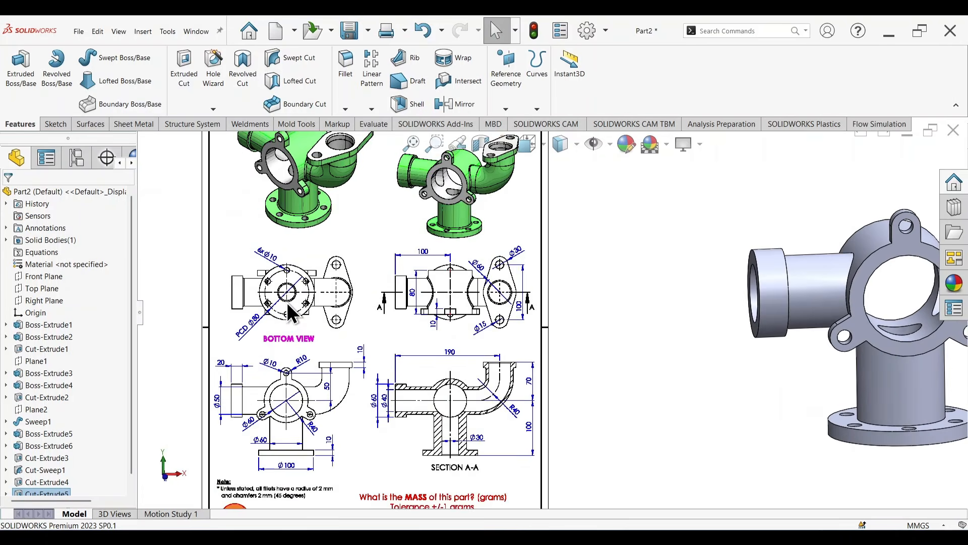
pyautogui.scroll(-3, 409, 246)
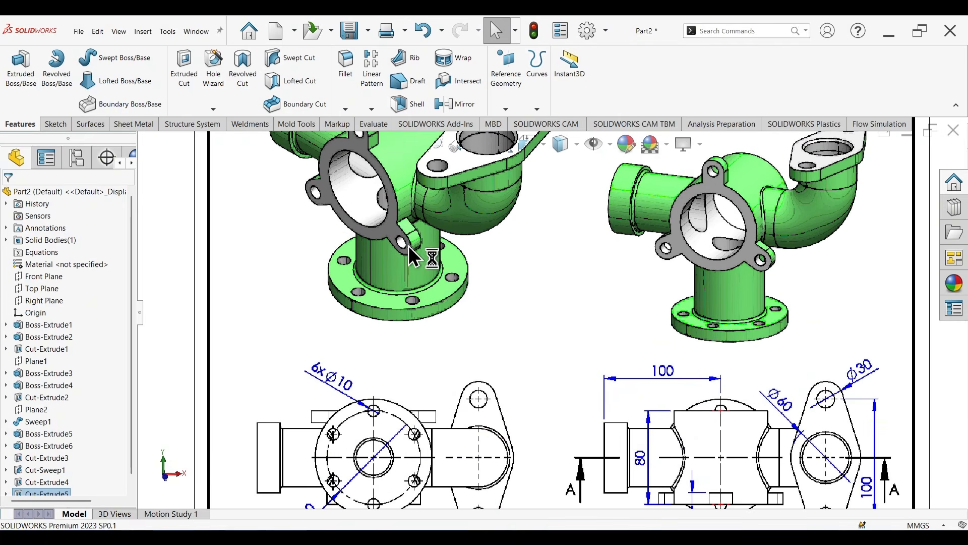
pyautogui.scroll(3, 455, 217)
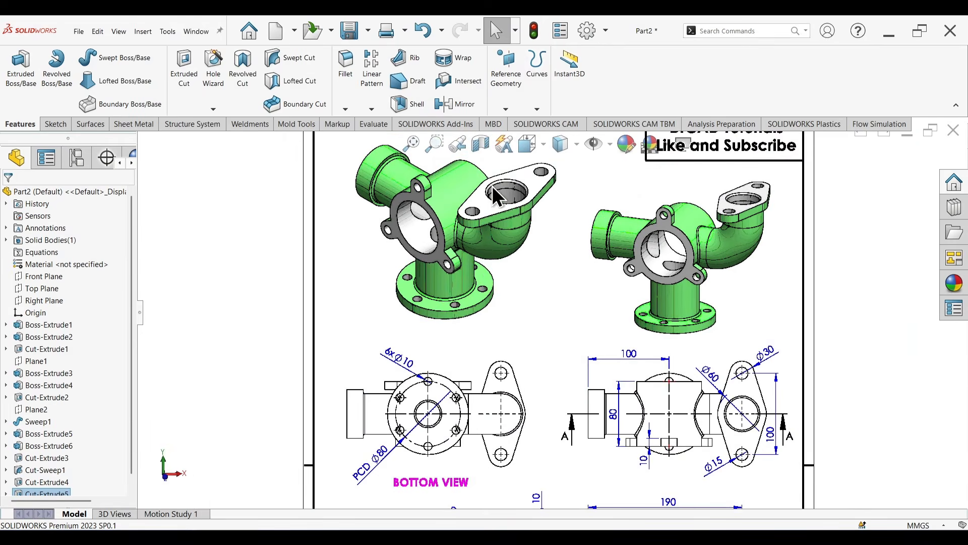
pyautogui.scroll(-4, 479, 282)
pyautogui.scroll(5, 801, 337)
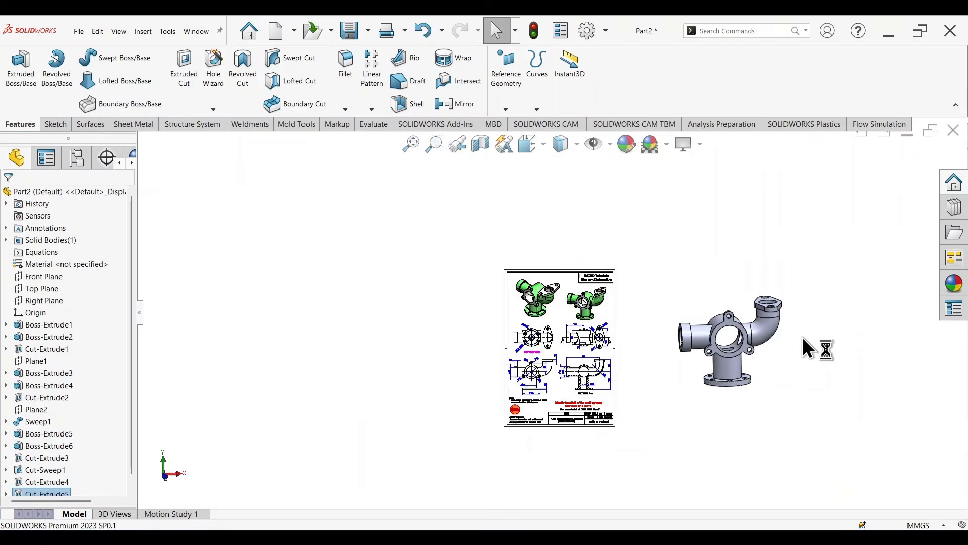
pyautogui.scroll(-6, 529, 398)
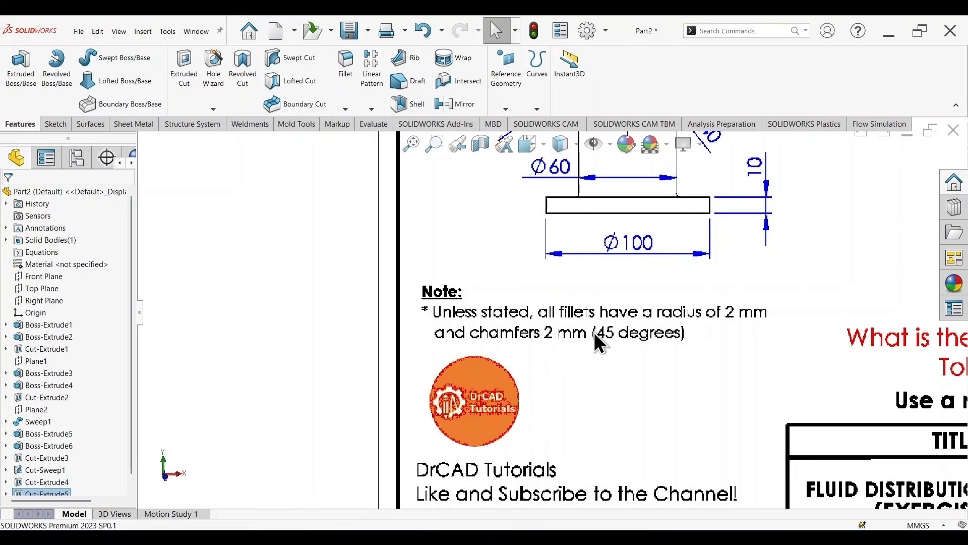
pyautogui.scroll(10, 664, 317)
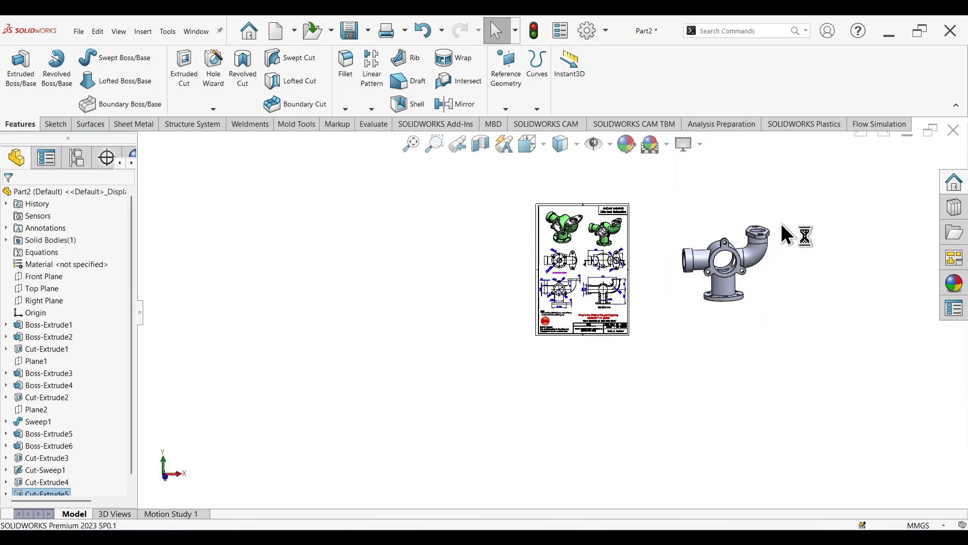
# Step: Start a Fillet with a 2 mm radius and select the edge where the horizontal inlet pipe meets its end collar
pyautogui.scroll(-2, 716, 278)
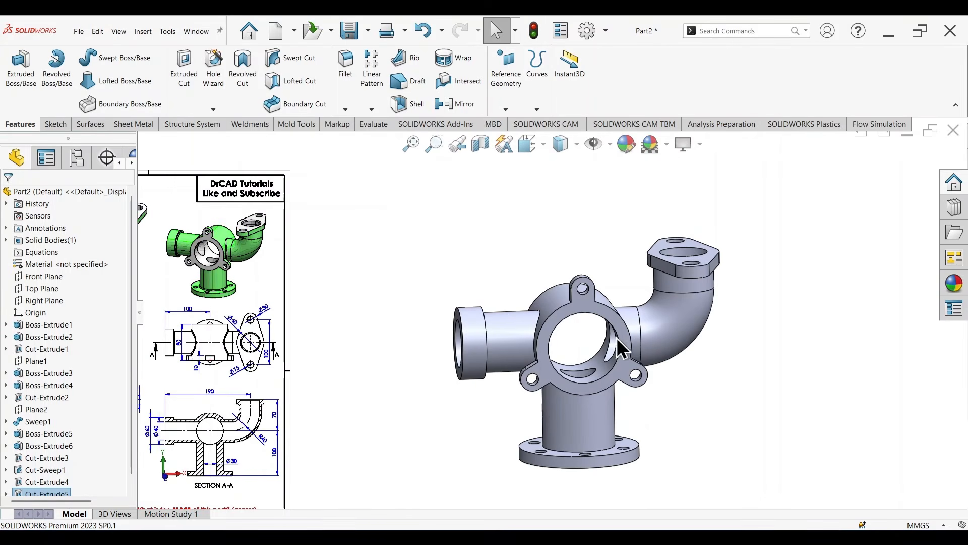
pyautogui.click(350, 85)
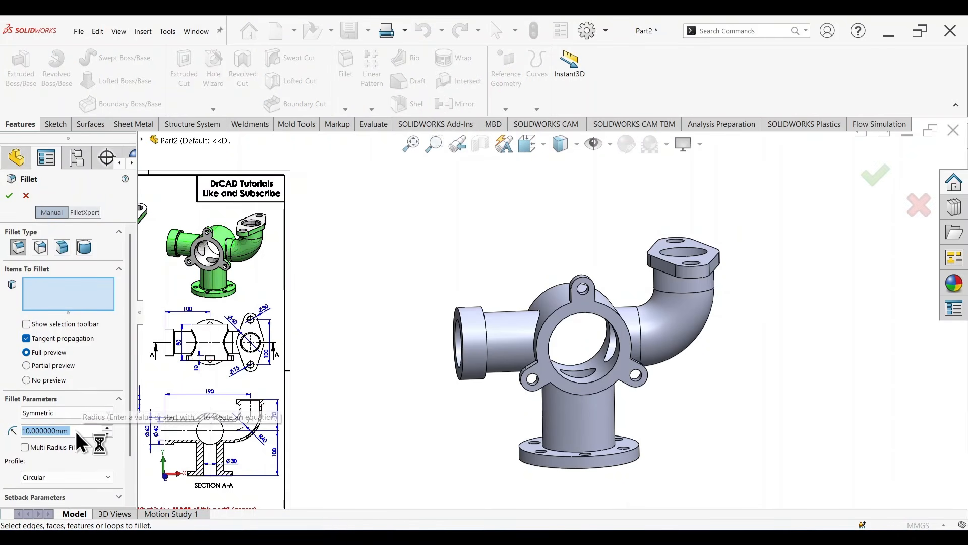
pyautogui.write('2')
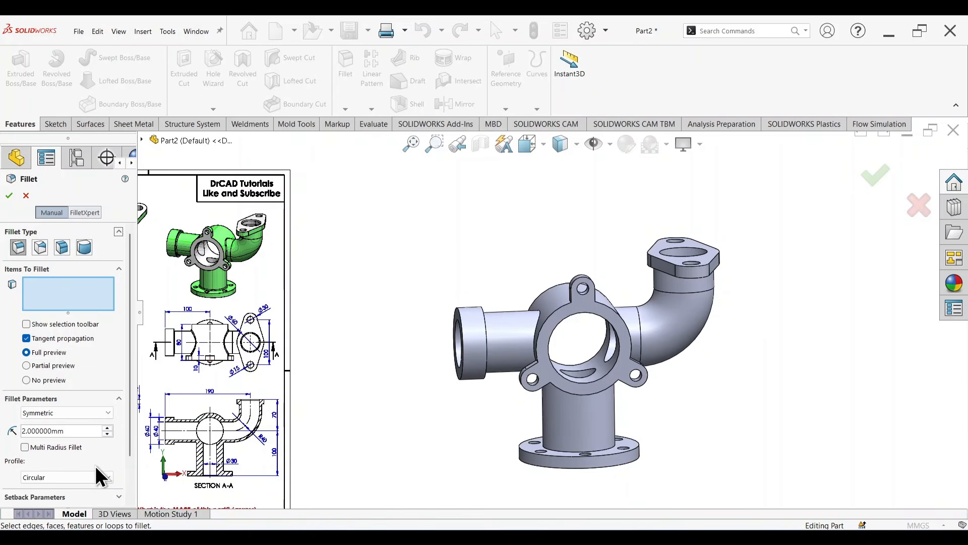
pyautogui.moveTo(428, 379); pyautogui.dragTo(345, 384, button='middle')
pyautogui.scroll(-5, 516, 324)
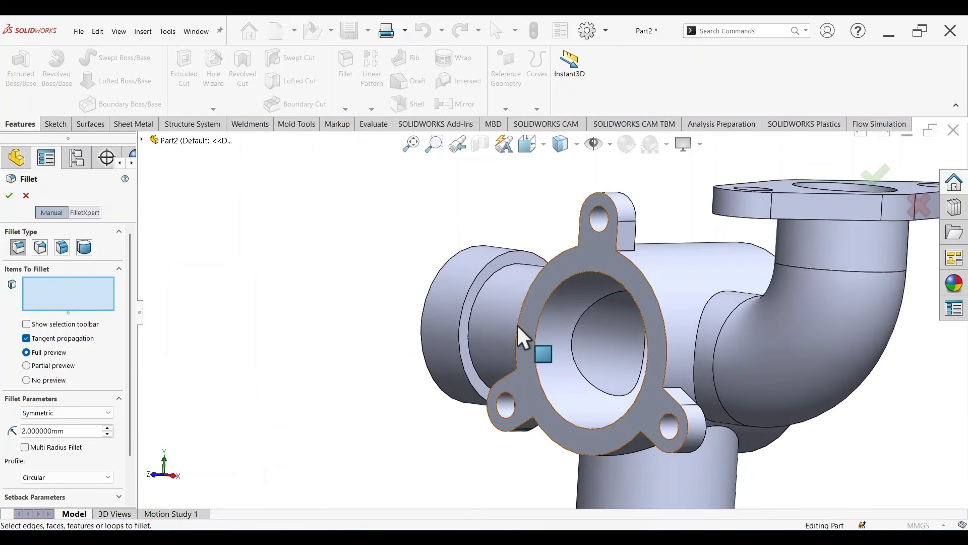
pyautogui.click(478, 274)
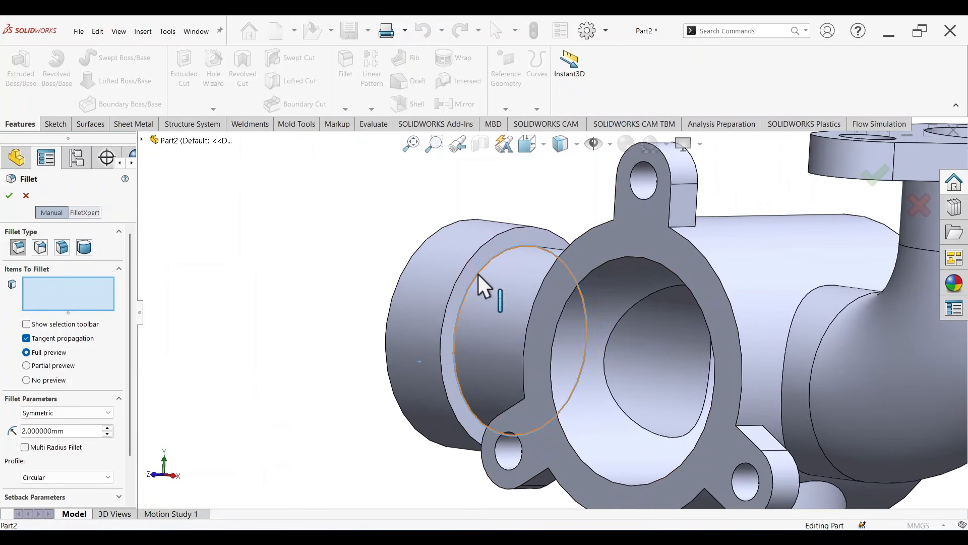
pyautogui.moveTo(335, 350); pyautogui.dragTo(670, 272, button='middle')
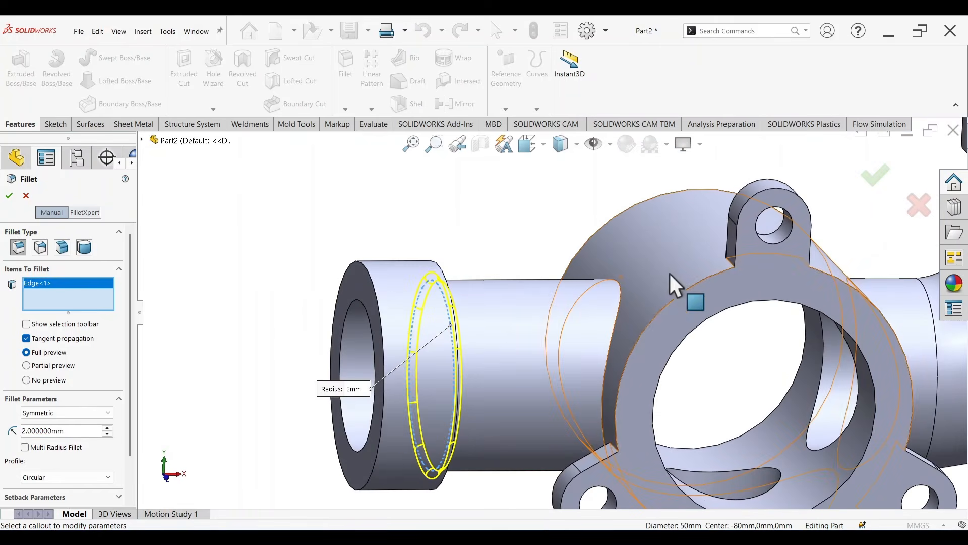
# Step: Add the edges where the inlet pipe, the vertical pipe and the elbow join the central body to the fillet selection
pyautogui.click(621, 295)
pyautogui.scroll(6, 625, 308)
pyautogui.moveTo(691, 392); pyautogui.dragTo(685, 303, button='middle')
pyautogui.scroll(-3, 618, 365)
pyautogui.click(612, 359)
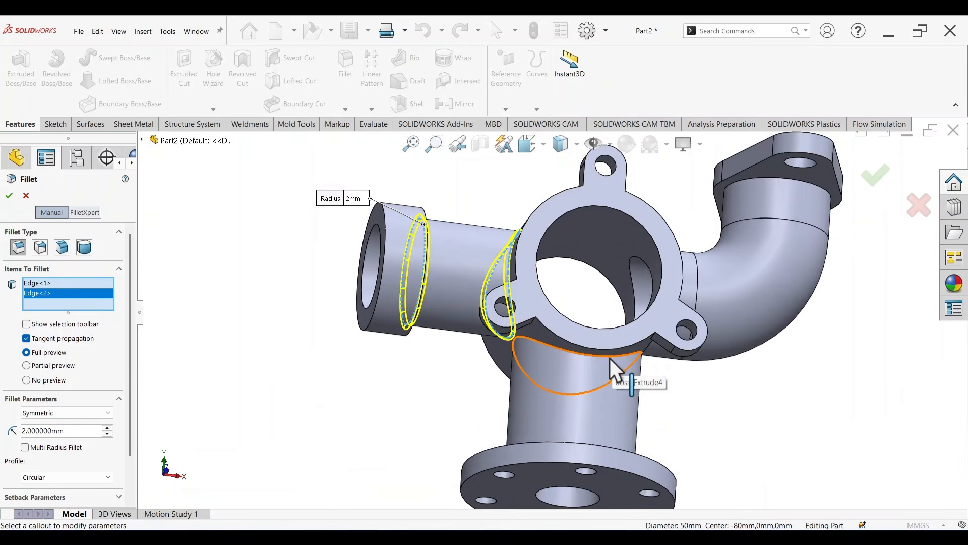
pyautogui.moveTo(769, 379); pyautogui.dragTo(706, 363, button='middle')
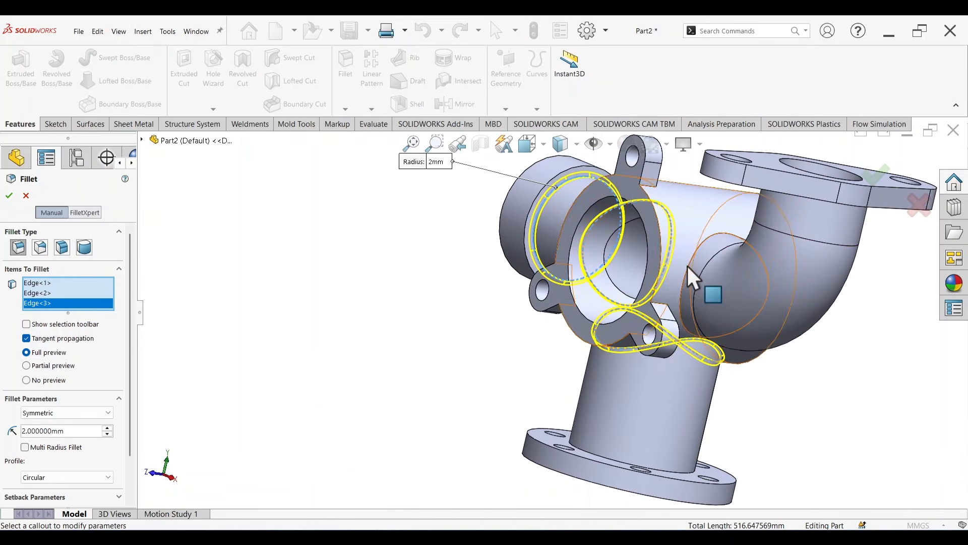
pyautogui.moveTo(861, 401); pyautogui.dragTo(857, 302, button='middle')
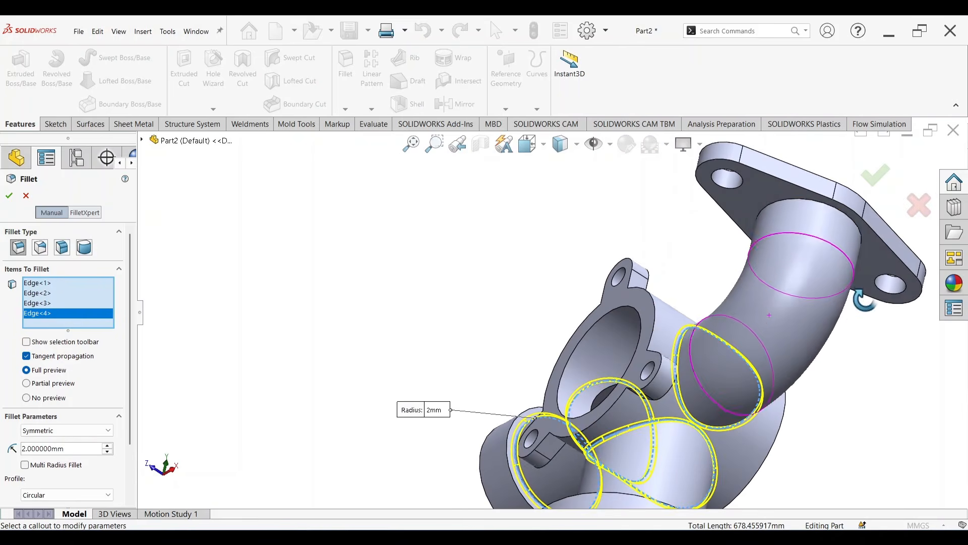
# Step: Add the pipe edges at the upper oval flange and at the round bottom flange, and apply the 2 mm fillet
pyautogui.click(794, 211)
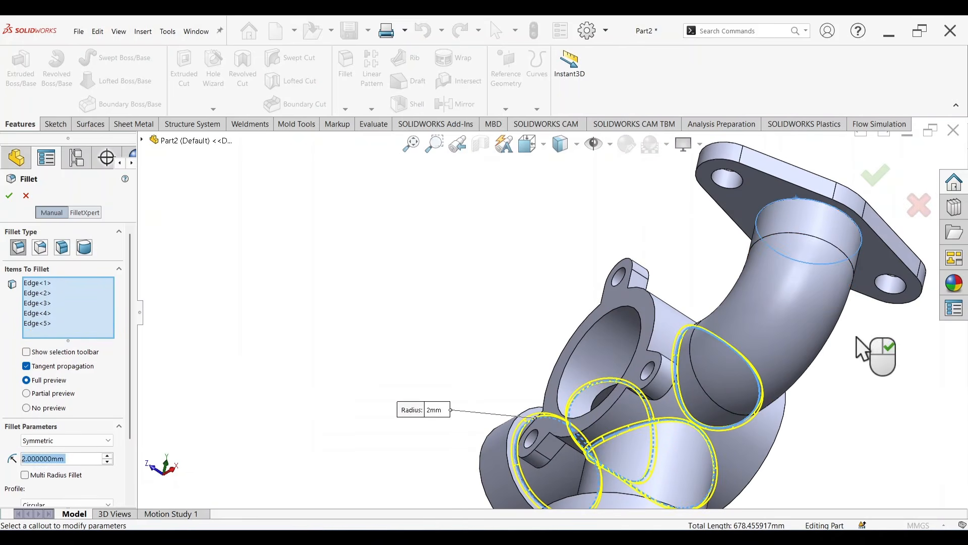
pyautogui.moveTo(864, 350); pyautogui.dragTo(662, 470, button='middle')
pyautogui.scroll(-5, 658, 467)
pyautogui.click(573, 432)
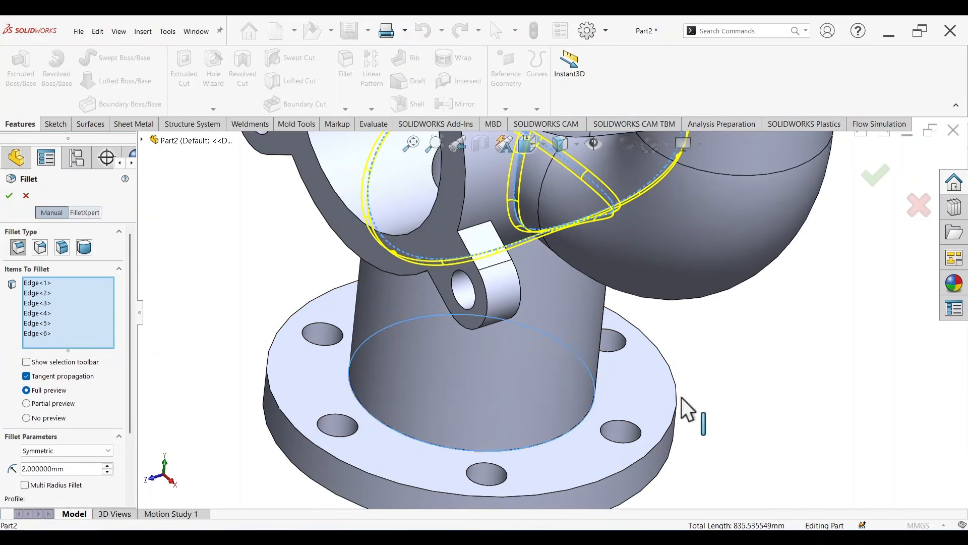
pyautogui.scroll(3, 771, 372)
pyautogui.click(876, 178)
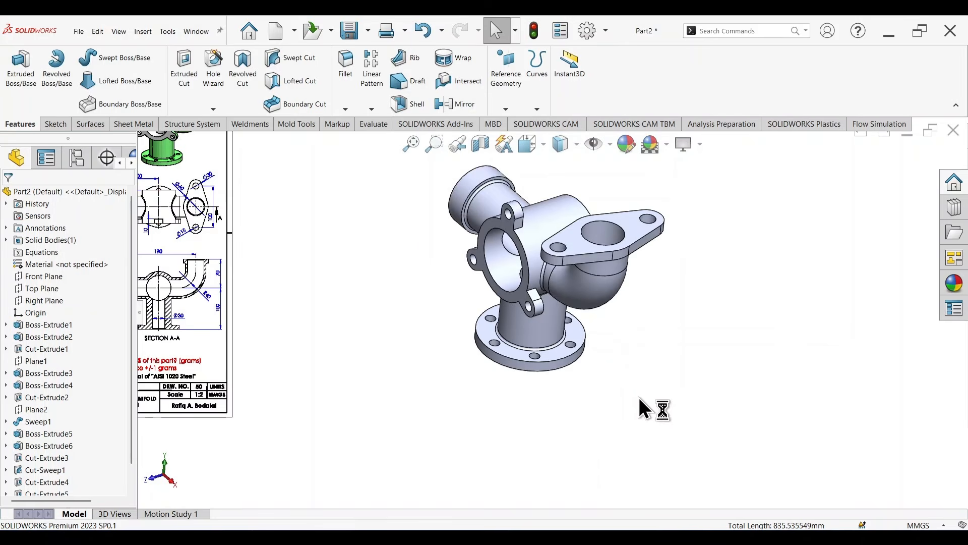
# Step: Start a Chamfer and check Section A-A of the reference drawing for the bore edges that need chamfering
pyautogui.moveTo(655, 407)
pyautogui.mouseDown(button='middle')
pyautogui.moveTo(655, 328)
pyautogui.moveTo(612, 374)
pyautogui.mouseUp(button='middle')
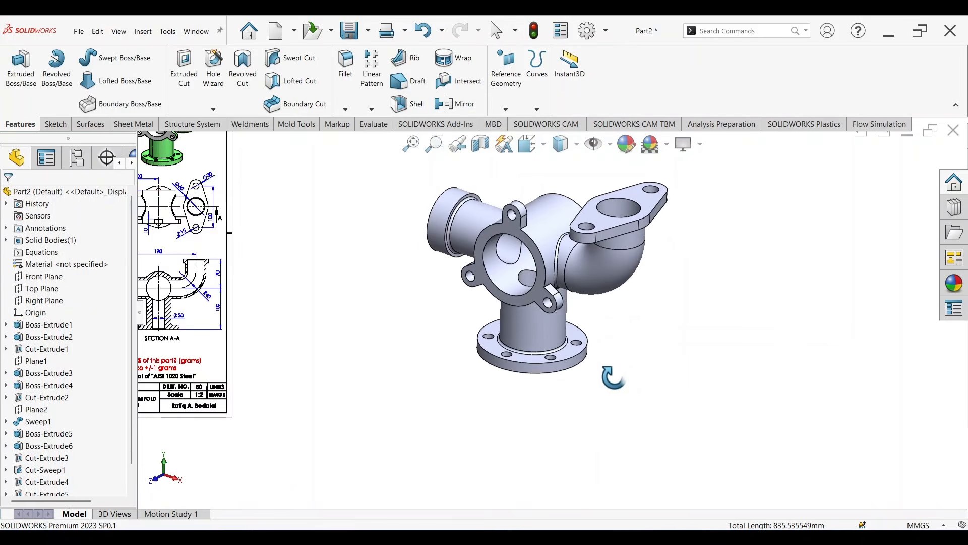
pyautogui.click(346, 110)
pyautogui.click(356, 137)
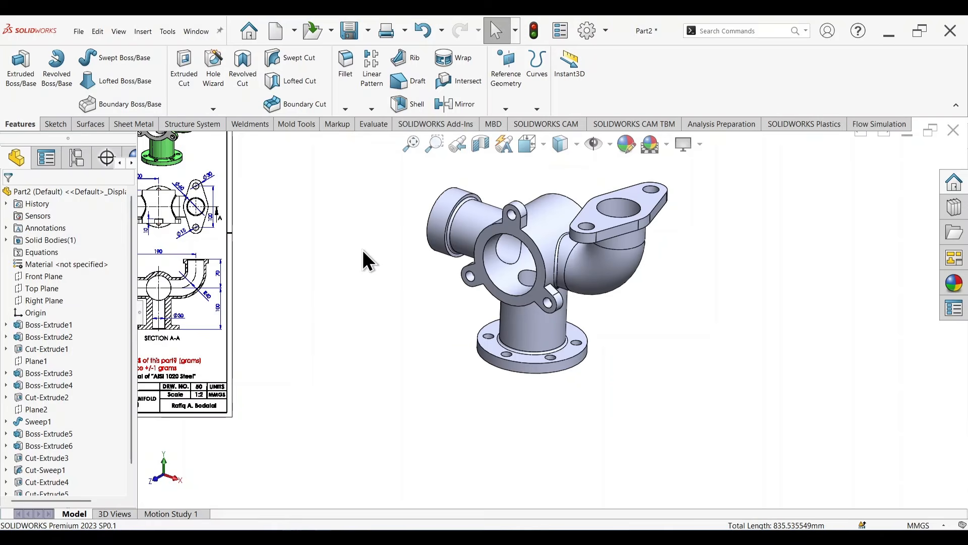
pyautogui.scroll(3, 280, 312)
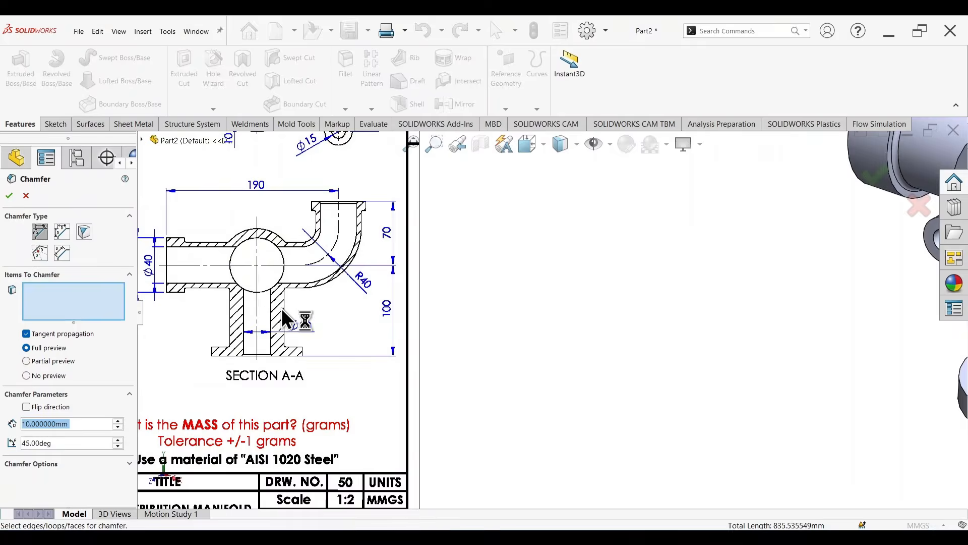
pyautogui.scroll(3, 312, 388)
pyautogui.scroll(2, 303, 395)
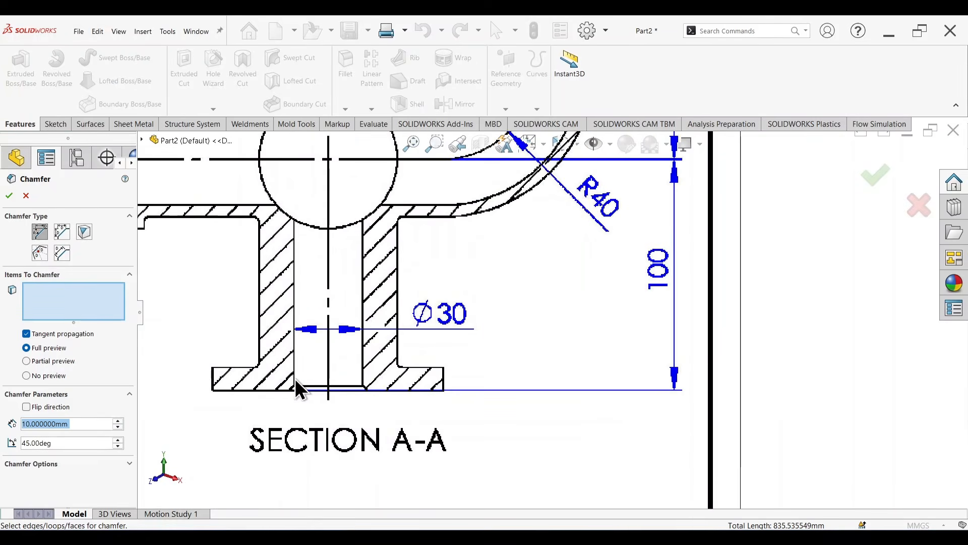
pyautogui.scroll(-3, 386, 337)
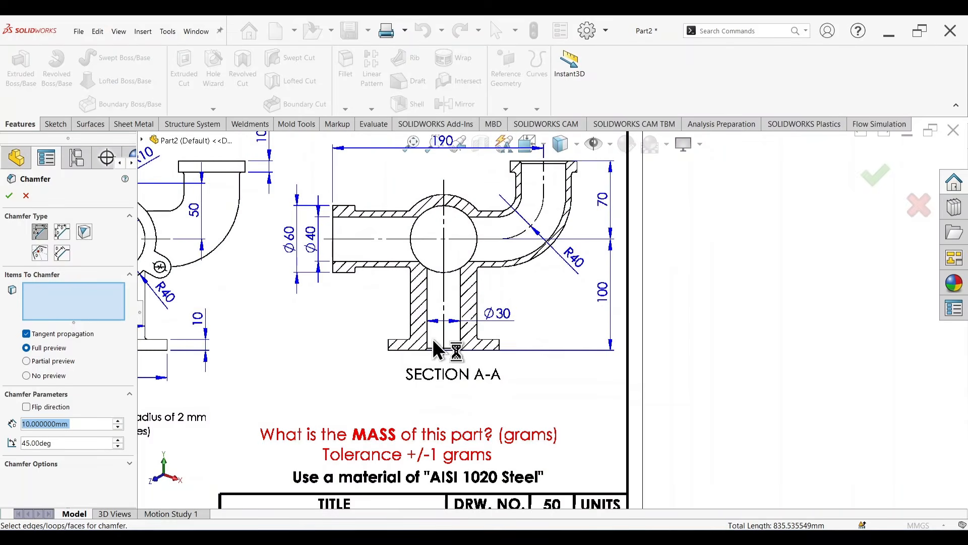
pyautogui.scroll(-2, 551, 198)
pyautogui.scroll(4, 563, 206)
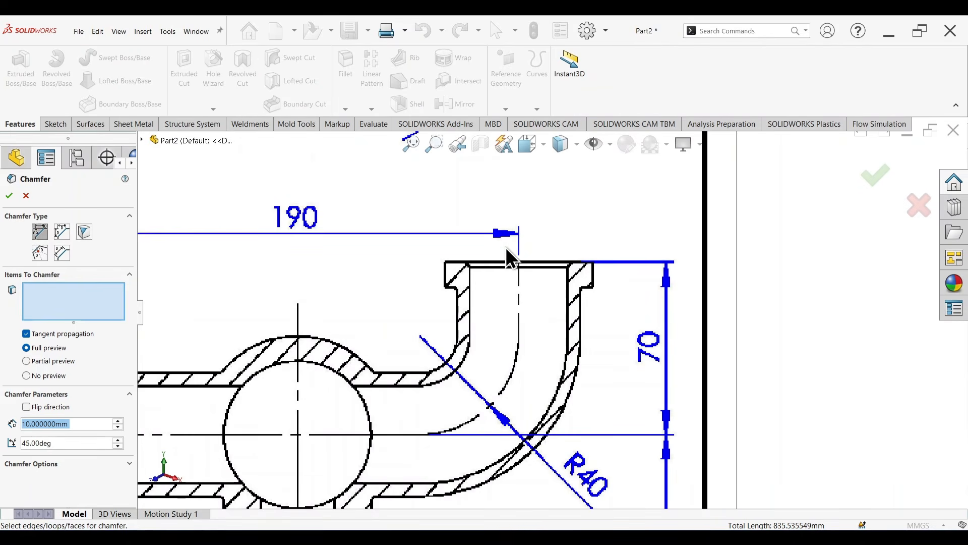
pyautogui.scroll(-8, 568, 253)
pyautogui.scroll(2, 805, 274)
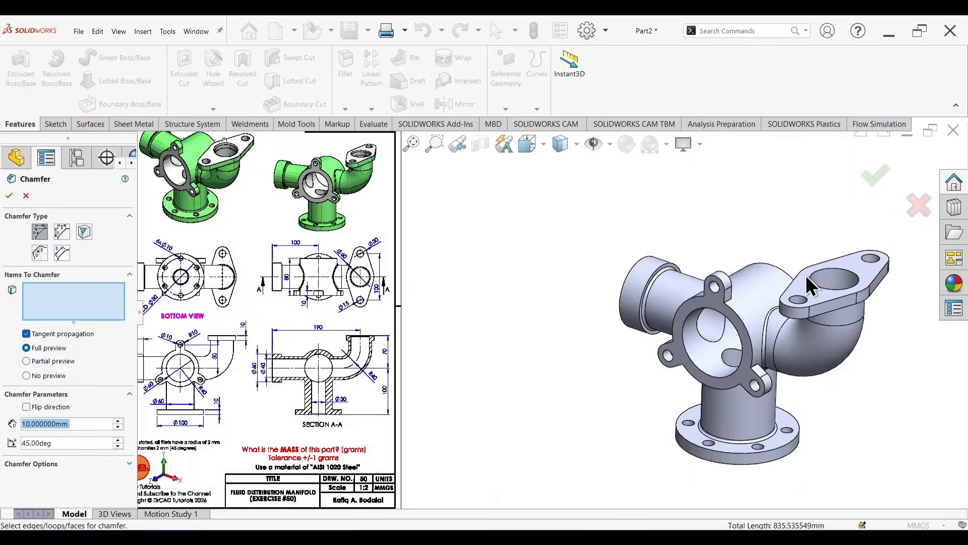
# Step: Set the 45-degree chamfer's distance to 2 mm and select the bore edge on the upper oval flange's outer face
pyautogui.scroll(2, 806, 274)
pyautogui.write('2')
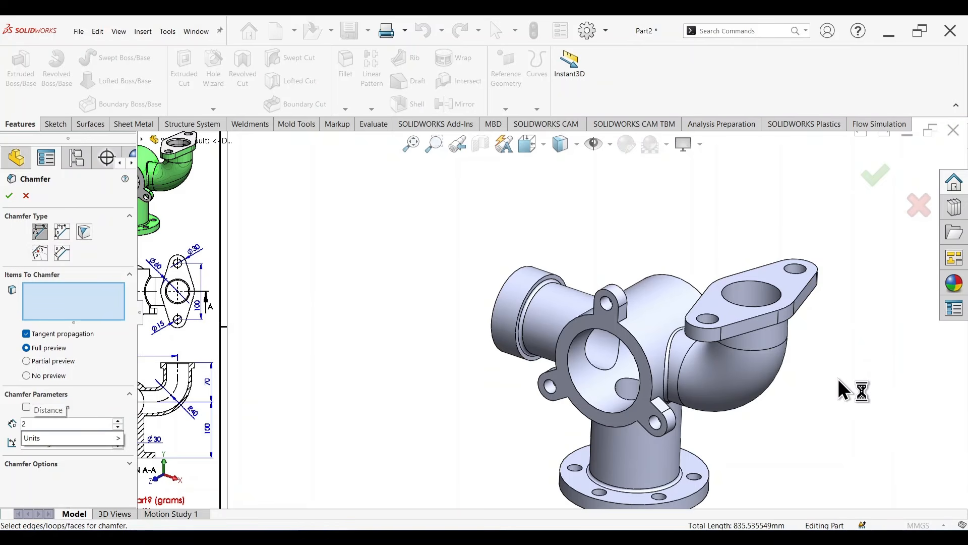
pyautogui.press('Return')
pyautogui.scroll(2, 827, 331)
pyautogui.click(713, 308)
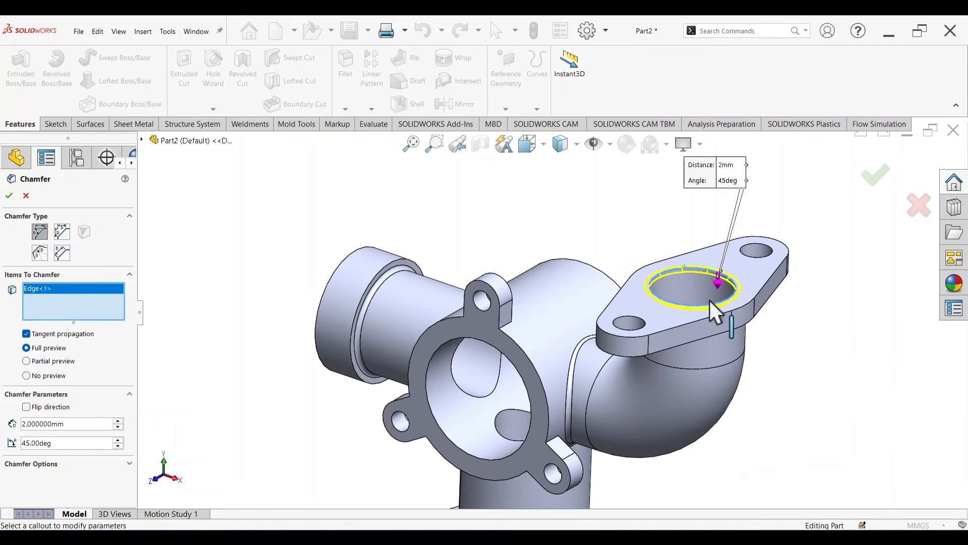
# Step: Add the central bore edge on the round bottom flange's underside and apply the 2 mm, 45-degree chamfer
pyautogui.scroll(-5, 736, 406)
pyautogui.moveTo(634, 368); pyautogui.dragTo(645, 231, button='middle')
pyautogui.scroll(4, 550, 378)
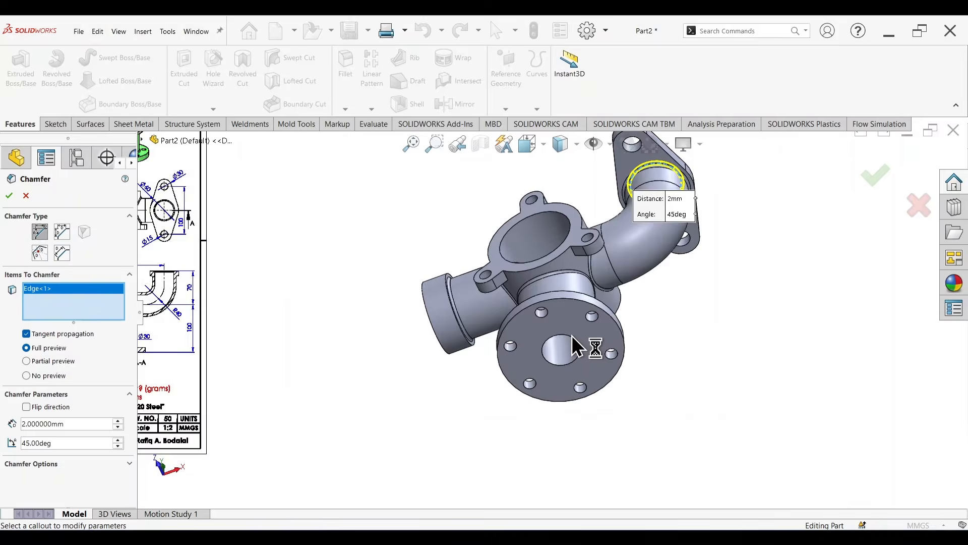
pyautogui.click(562, 332)
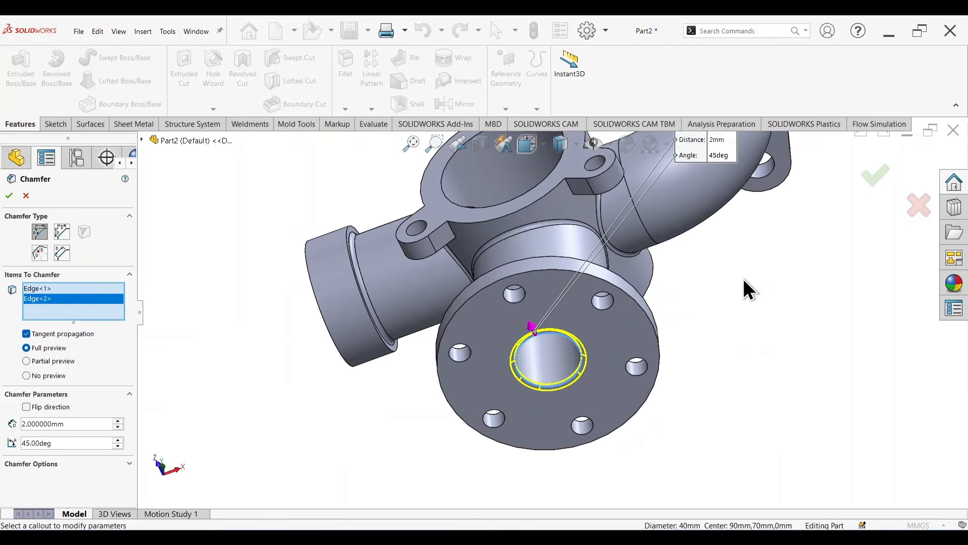
pyautogui.moveTo(745, 283); pyautogui.dragTo(746, 260, button='middle')
pyautogui.click(876, 175)
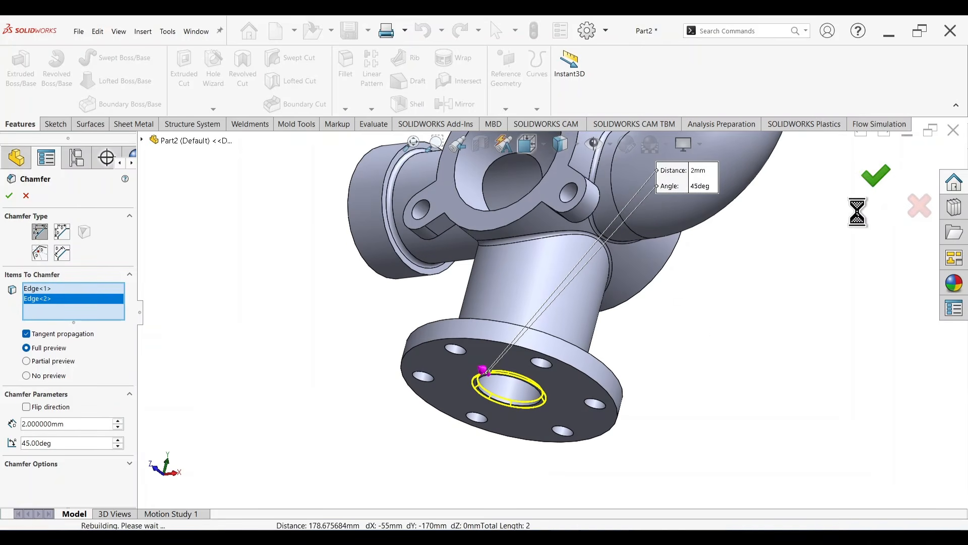
# Step: Assign the AISI 1020 steel material to the manifold part
pyautogui.scroll(-4, 759, 296)
pyautogui.moveTo(690, 290)
pyautogui.mouseDown(button='middle')
pyautogui.moveTo(686, 298)
pyautogui.moveTo(721, 330)
pyautogui.moveTo(642, 471)
pyautogui.moveTo(576, 456)
pyautogui.moveTo(695, 417)
pyautogui.moveTo(742, 335)
pyautogui.moveTo(674, 391)
pyautogui.moveTo(664, 414)
pyautogui.moveTo(672, 421)
pyautogui.mouseUp(button='middle')
pyautogui.scroll(2, 568, 225)
pyautogui.scroll(-4, 568, 225)
pyautogui.scroll(5, 569, 328)
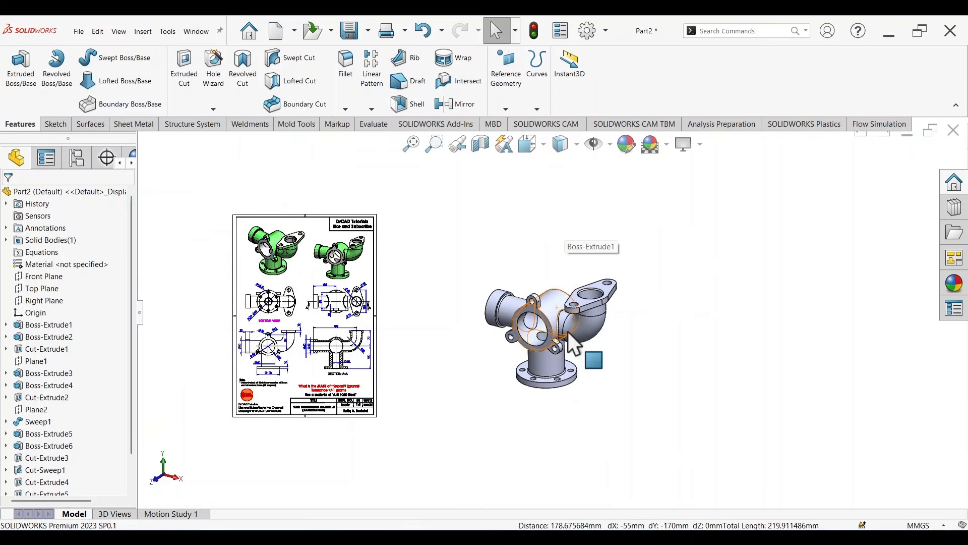
pyautogui.rightClick(64, 266)
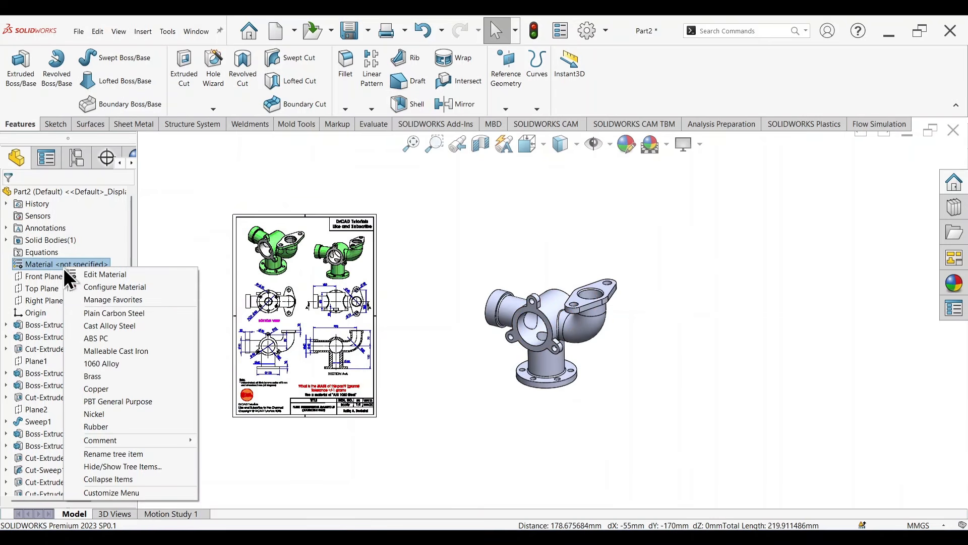
pyautogui.click(96, 273)
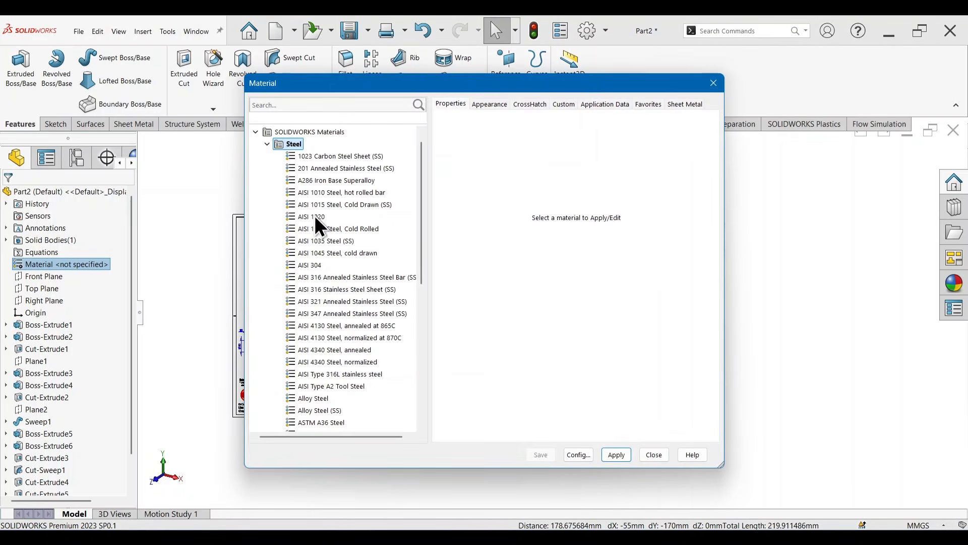
pyautogui.click(305, 217)
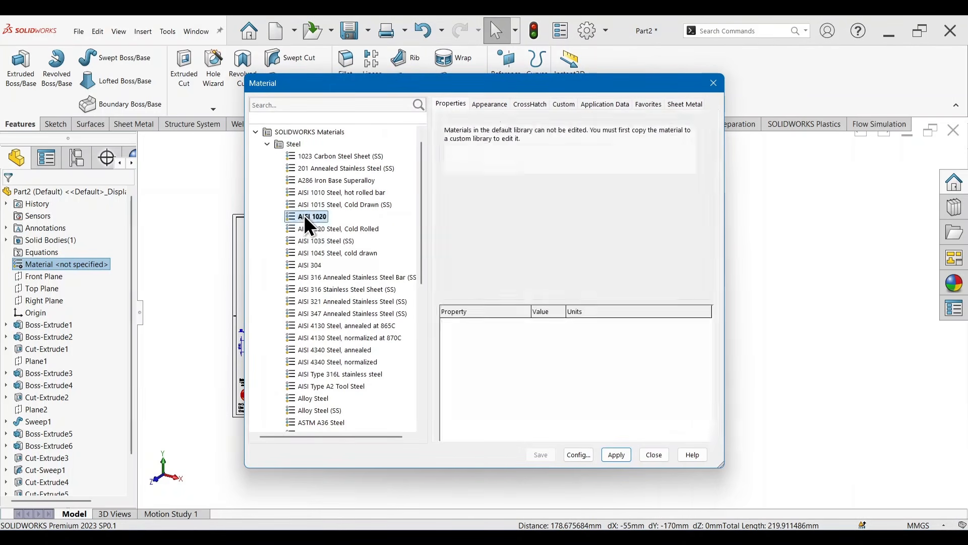
pyautogui.click(616, 454)
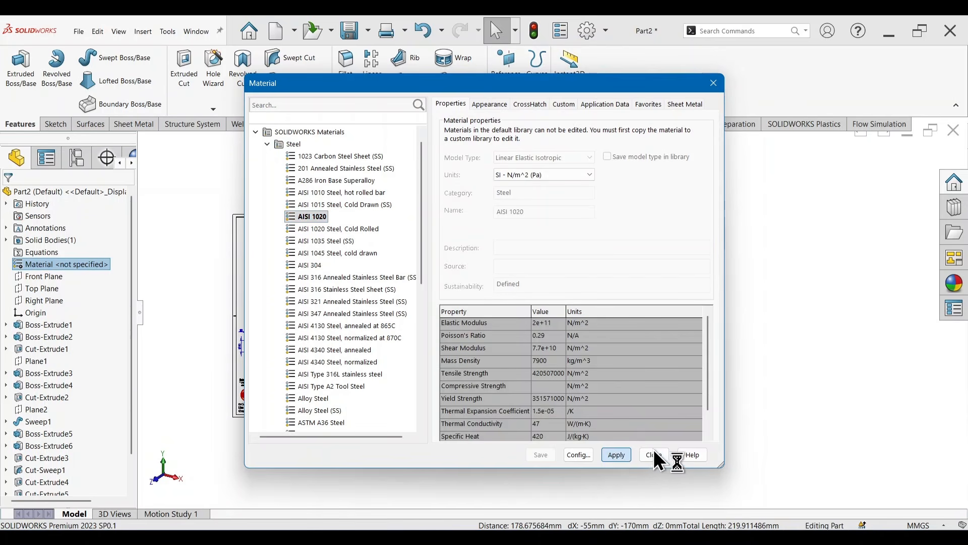
pyautogui.click(654, 455)
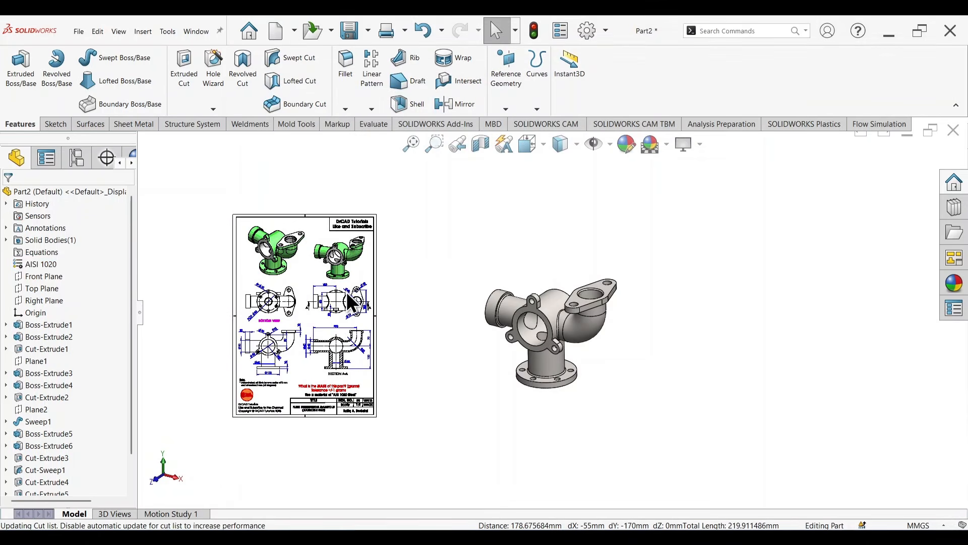
# Step: Colour the whole part light green to match the model shown in the reference drawing
pyautogui.scroll(-1, 344, 288)
pyautogui.scroll(-3, 281, 246)
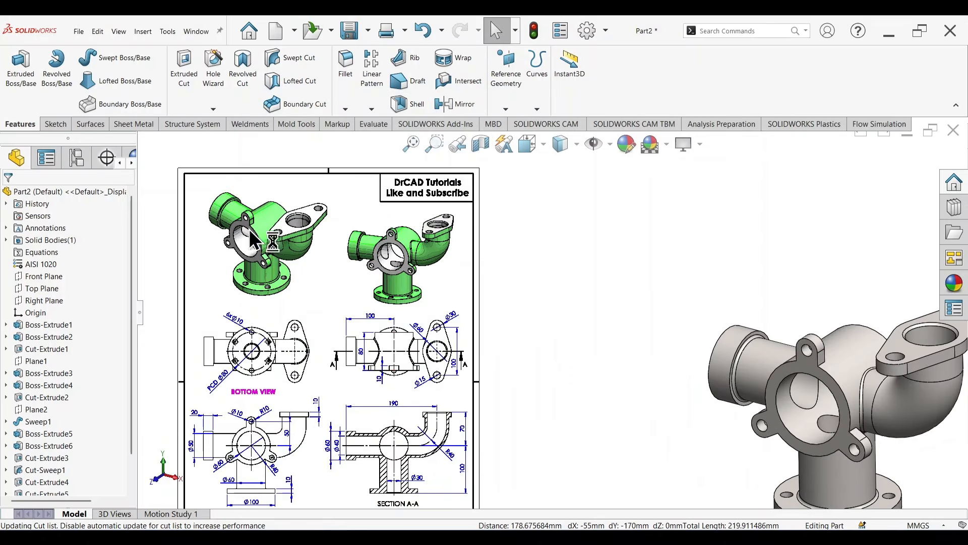
pyautogui.scroll(3, 768, 355)
pyautogui.scroll(-1, 767, 355)
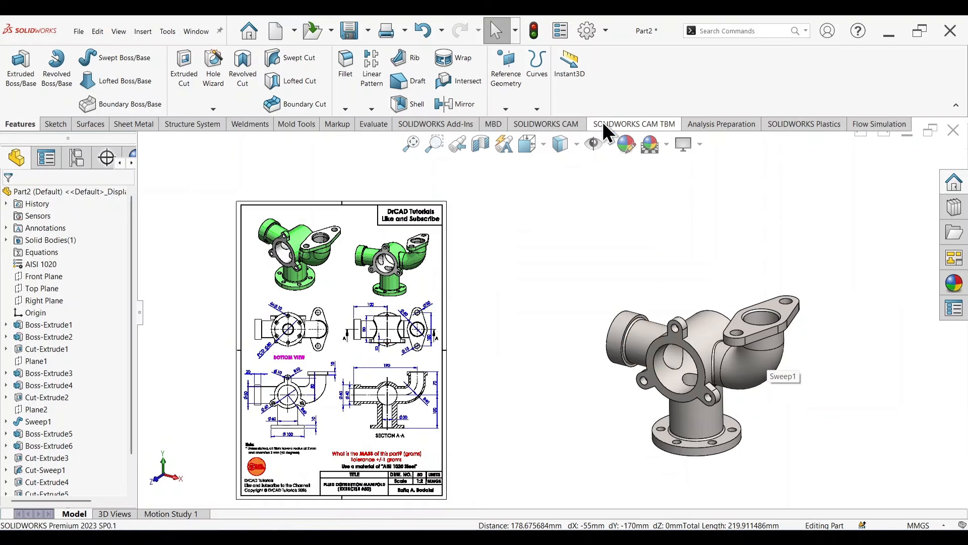
pyautogui.click(626, 145)
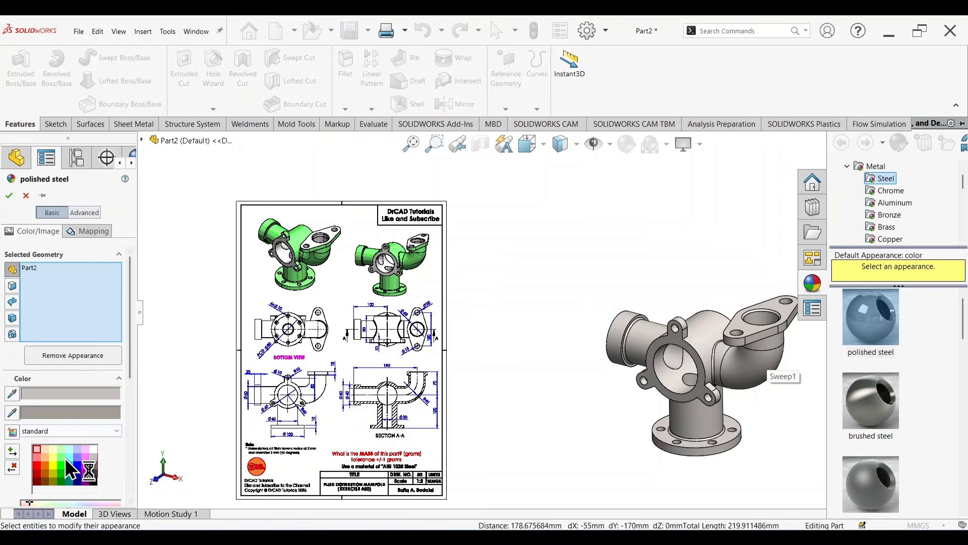
pyautogui.click(62, 458)
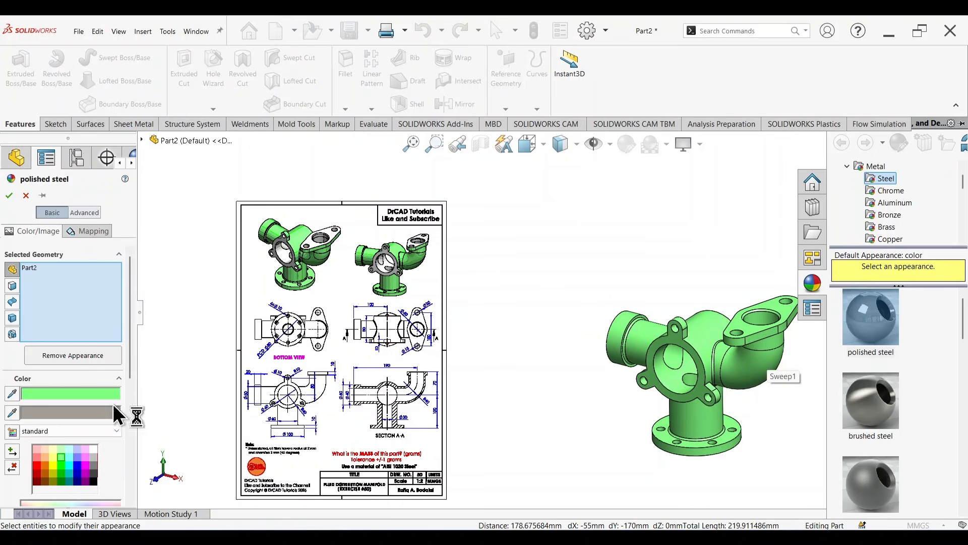
pyautogui.click(9, 195)
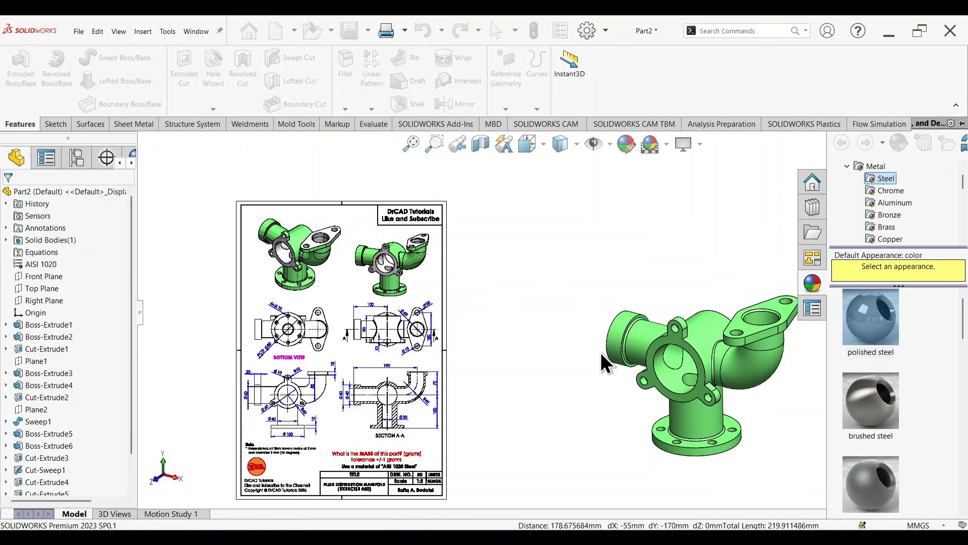
# Step: Select the central body's lugged front face, two of its lug holes and the faces inside its bore
pyautogui.scroll(3, 600, 352)
pyautogui.scroll(-7, 634, 341)
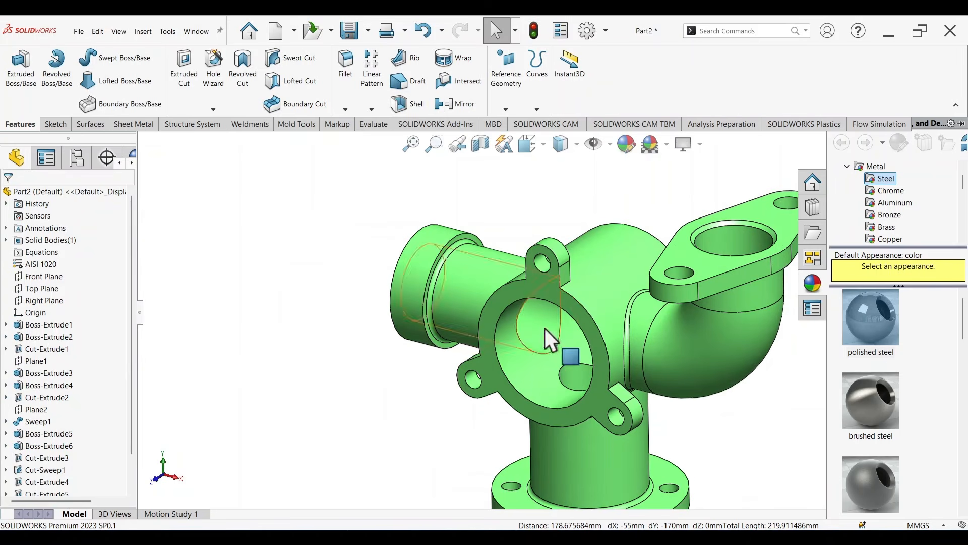
pyautogui.click(549, 286)
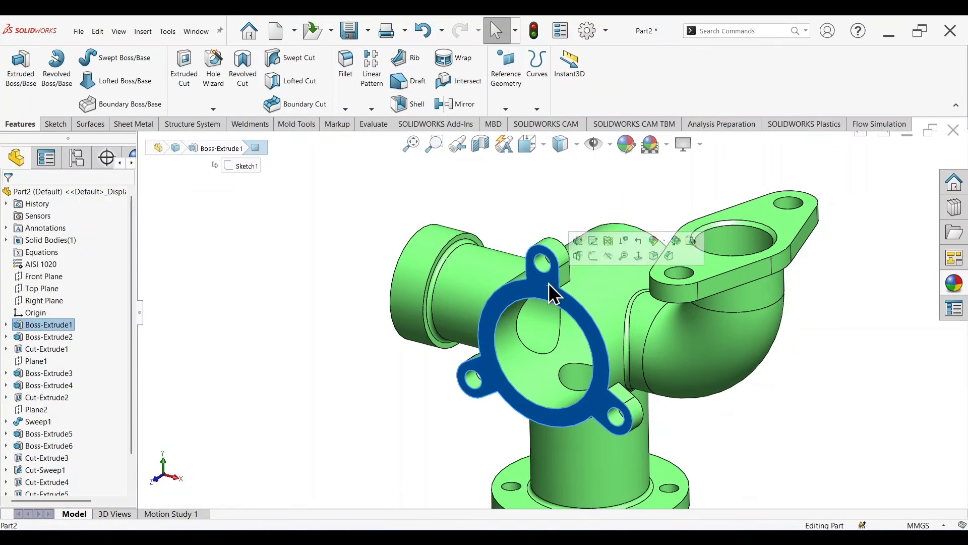
pyautogui.keyDown('ctrl'); pyautogui.click(543, 263); pyautogui.keyUp('ctrl')
pyautogui.keyDown('ctrl'); pyautogui.click(471, 381); pyautogui.keyUp('ctrl')
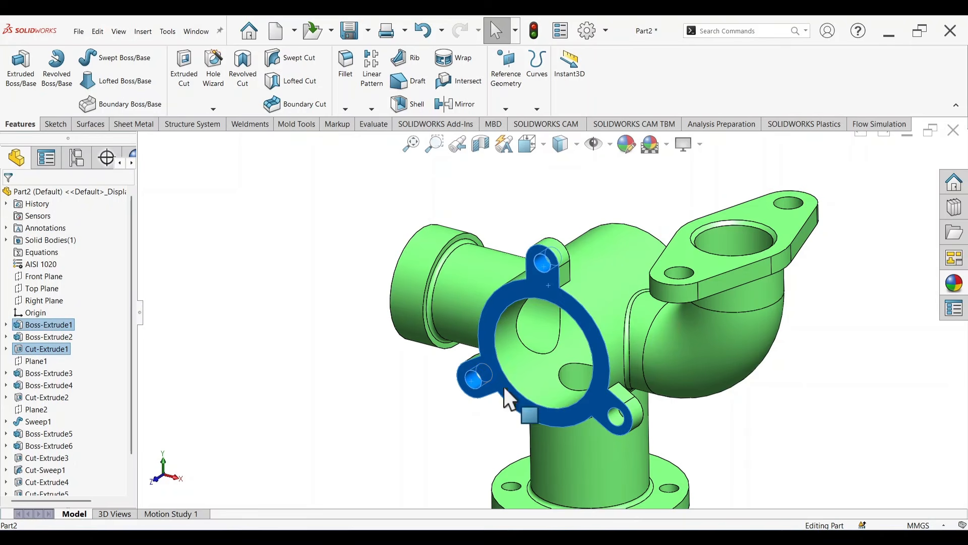
pyautogui.keyDown('ctrl'); pyautogui.click(524, 379); pyautogui.keyUp('ctrl')
pyautogui.keyDown('ctrl'); pyautogui.click(532, 325); pyautogui.keyUp('ctrl')
pyautogui.keyDown('ctrl'); pyautogui.click(582, 374); pyautogui.keyUp('ctrl')
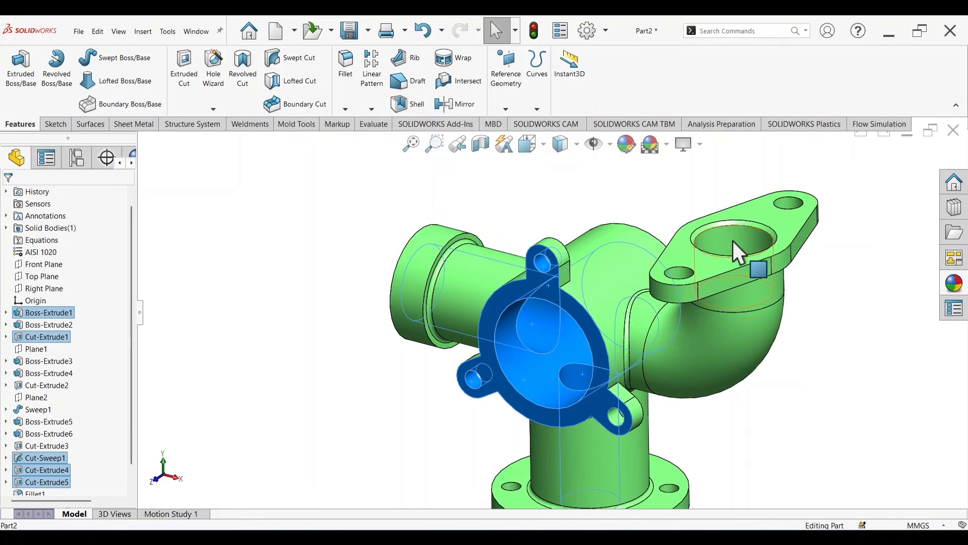
# Step: Add the upper oval flange's outer face, its bore face and both bolt holes to the face selection
pyautogui.keyDown('ctrl'); pyautogui.click(726, 229); pyautogui.keyUp('ctrl')
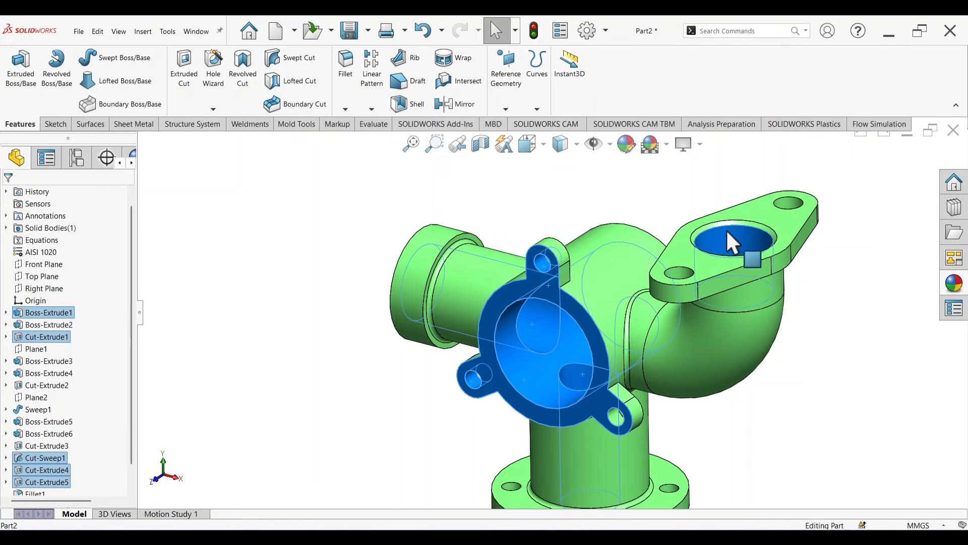
pyautogui.keyDown('ctrl'); pyautogui.click(674, 253); pyautogui.keyUp('ctrl')
pyautogui.keyDown('ctrl'); pyautogui.click(682, 275); pyautogui.keyUp('ctrl')
pyautogui.keyDown('ctrl'); pyautogui.click(787, 204); pyautogui.keyUp('ctrl')
# Step: Add the six bolt holes of the round bottom flange to the face selection
pyautogui.scroll(2, 691, 382)
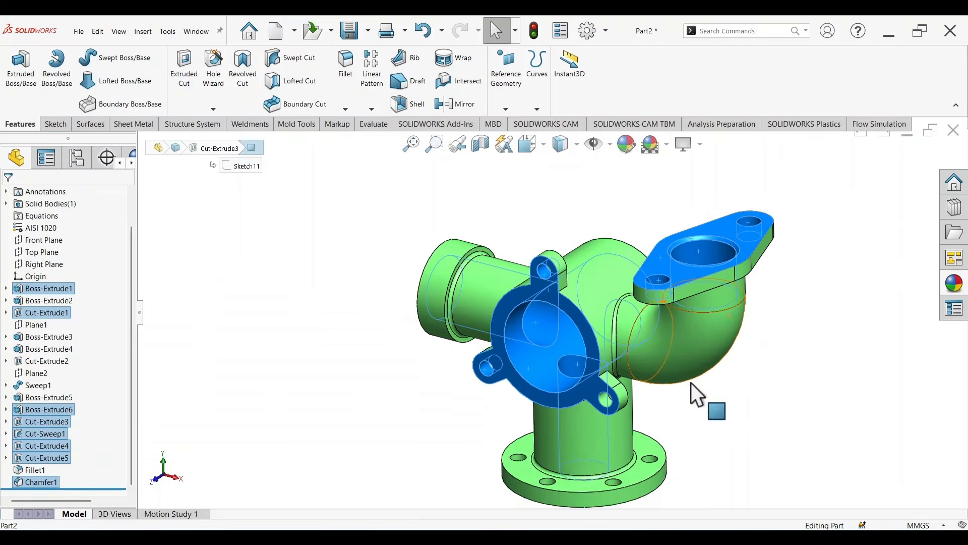
pyautogui.scroll(-3, 611, 423)
pyautogui.keyDown('ctrl'); pyautogui.click(569, 426); pyautogui.keyUp('ctrl')
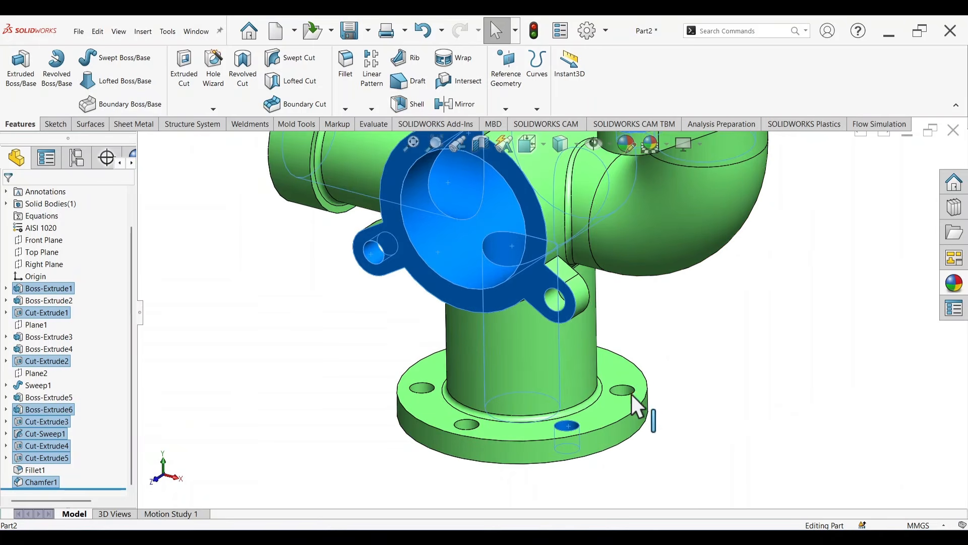
pyautogui.keyDown('ctrl'); pyautogui.click(626, 391); pyautogui.keyUp('ctrl')
pyautogui.keyDown('ctrl'); pyautogui.click(471, 424); pyautogui.keyUp('ctrl')
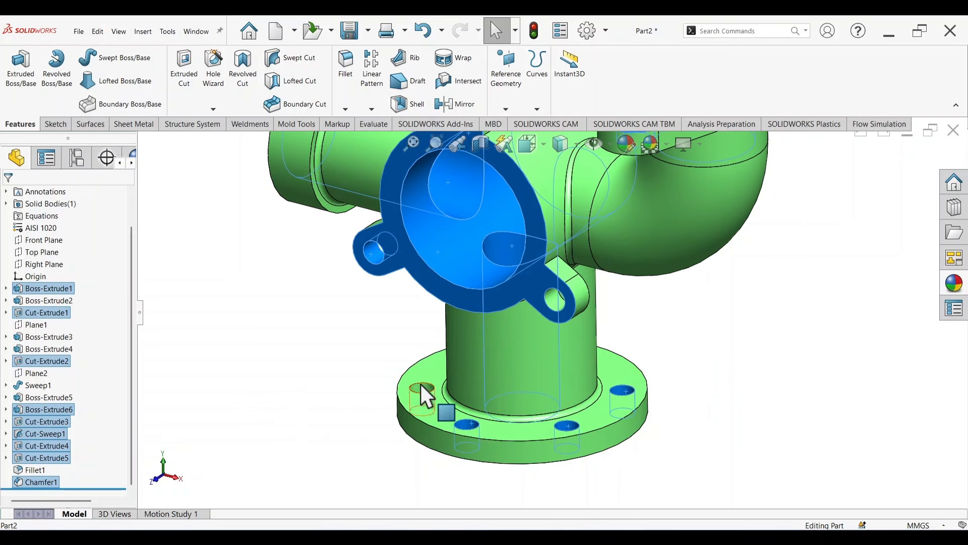
pyautogui.keyDown('ctrl'); pyautogui.click(422, 387); pyautogui.keyUp('ctrl')
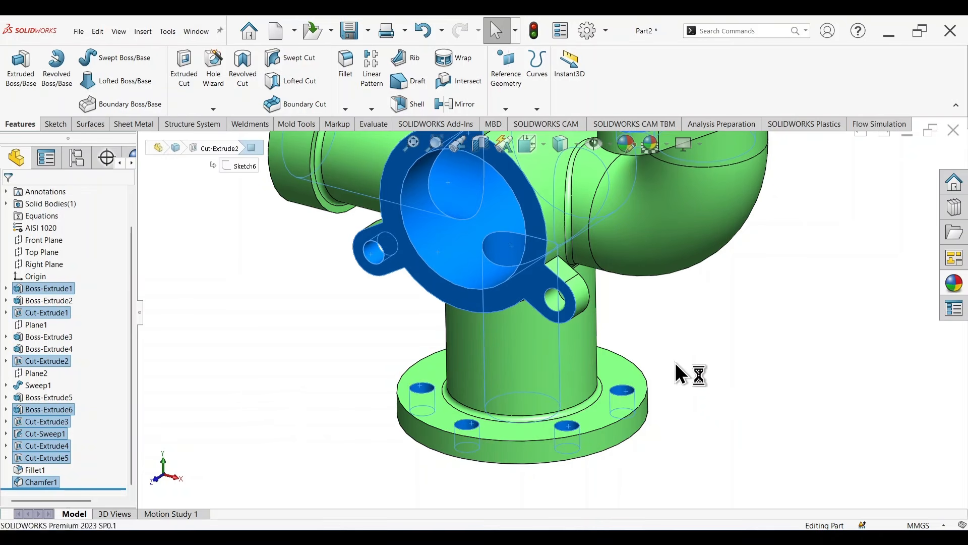
pyautogui.moveTo(676, 372); pyautogui.dragTo(603, 448, button='middle')
pyautogui.scroll(-3, 770, 271)
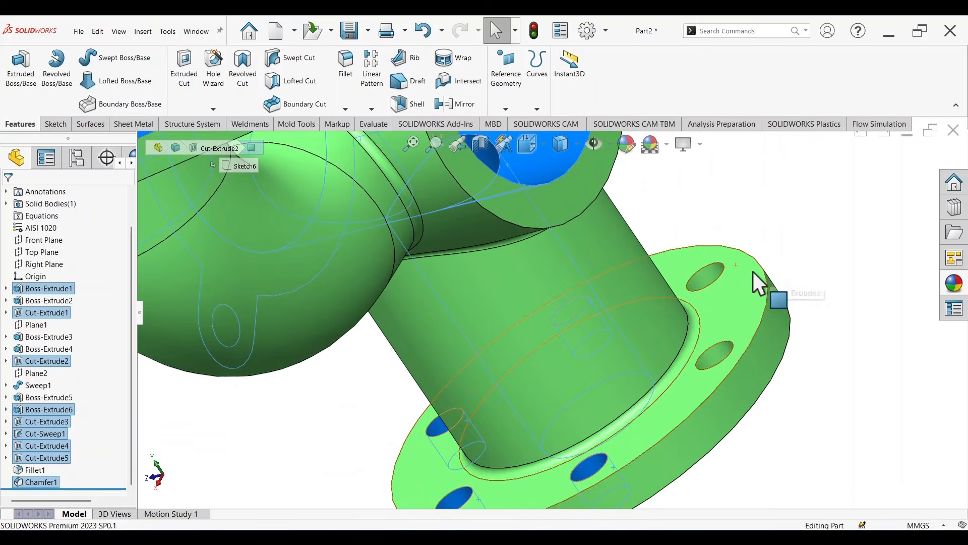
pyautogui.keyDown('ctrl'); pyautogui.click(712, 272); pyautogui.keyUp('ctrl')
pyautogui.keyDown('ctrl'); pyautogui.click(718, 346); pyautogui.keyUp('ctrl')
pyautogui.scroll(4, 665, 250)
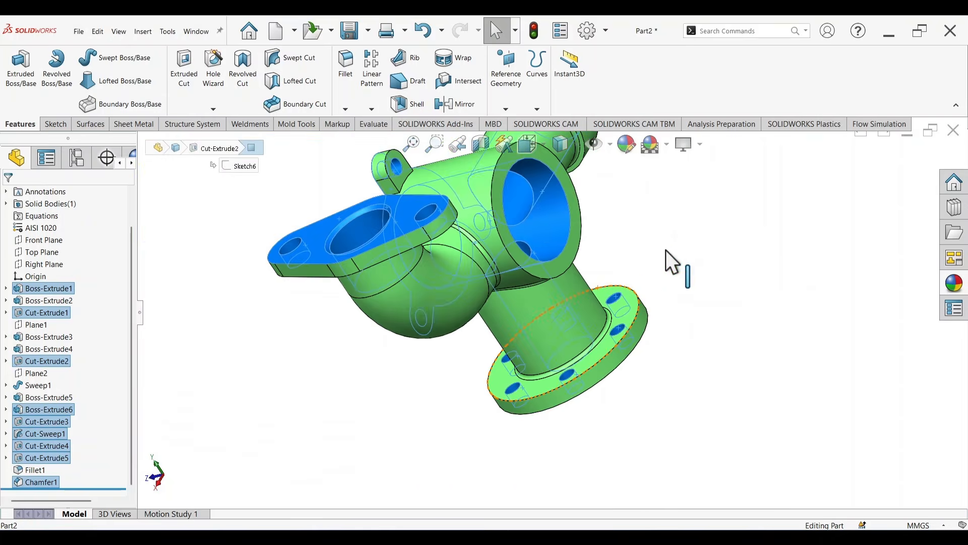
# Step: Add the central body's rear ring face and the inlet pipe's end face to the selection
pyautogui.scroll(-3, 537, 190)
pyautogui.scroll(4, 537, 190)
pyautogui.scroll(-4, 548, 234)
pyautogui.scroll(5, 605, 300)
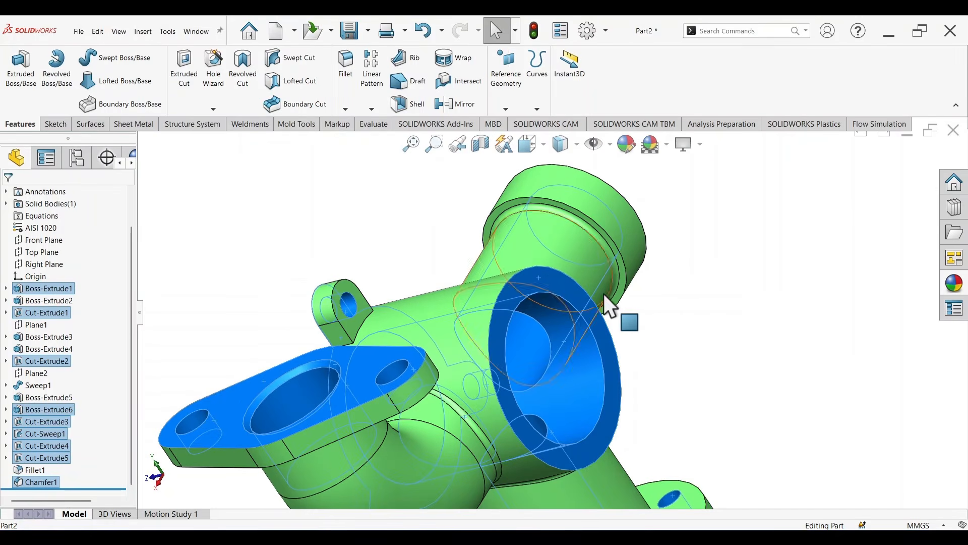
pyautogui.moveTo(628, 272); pyautogui.dragTo(543, 347, button='middle')
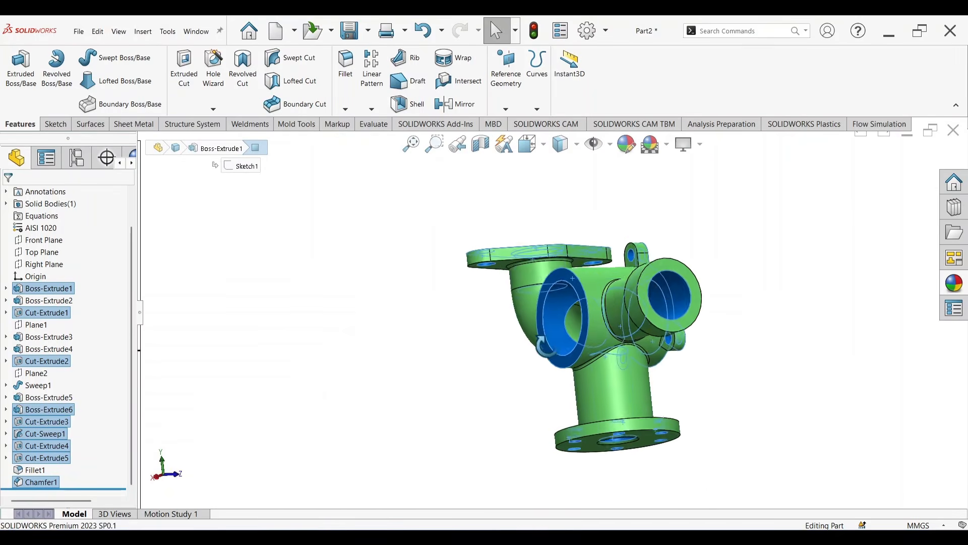
pyautogui.keyDown('ctrl'); pyautogui.click(659, 268); pyautogui.keyUp('ctrl')
# Step: Colour the selected machined faces with a very light grey from the greyscale palette
pyautogui.moveTo(659, 267)
pyautogui.mouseDown(button='middle')
pyautogui.moveTo(734, 303)
pyautogui.moveTo(539, 323)
pyautogui.moveTo(580, 333)
pyautogui.mouseUp(button='middle')
pyautogui.click(622, 148)
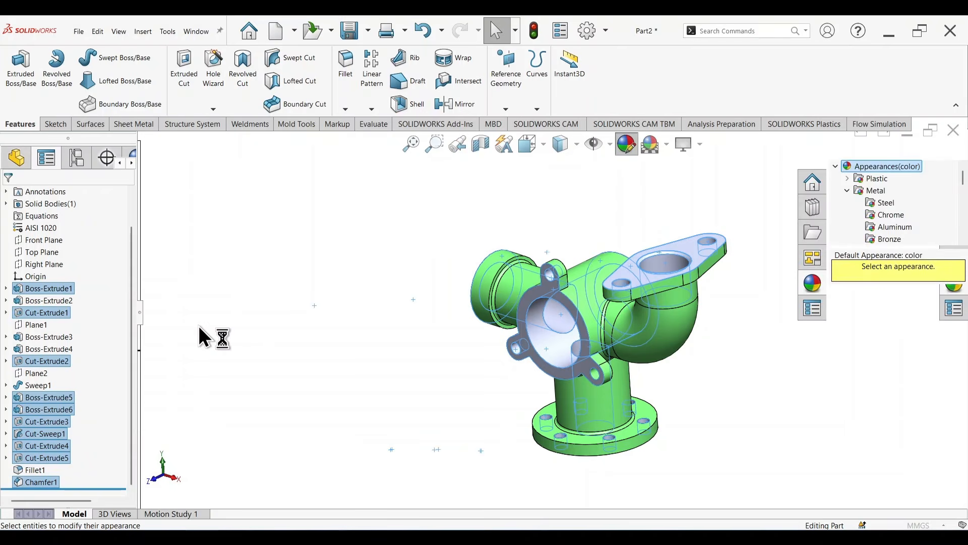
pyautogui.click(86, 415)
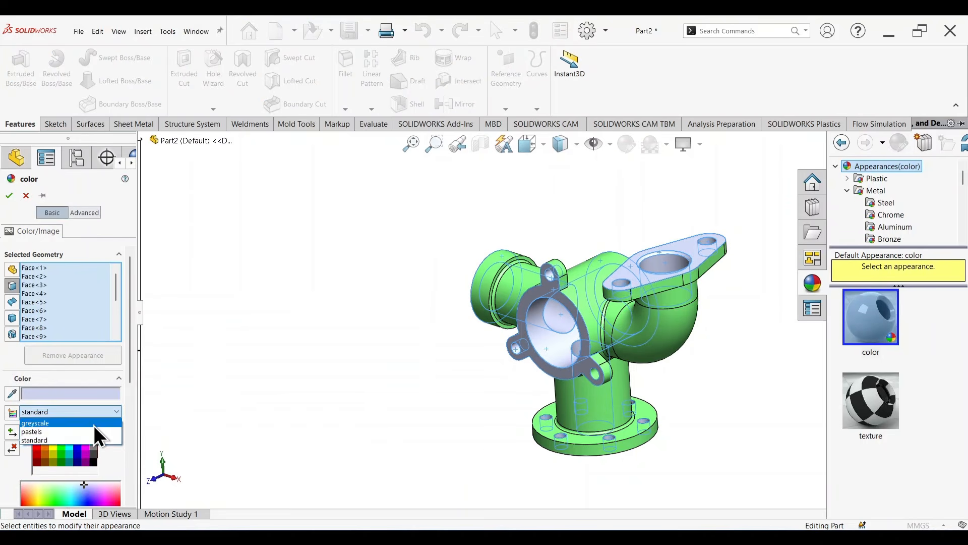
pyautogui.click(94, 425)
pyautogui.click(61, 431)
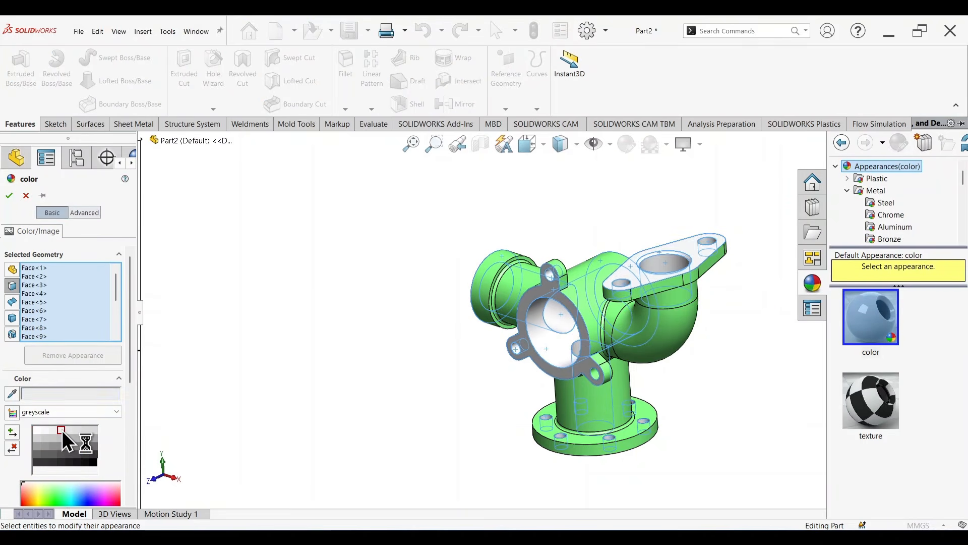
pyautogui.click(11, 198)
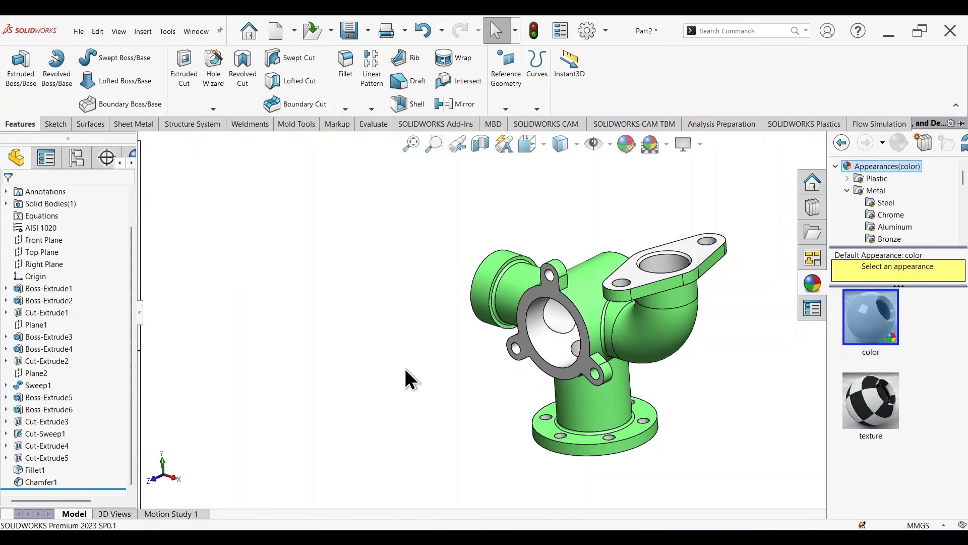
# Step: Apply the same light grey to the two uncoloured inner faces, including the swept bore seen through the inlet pipe
pyautogui.moveTo(461, 384); pyautogui.dragTo(604, 299, button='middle')
pyautogui.scroll(-2, 603, 316)
pyautogui.click(603, 315)
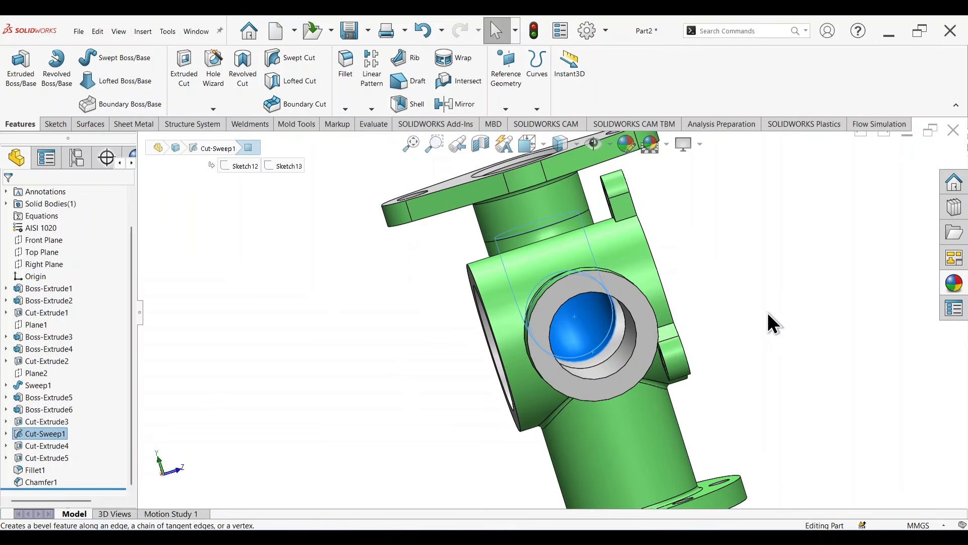
pyautogui.moveTo(767, 313); pyautogui.dragTo(657, 175, button='middle')
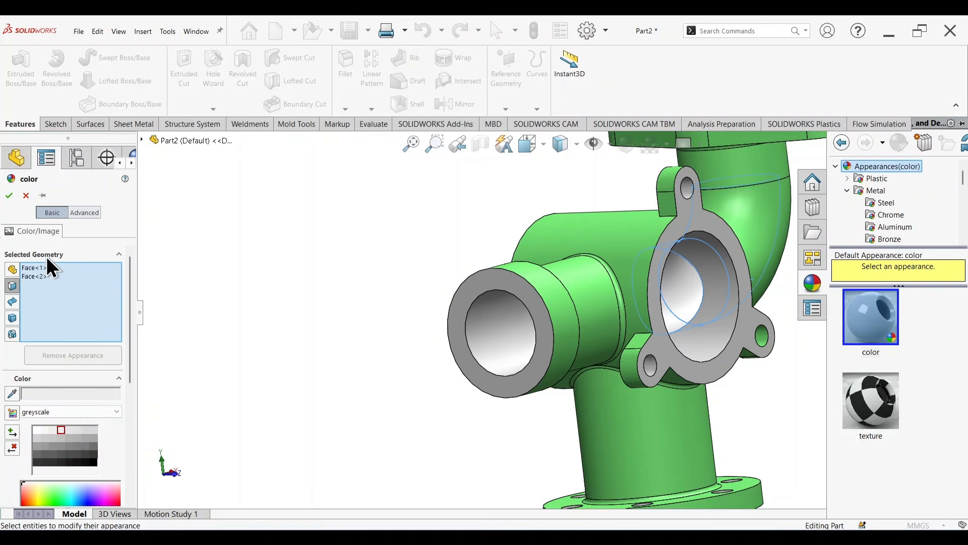
pyautogui.click(9, 195)
# Step: Accept the light grey face colours and inspect the coloured manifold from its underside and from the flange side
pyautogui.scroll(3, 554, 323)
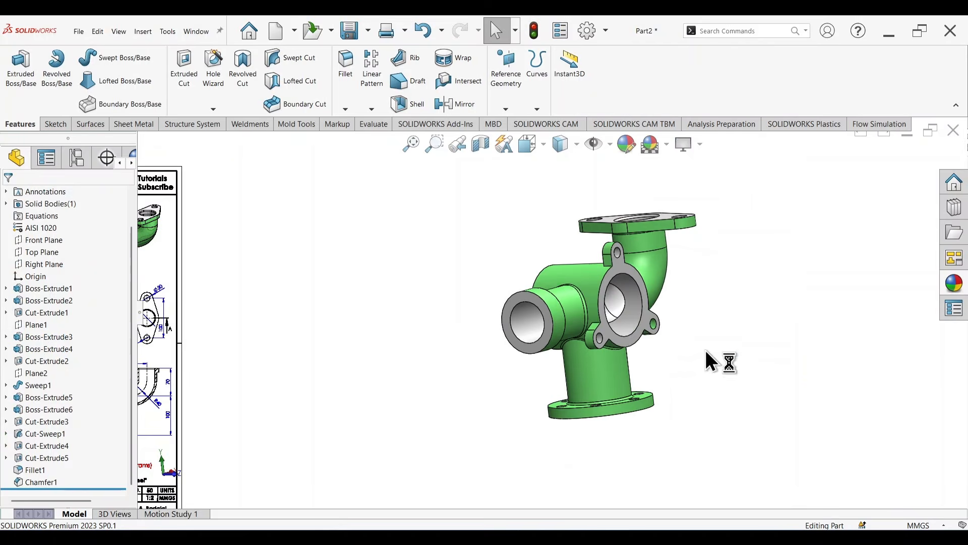
pyautogui.moveTo(706, 350); pyautogui.dragTo(727, 185, button='middle')
pyautogui.moveTo(761, 309); pyautogui.dragTo(764, 256, button='middle')
pyautogui.scroll(-4, 687, 318)
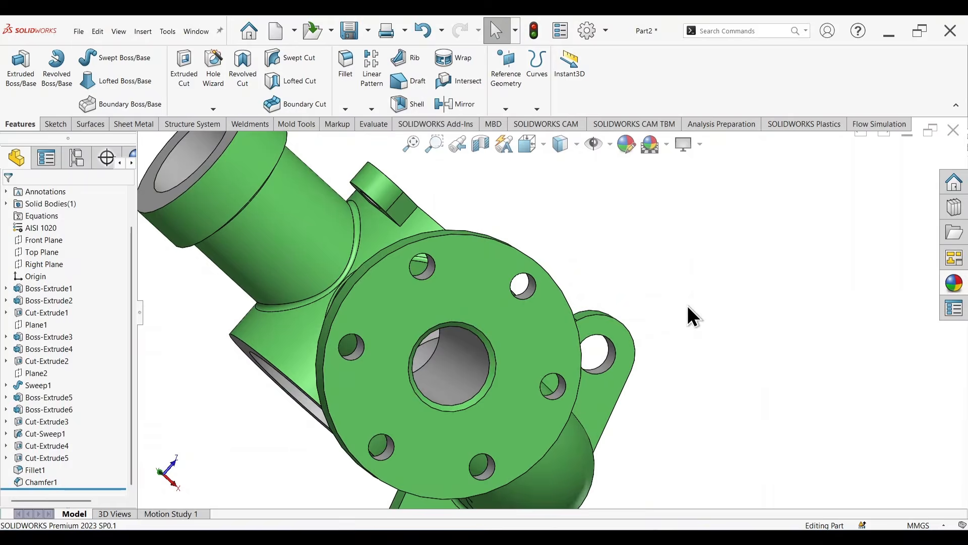
pyautogui.moveTo(687, 318); pyautogui.dragTo(510, 397, button='middle')
pyautogui.scroll(4, 605, 360)
pyautogui.scroll(-3, 510, 397)
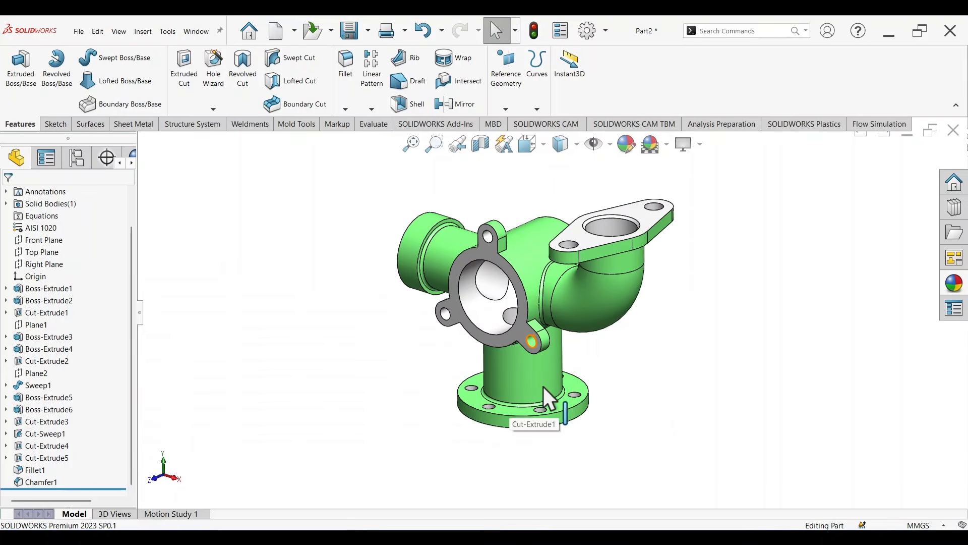
# Step: Evaluate the mass properties of the finished manifold, highlight its mass value in grams, and close the results
pyautogui.click(373, 126)
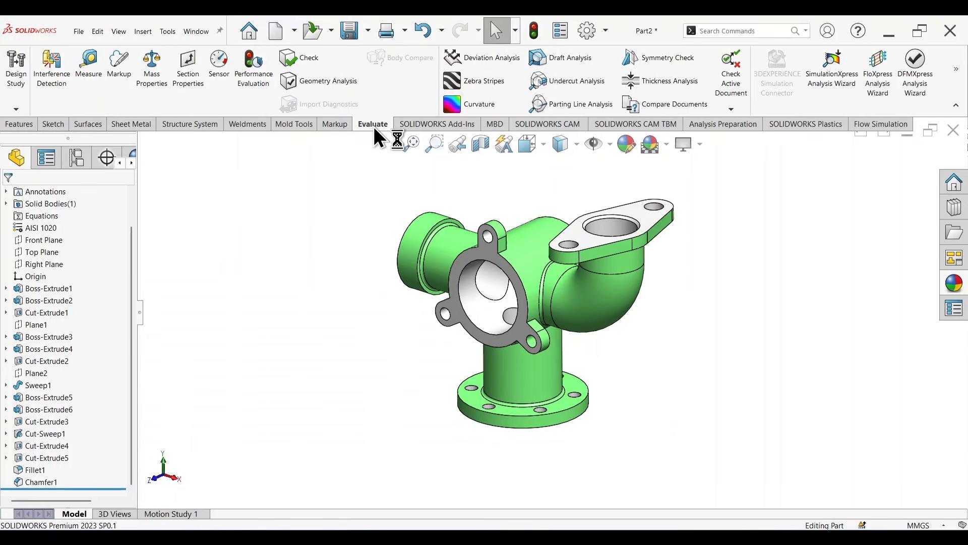
pyautogui.click(154, 78)
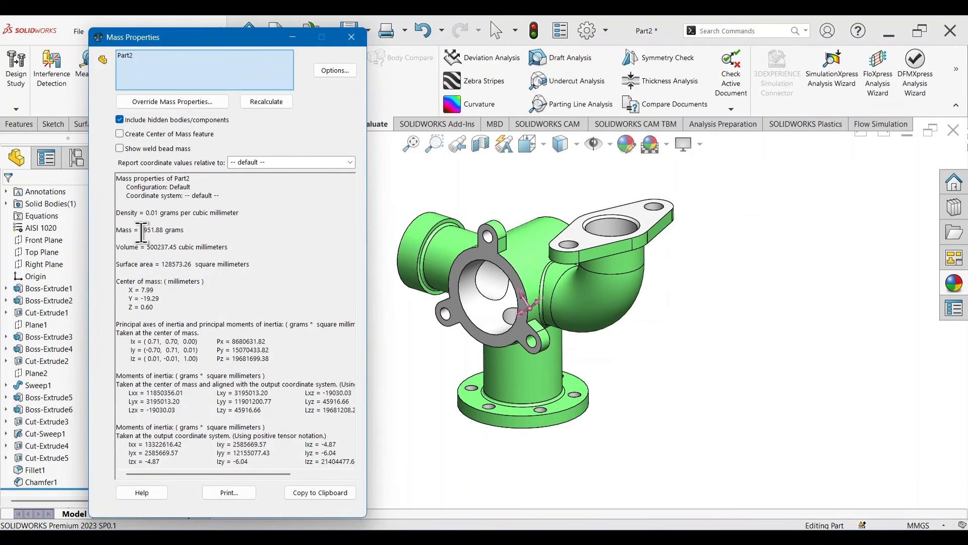
pyautogui.moveTo(141, 230); pyautogui.dragTo(154, 230)
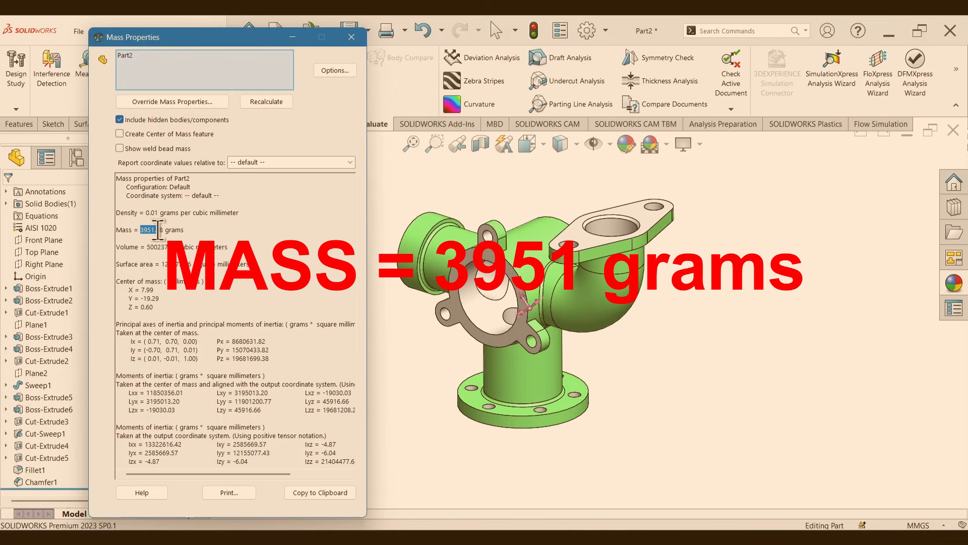
pyautogui.moveTo(158, 230); pyautogui.dragTo(186, 228)
pyautogui.click(360, 38)
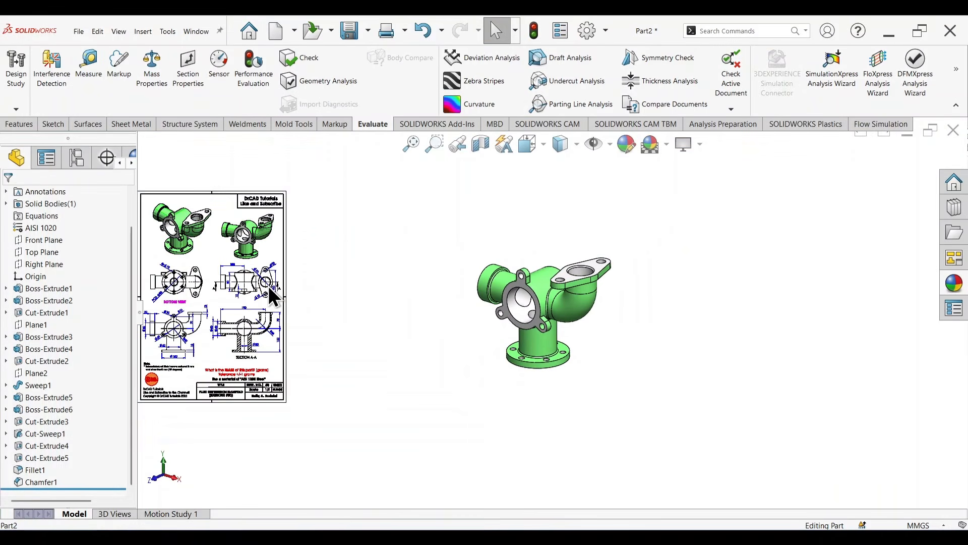
# Step: Switch the display of the finished manifold to perspective view
pyautogui.click(701, 145)
pyautogui.click(708, 194)
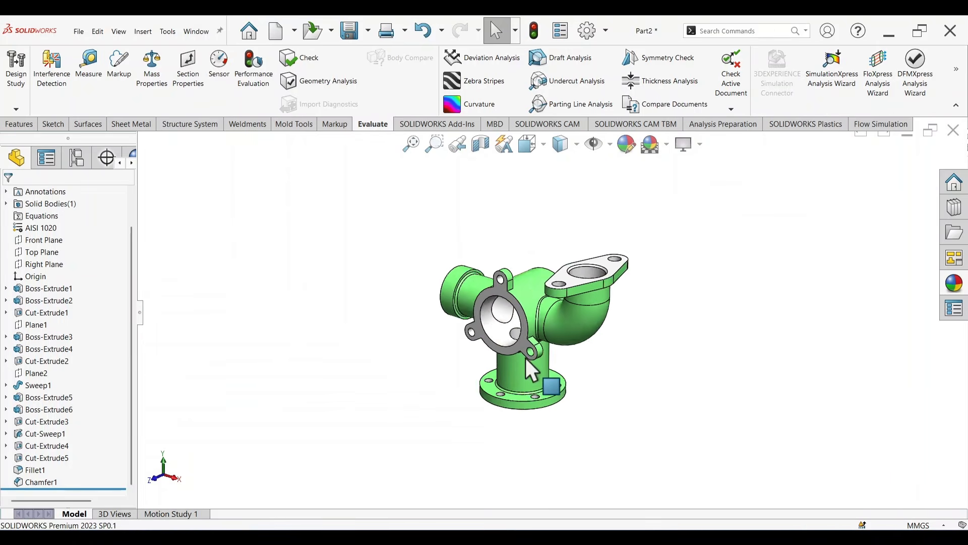
pyautogui.scroll(-3, 526, 358)
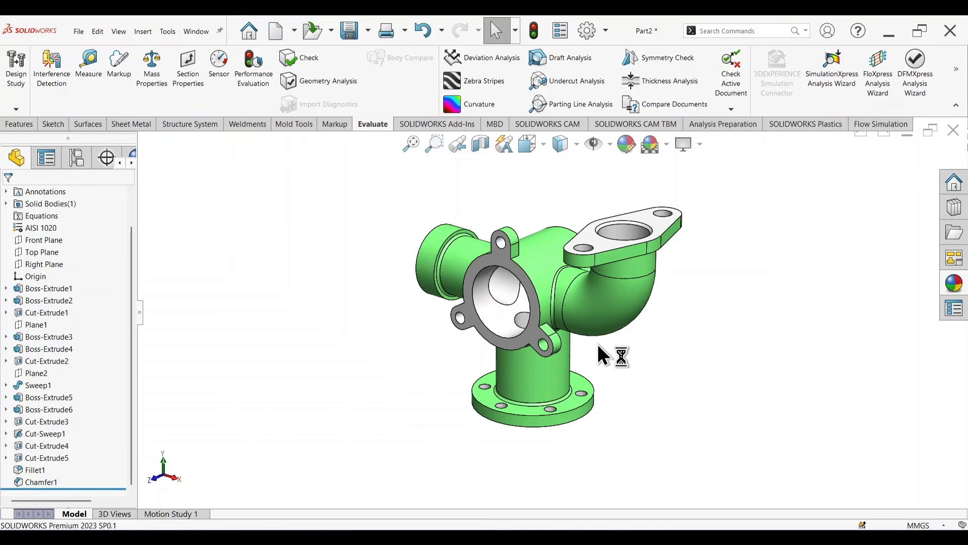
pyautogui.scroll(-3, 603, 353)
pyautogui.moveTo(603, 353)
pyautogui.mouseDown(button='middle')
pyautogui.moveTo(662, 321)
pyautogui.moveTo(600, 329)
pyautogui.moveTo(598, 344)
pyautogui.mouseUp(button='middle')
pyautogui.scroll(3, 599, 344)
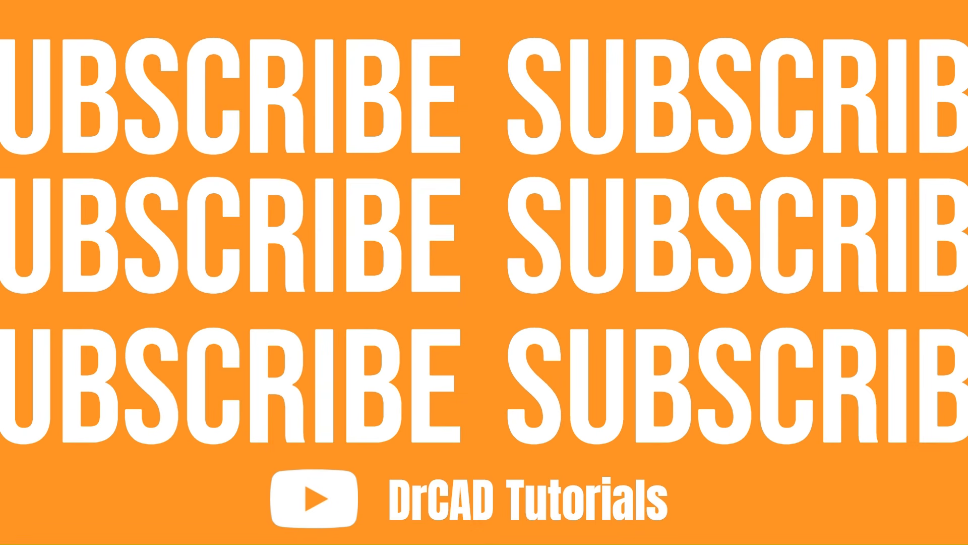